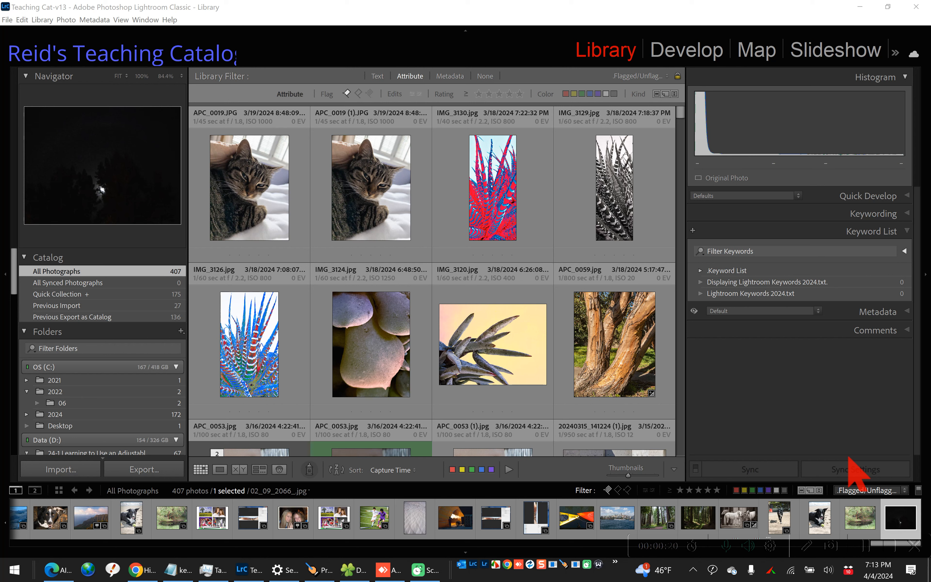
left_click(848, 457)
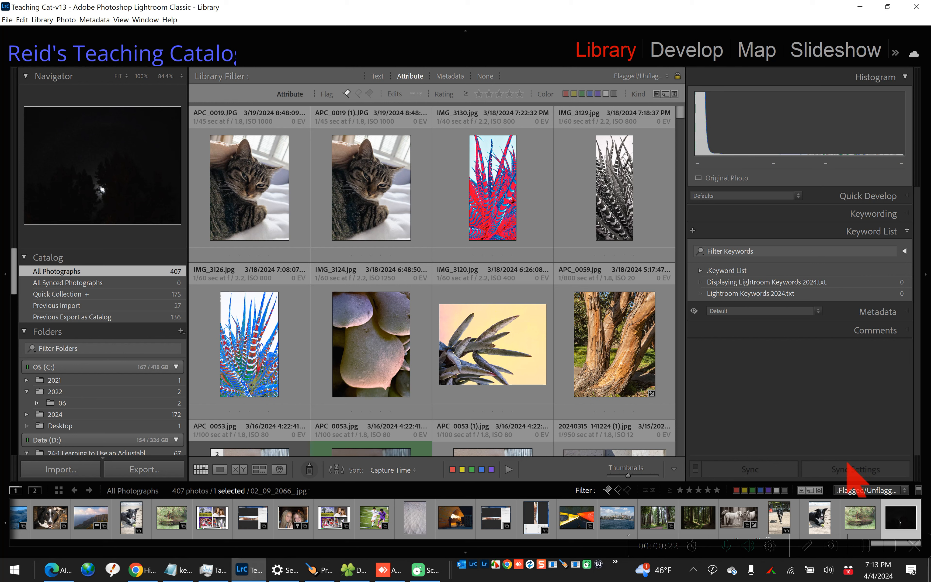
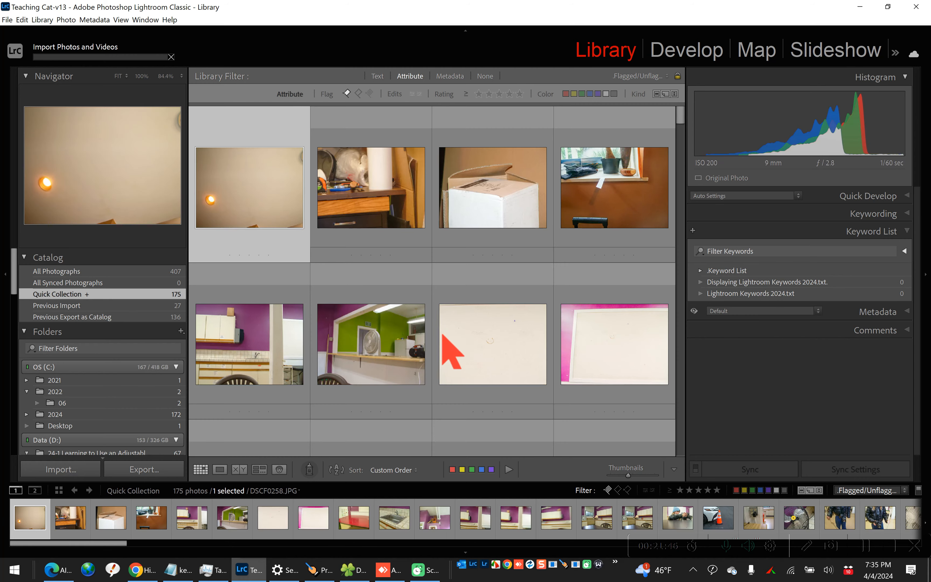
- Restrict the Quick Collection to flagged photos only, and bring the unflagged photos back into the filter
scroll(463, 319, "down", 6)
scroll(462, 320, "up", 3)
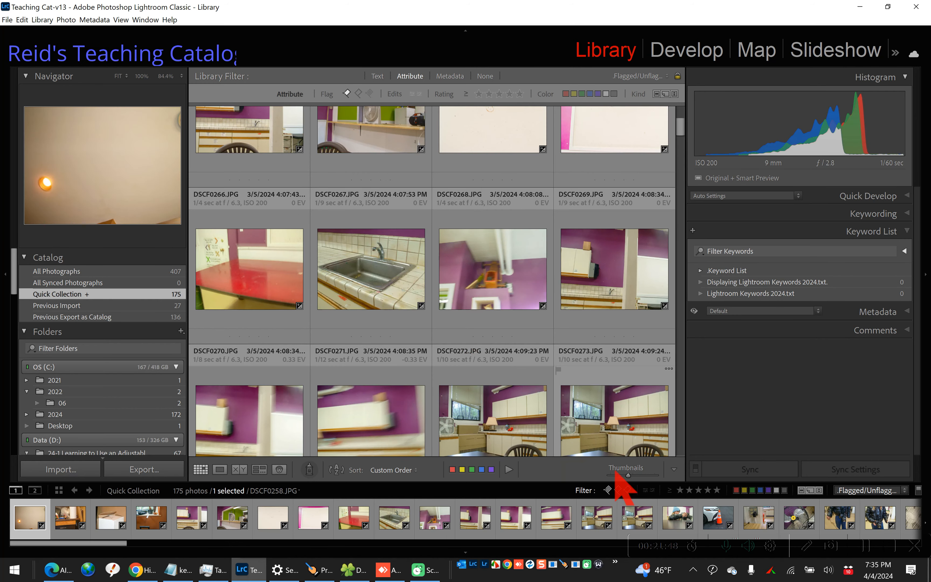
left_click(618, 490)
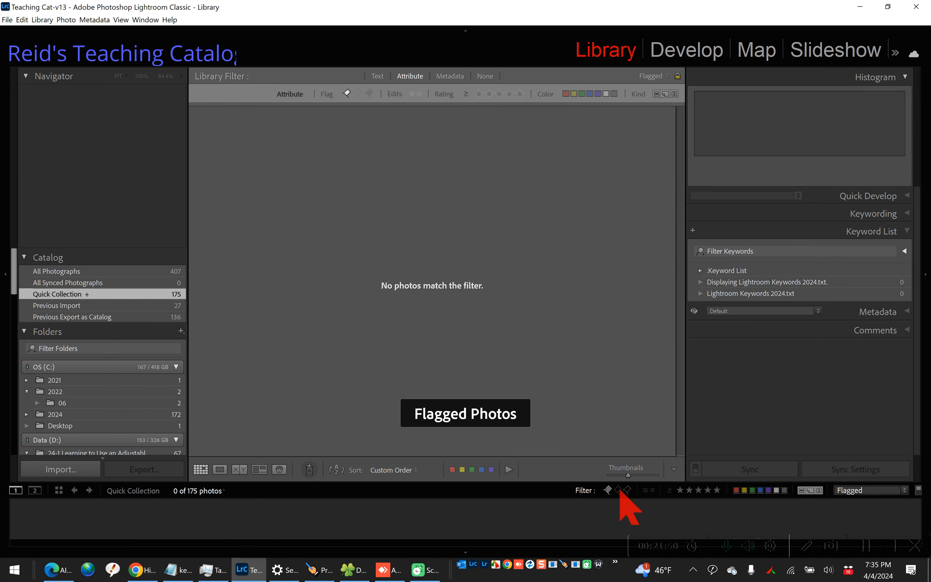
left_click(617, 490)
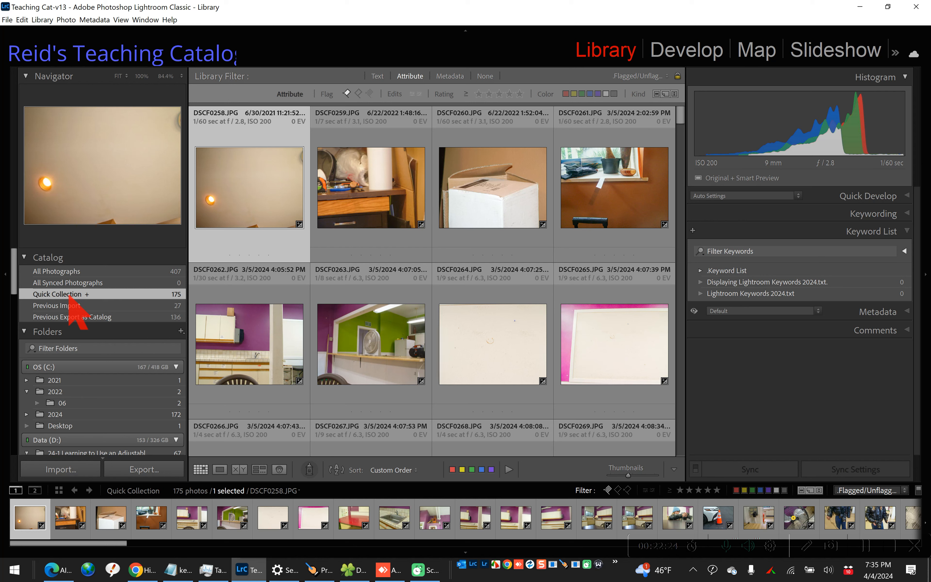
- Filter the Quick Collection to show unflagged photos only and look through the grid
left_click(526, 397)
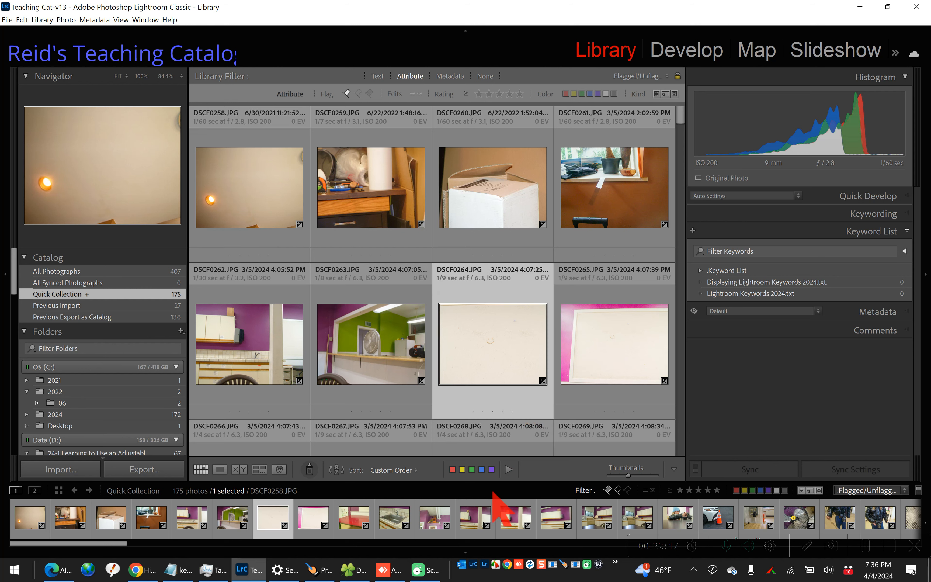
right_click(616, 492)
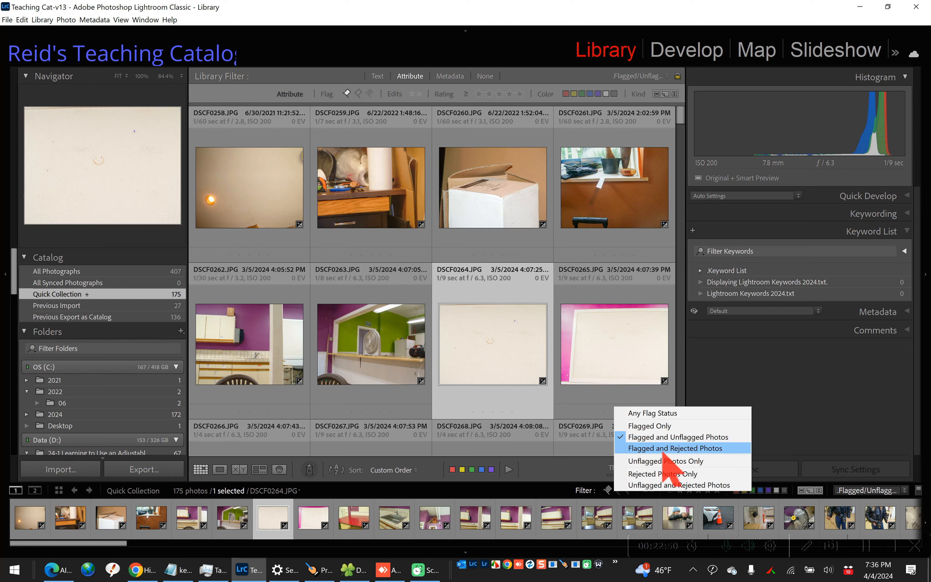
left_click(687, 462)
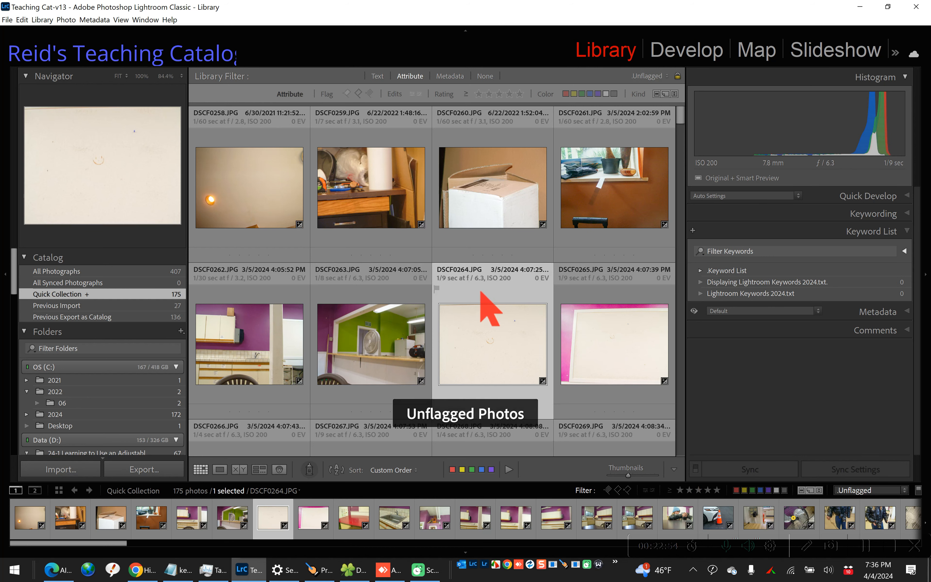
scroll(589, 295, "down", 15)
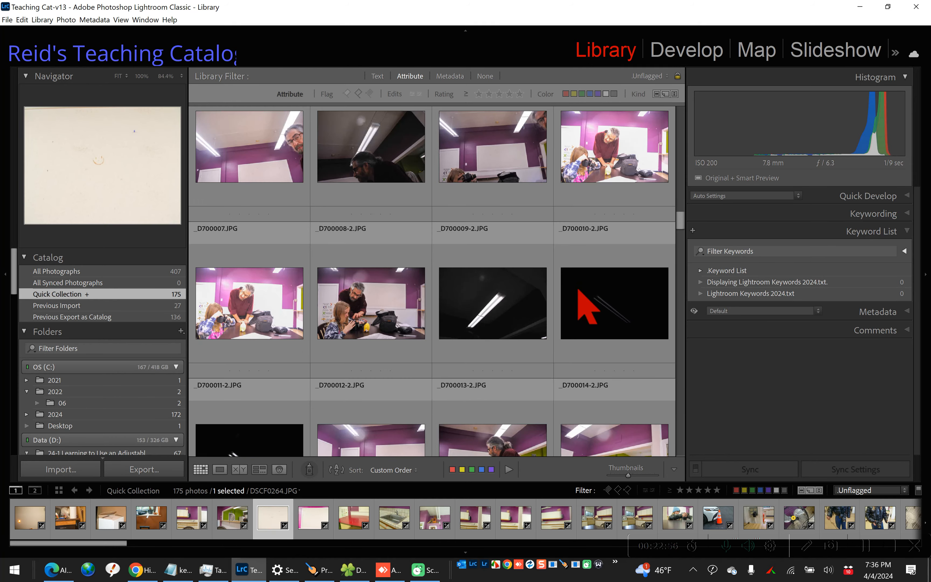
scroll(579, 291, "down", 15)
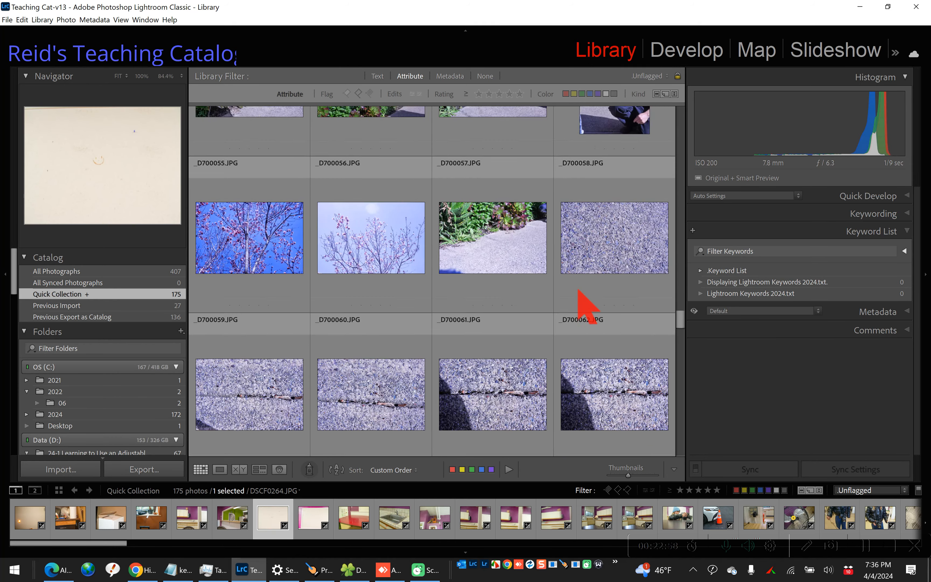
scroll(578, 289, "down", 5)
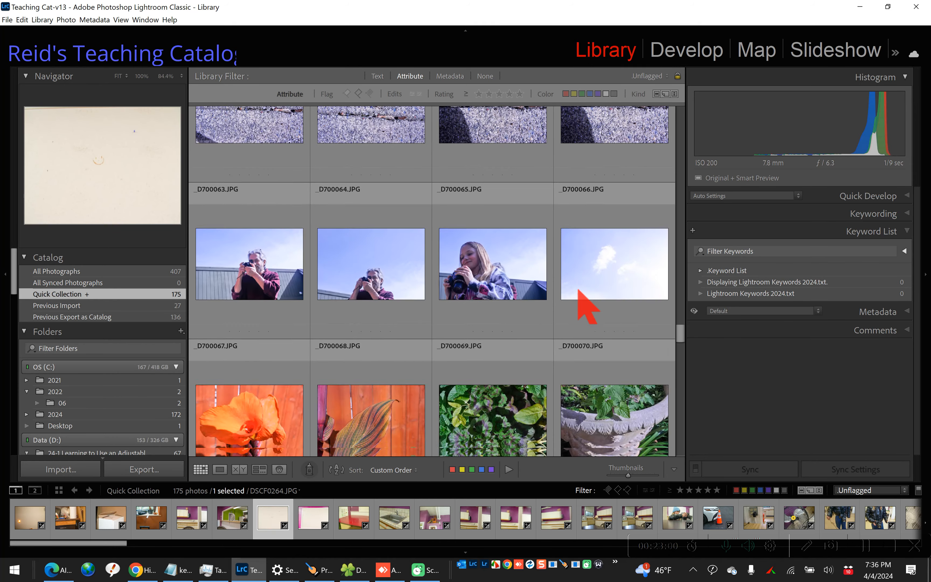
scroll(578, 291, "up", 10)
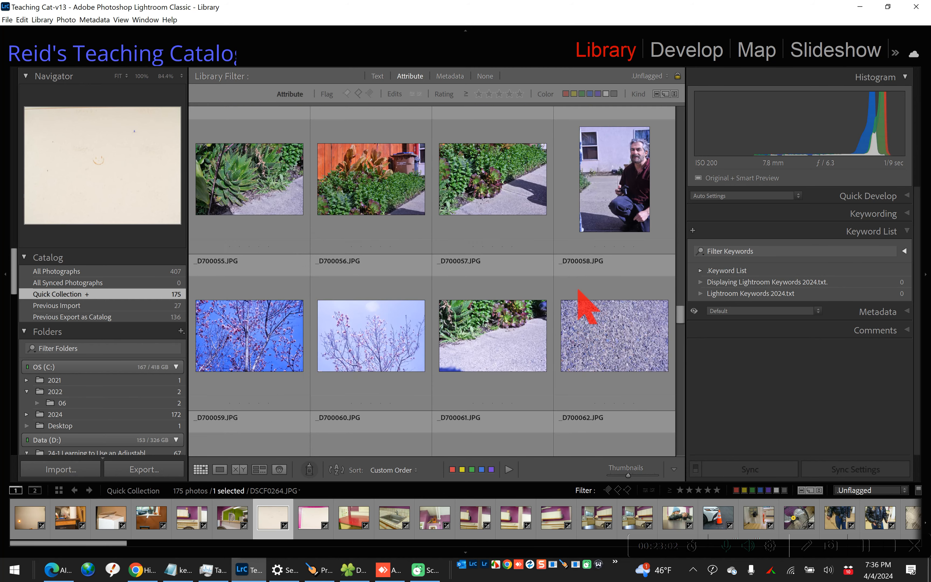
scroll(578, 291, "up", 5)
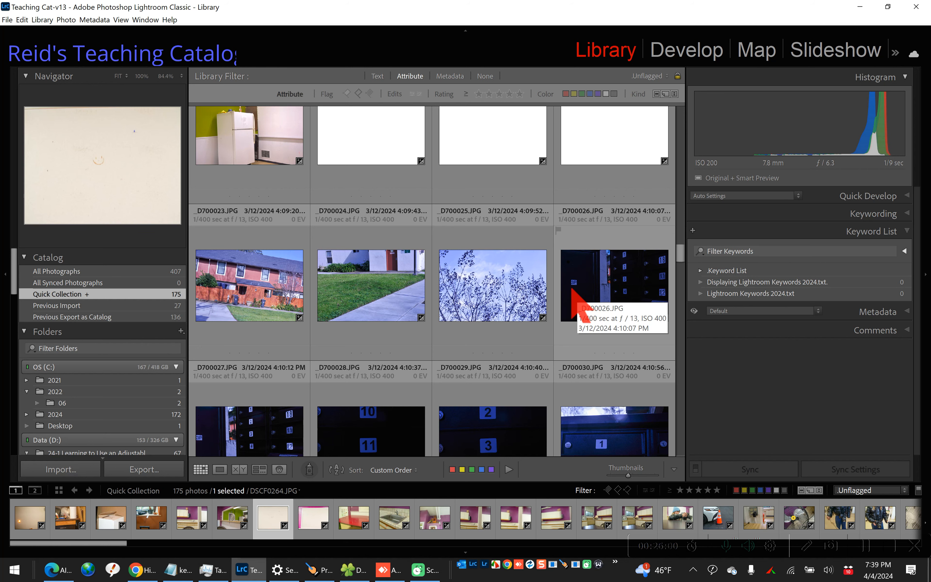
scroll(494, 286, "down", 2)
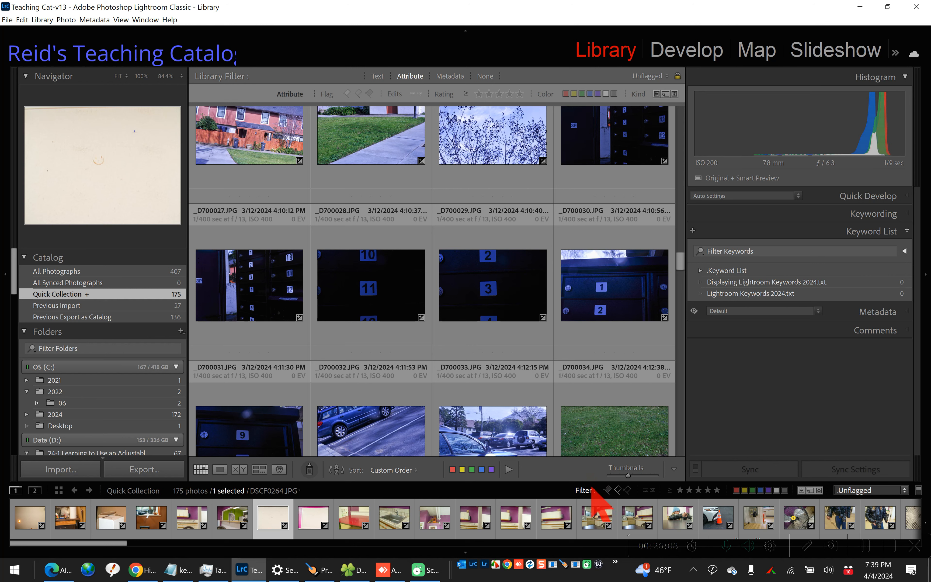
left_click(620, 491)
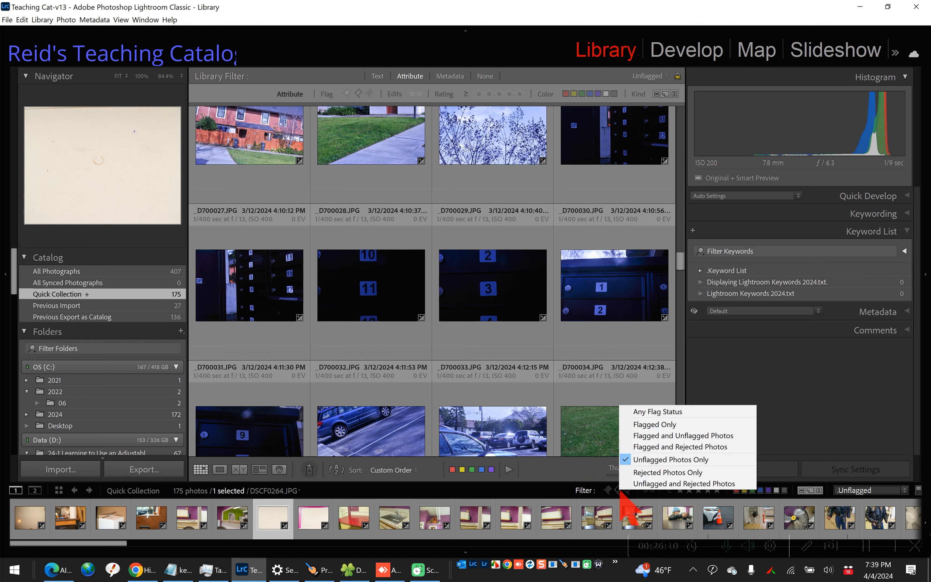
left_click(664, 460)
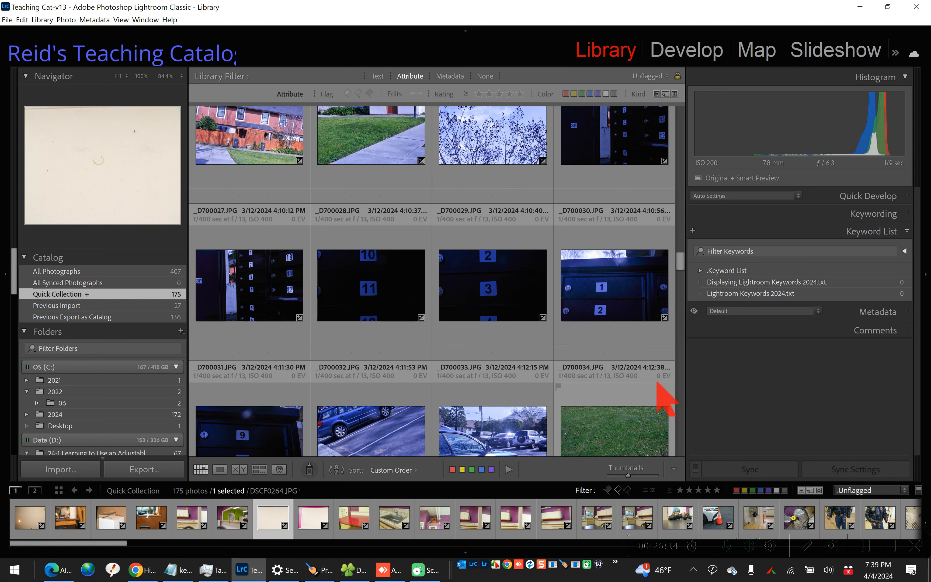
- Apply the .Flagged/Unflagged filter preset to the Quick Collection and browse to the last photo
left_click(877, 493)
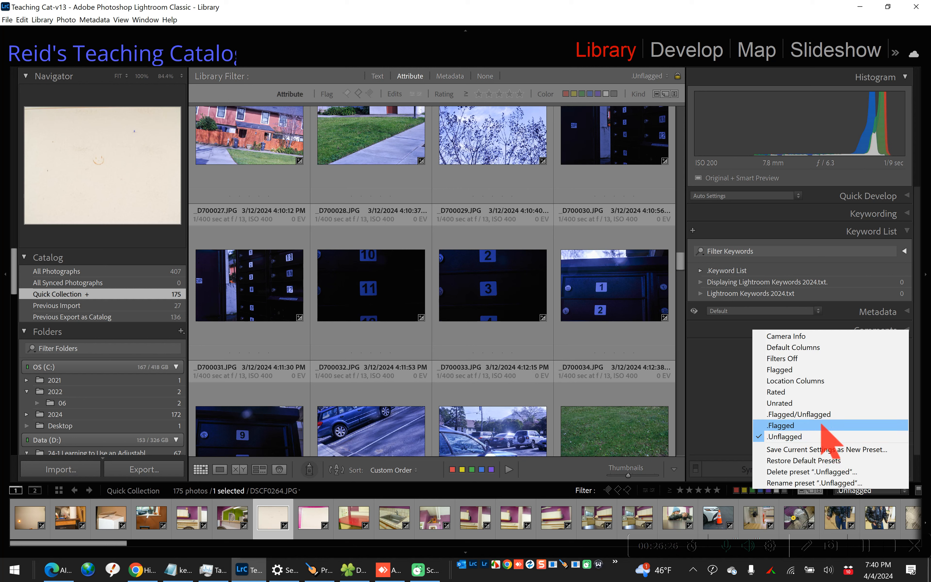
left_click(808, 415)
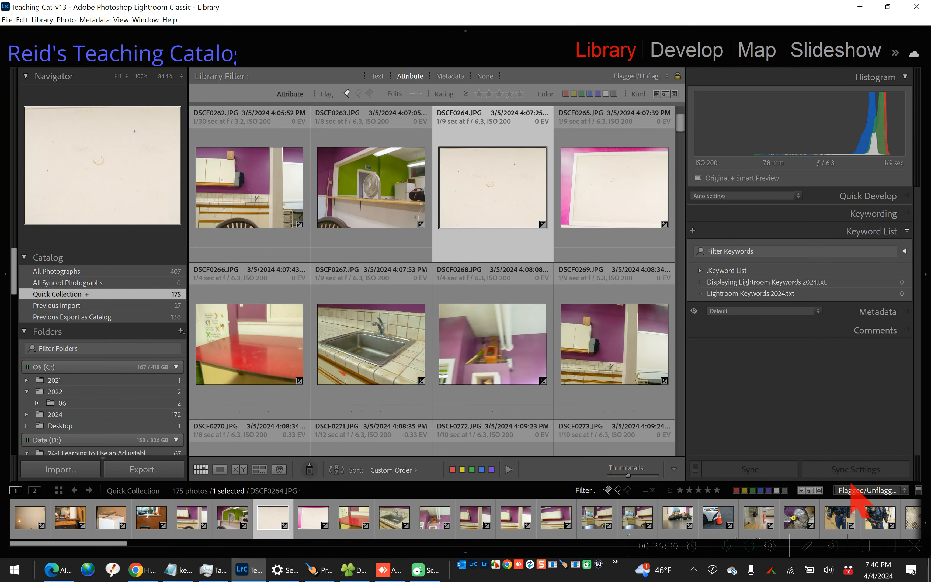
scroll(522, 347, "down", 6)
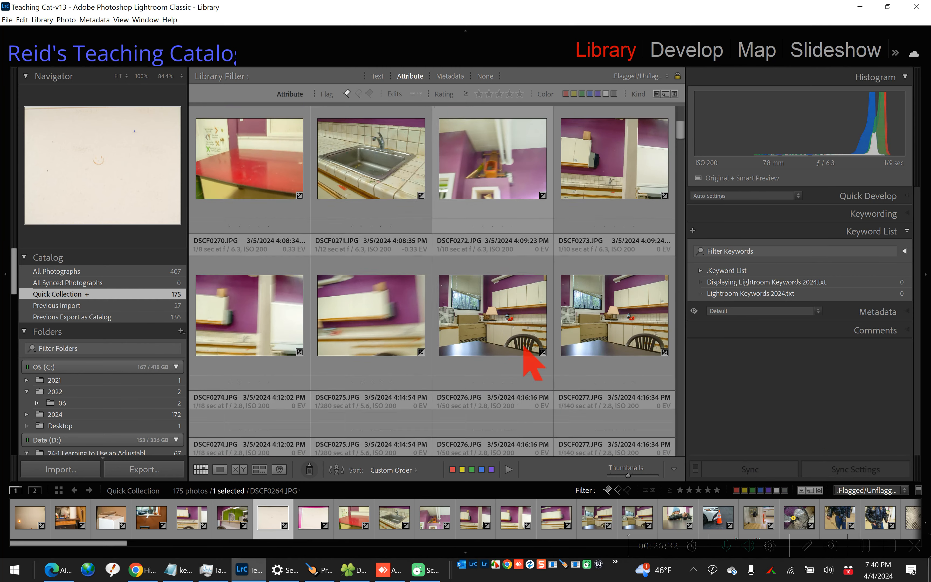
scroll(524, 346, "down", 1)
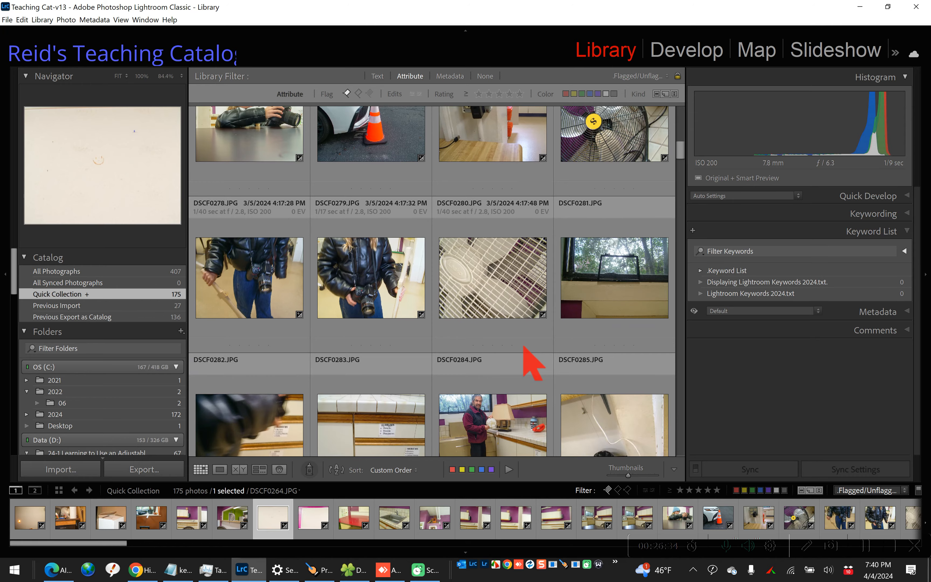
scroll(527, 354, "down", 10)
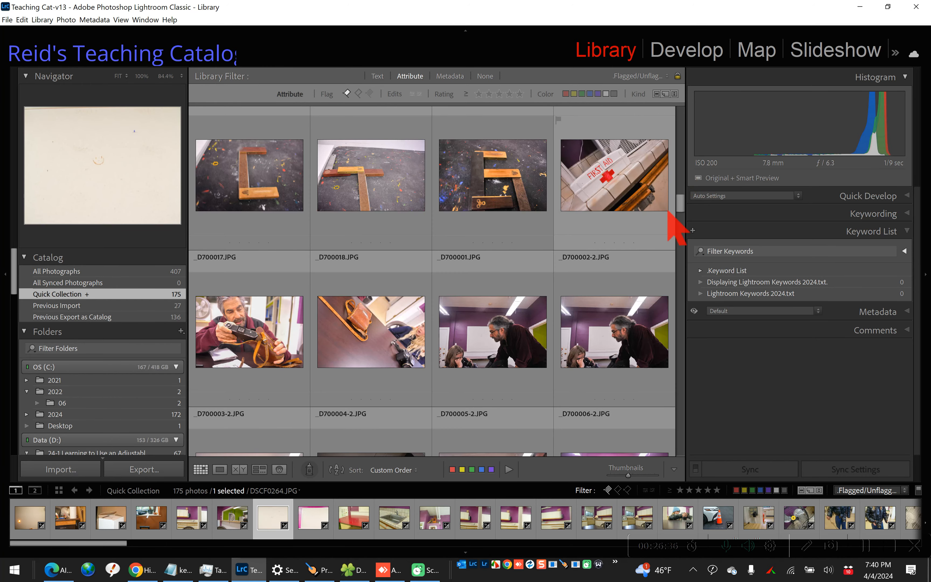
left_click_drag(679, 198, 659, 414)
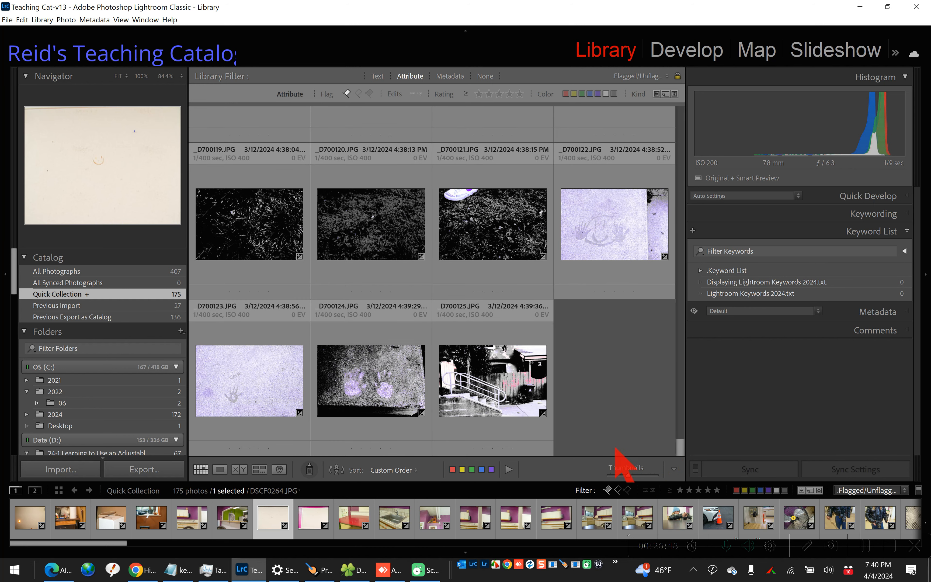
- Filter the Quick Collection to unflagged photos only, select all of them and remove them from the collection
right_click(620, 490)
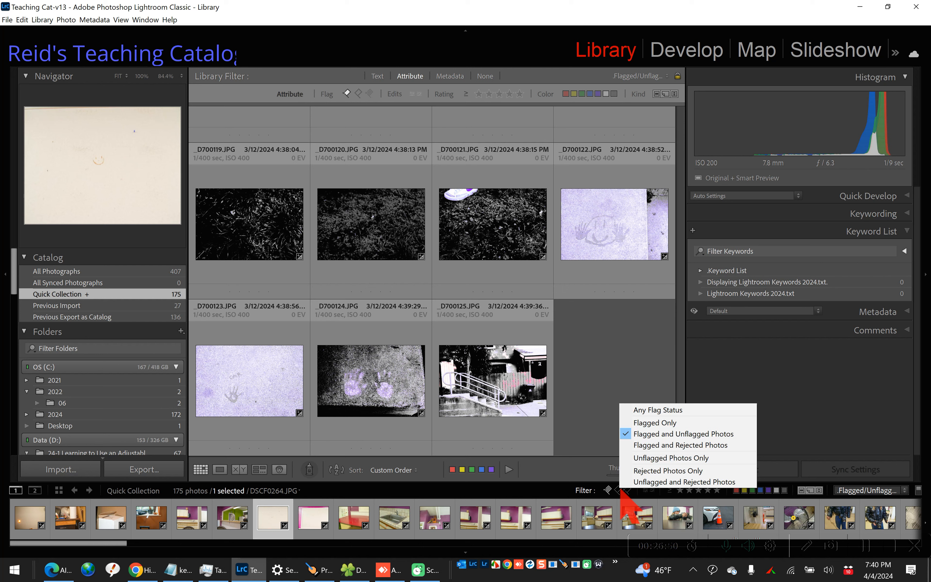
left_click(640, 459)
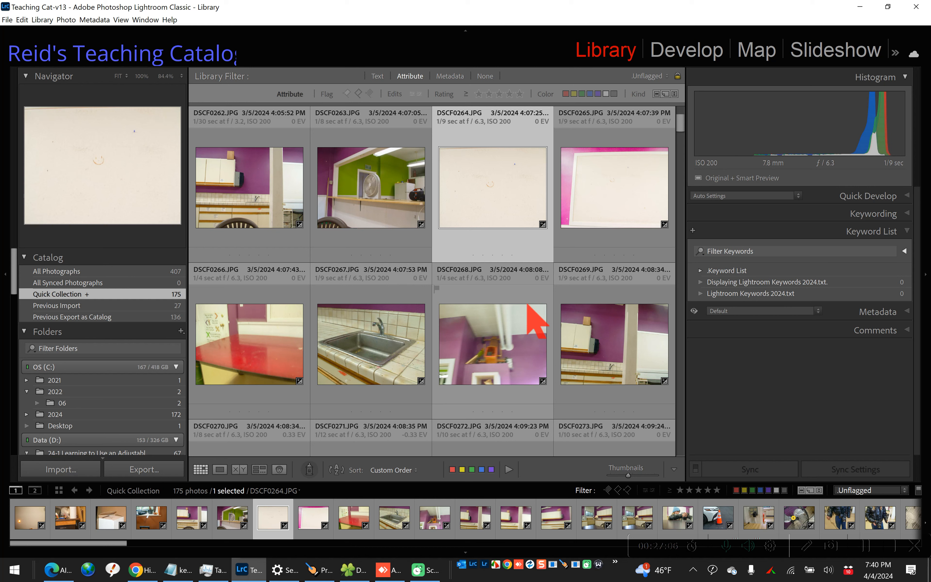
key("ctrl+a")
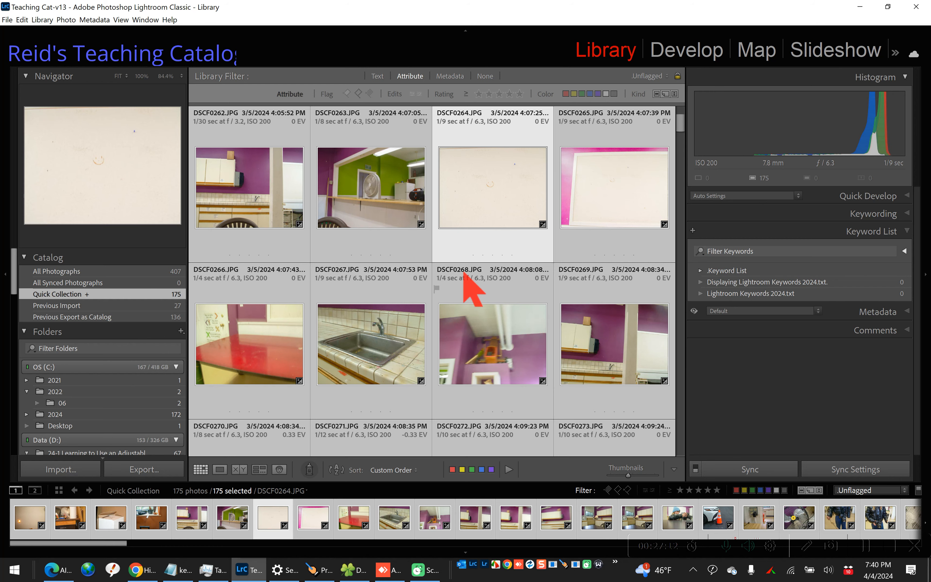
scroll(470, 293, "down", 5)
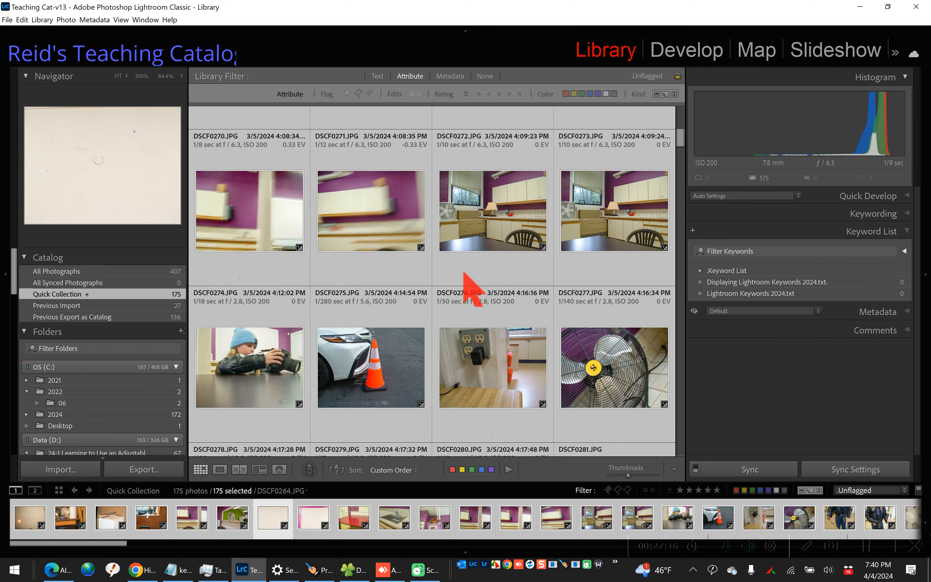
scroll(464, 271, "up", 1)
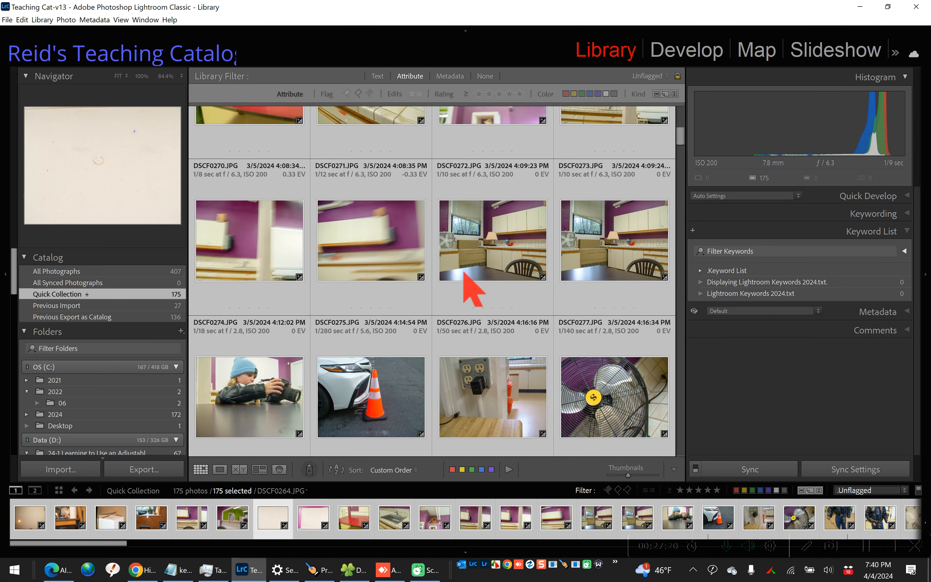
scroll(473, 293, "up", 5)
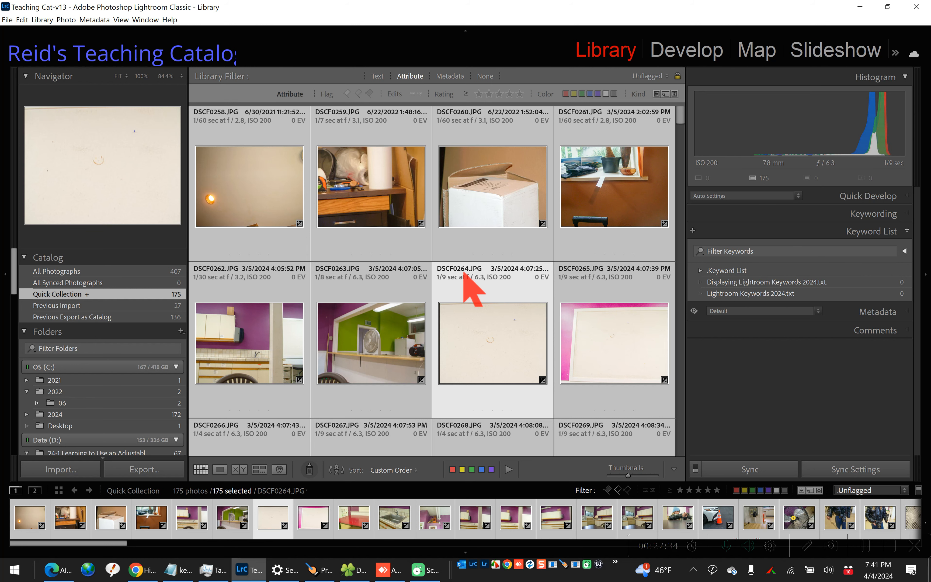
key("b")
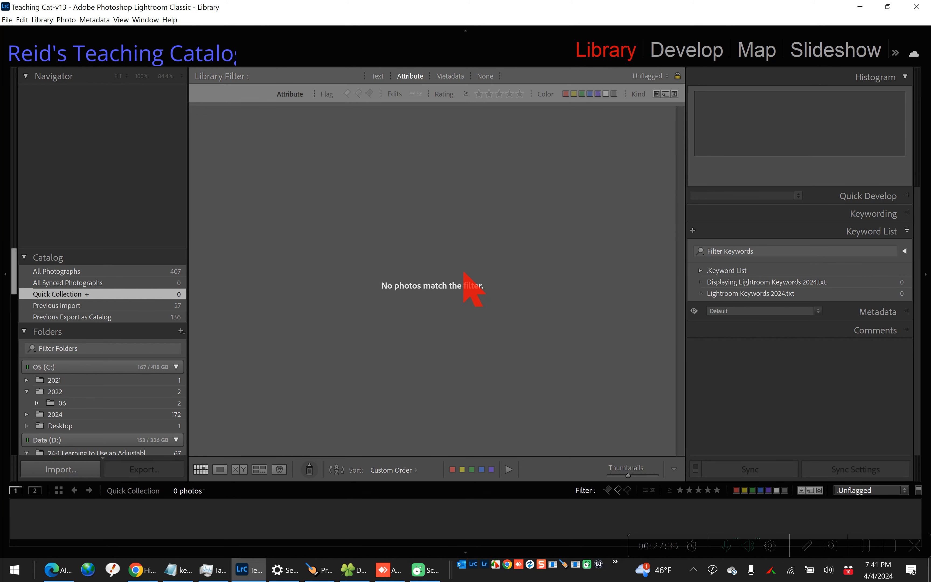
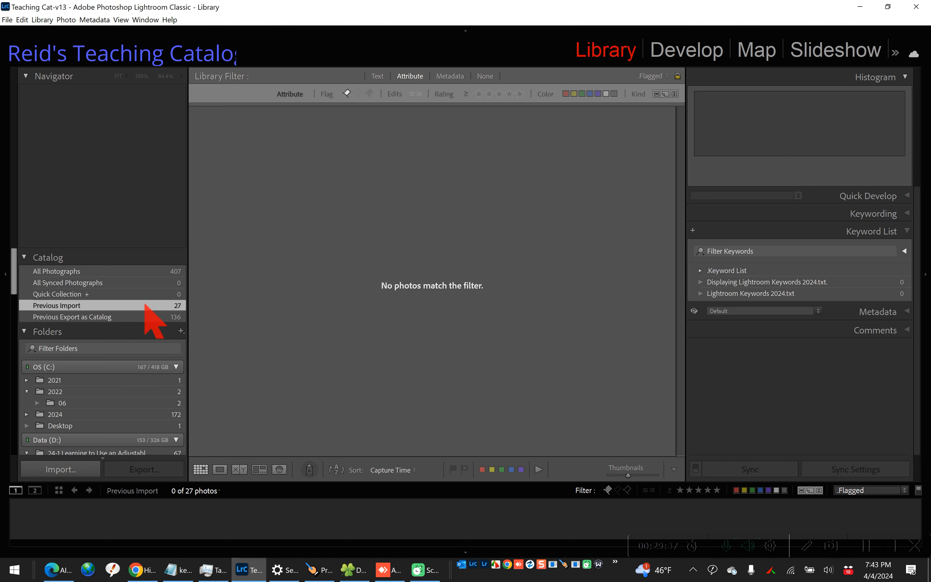
- Turn off the library filter and flag all Previous Import photos as picks except 20240225_162027 (1).jpg
left_click(485, 76)
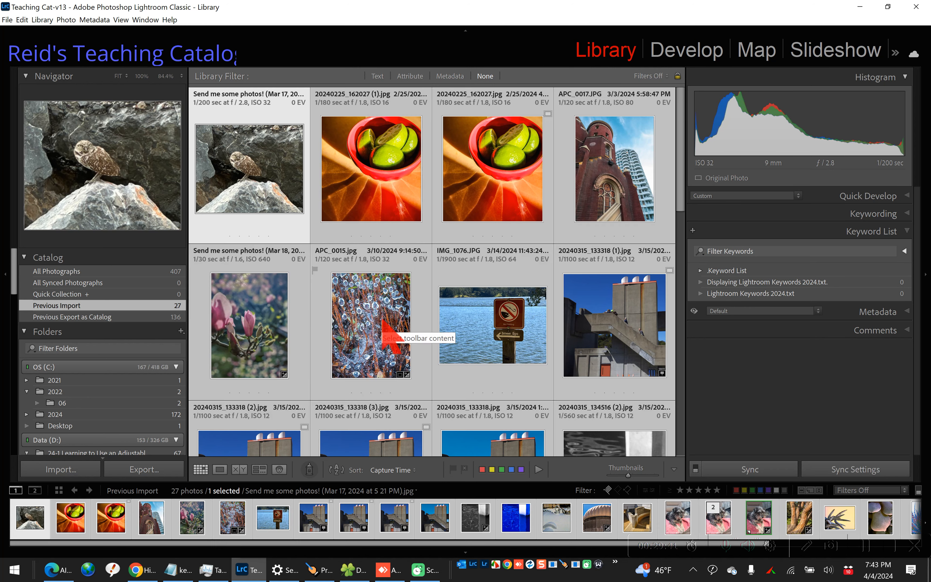
key("ctrl+a")
left_click(382, 319)
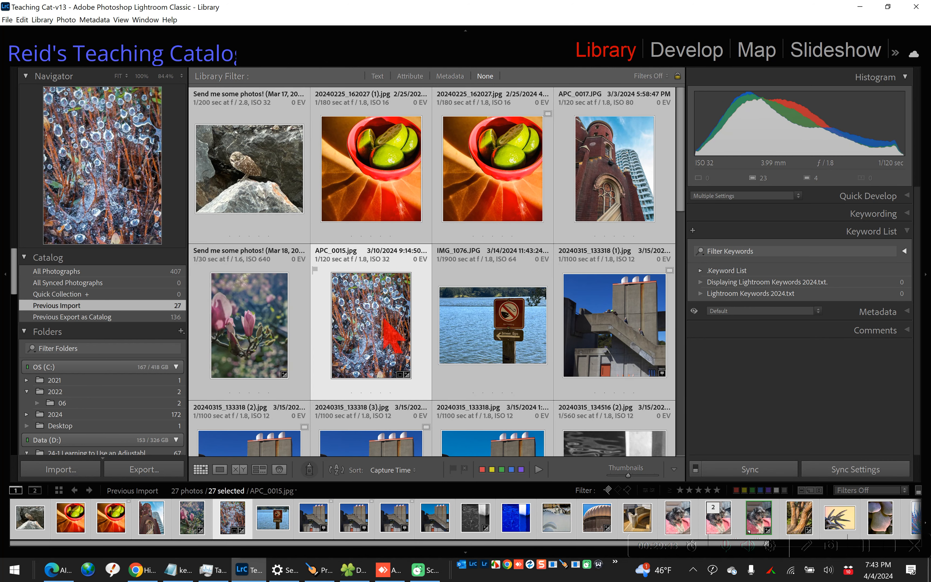
left_click(382, 319, "ctrl")
left_click(382, 319, "ctrl")
left_click(380, 212, "ctrl")
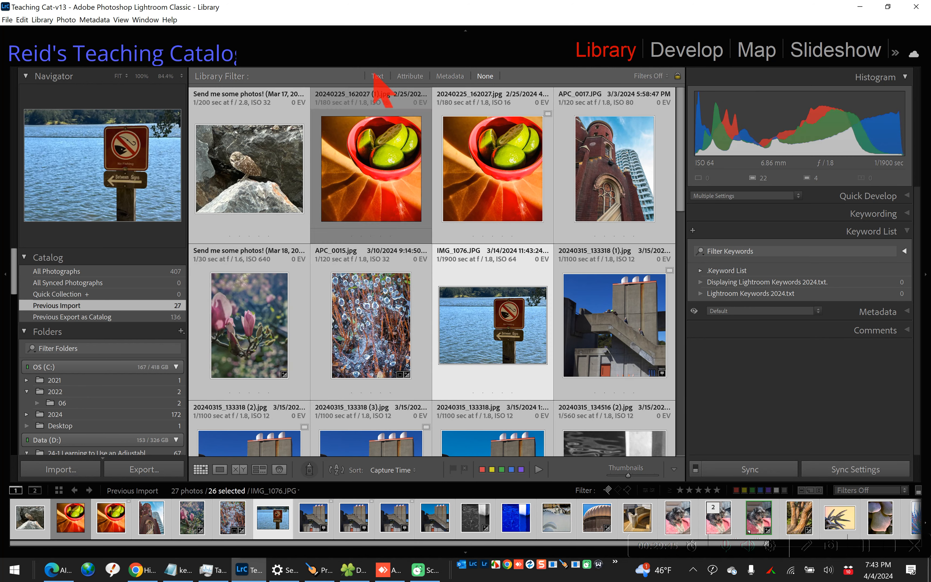
key("p")
key("ctrl+b")
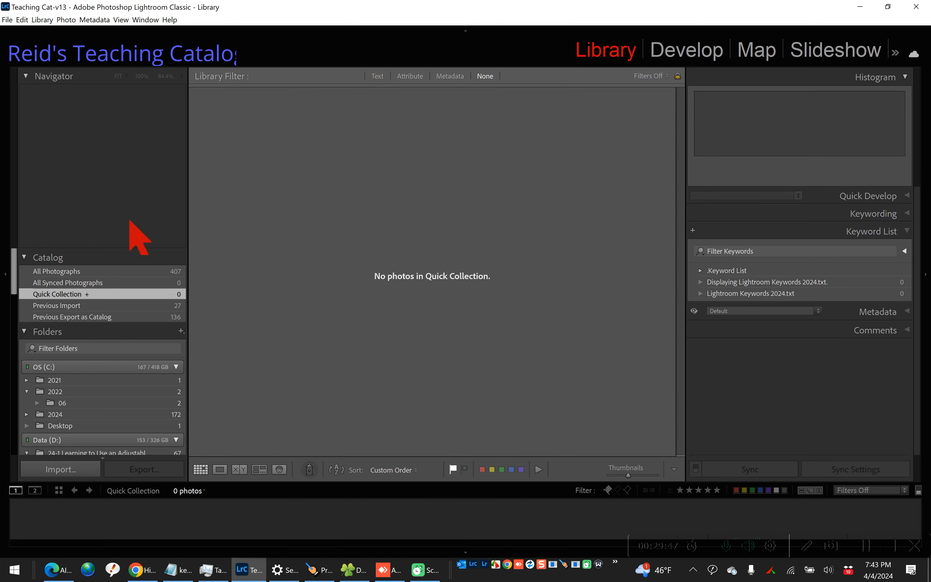
left_click(143, 306)
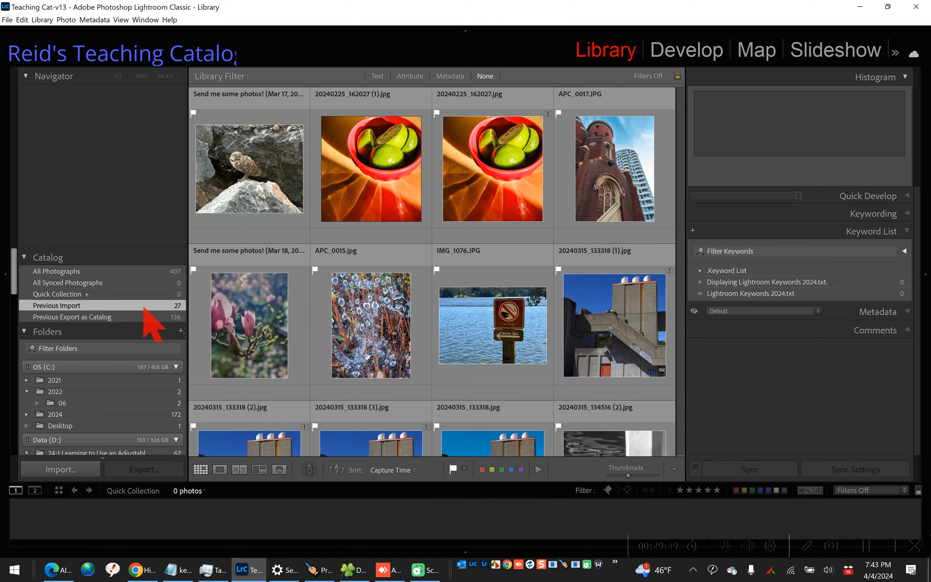
- Add all Previous Import photos to the Quick Collection and filter the grid with the .Flagged preset
key("ctrl+a")
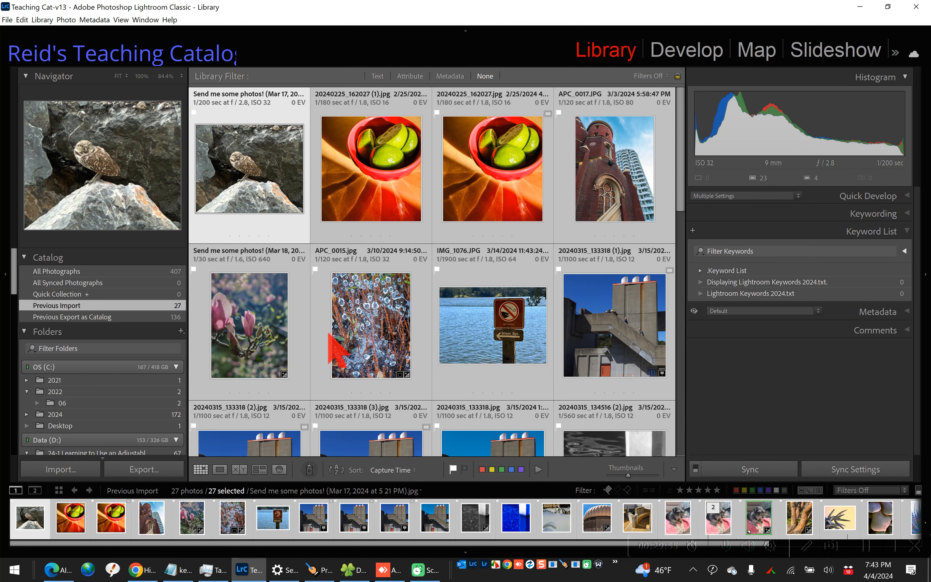
key("b")
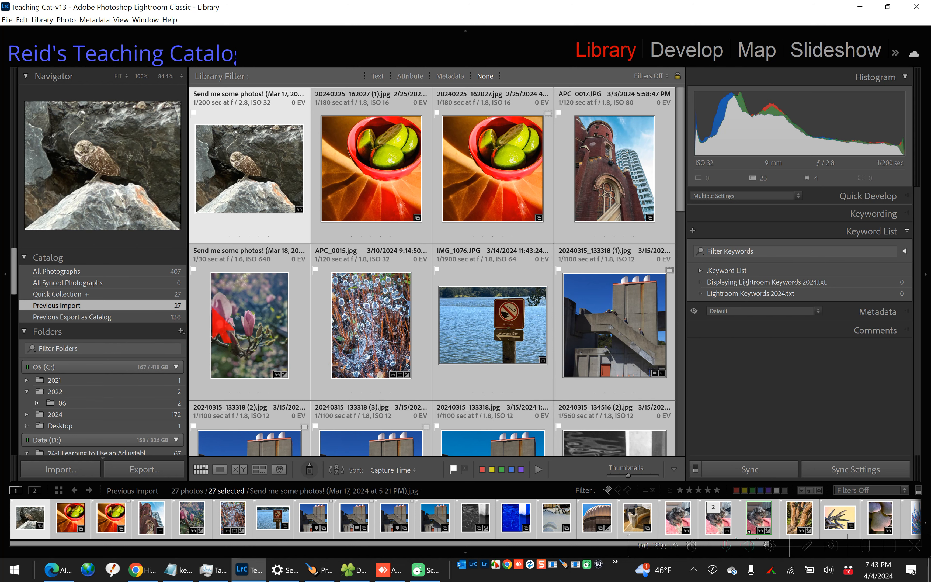
left_click(374, 302)
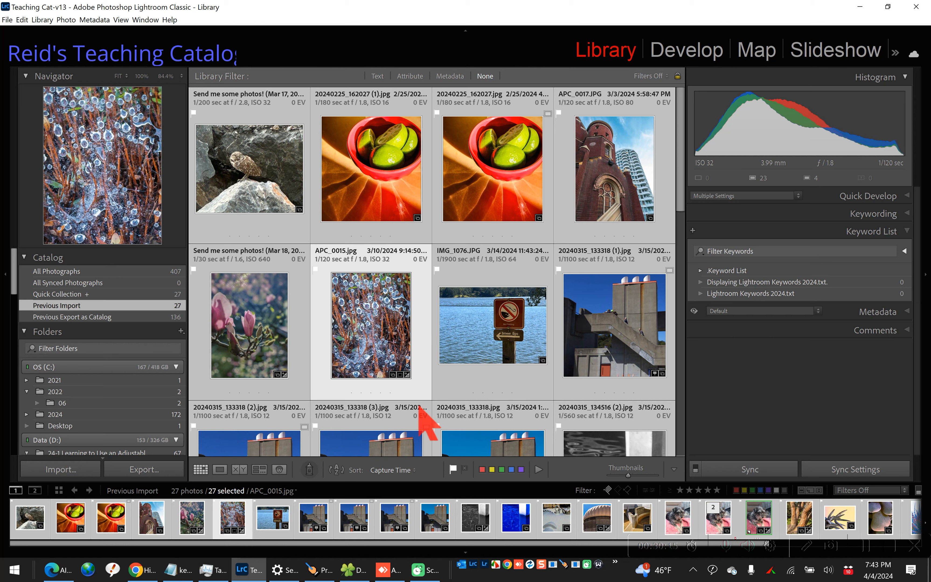
left_click(860, 490)
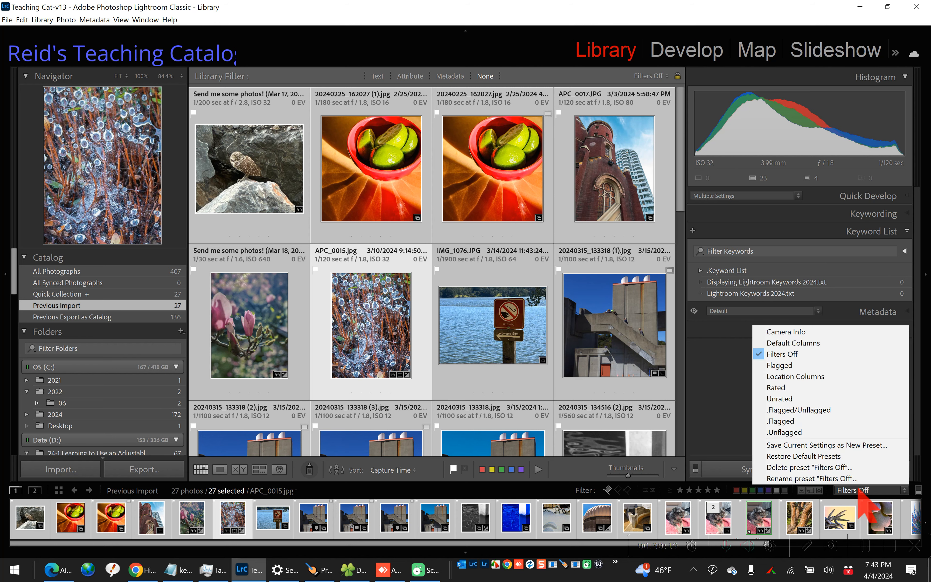
left_click(804, 422)
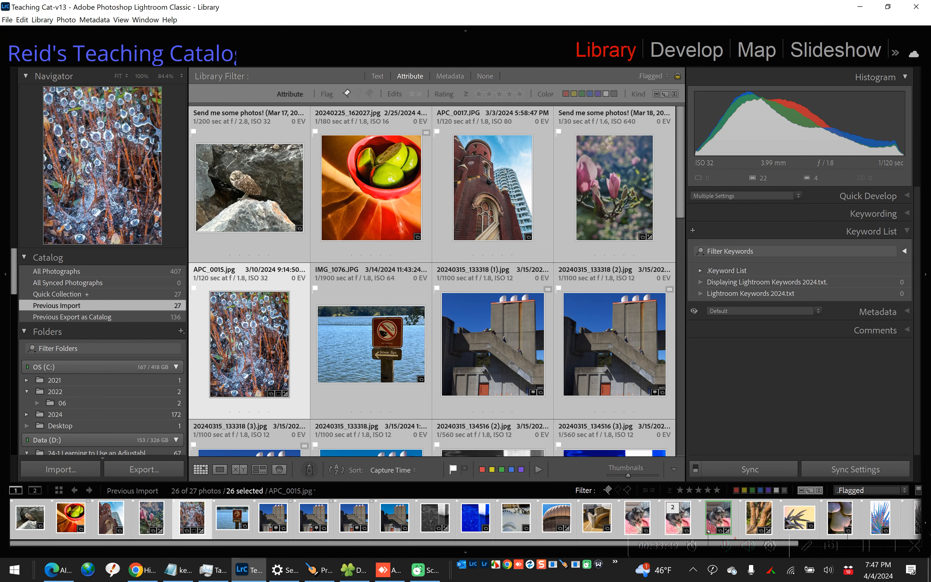
- Turn off the filter in the 2022 > 06 folder and rename both photos with the first saved naming template, like 22_06_001.JPG
left_click(82, 402)
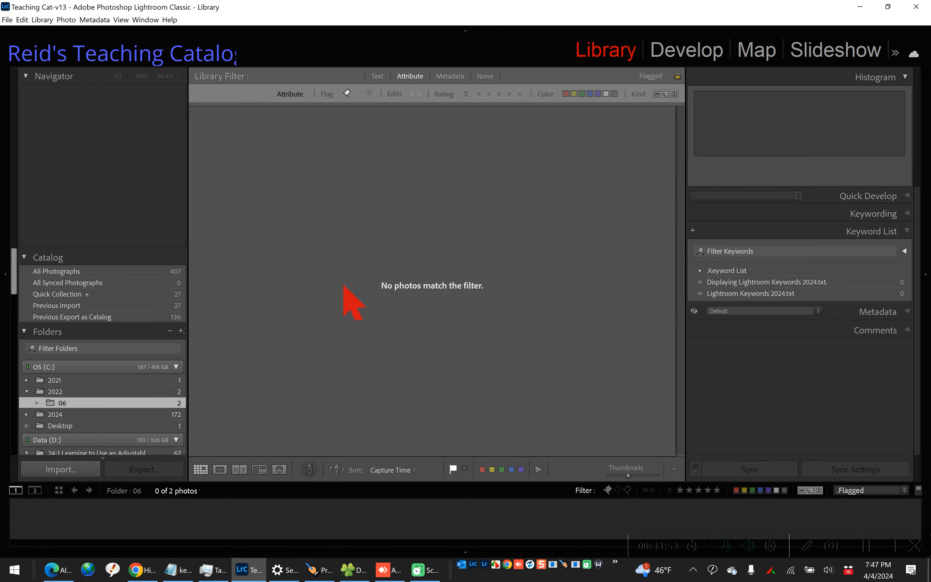
left_click(484, 76)
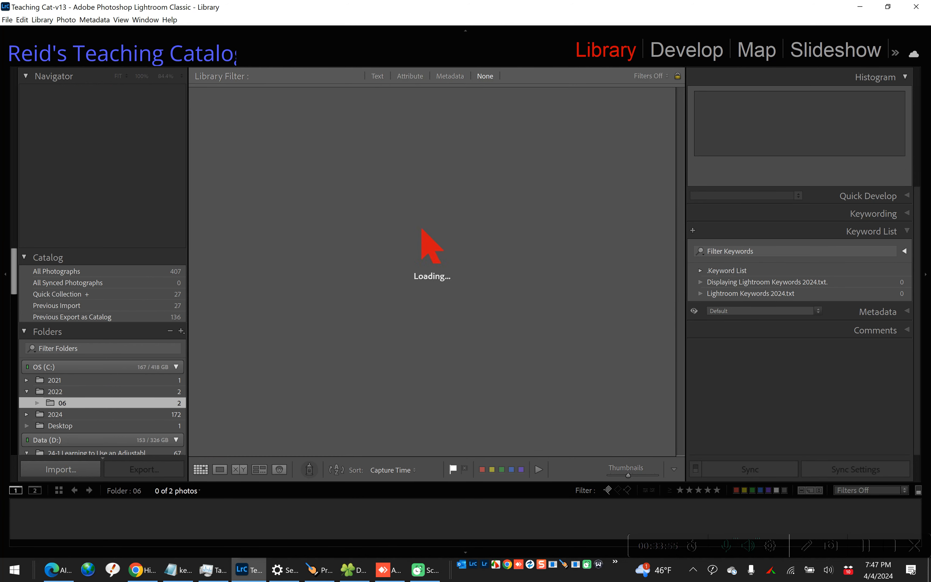
key("ctrl+a")
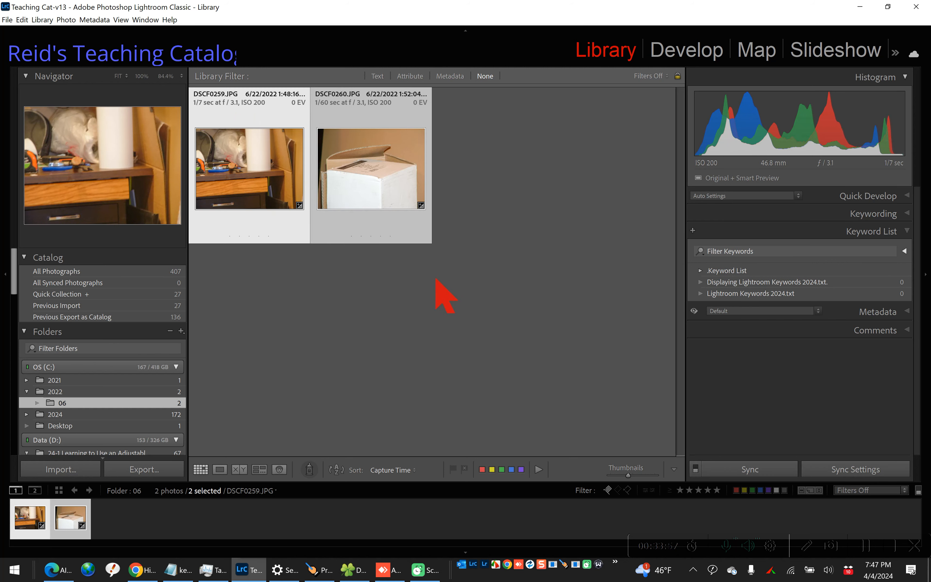
left_click(66, 20)
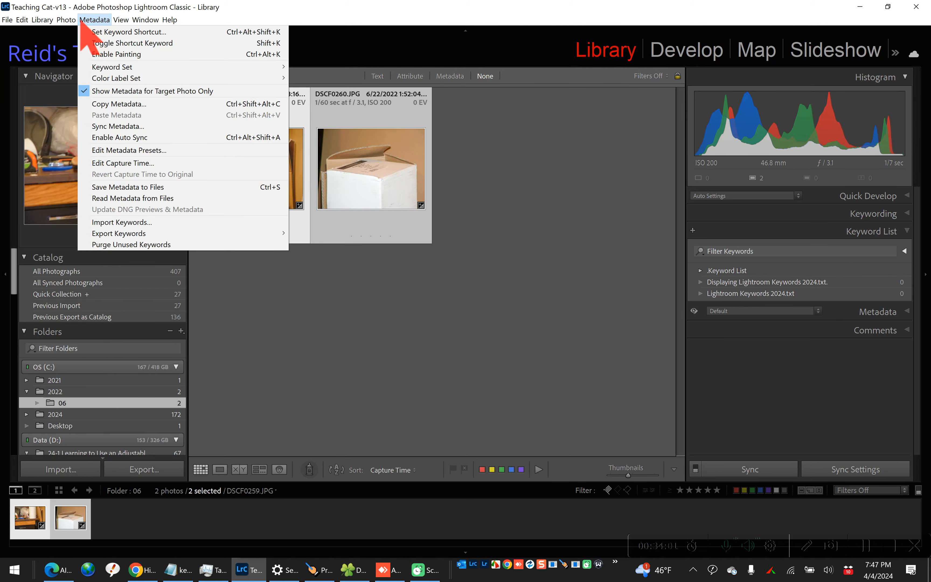
mouse_move(80, 23)
mouse_move(43, 20)
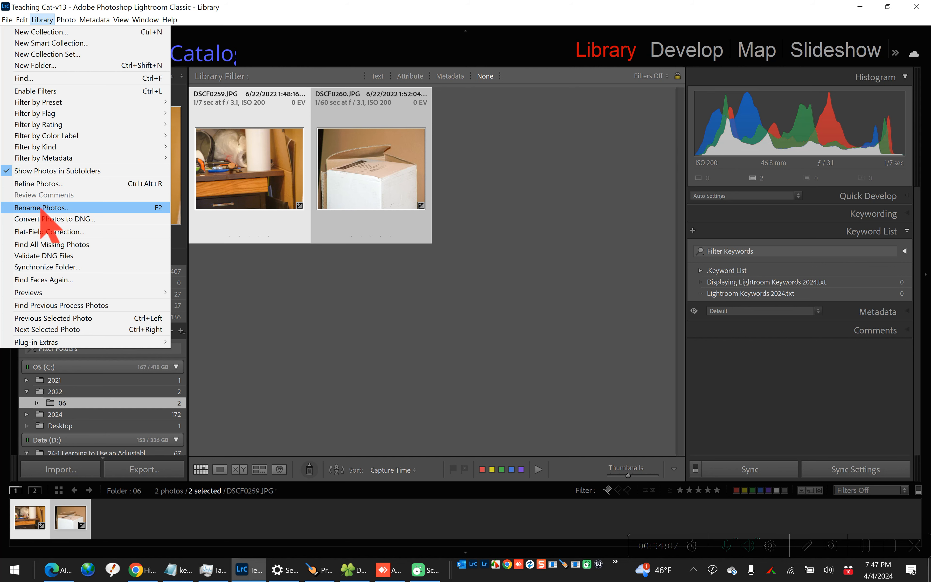
left_click(42, 207)
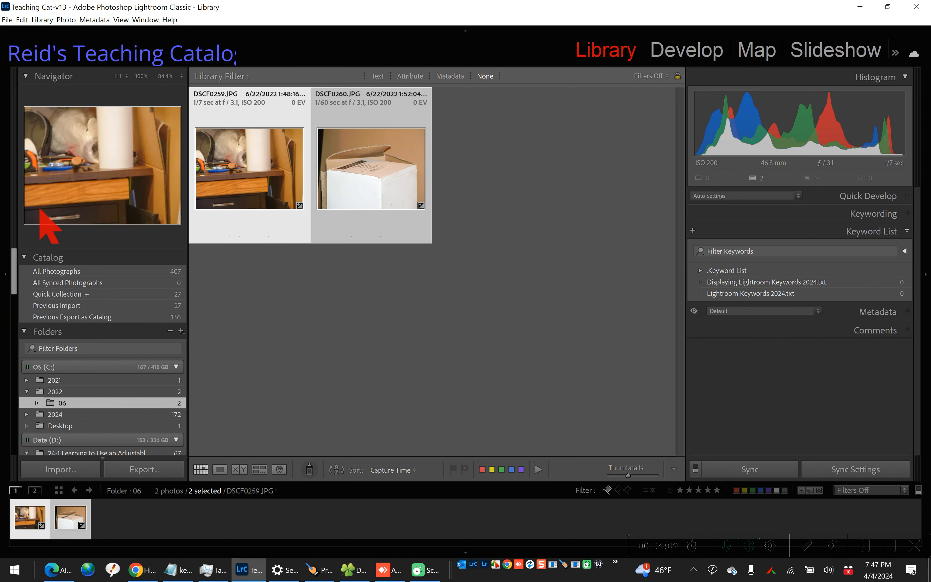
left_click(426, 257)
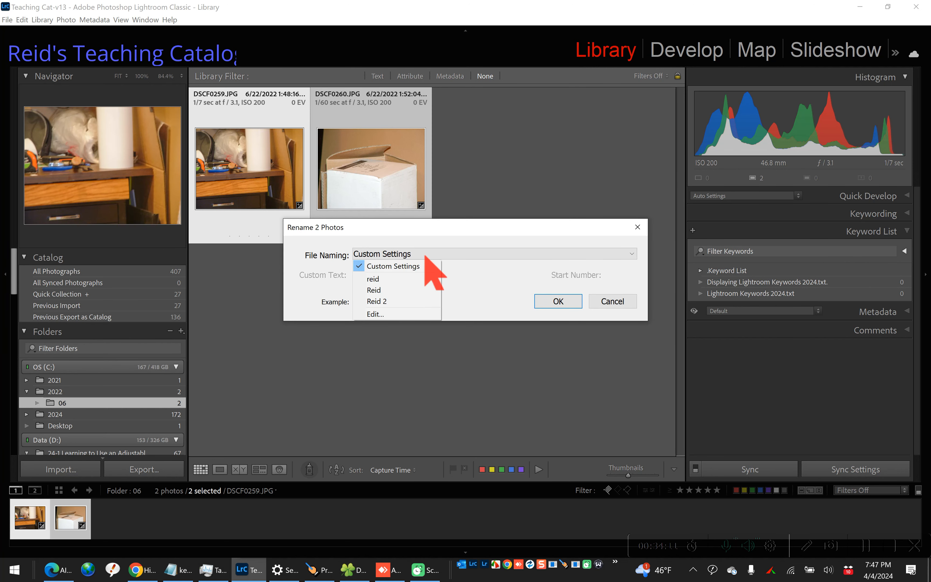
left_click(409, 281)
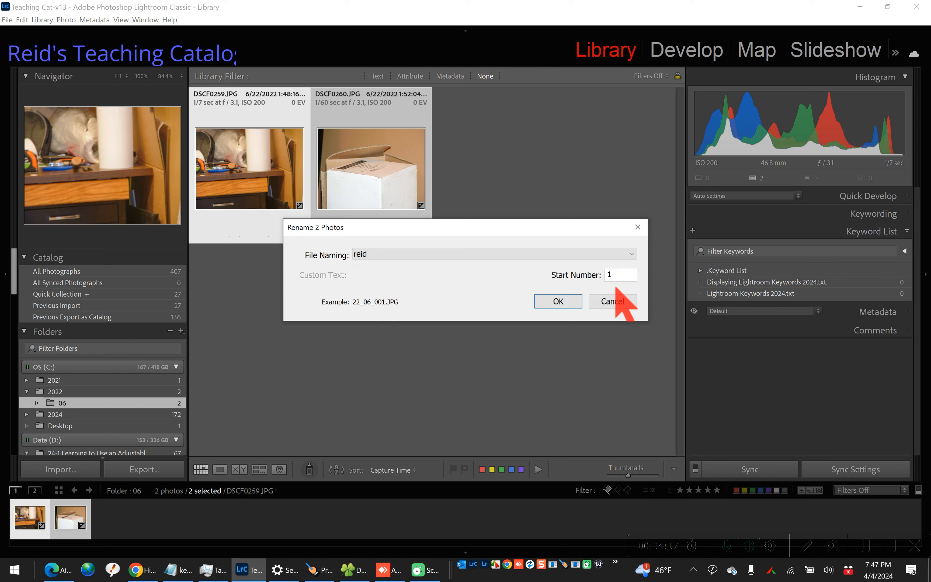
left_click(559, 301)
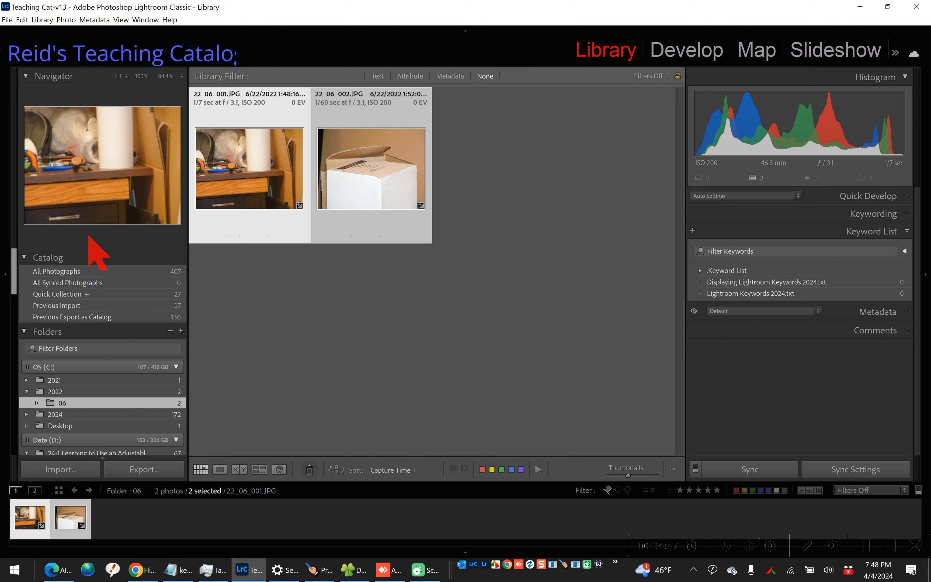
- Open the Quick Collection and add Rating to the controls shown below the grid
left_click(92, 294)
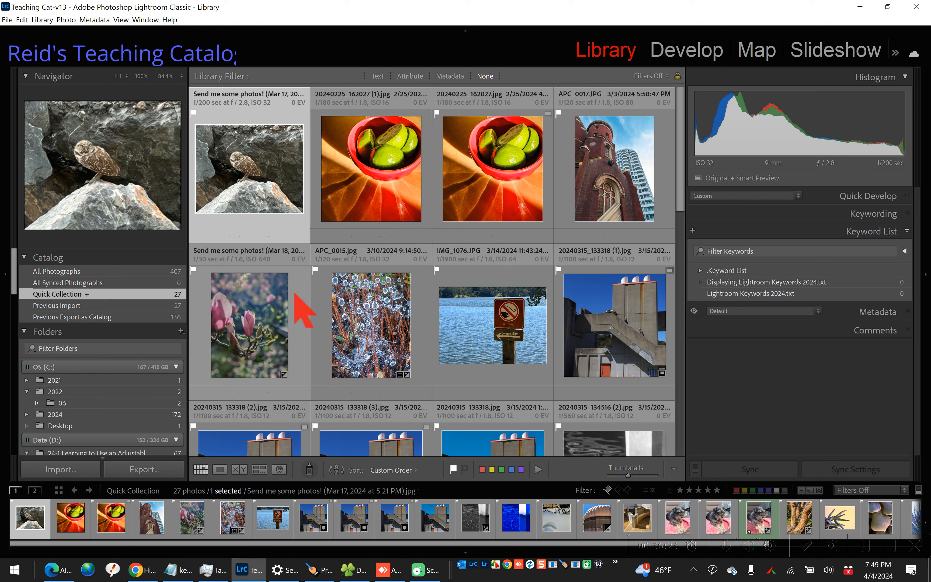
left_click(673, 469)
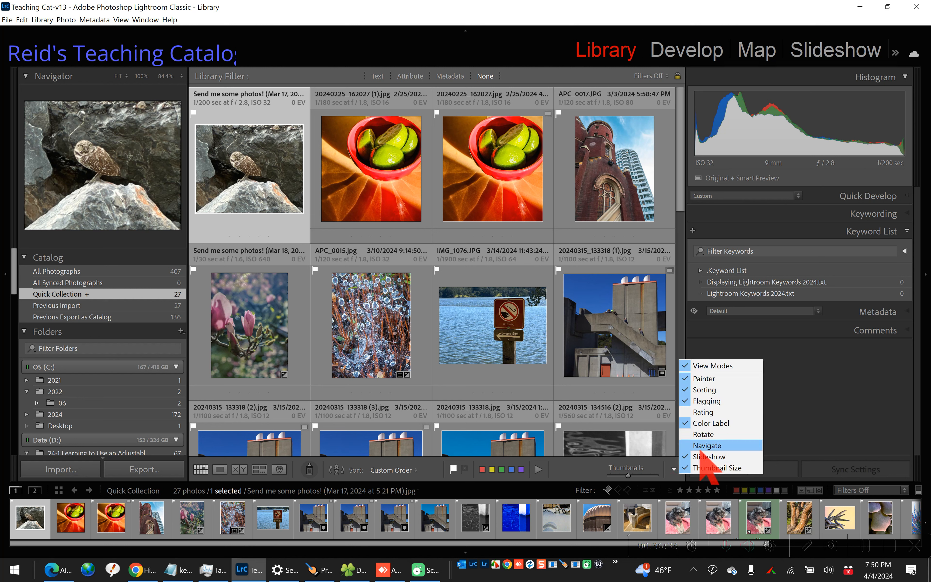
left_click(719, 413)
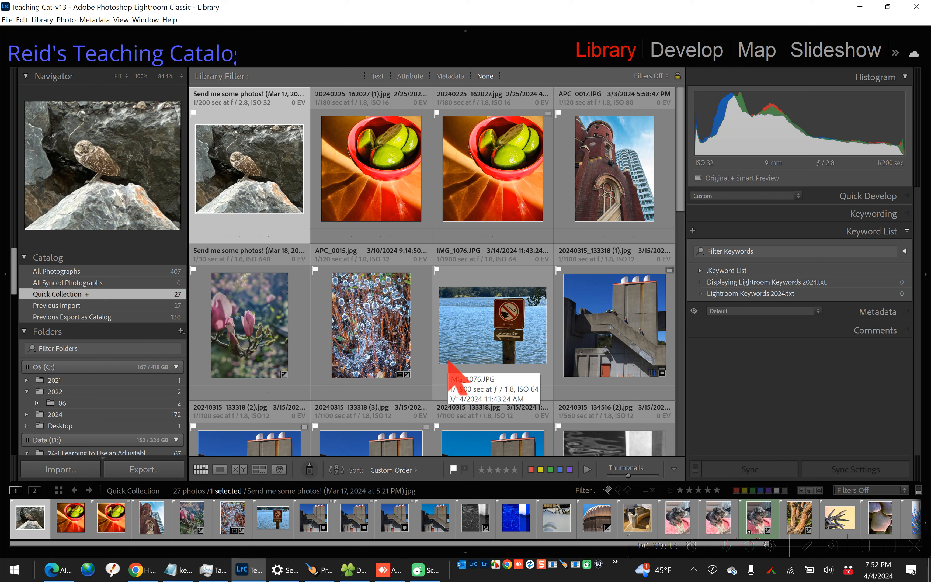
- Delete the .Keyword List keyword together with all the keywords it contains
left_click(908, 214)
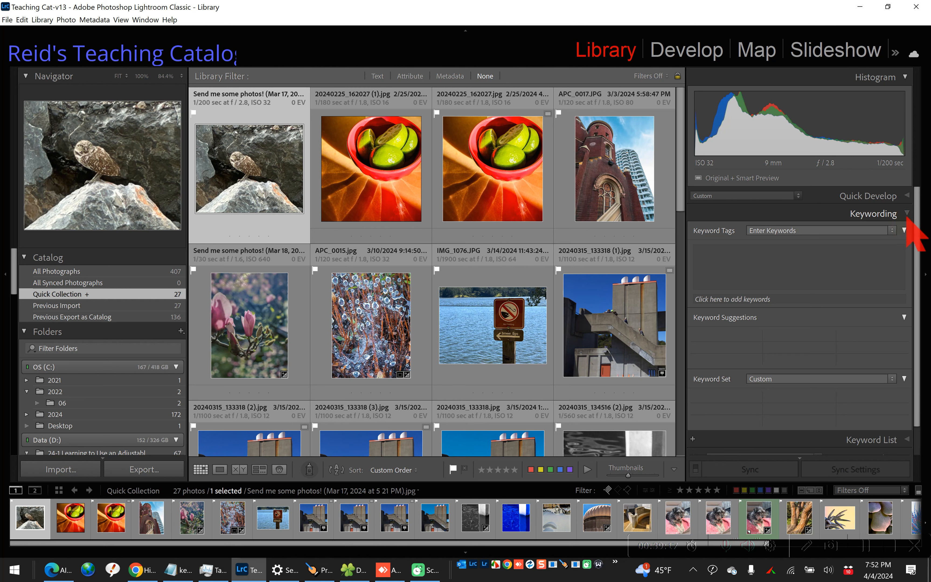
left_click(911, 441)
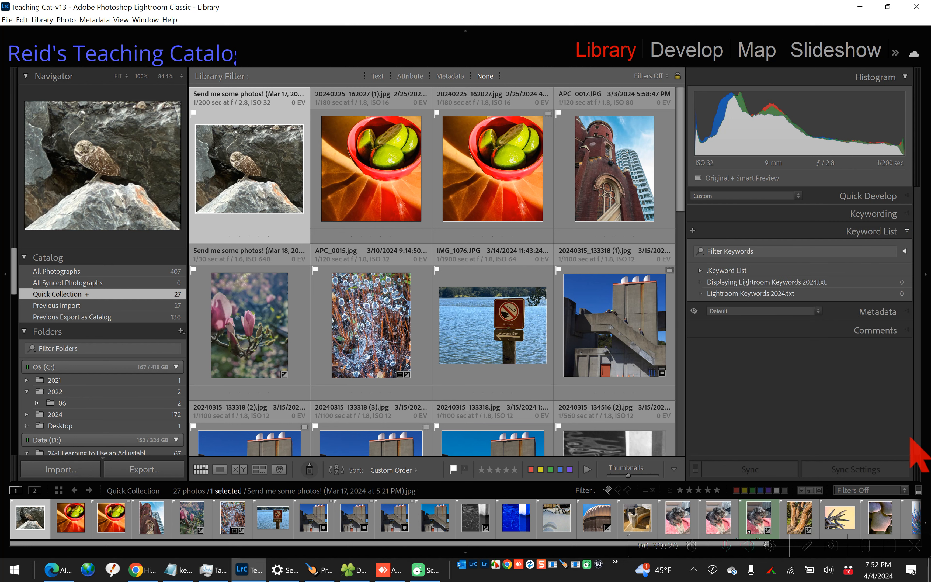
left_click(724, 271)
right_click(723, 271)
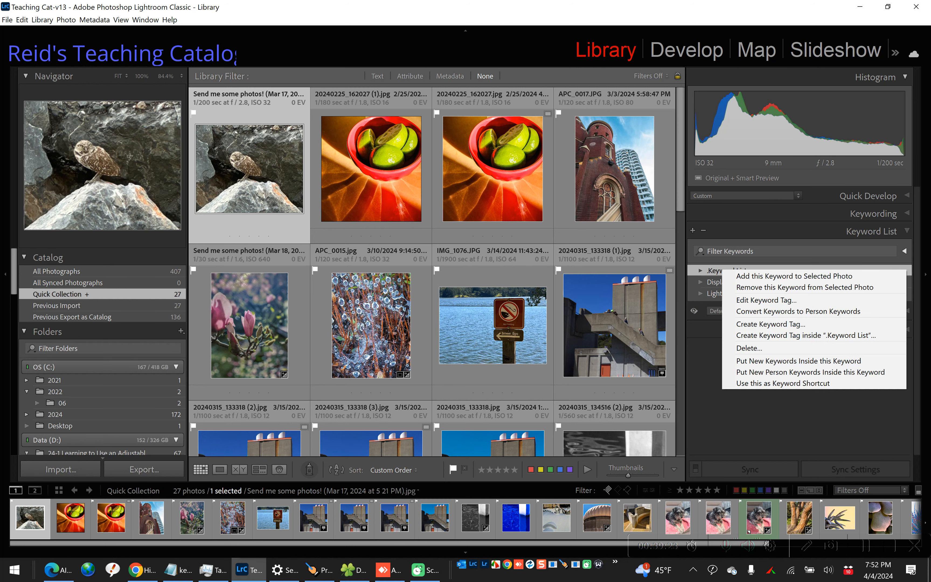
left_click(771, 350)
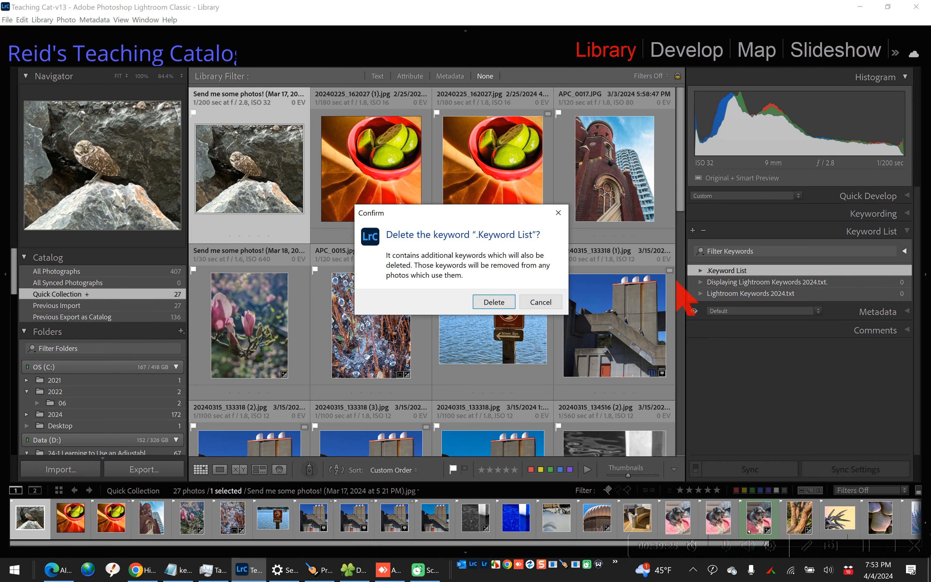
left_click(496, 304)
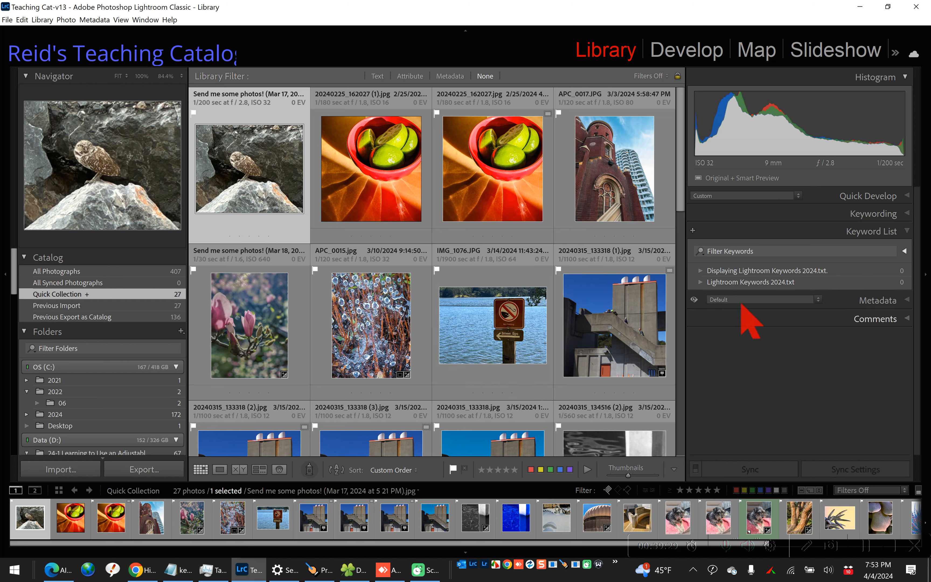
- Delete the keywords "Displaying Lightroom Keywords 2024.txt." and "Lightroom Keywords 2024.txt" from the Keyword List
left_click(701, 285)
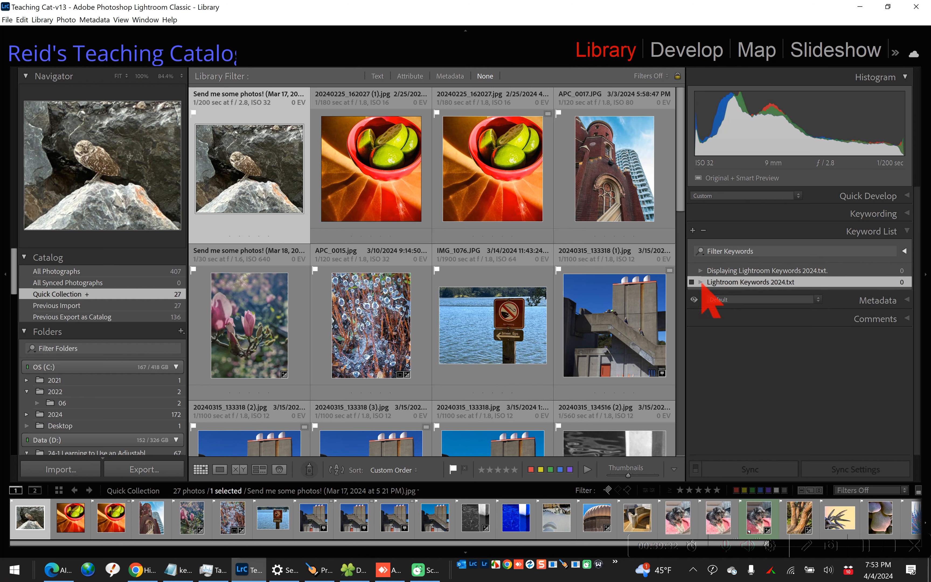
right_click(713, 286)
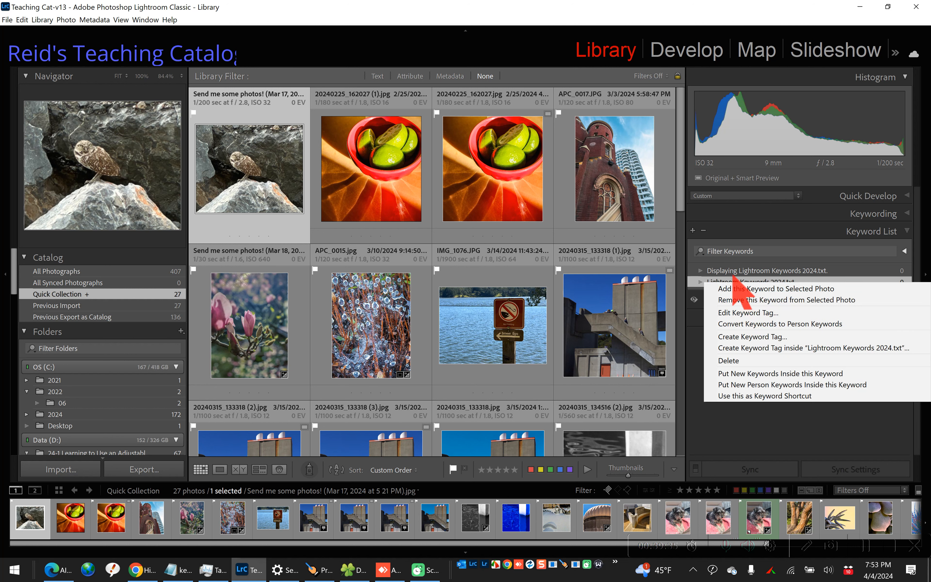
left_click(701, 272)
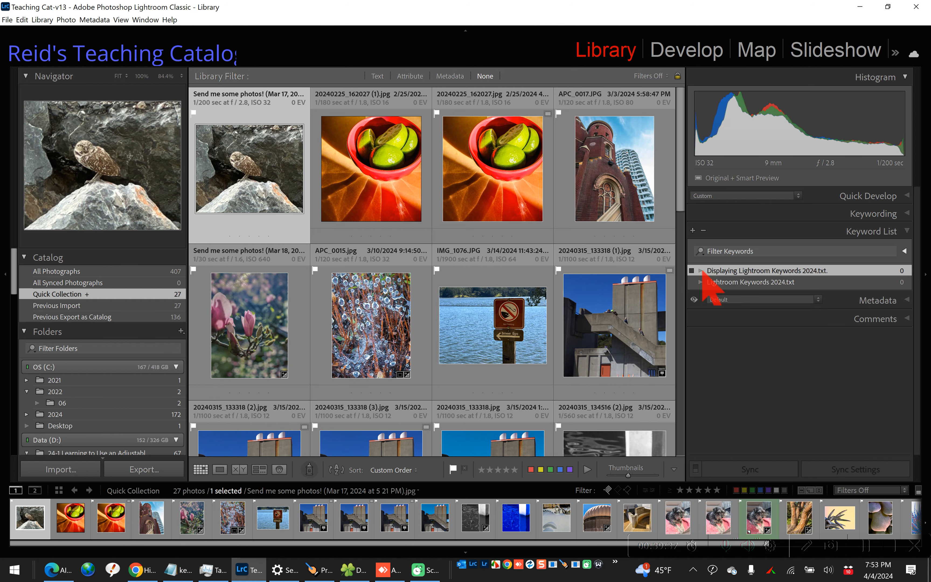
right_click(703, 270)
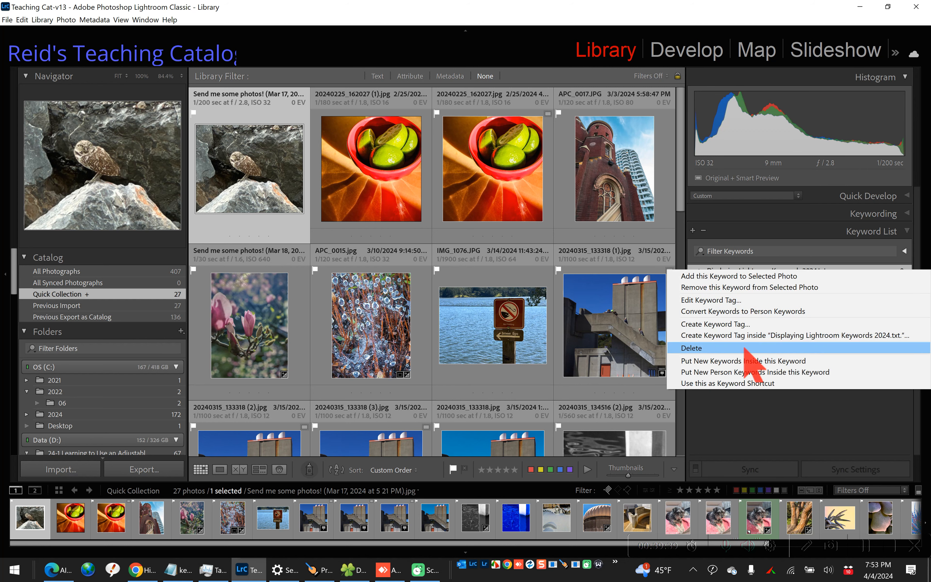
left_click(744, 348)
right_click(702, 269)
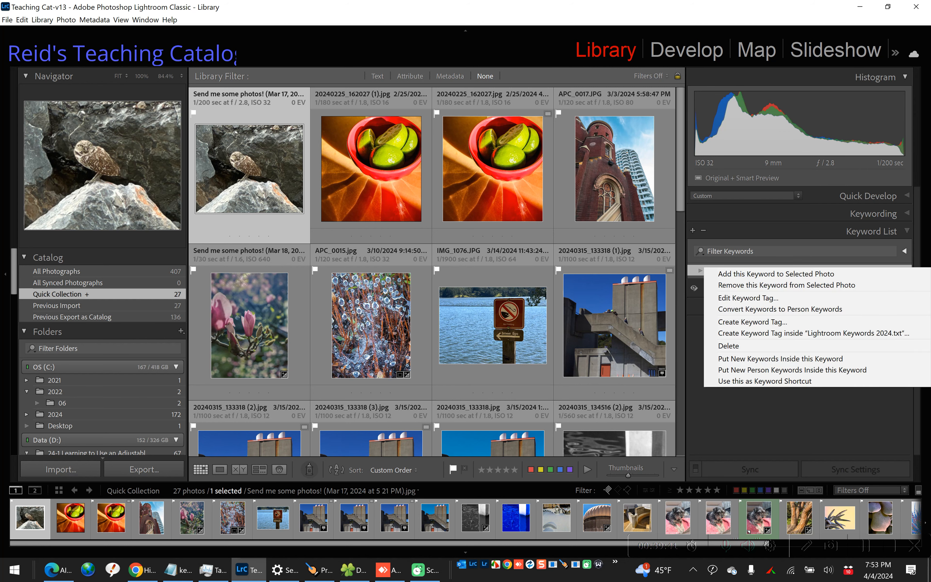
left_click(724, 346)
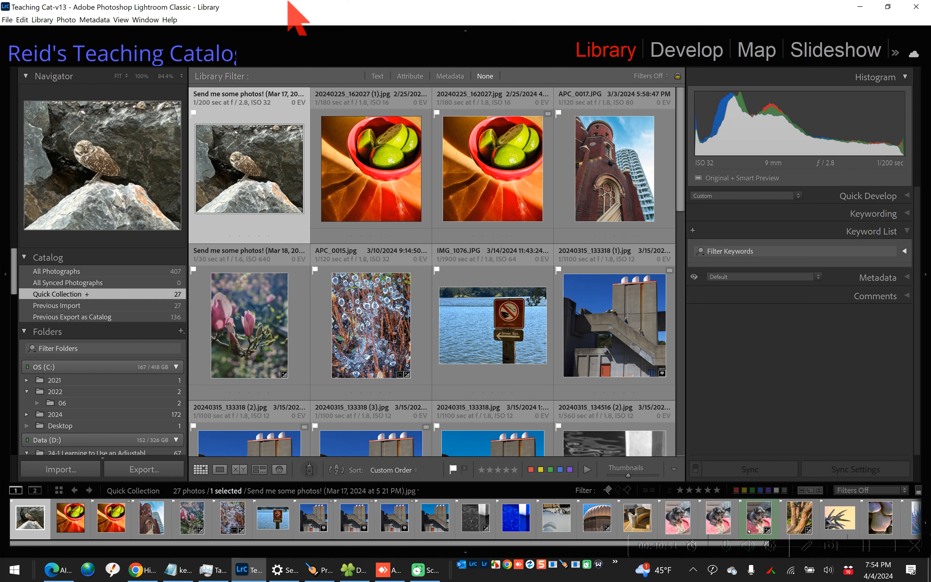
- Import keywords from Lightroom Keywords 2024.txt in the Photography Biz (Dropbox) Classes folder and assign .Keyword List to the selected owl photo
left_click(97, 20)
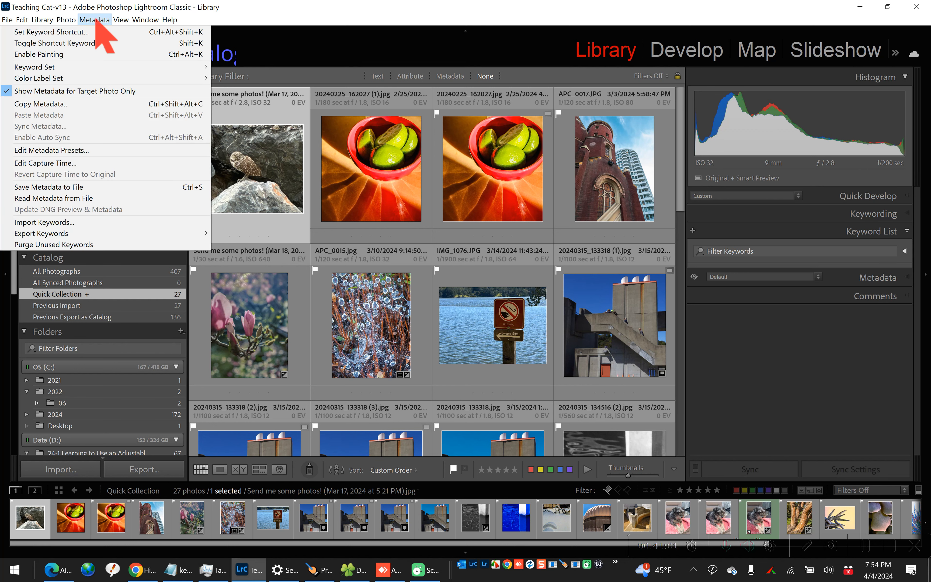
left_click(88, 222)
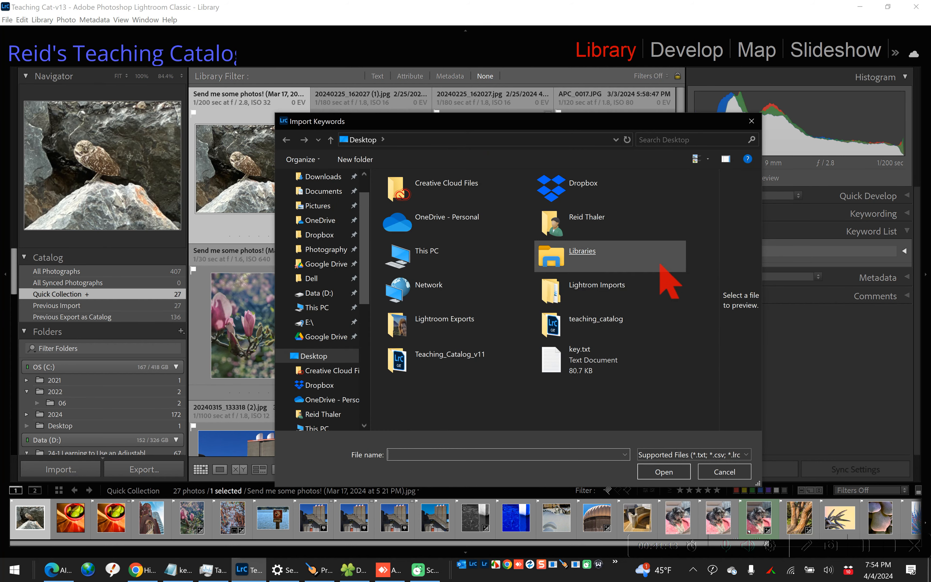
left_click(338, 250)
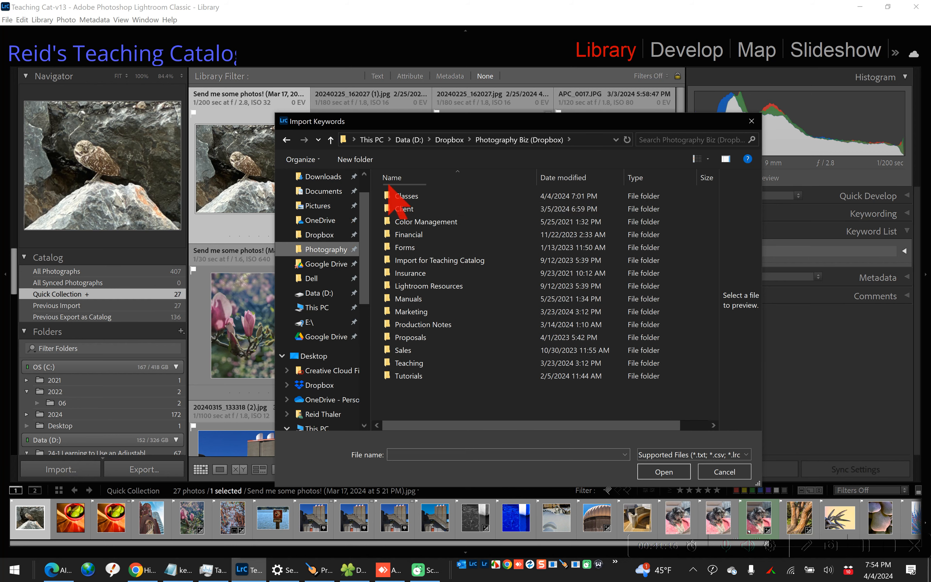
left_click(405, 200)
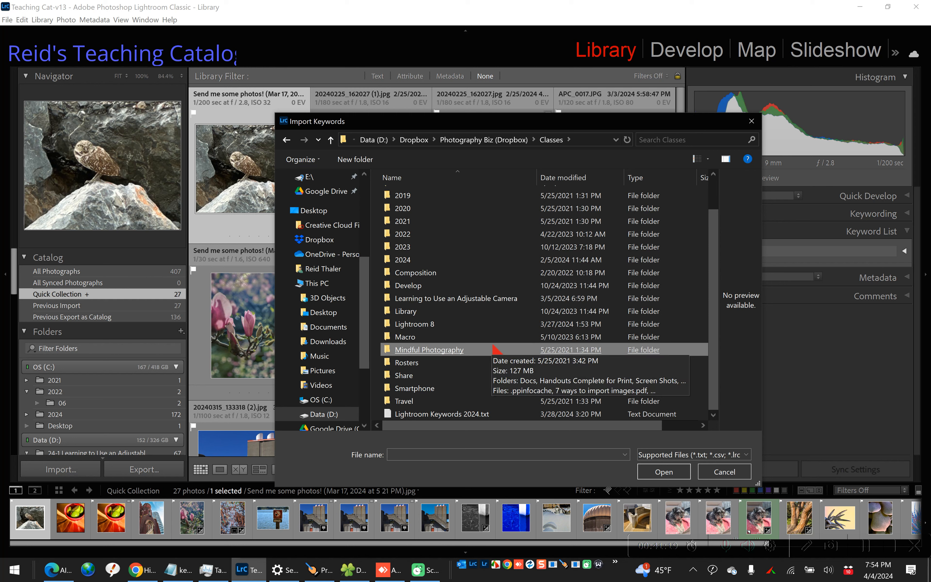
left_click(473, 418)
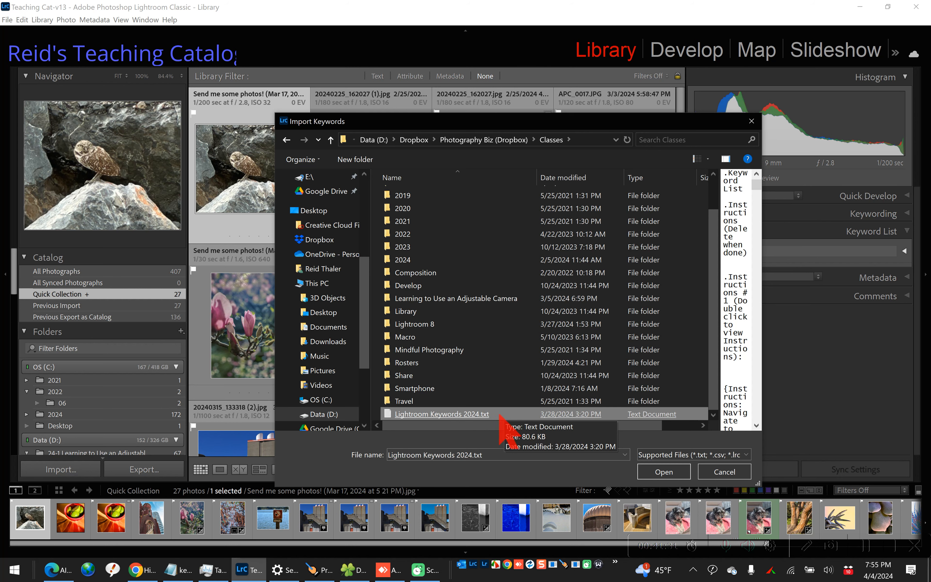
double_click(546, 414)
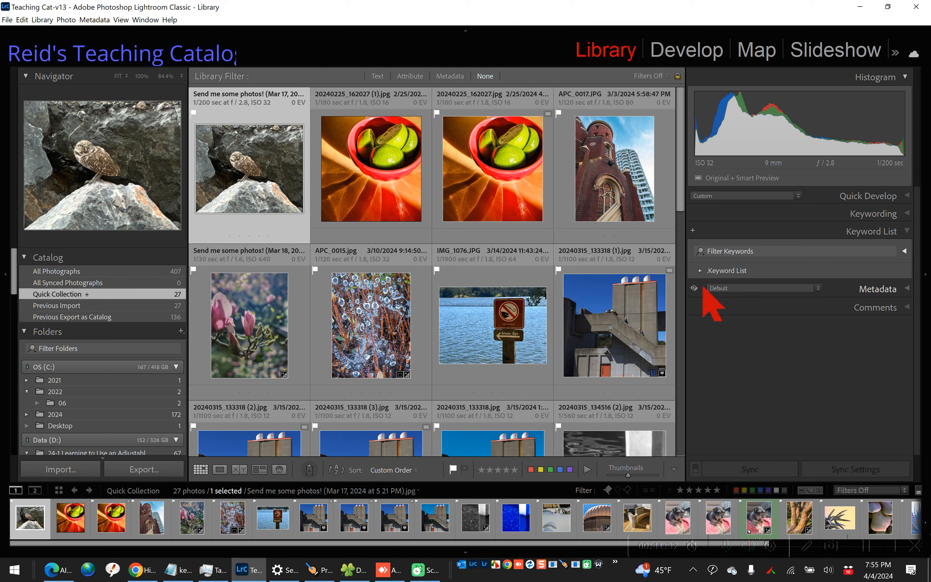
left_click(691, 271)
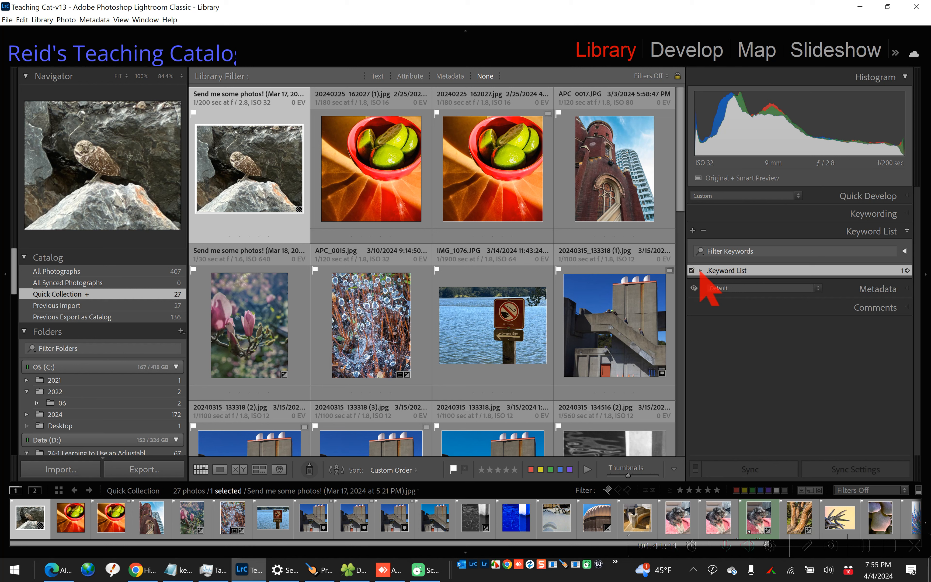
- Expand .Keyword List to show its categories and review the available keyword import and export commands
left_click(700, 271)
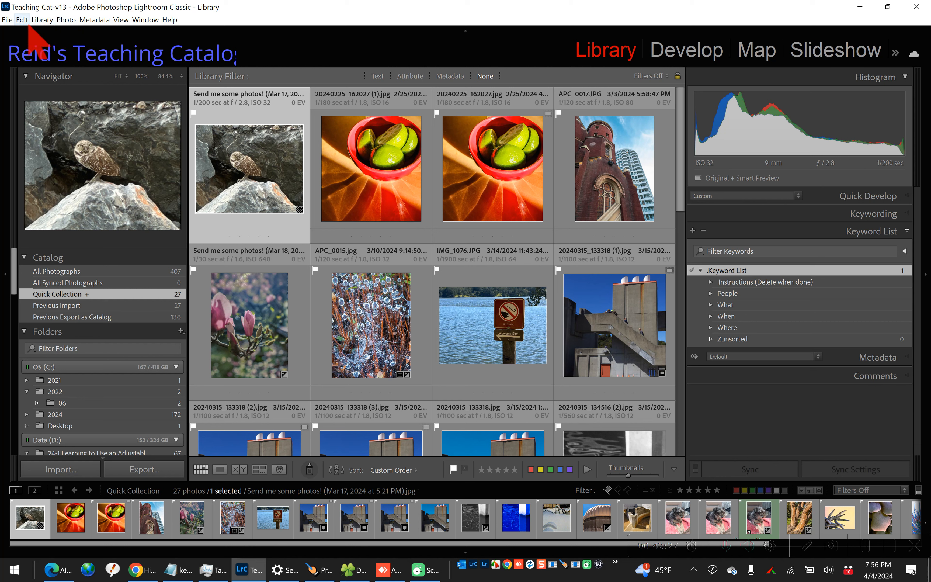
left_click(93, 22)
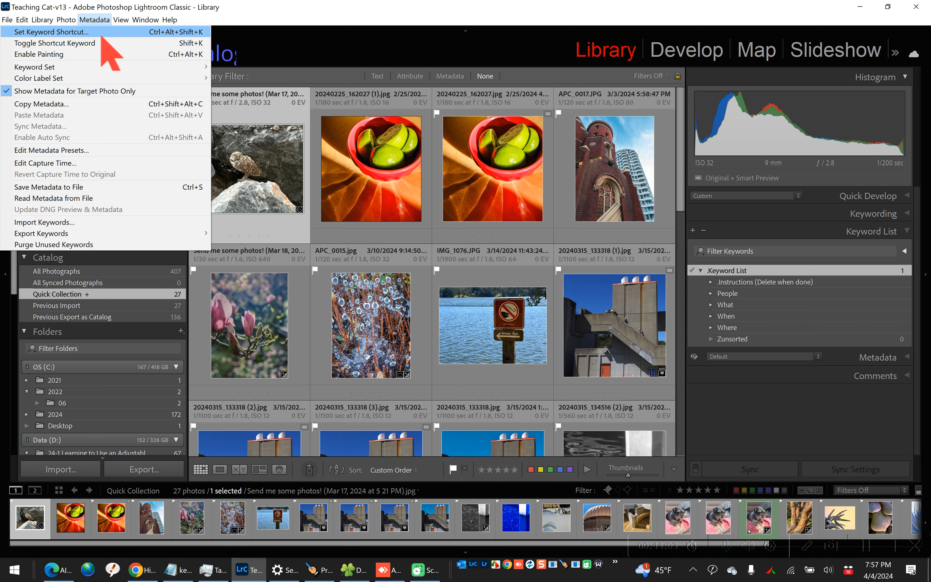
left_click(281, 42)
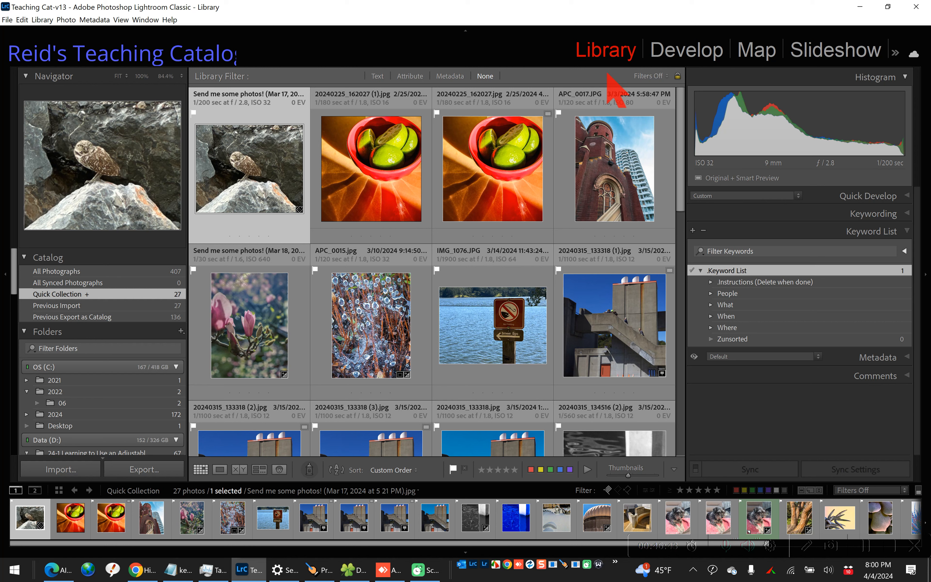
- Switch to the open key.txt file in Notepad and close it
left_click(224, 416)
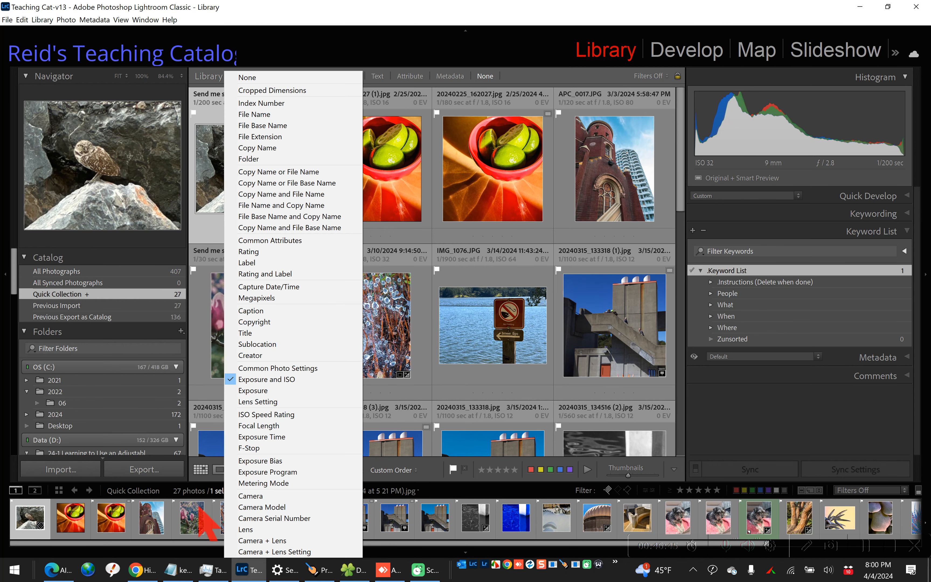
key("Escape")
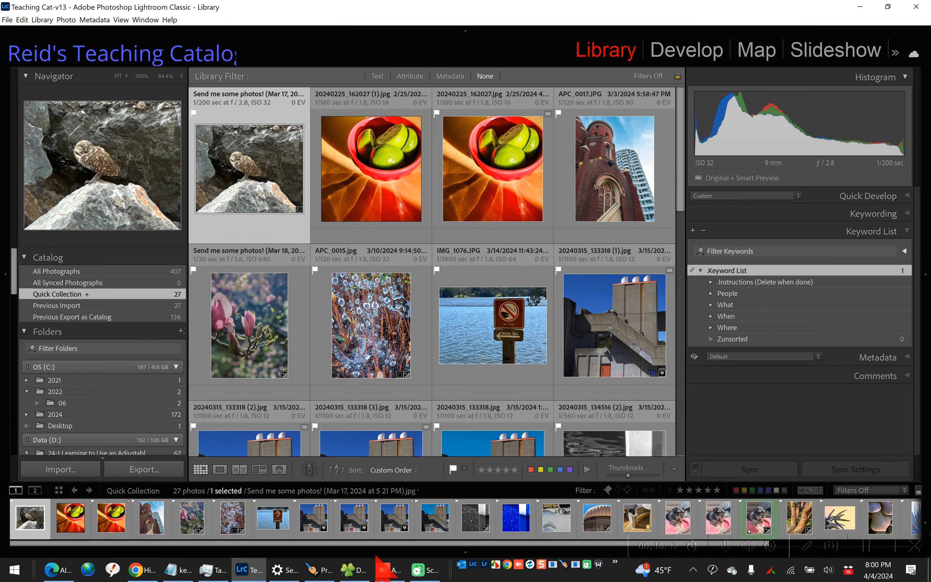
left_click(177, 570)
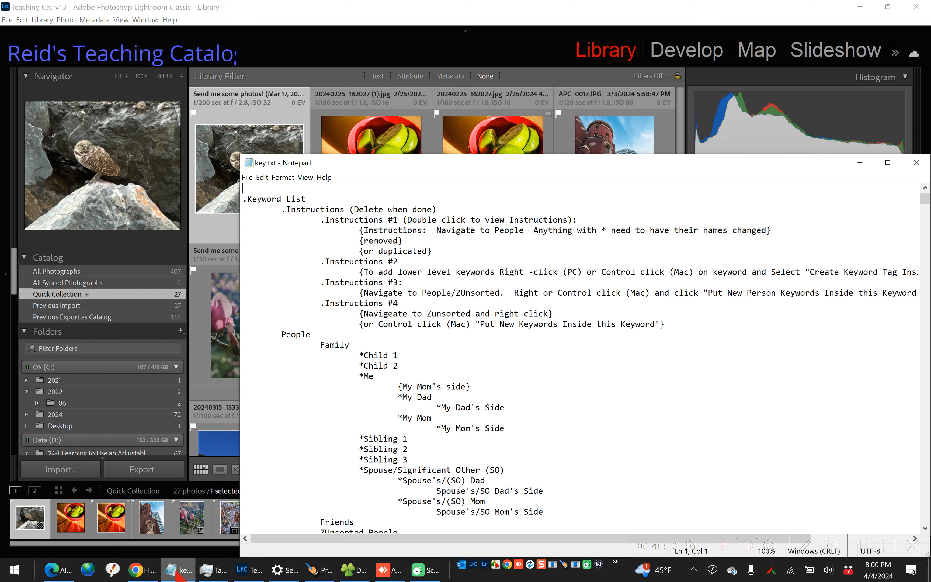
left_click(916, 162)
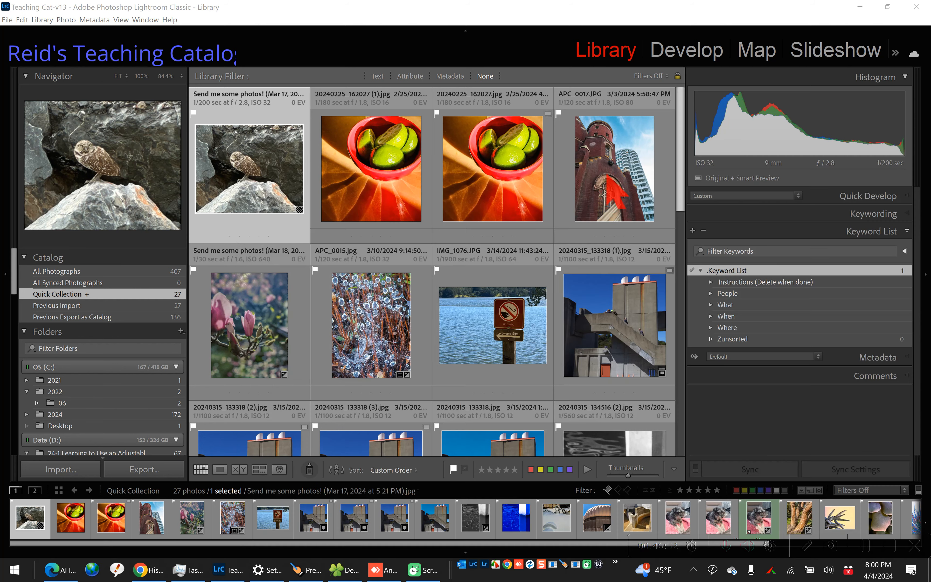
- Switch to the file manager and copy Lightroom Keywords 2024.txt from Dropbox > Photography Biz (Dropbox) > Classes on Data (D:)
left_click(338, 570)
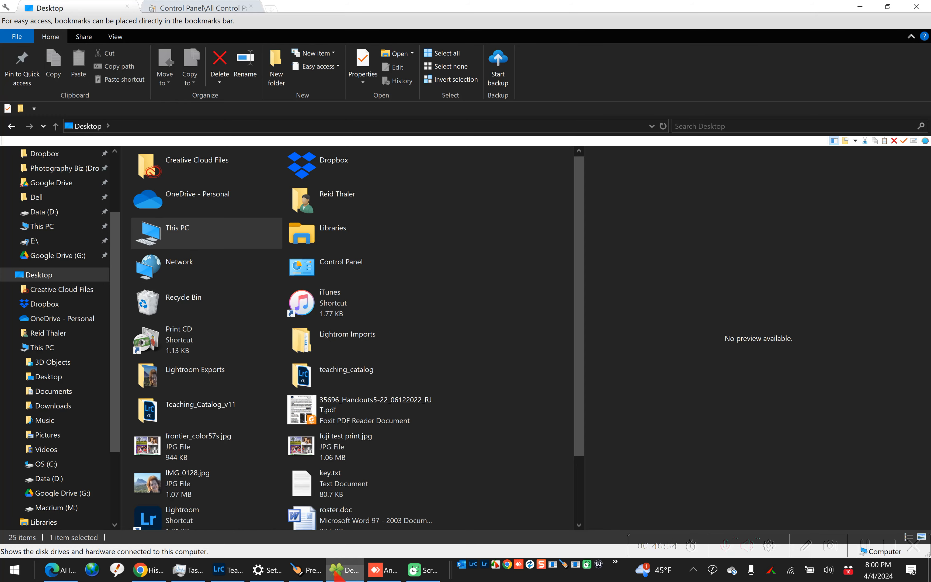
left_click(56, 211)
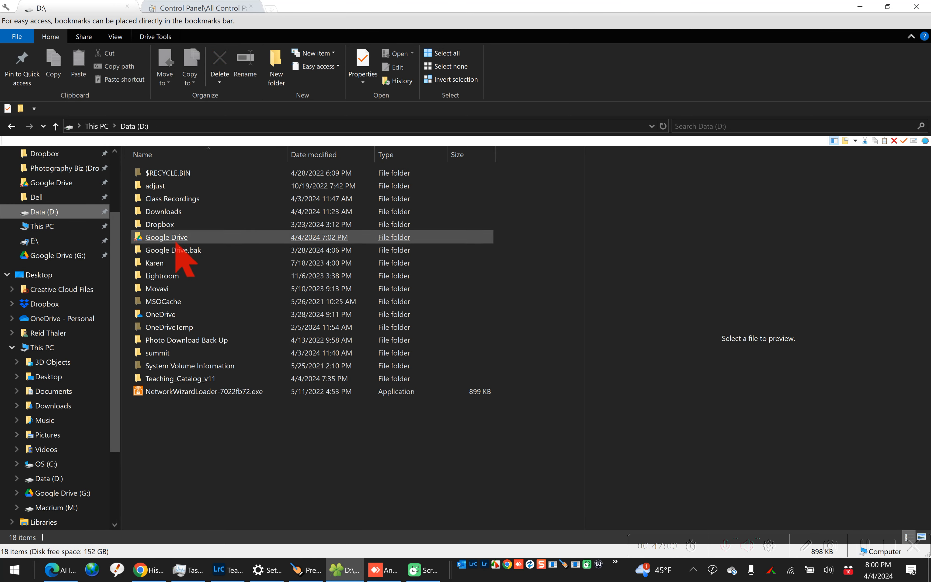
double_click(173, 226)
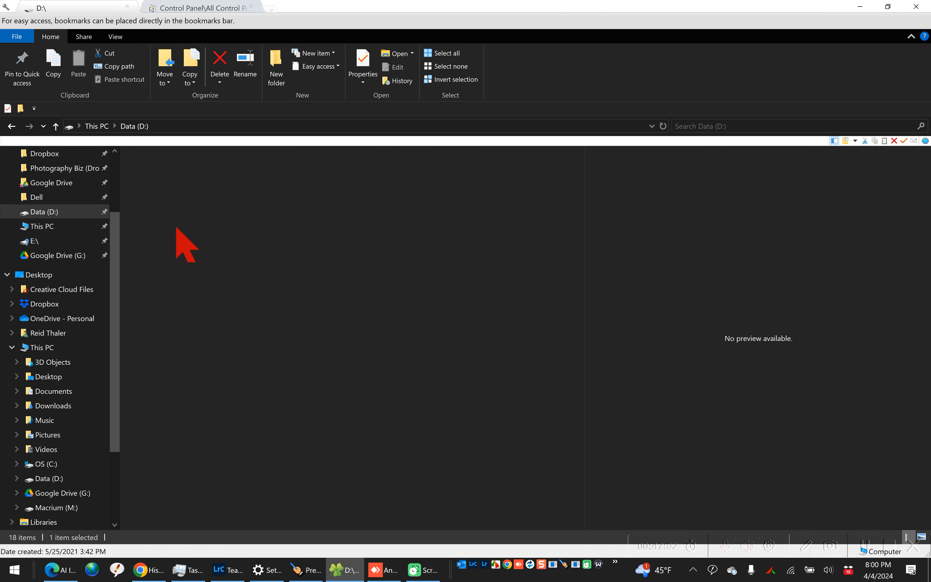
left_click(176, 234)
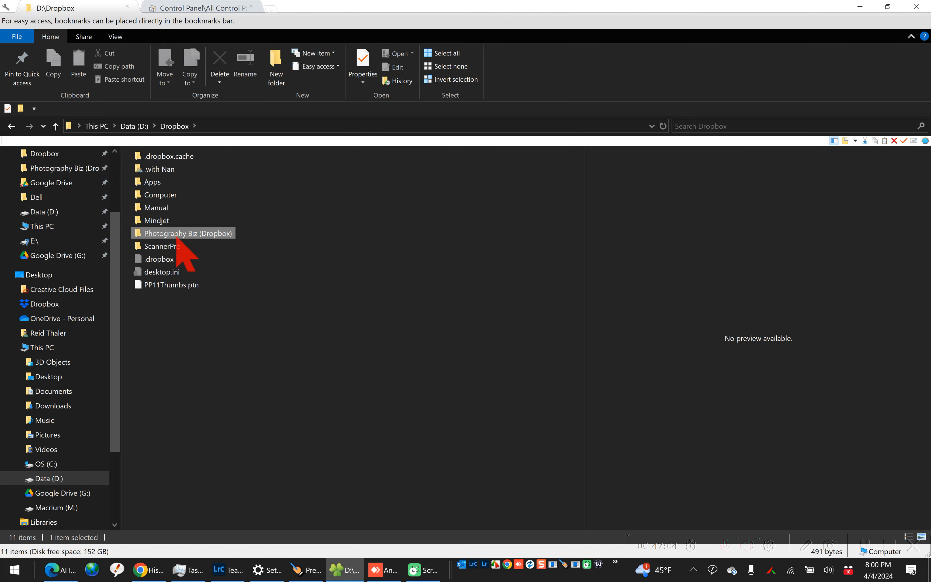
key("Return")
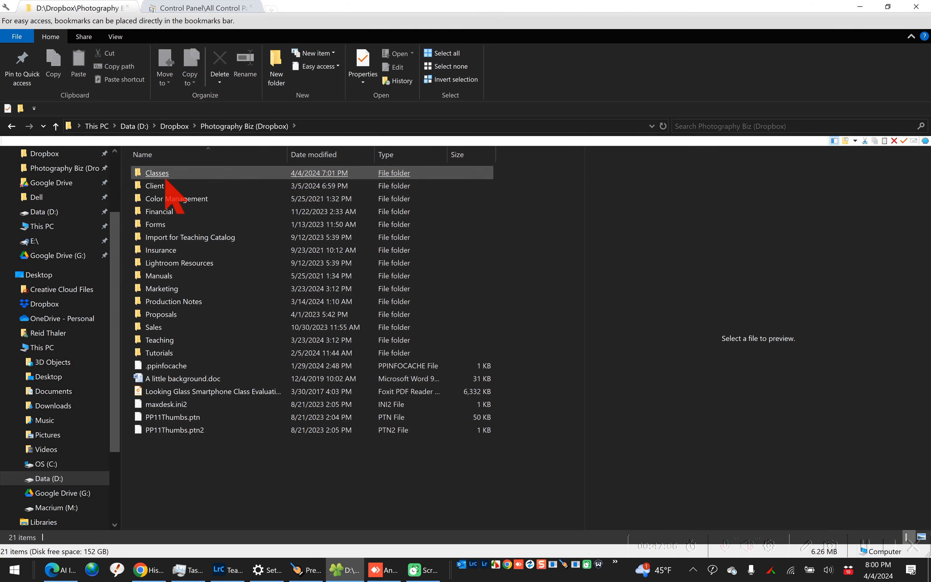
key("Return")
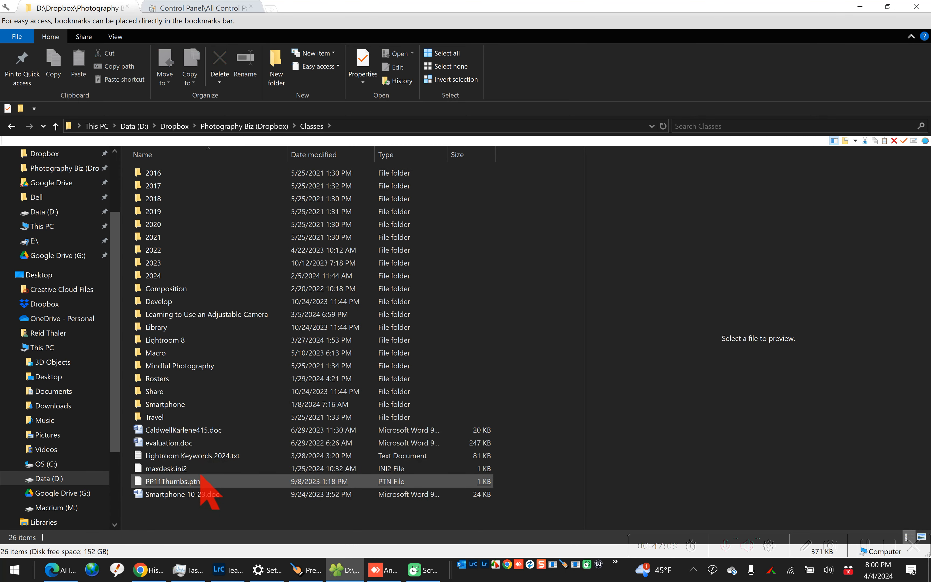
left_click(211, 458)
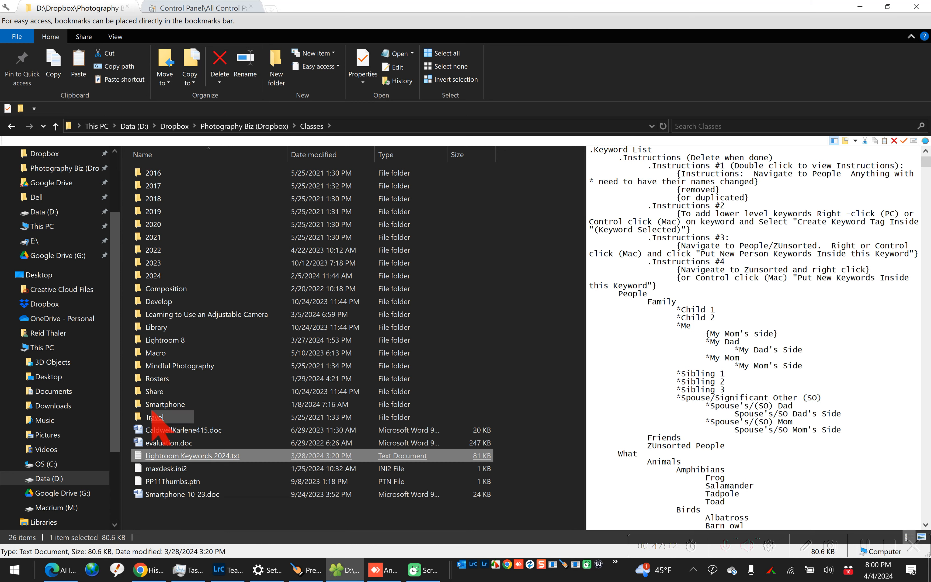
- Paste Lightroom Keywords 2024.txt onto the ESD-USB (E:) drive, agreeing to copy it without its properties
left_click(40, 242)
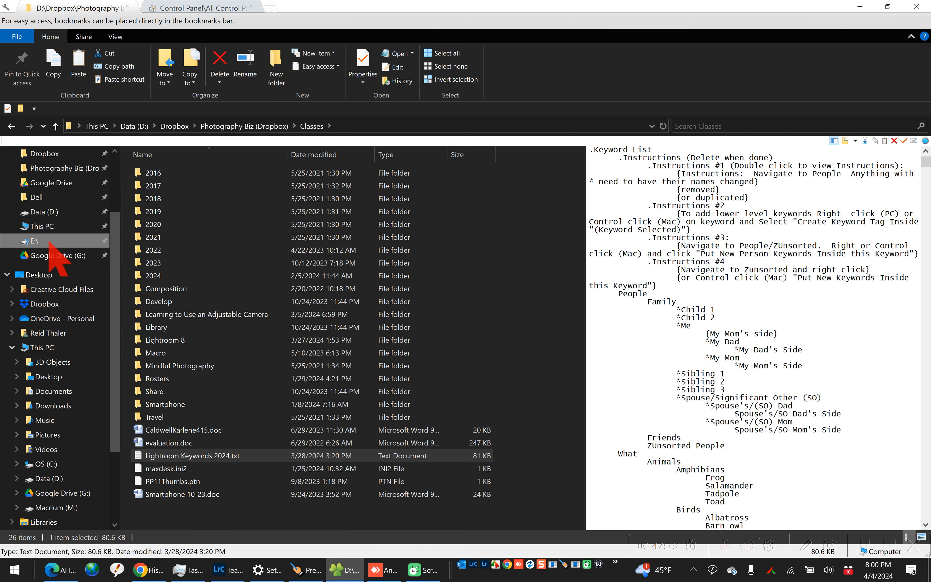
scroll(49, 238, "down", 1)
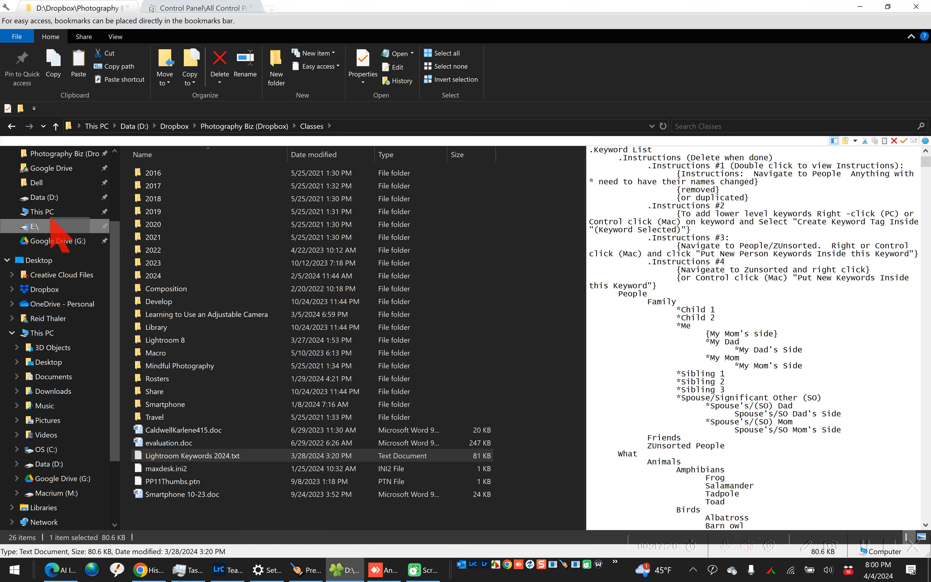
left_click(50, 213)
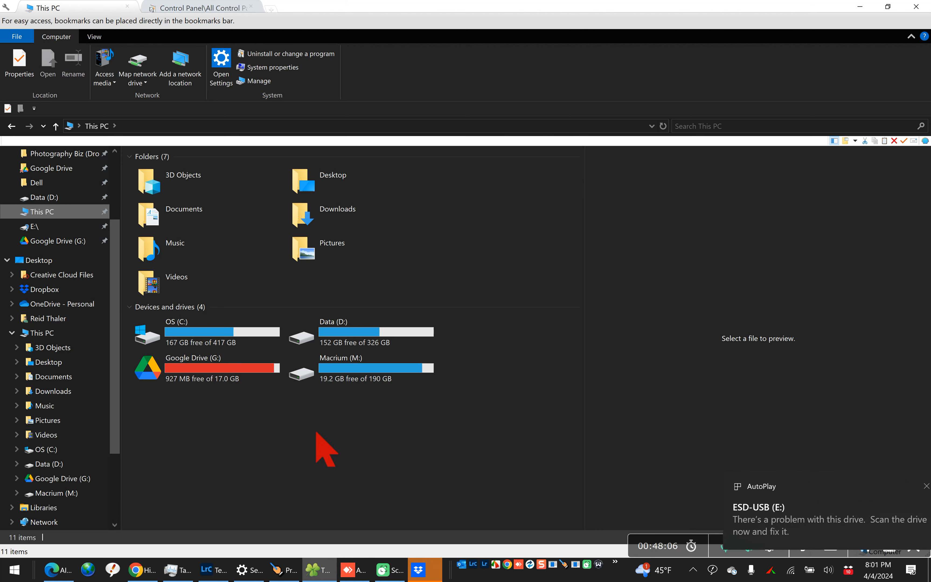
double_click(213, 370)
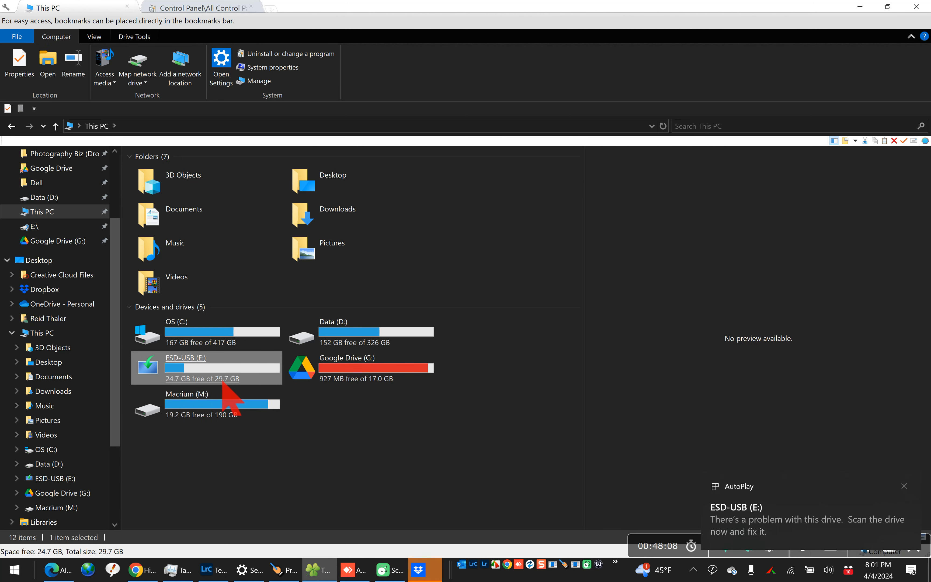
right_click(211, 404)
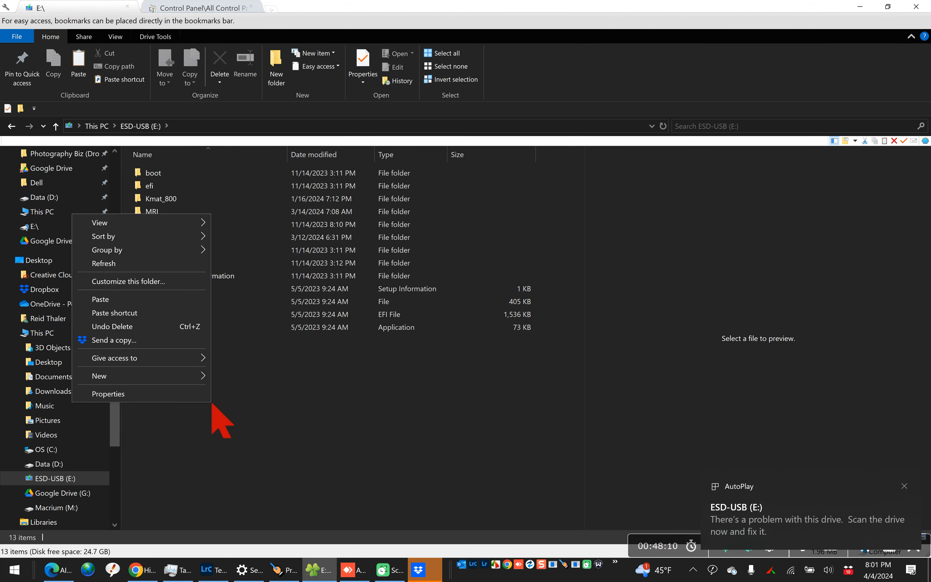
left_click(122, 302)
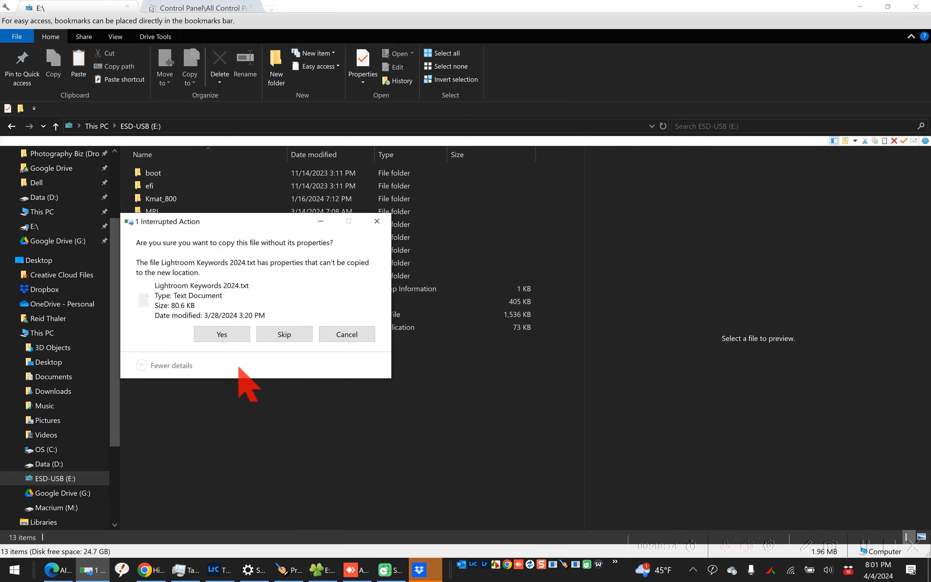
left_click(227, 334)
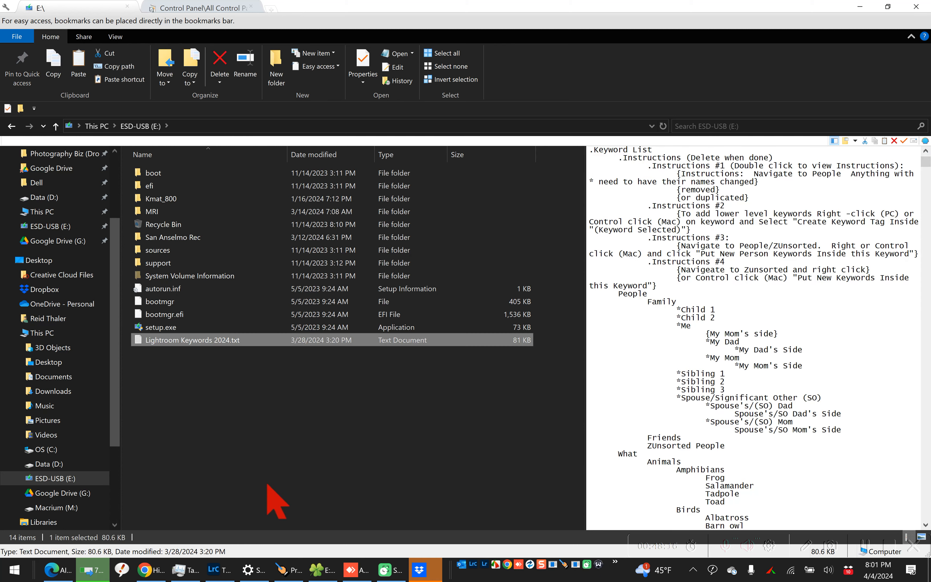
left_click(267, 484)
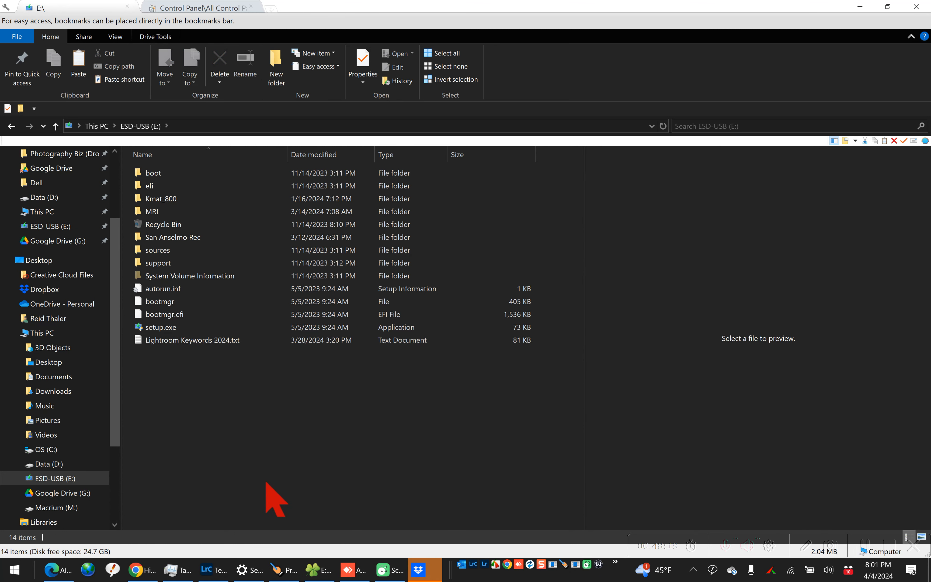
key("ctrl+w")
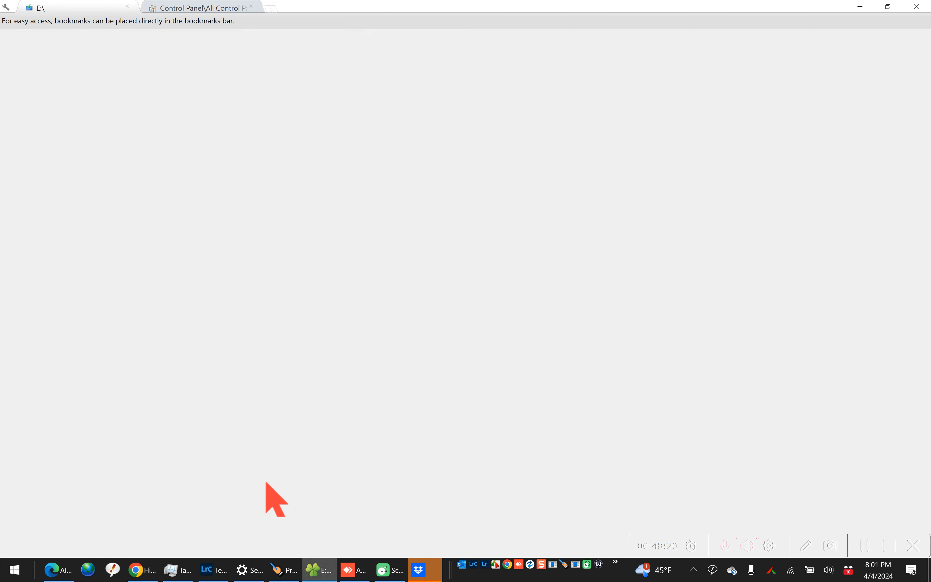
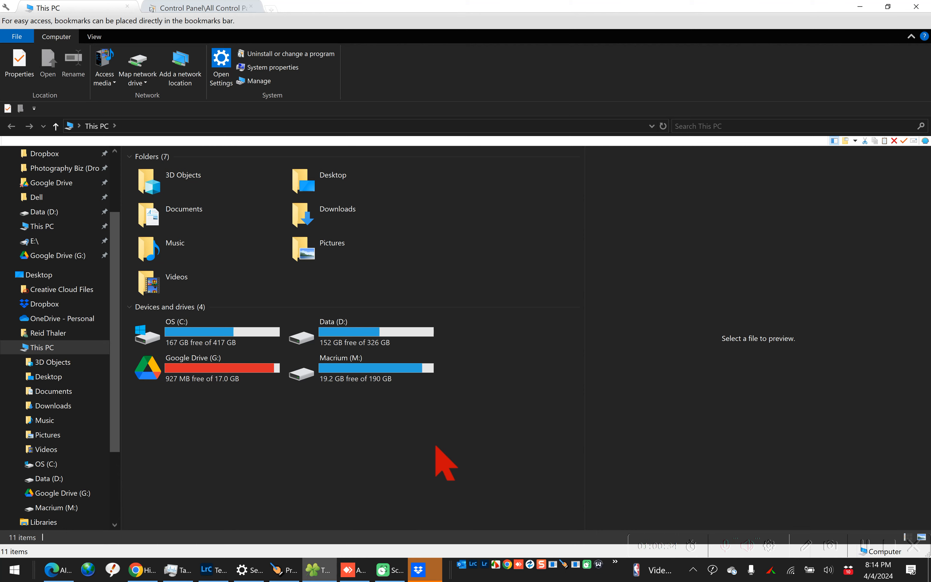
- Switch back to Lightroom Classic and close the Presentation Pointer settings
left_click(212, 573)
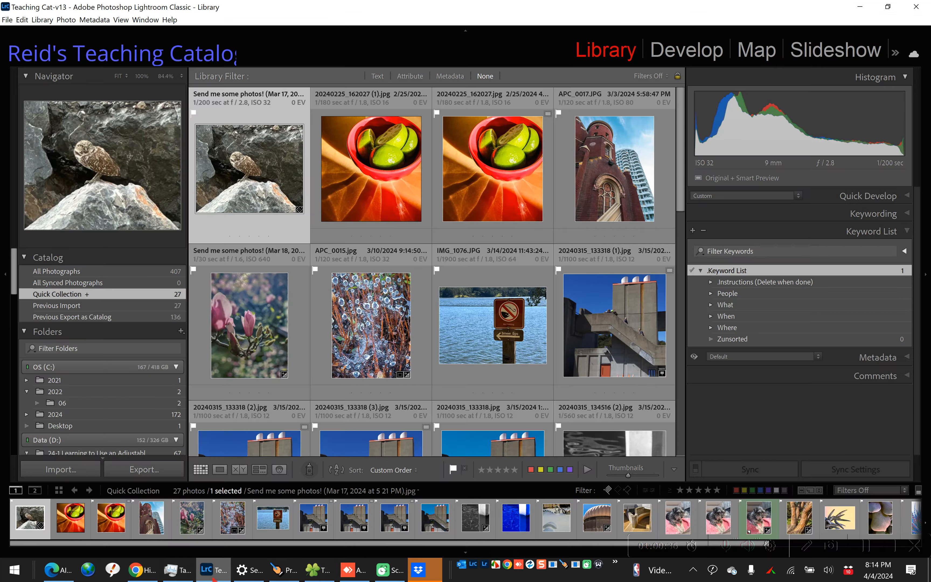
left_click(283, 570)
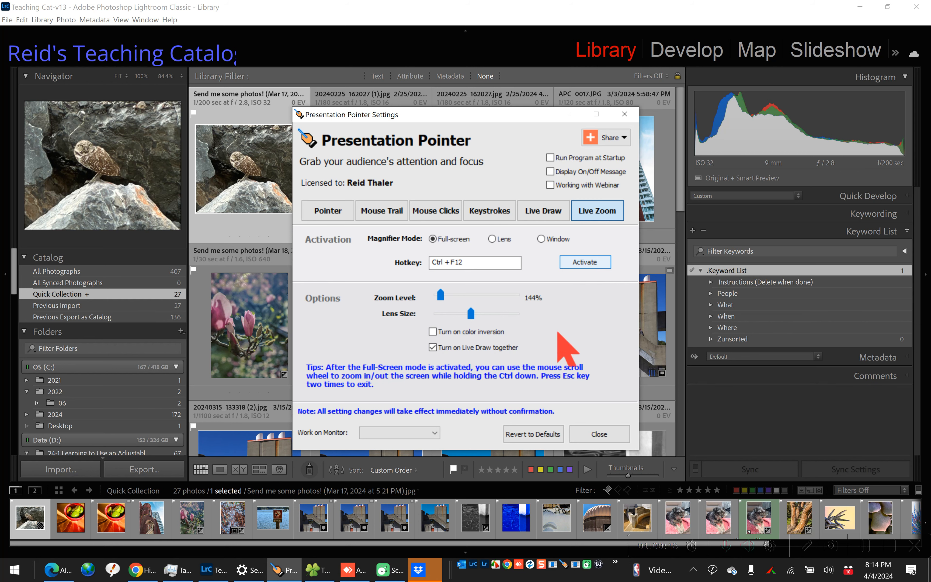
left_click(599, 434)
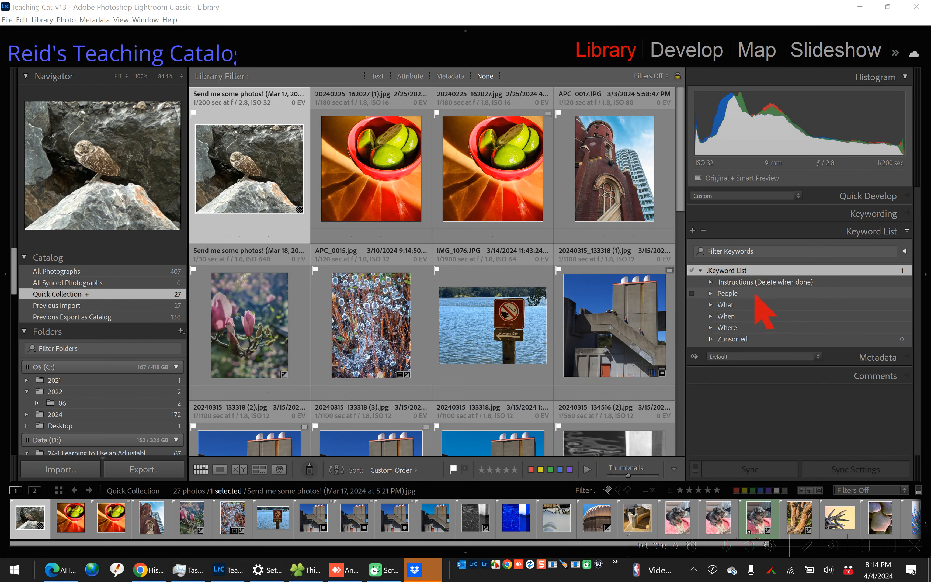
- Expand .Instructions (Delete when done) and read the synonyms of the .Instructions #1 keyword without saving any change
left_click(710, 282)
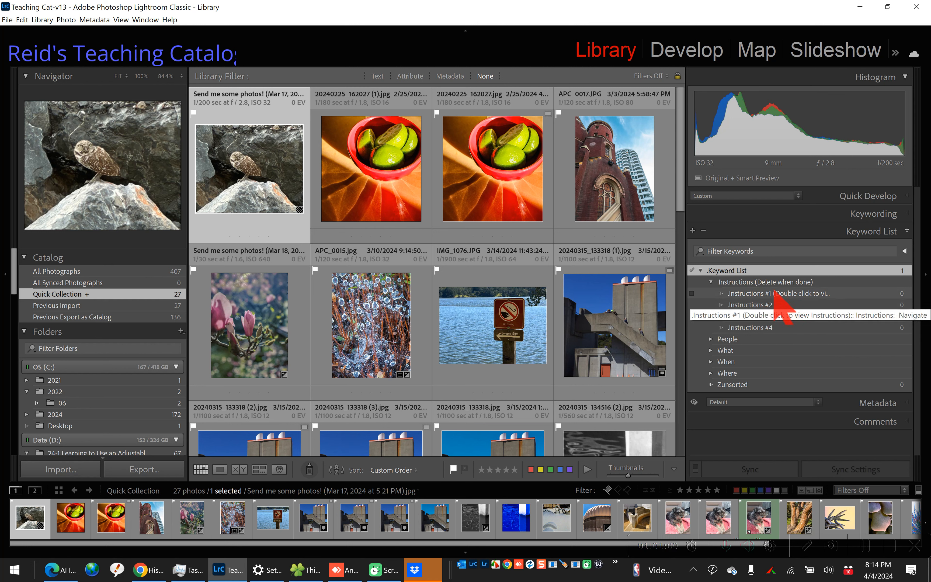
left_click(758, 294)
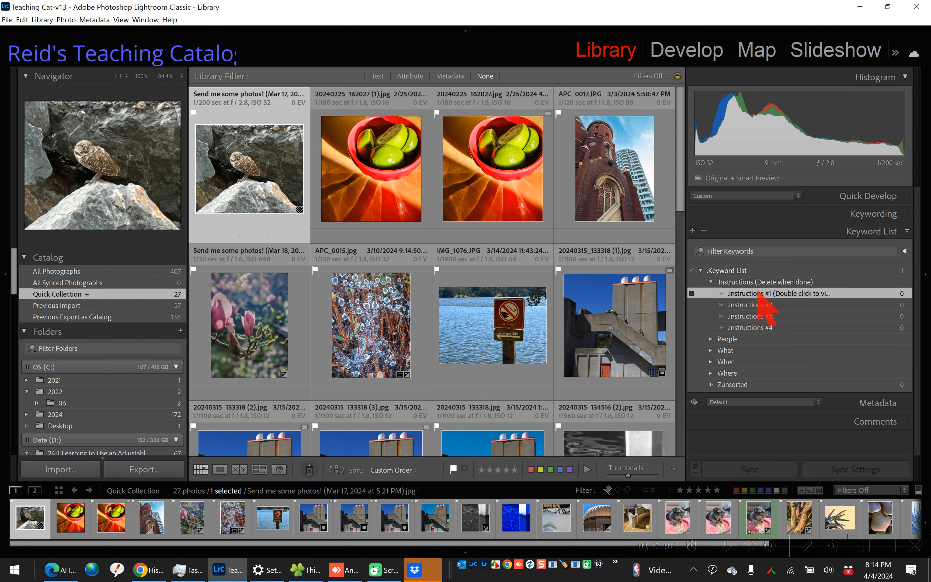
double_click(758, 293)
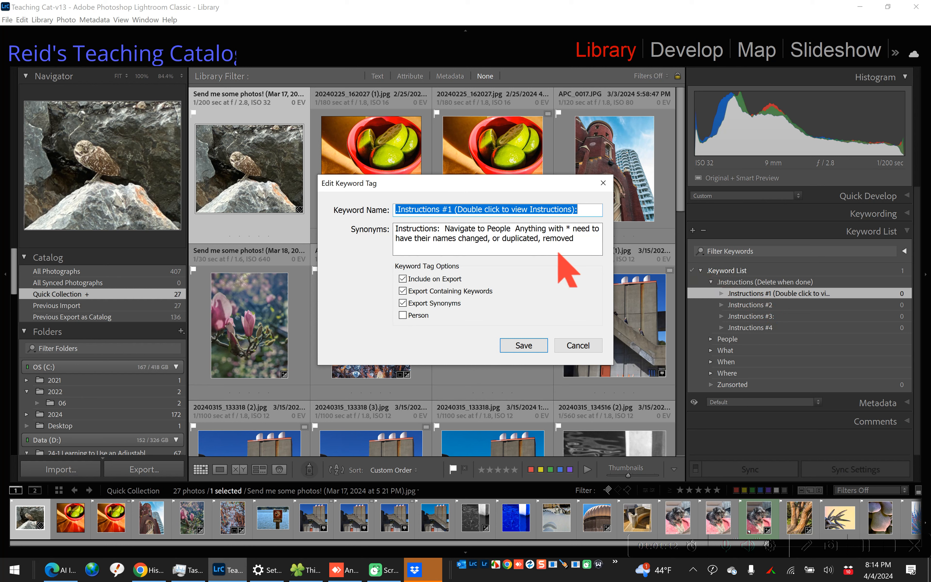
left_click(640, 286)
left_click(715, 338)
left_click(579, 347)
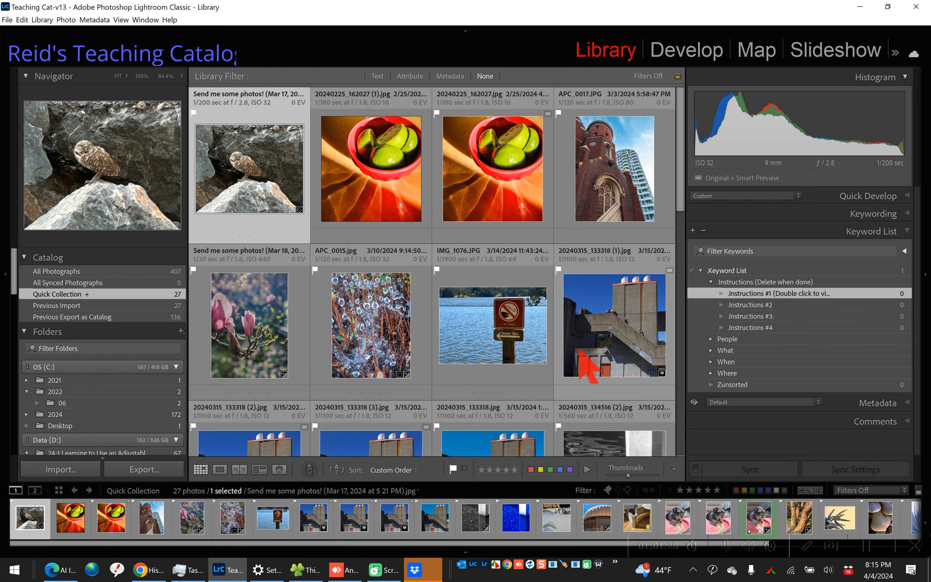
- Expand the People keyword and its Family keyword, selecting ZUnsorted People on the way
left_click(711, 340)
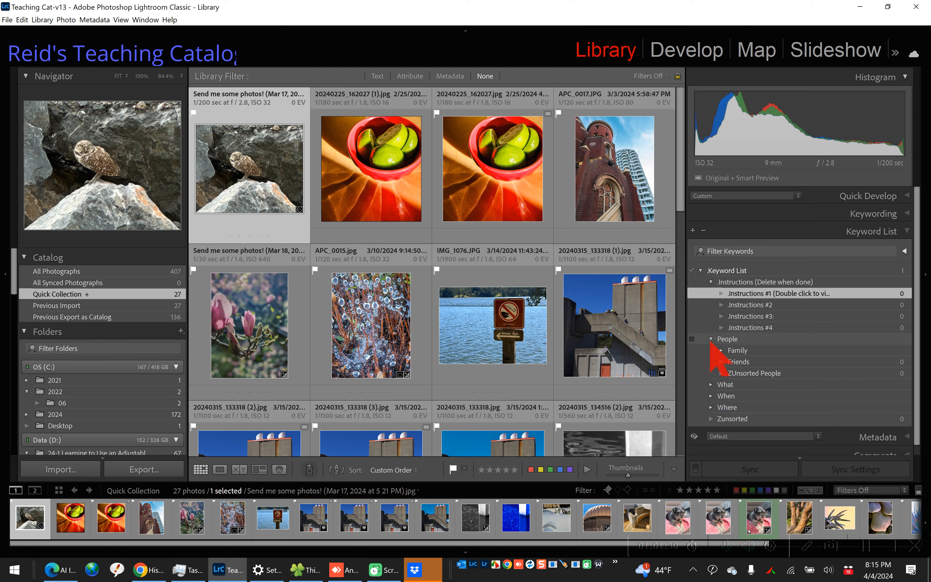
scroll(788, 356, "down", 1)
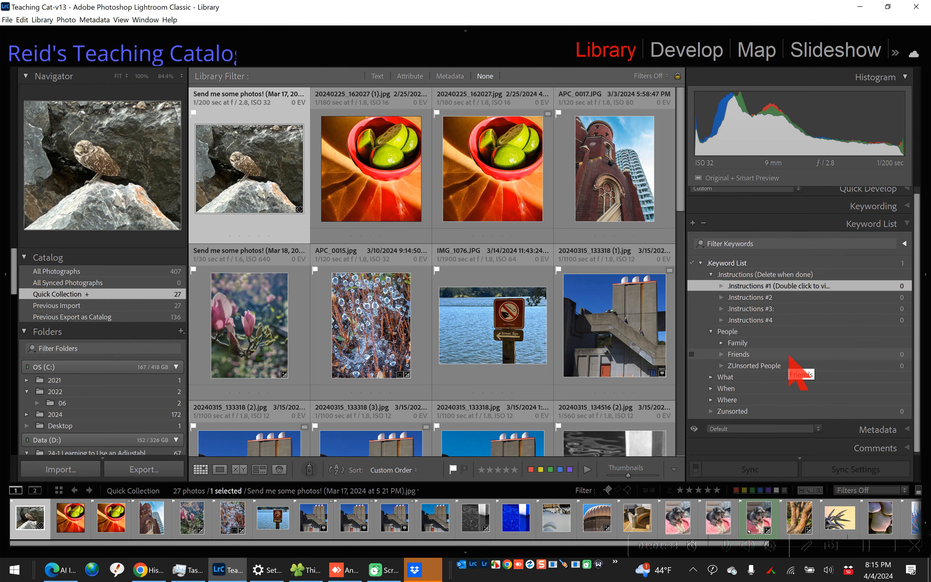
left_click(723, 366)
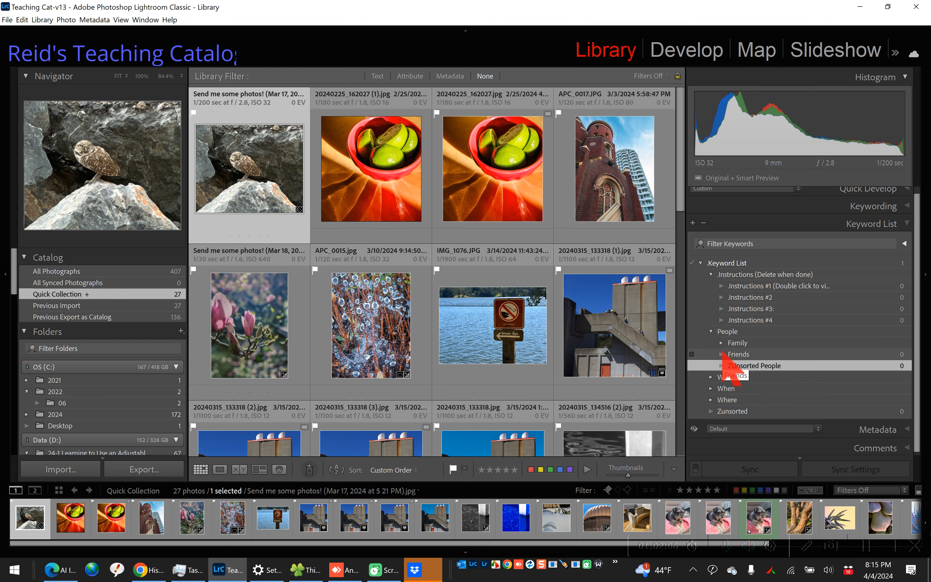
left_click(722, 343)
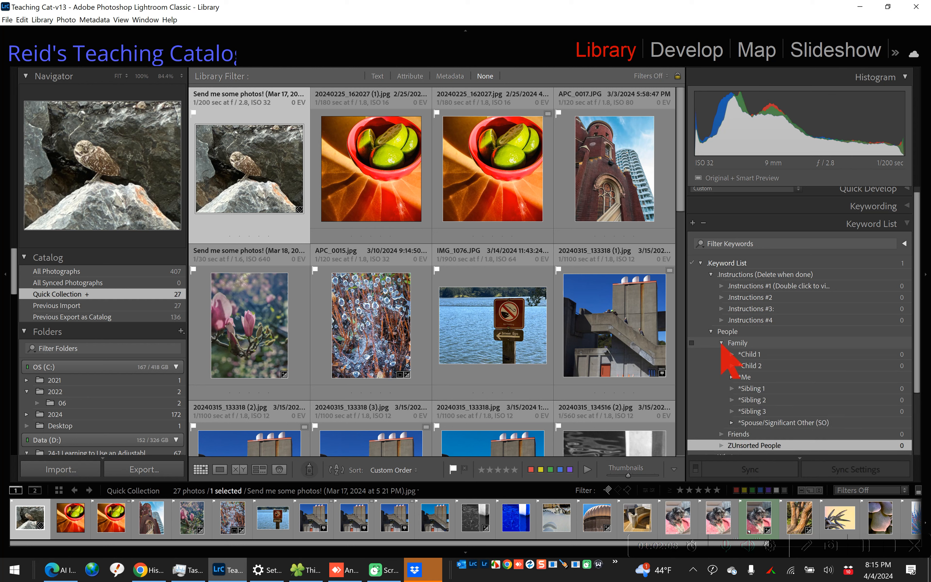
- Rename the *Child 1 keyword under Family to the child's first name and save the keyword tag
scroll(811, 396, "down", 3)
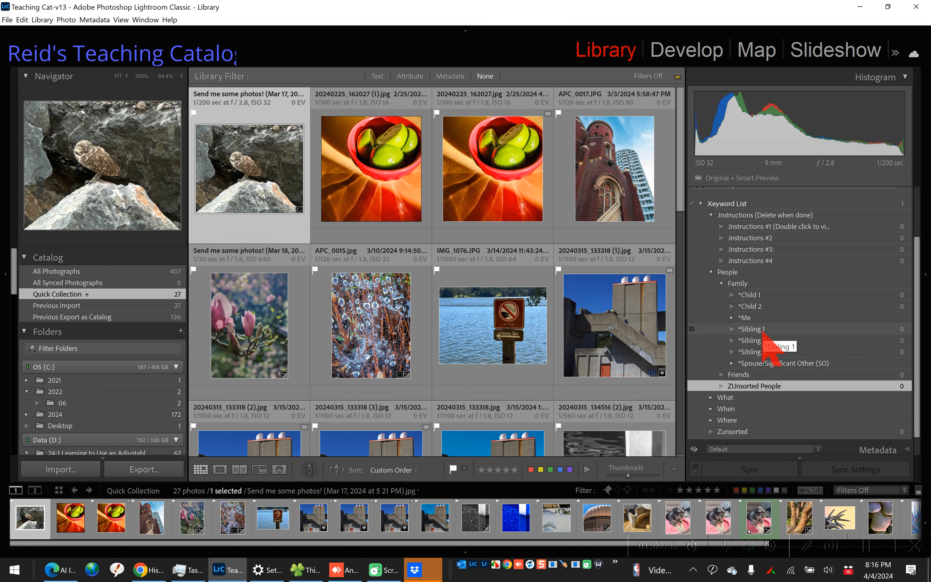
double_click(758, 294)
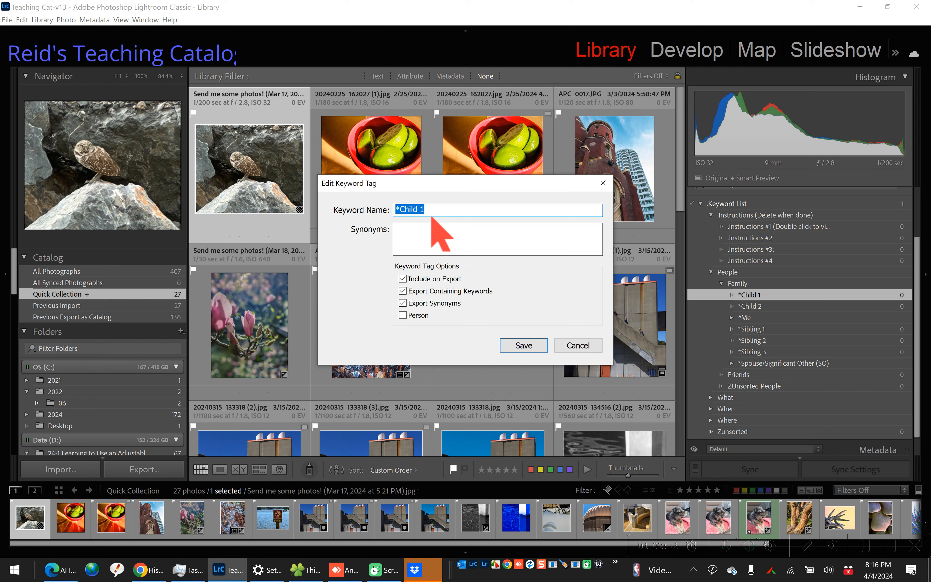
key("Right")
key("BackSpace")
type("ee")
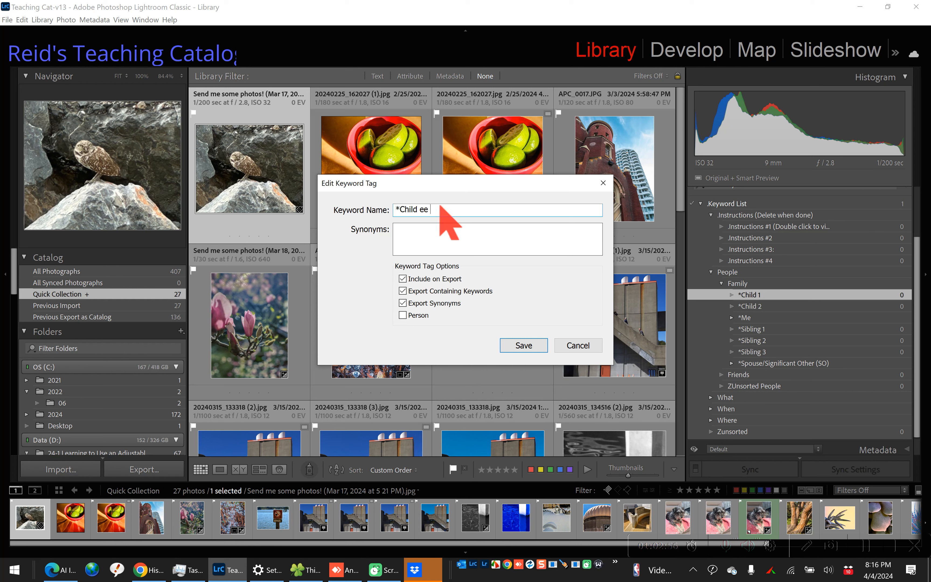
left_click_drag(434, 216, 396, 213)
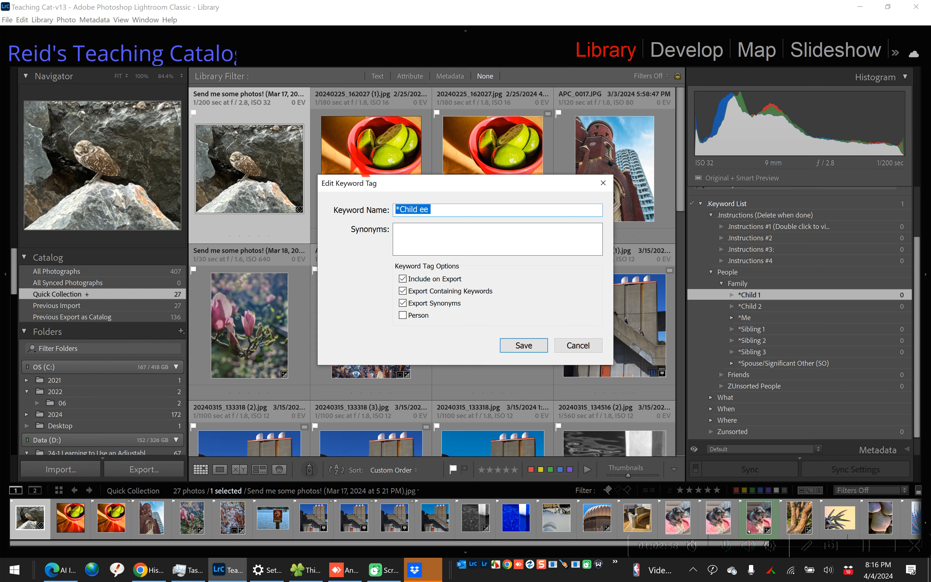
type("Ev")
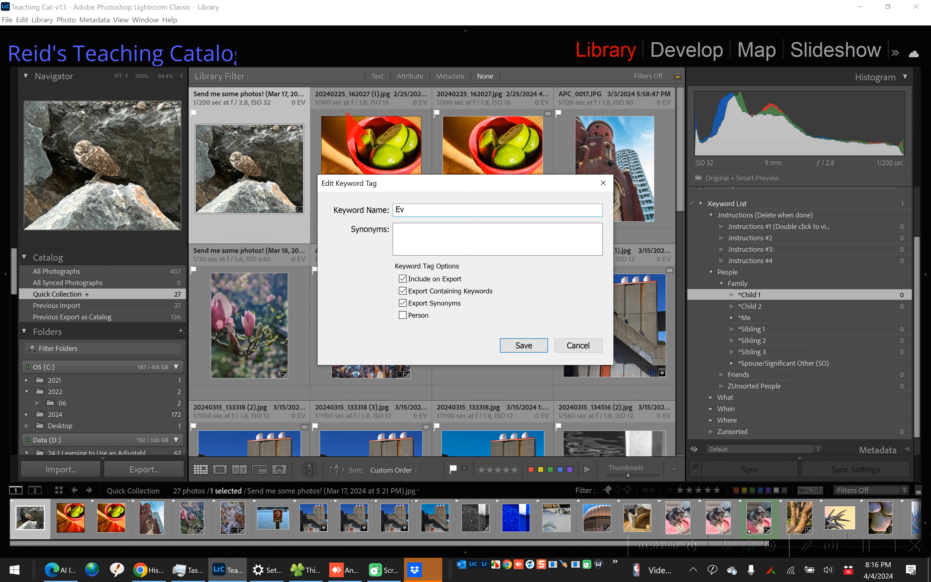
key("BackSpace")
type("zra")
left_click(524, 345)
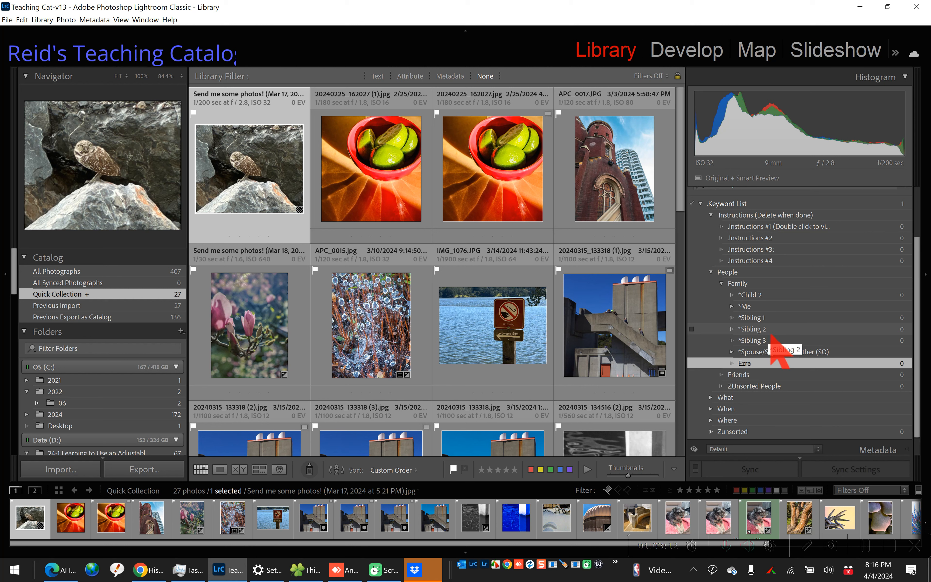
left_click(761, 319)
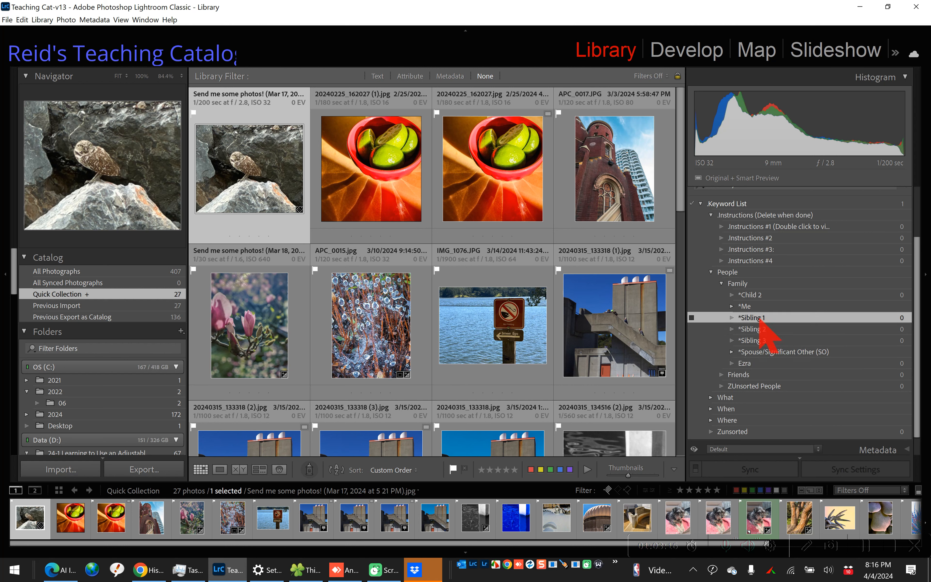
right_click(756, 319)
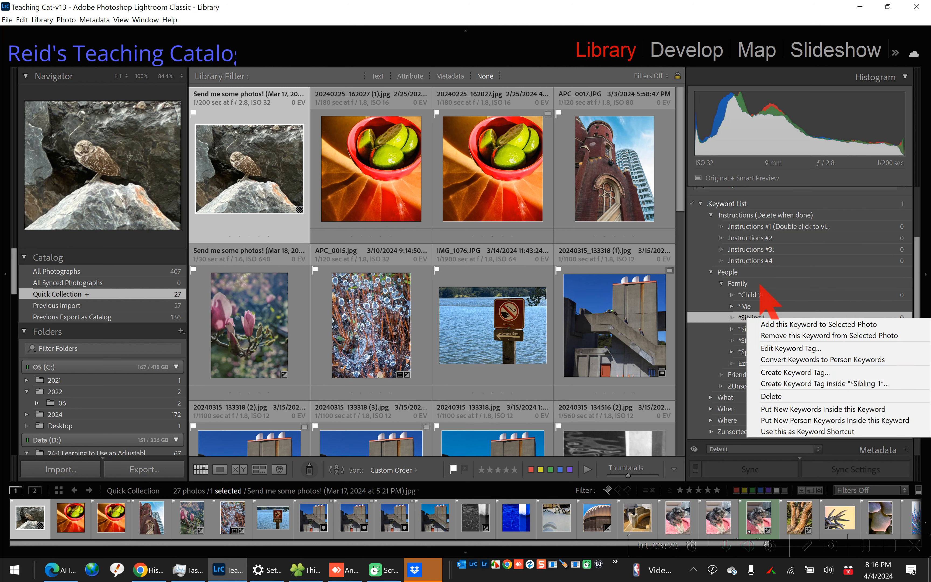
left_click(739, 318)
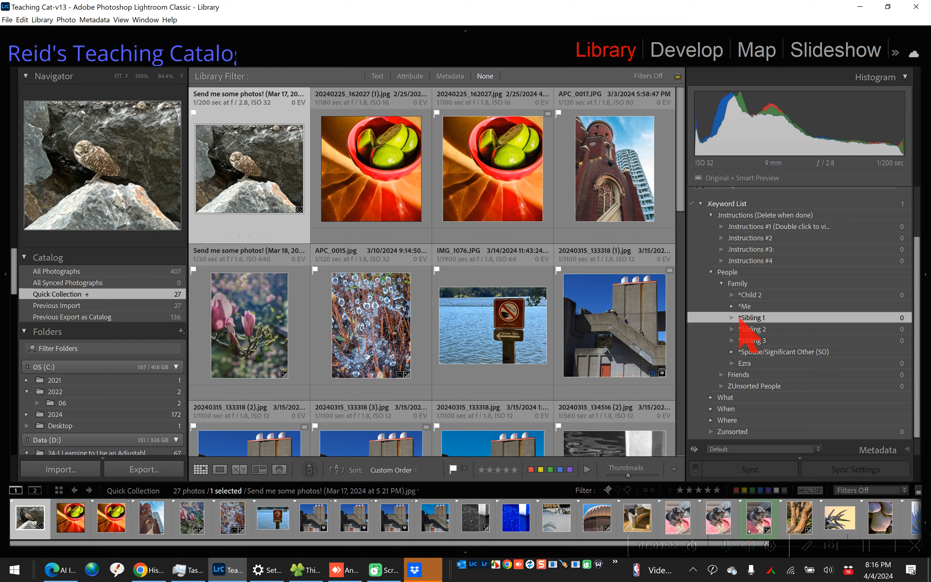
- Delete the *Sibling 3 keyword from the Family keywords
left_click(750, 340)
right_click(750, 341)
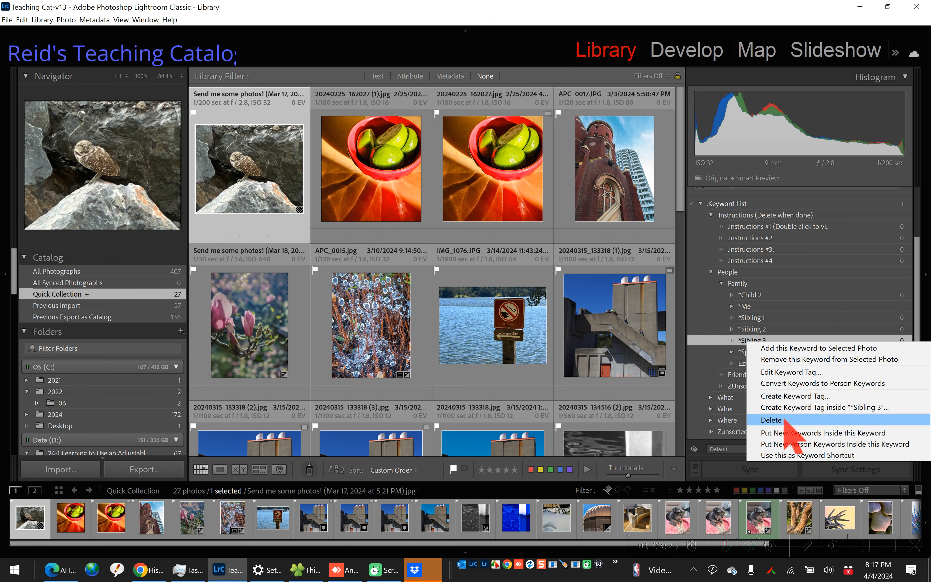
left_click(784, 419)
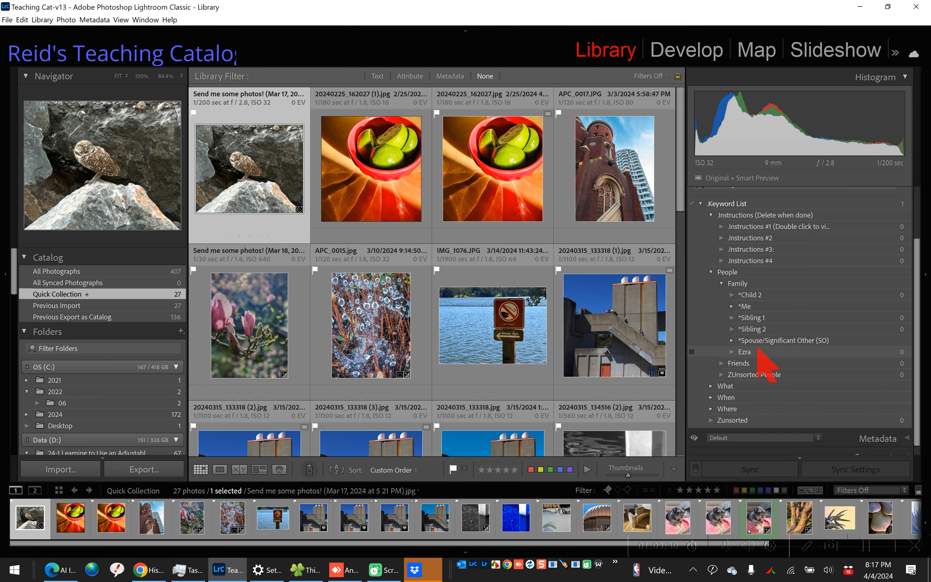
- Check the commands available for the *Child 2 keyword without applying any, and select the renamed child keyword under Family
left_click_drag(761, 356, 761, 359)
left_click_drag(759, 358, 750, 295)
left_click_drag(750, 295, 749, 297)
left_click(750, 296)
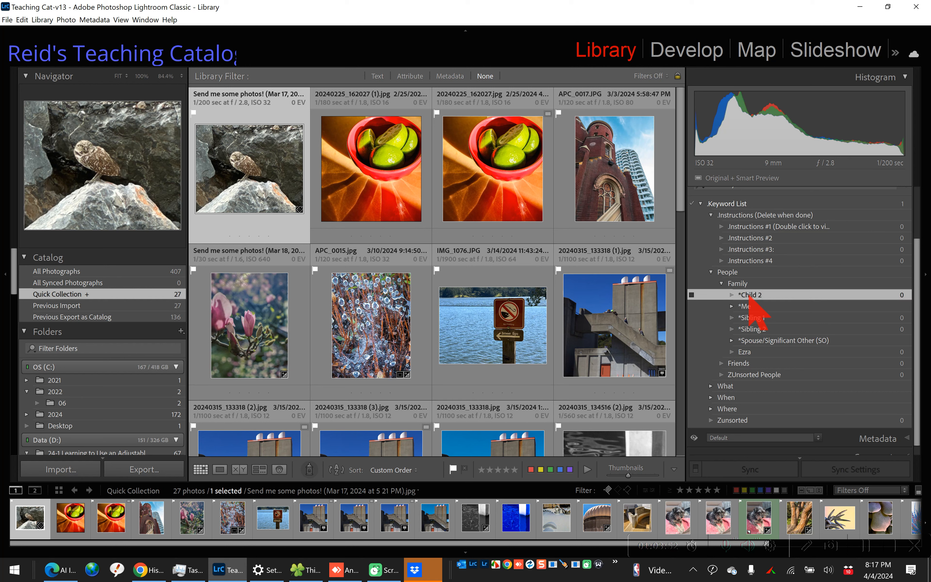
right_click(747, 299)
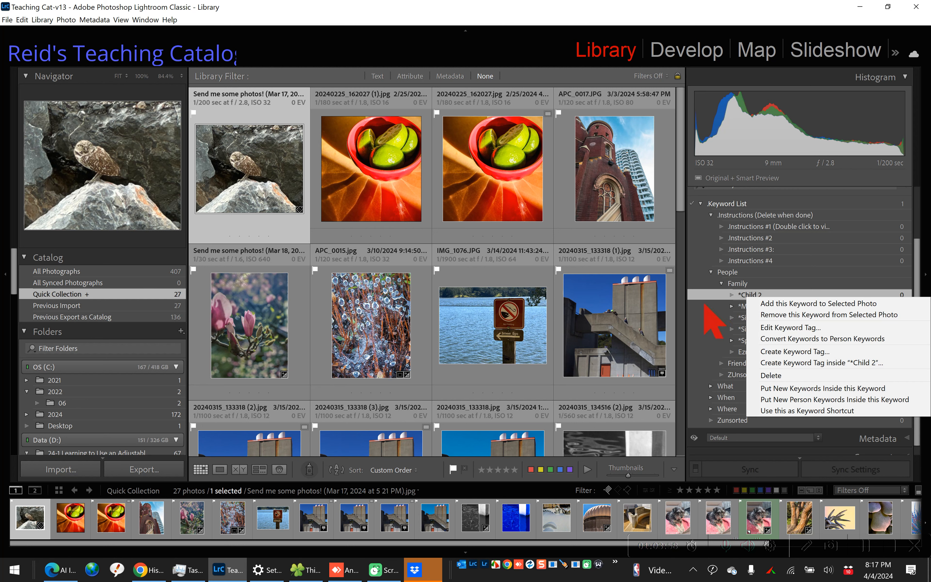
left_click(737, 304)
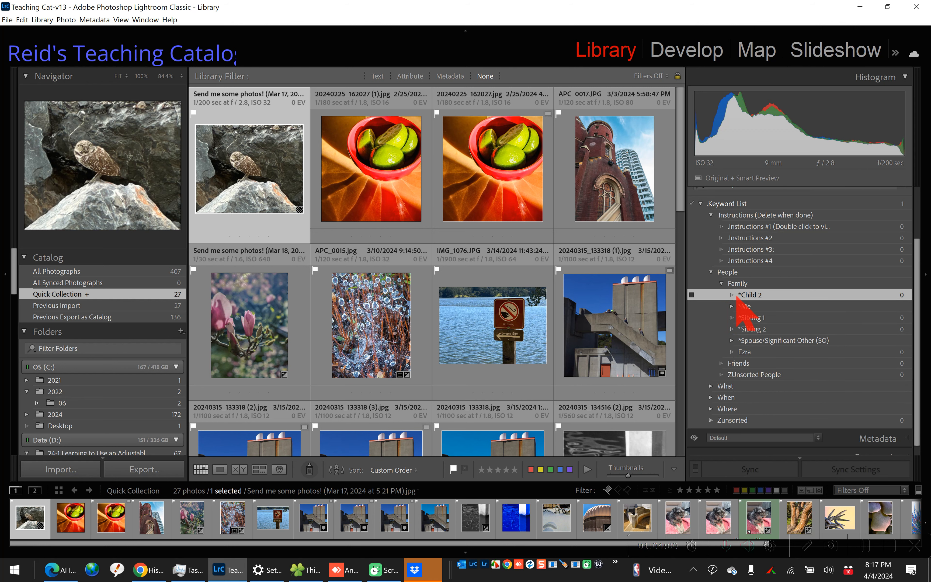
left_click(750, 308)
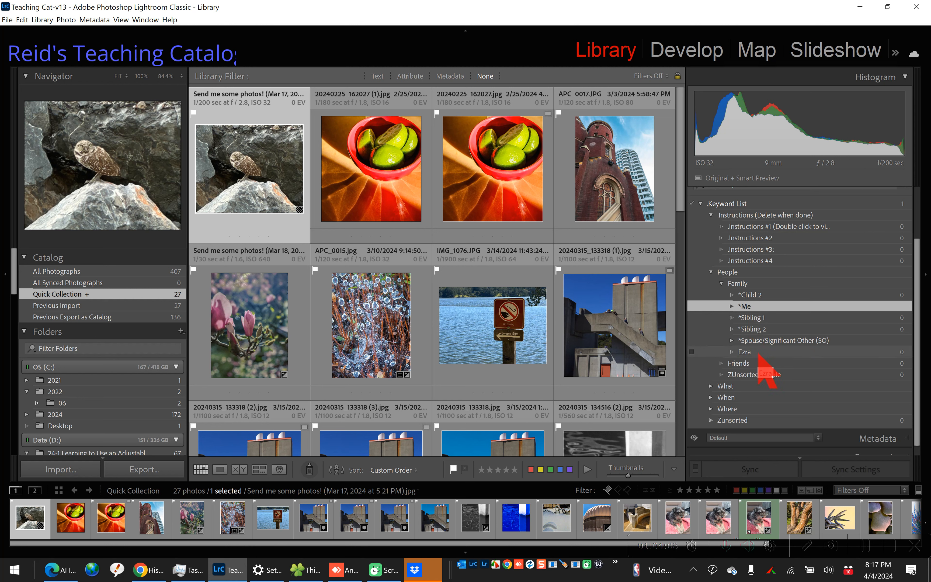
left_click(733, 351)
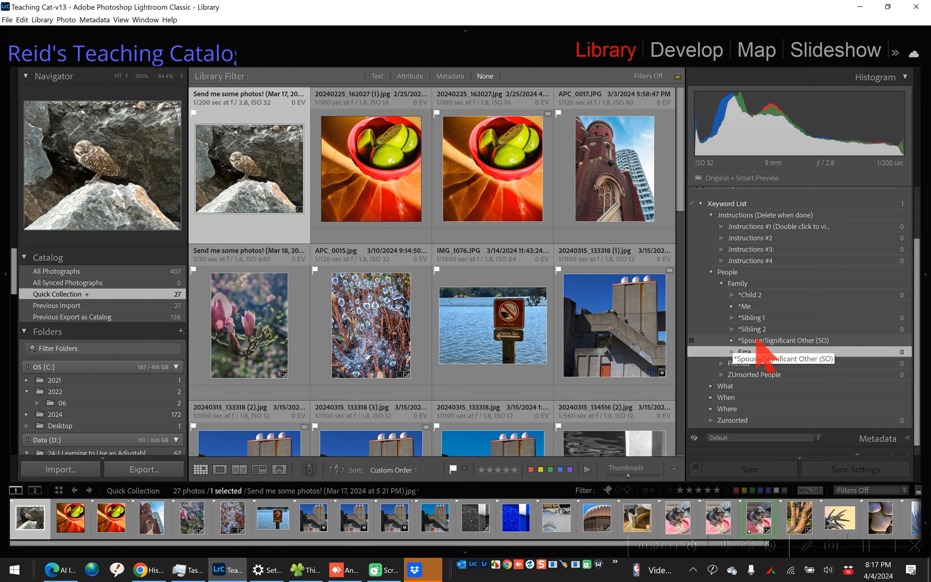
left_click_drag(758, 351, 779, 349)
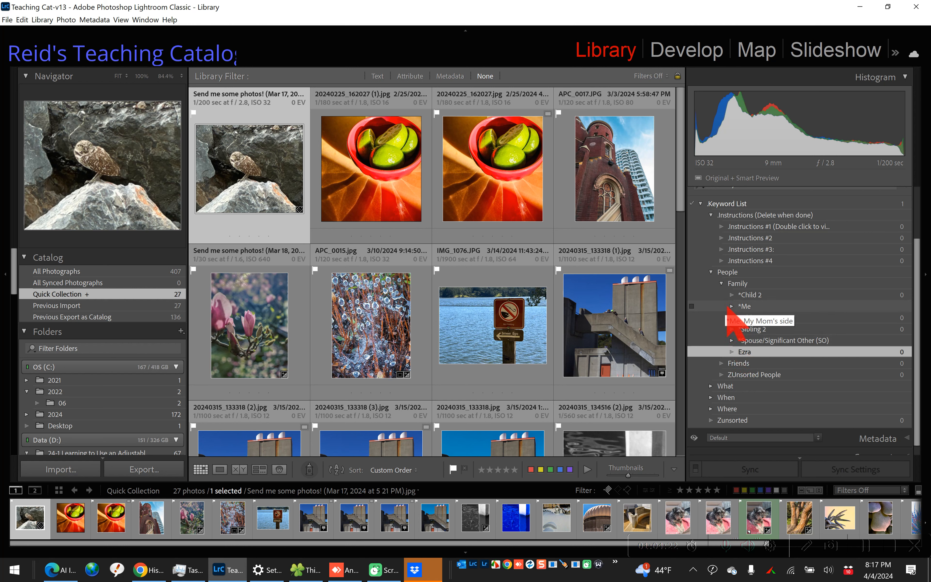
- Expand the *Me and *My Dad keywords and check the commands for *My Dad, including creating a keyword tag inside it, without applying any
left_click(732, 307)
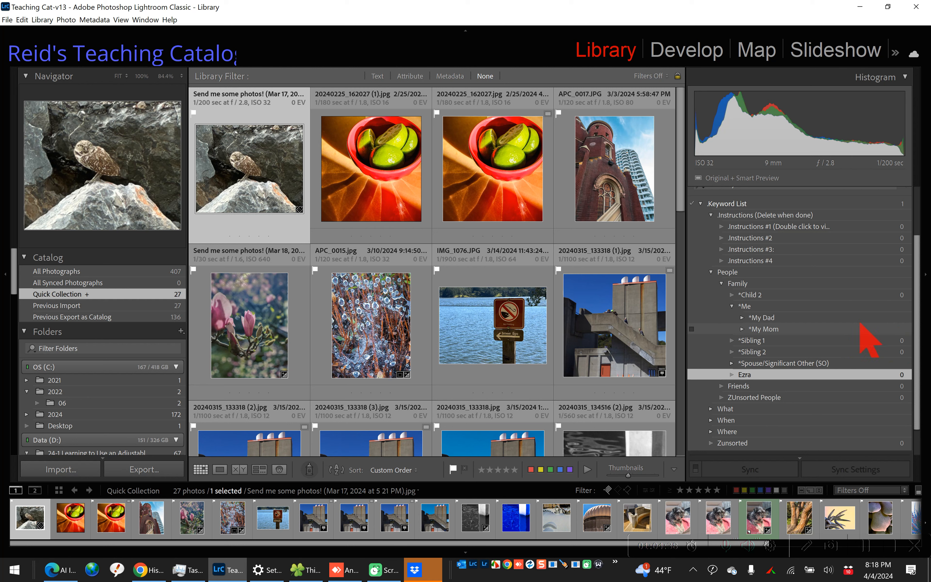
left_click(742, 317)
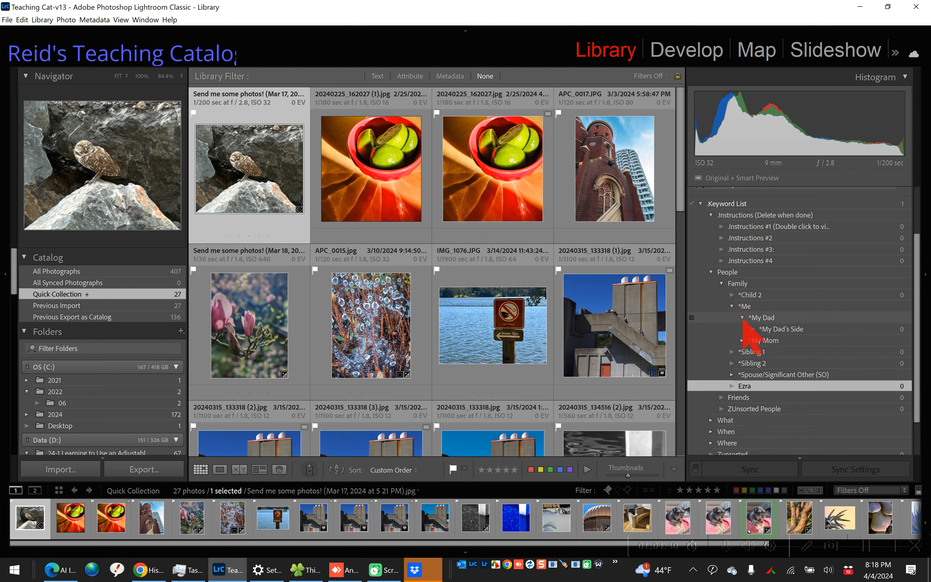
left_click(772, 321)
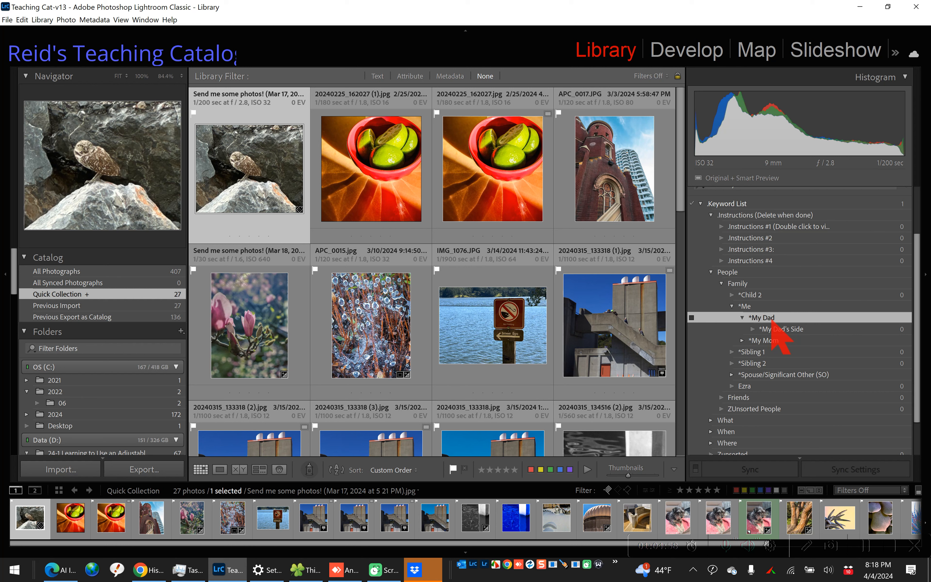
right_click(772, 320)
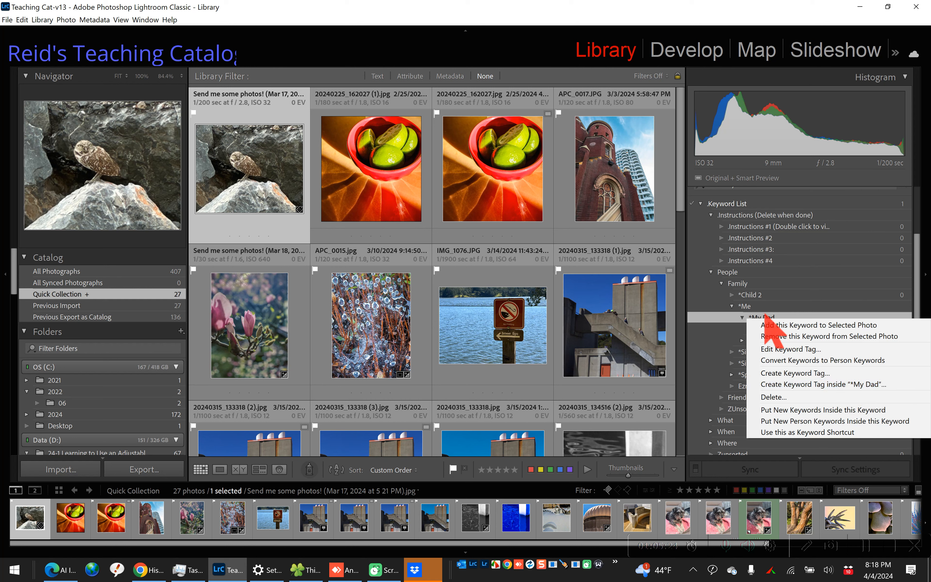
left_click(736, 318)
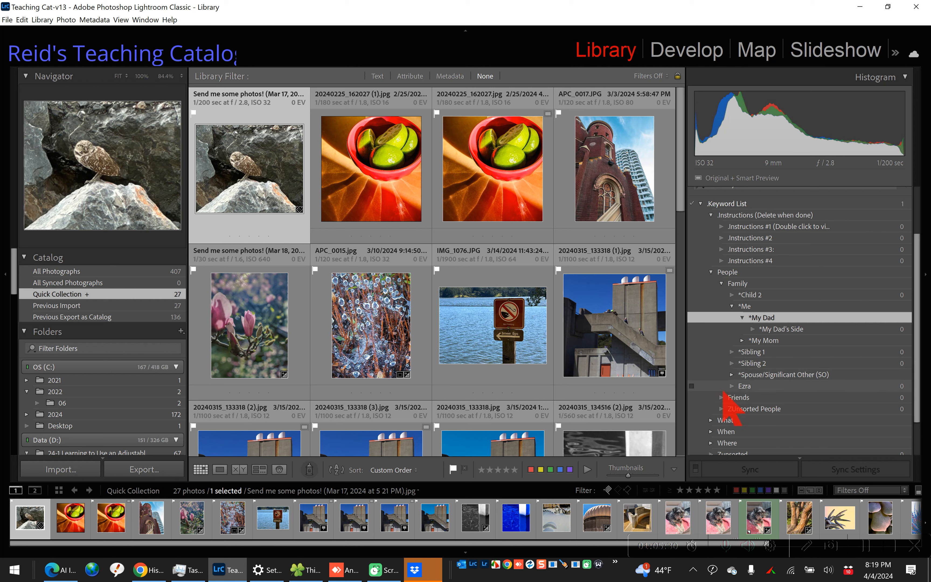
- Select the Friends keyword and ZUnsorted People under People, and examine the commands available for ZUnsorted People
mouse_move(723, 390)
left_mouse_down()
mouse_move(758, 385)
mouse_move(768, 322)
mouse_move(773, 405)
mouse_move(735, 376)
mouse_move(732, 397)
mouse_move(735, 380)
left_mouse_up()
left_click(723, 398)
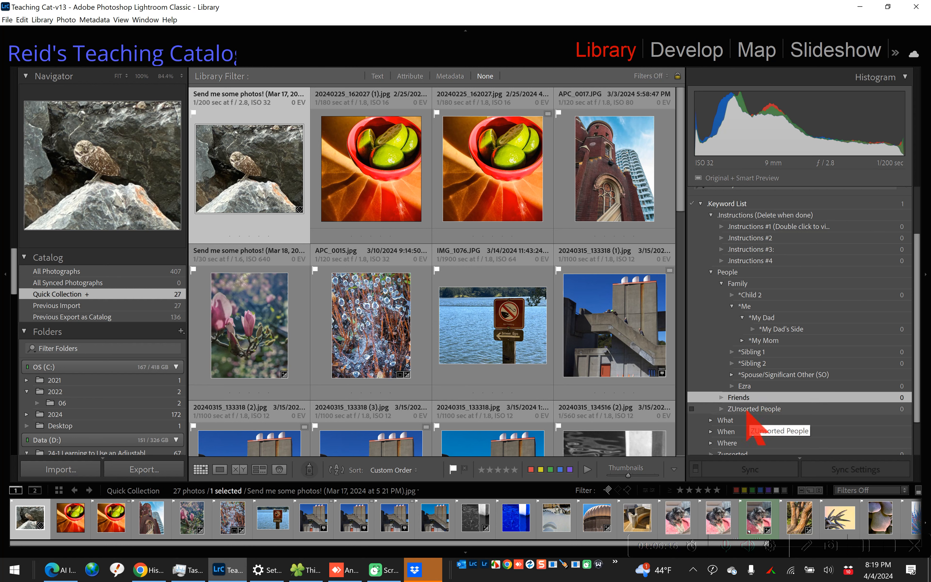
left_click(741, 411)
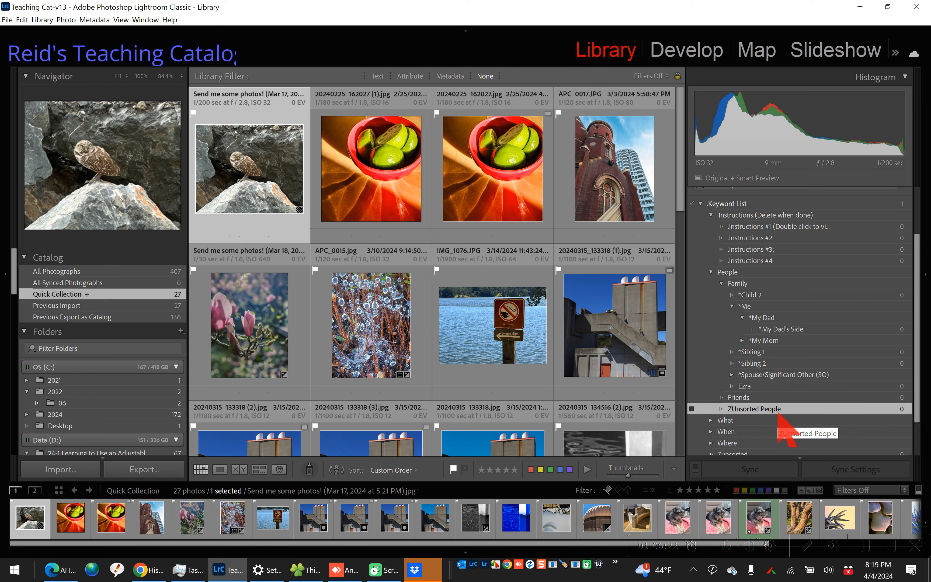
right_click(771, 409)
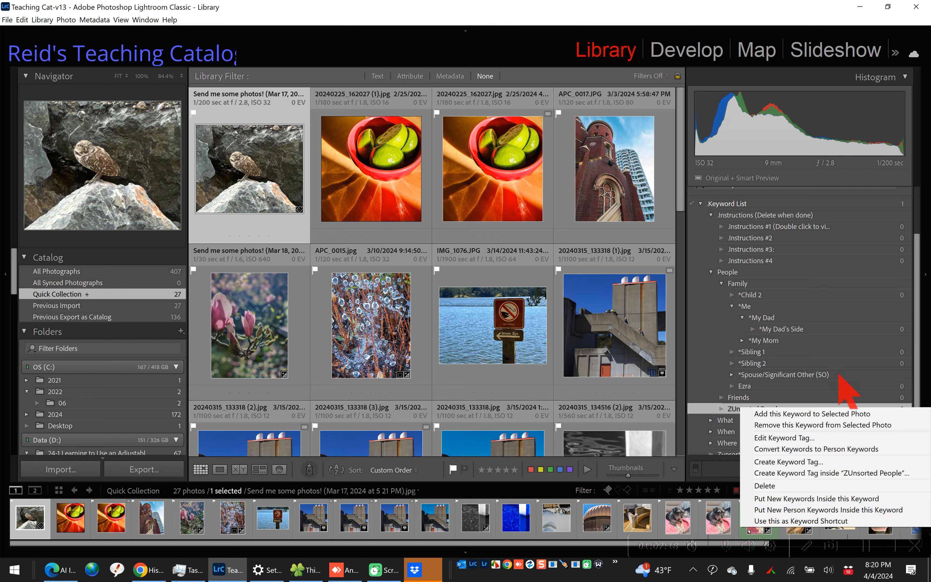
- Read the synonyms of the .Instructions #1 and .Instructions #2 keywords, closing each tag without saving changes
left_click(762, 240)
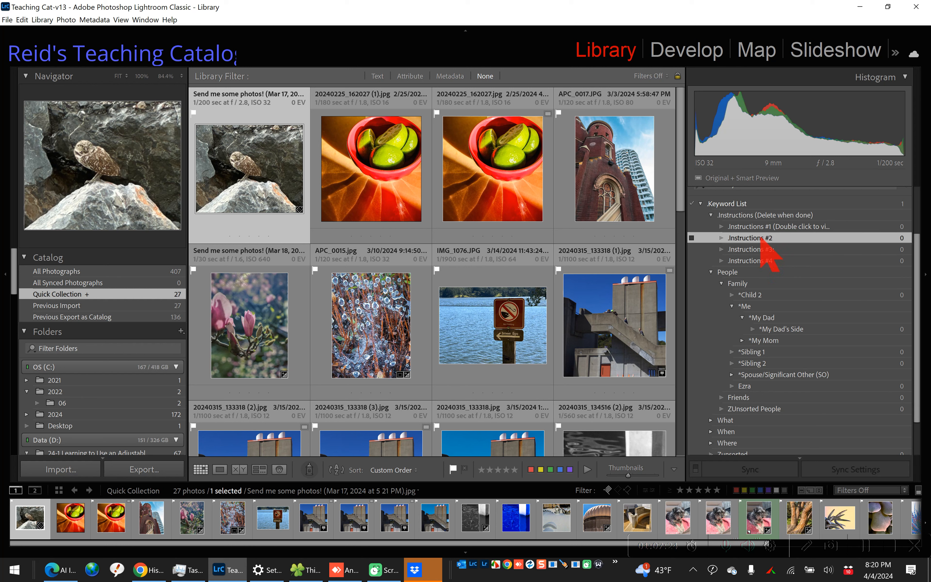
right_click(762, 239)
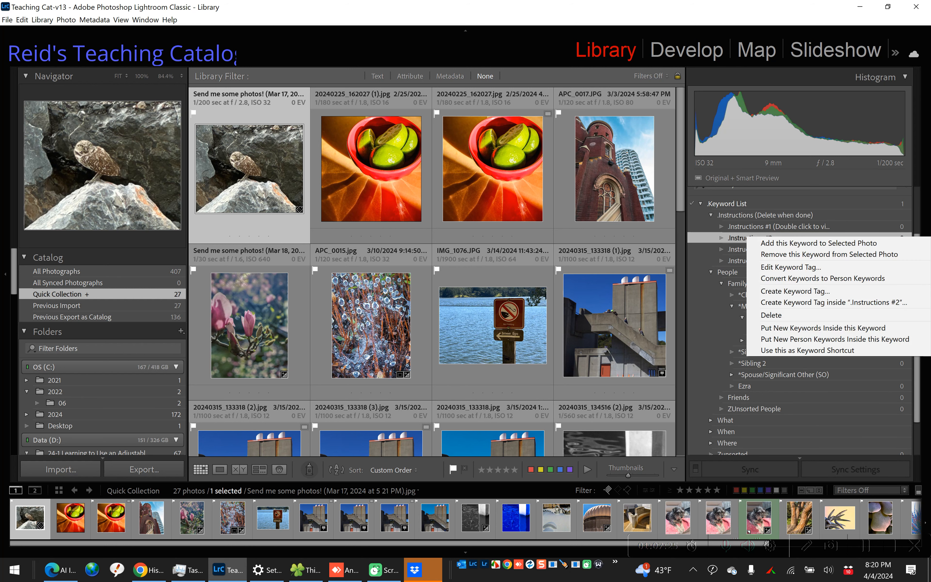
right_click(734, 238)
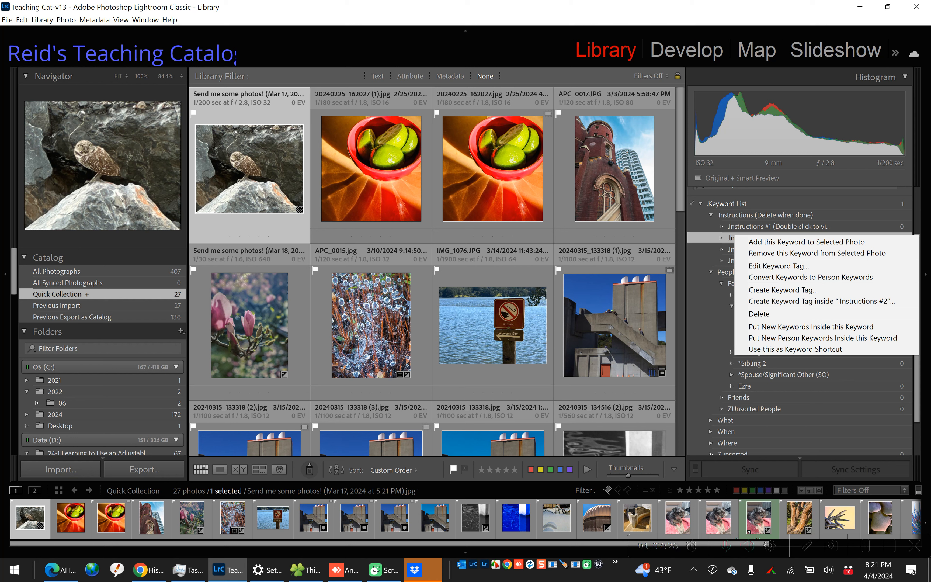
right_click(734, 235)
double_click(739, 230)
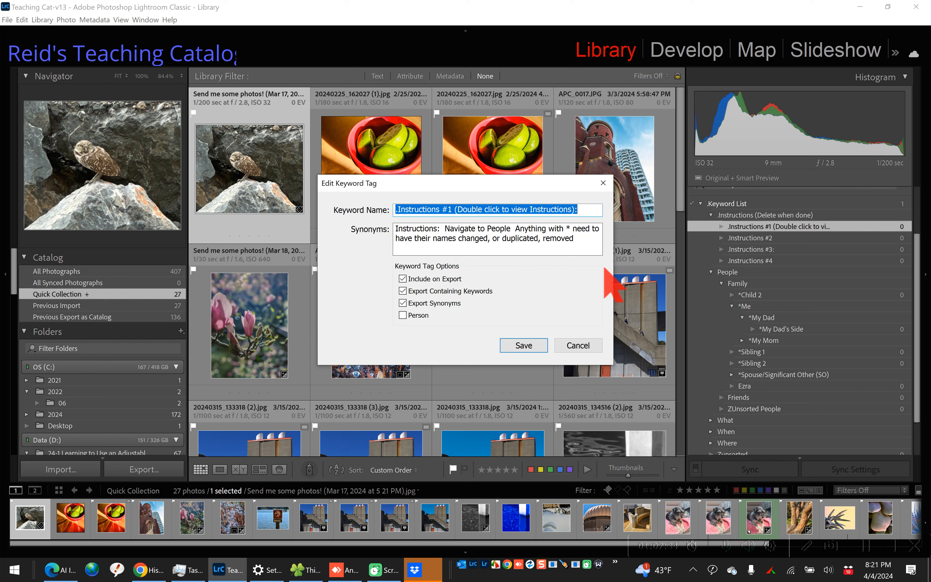
left_click(577, 345)
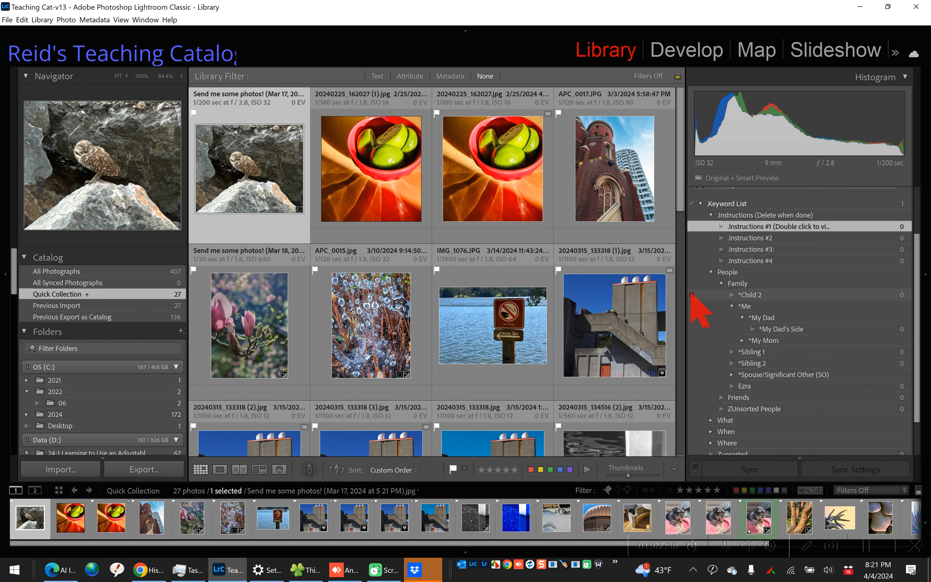
left_click(741, 239)
double_click(742, 239)
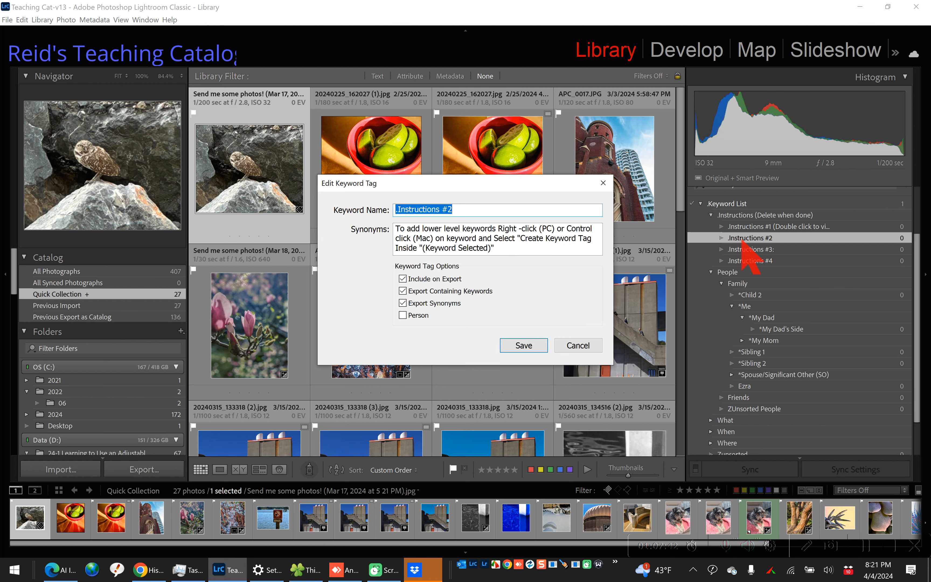
left_click(578, 345)
- Select the top-level Zunsorted keyword and examine its available commands without applying any
scroll(717, 402, "down", 2)
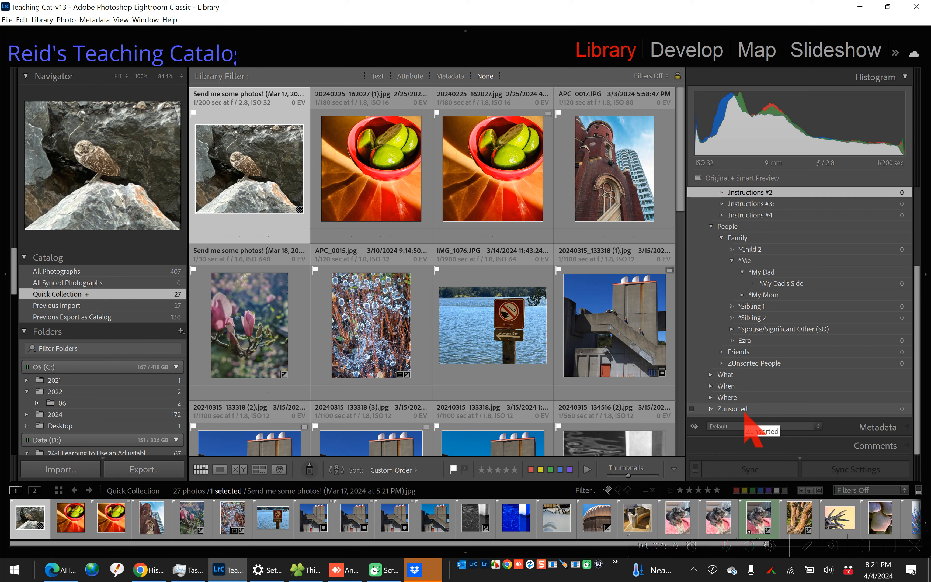
left_click(744, 411)
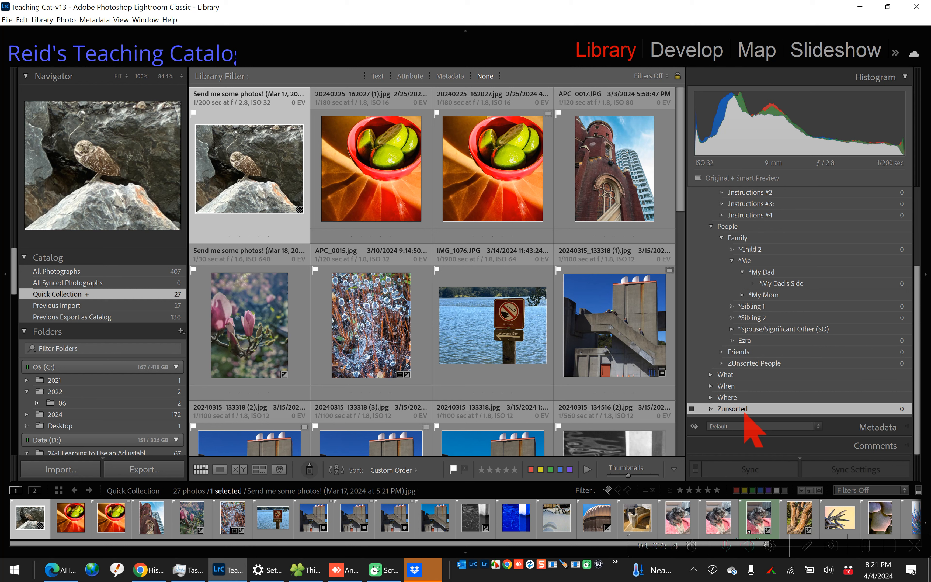
right_click(750, 411)
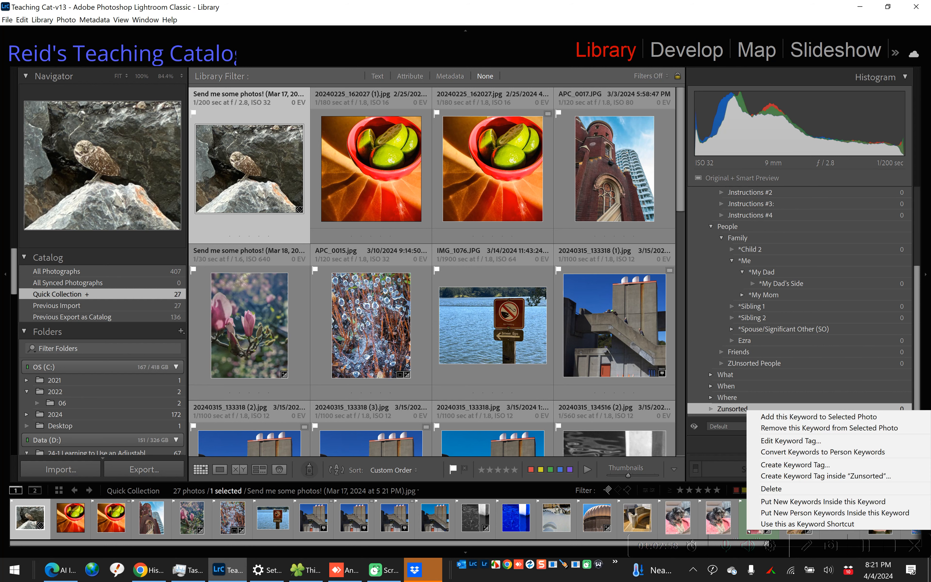
left_click(747, 405)
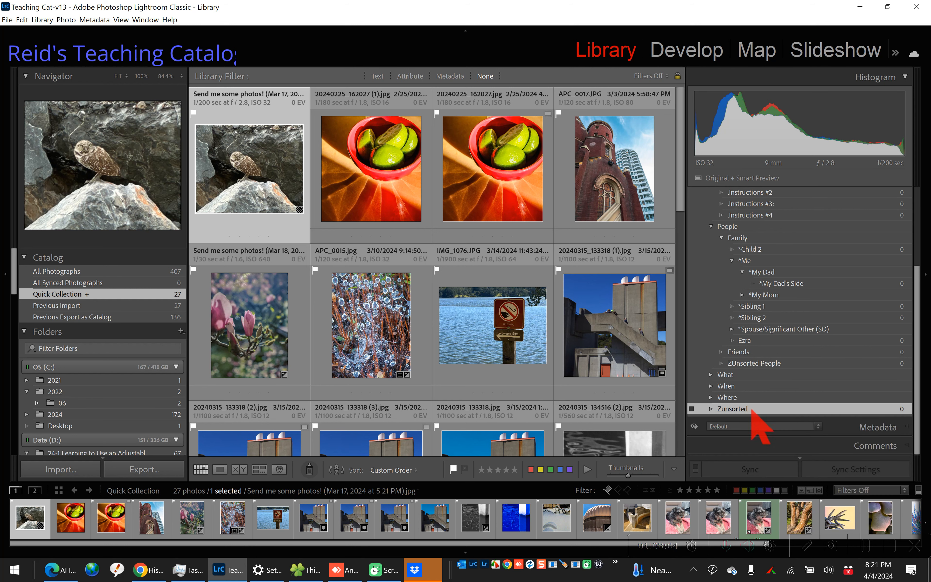
- Set the top-level Zunsorted keyword as the parent that new keywords are put inside
right_click(750, 409)
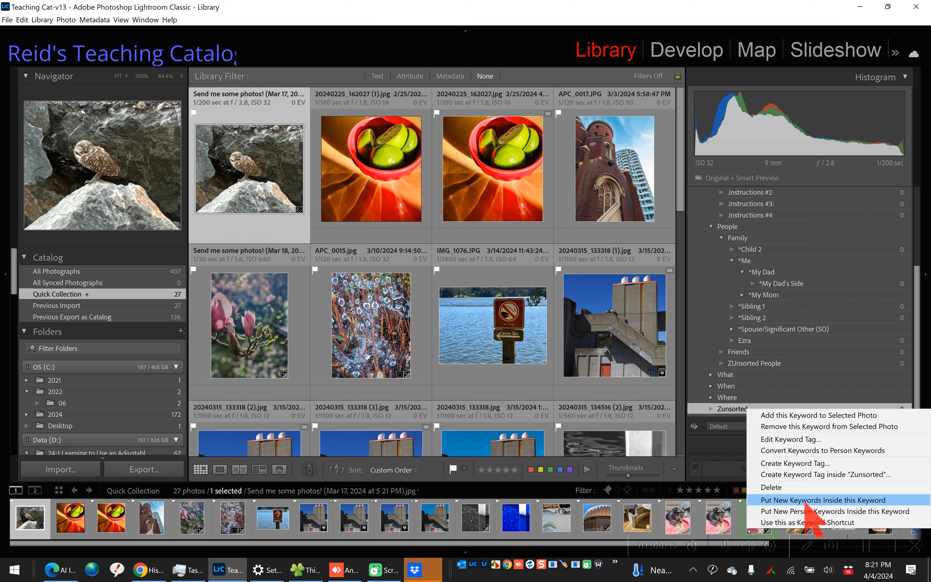
left_click(805, 502)
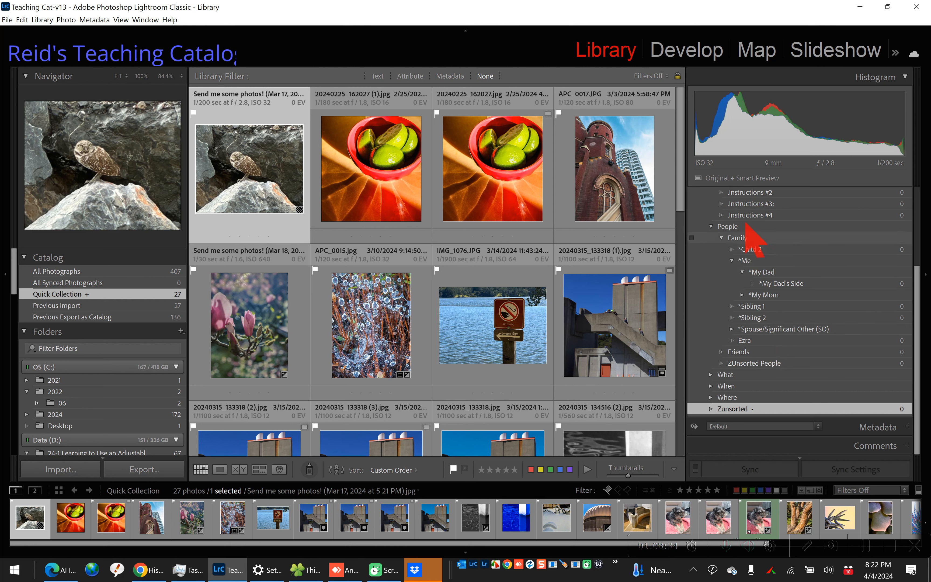
- Collapse the People keyword and read the synonyms of .Instructions #4, closing the tag without saving changes
left_click(751, 214)
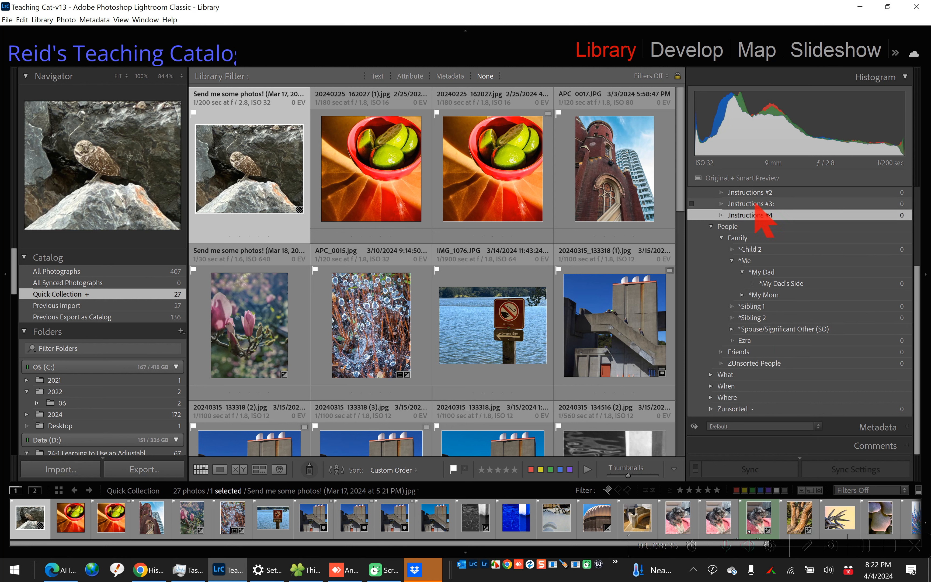
right_click(749, 217)
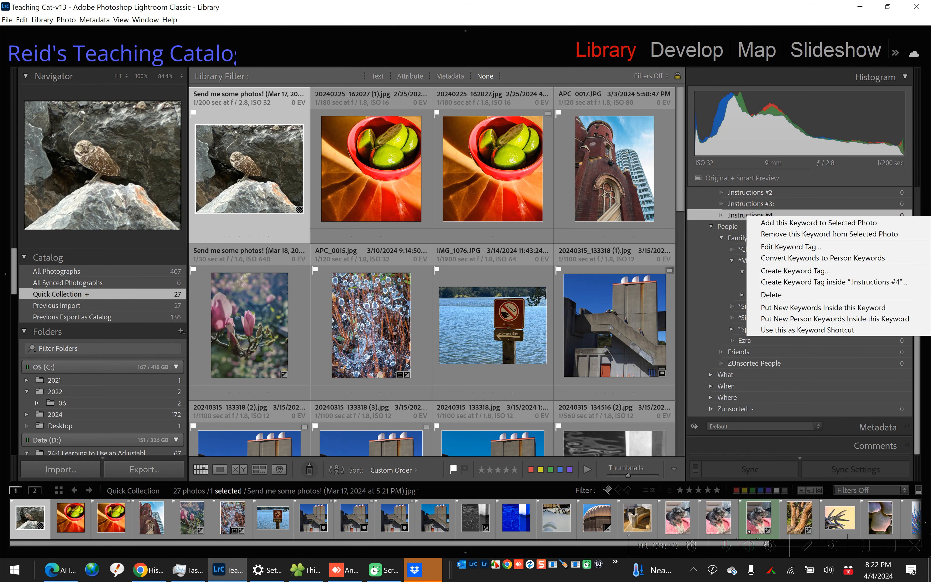
right_click(740, 205)
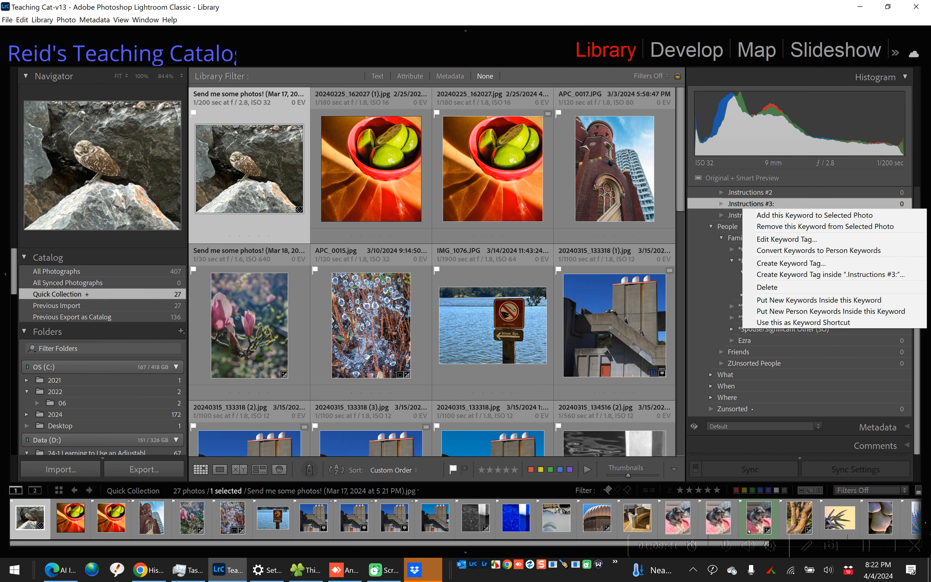
right_click(733, 215)
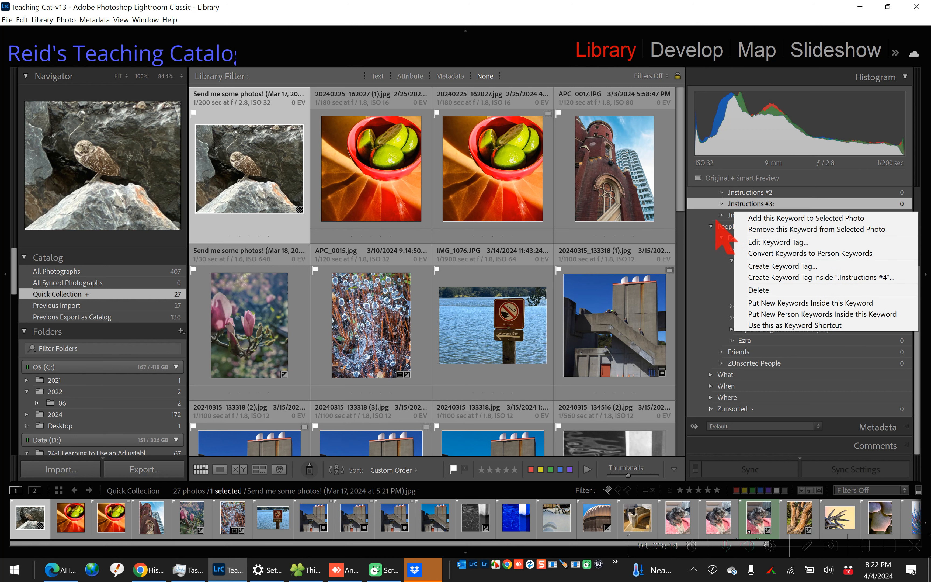
left_click(711, 227)
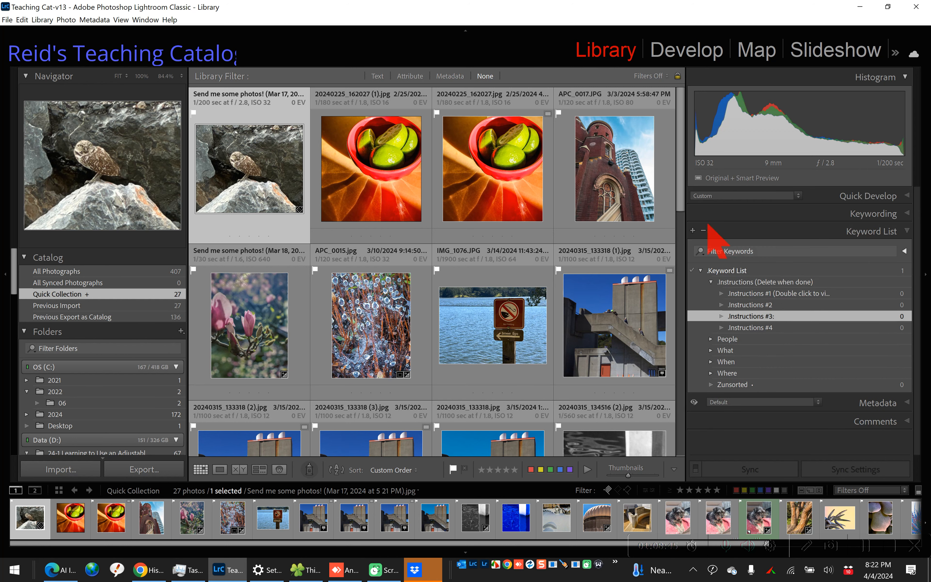
left_click(735, 328)
double_click(735, 327)
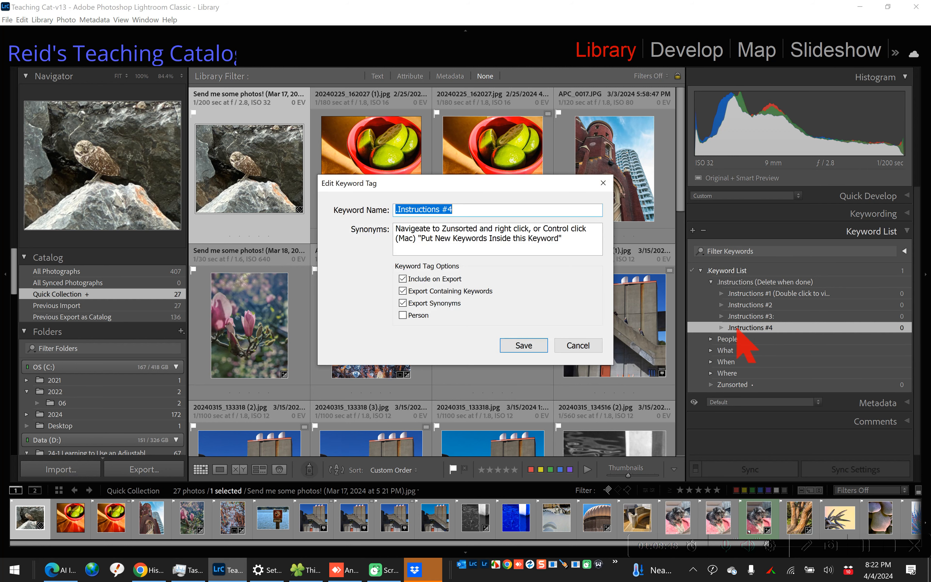
left_click(581, 344)
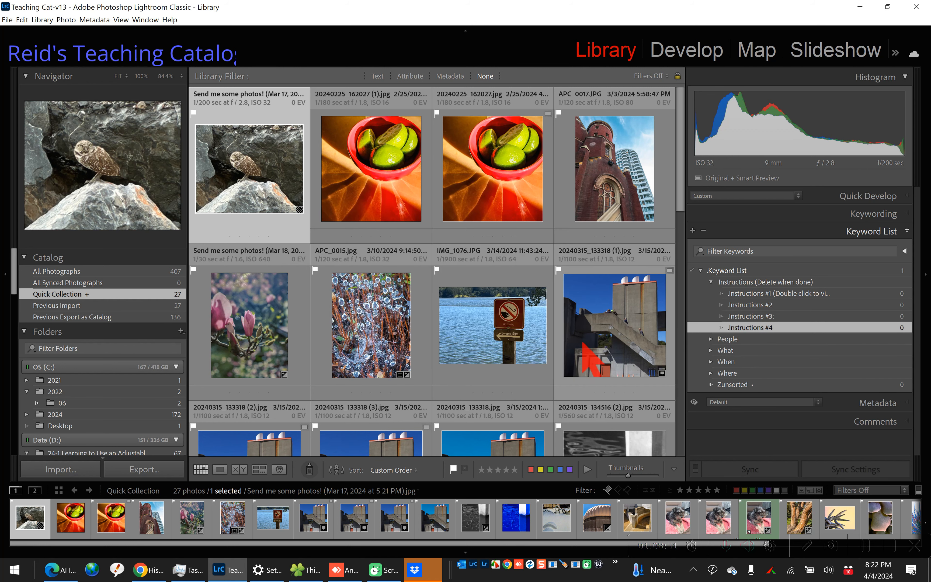
- Delete the .Instructions (Delete when done) keyword together with the instruction keywords it contains
left_click(731, 283)
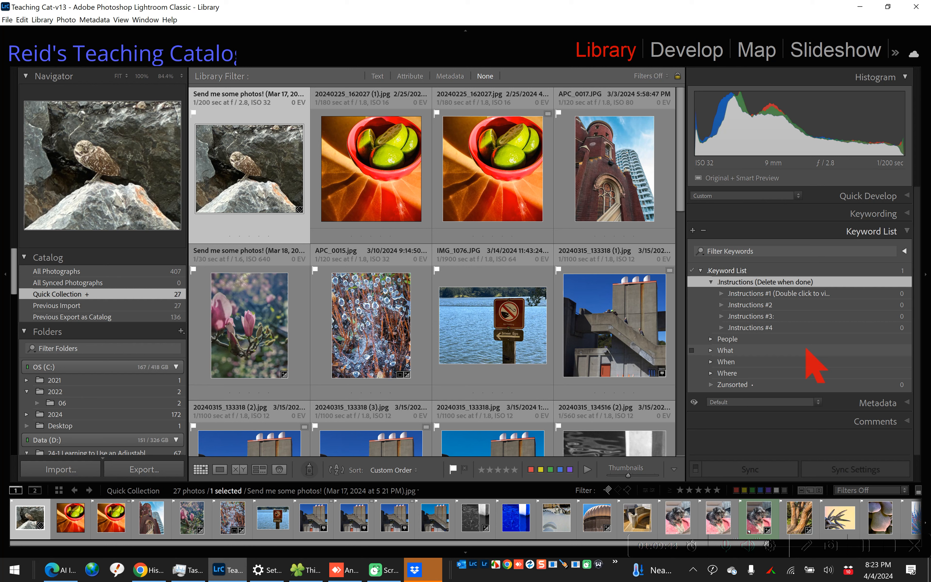
right_click(745, 284)
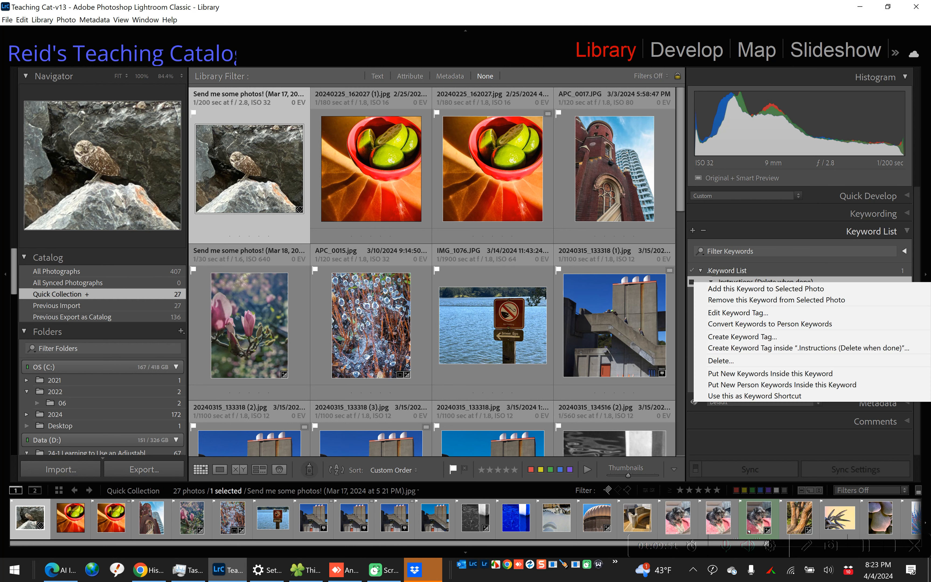
left_click(744, 362)
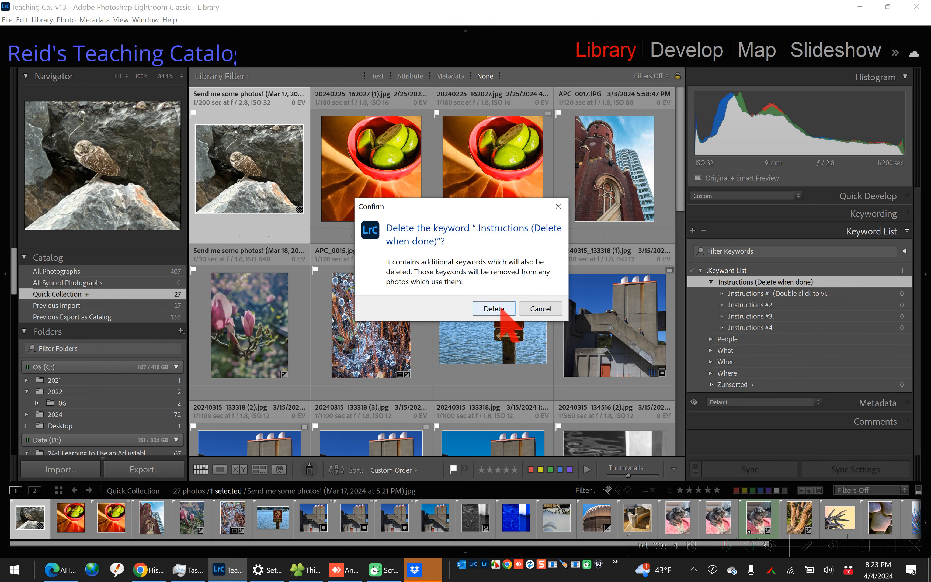
left_click(493, 308)
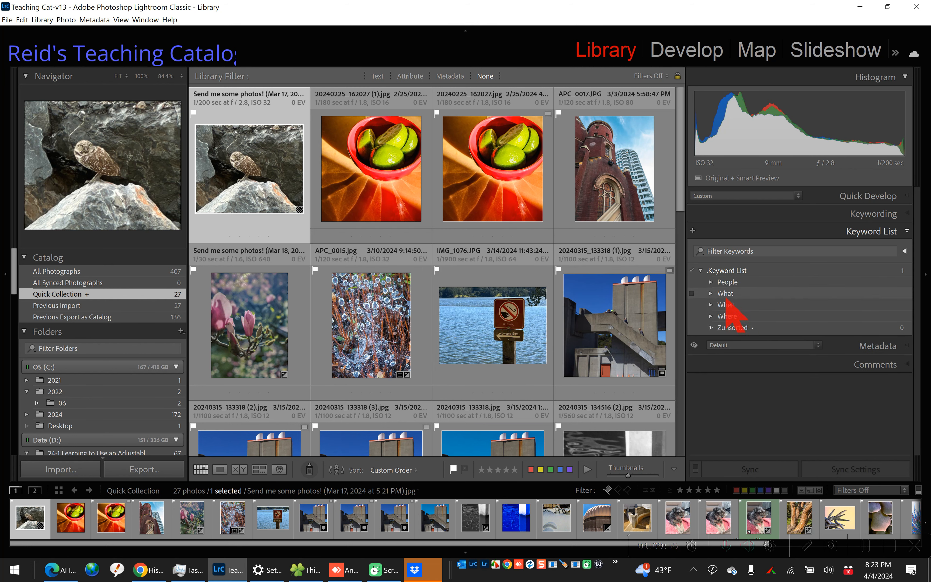
- Expand the People, What, When and Where keywords to review their subcategories
left_click(712, 282)
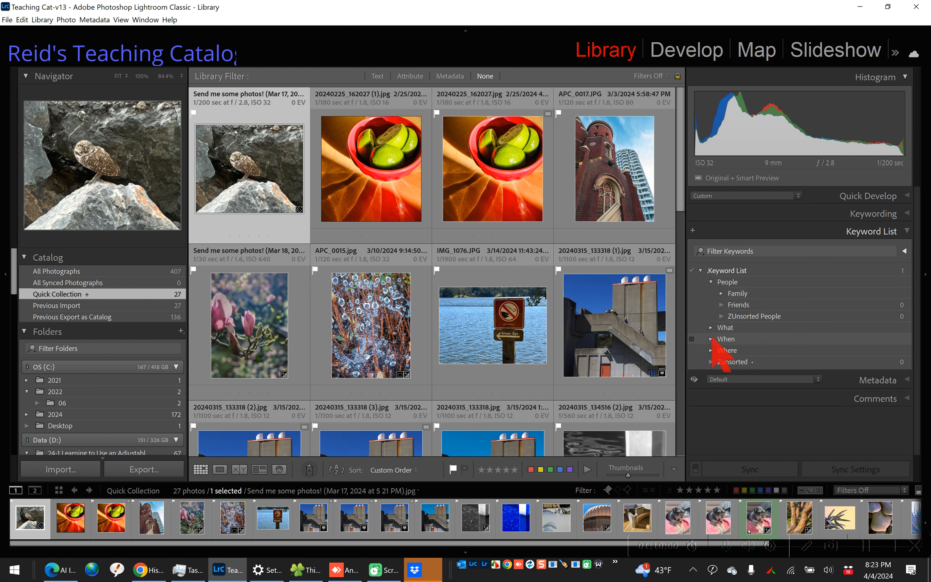
left_click(711, 328)
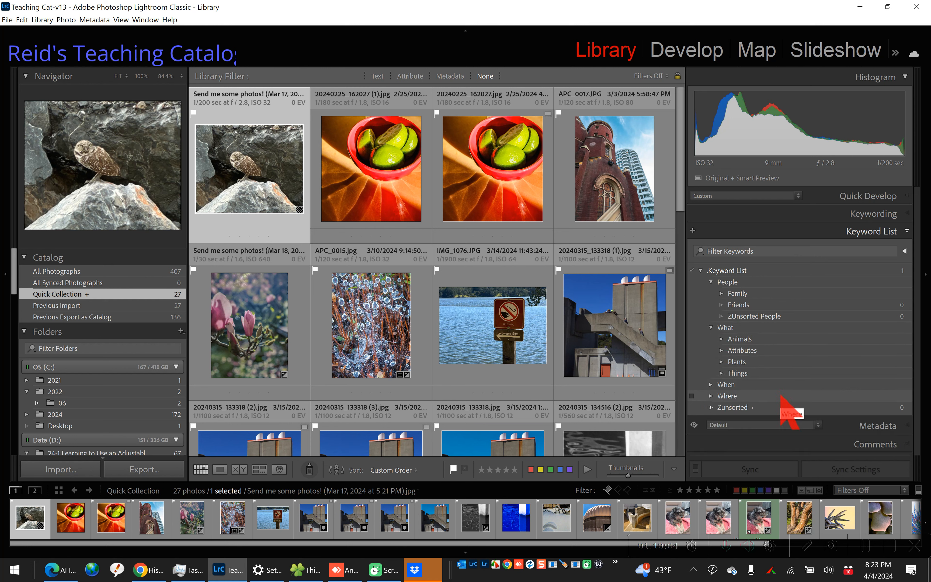
left_click(711, 385)
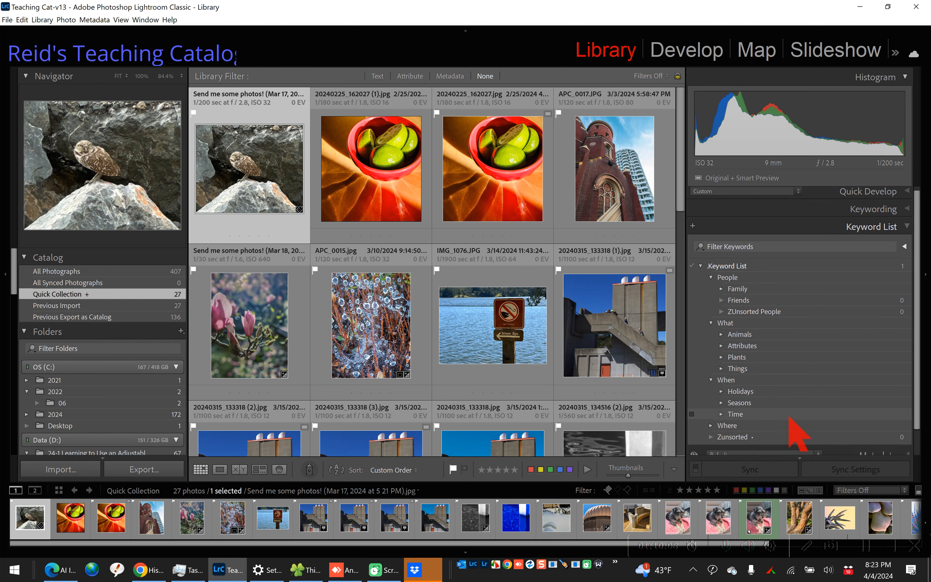
scroll(789, 417, "down", 2)
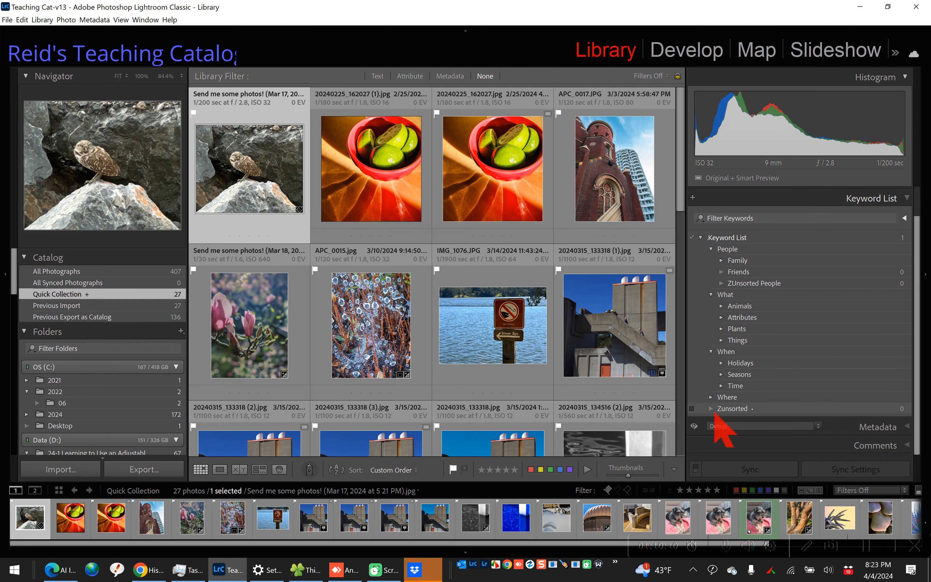
left_click(711, 397)
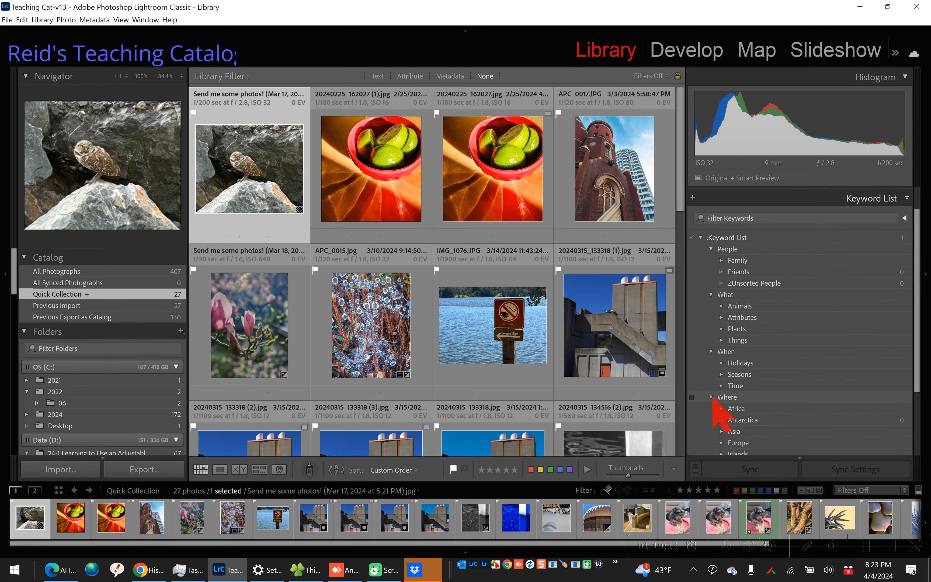
scroll(802, 408, "down", 5)
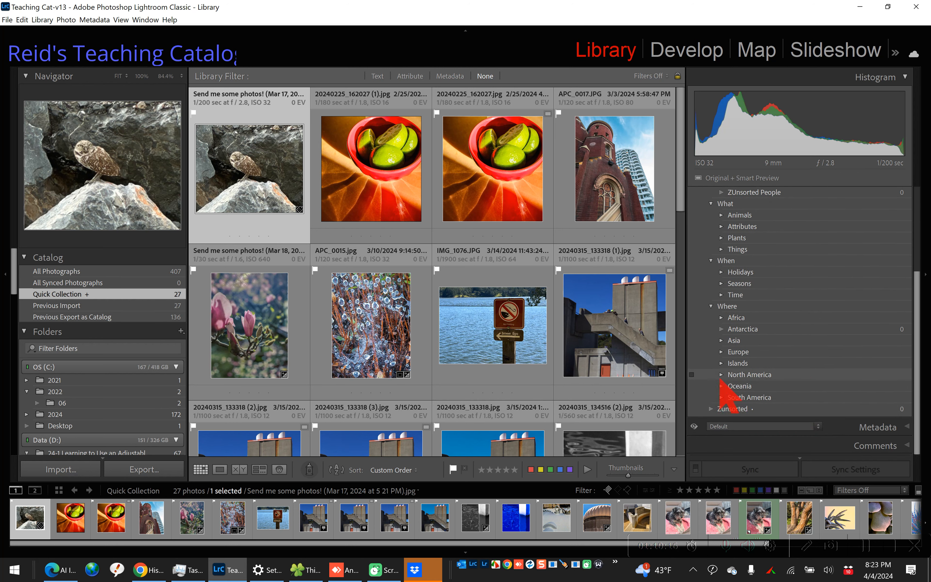
- Expand North America and United States under Where to view the states, leaving the United States tag unedited
left_click(721, 375)
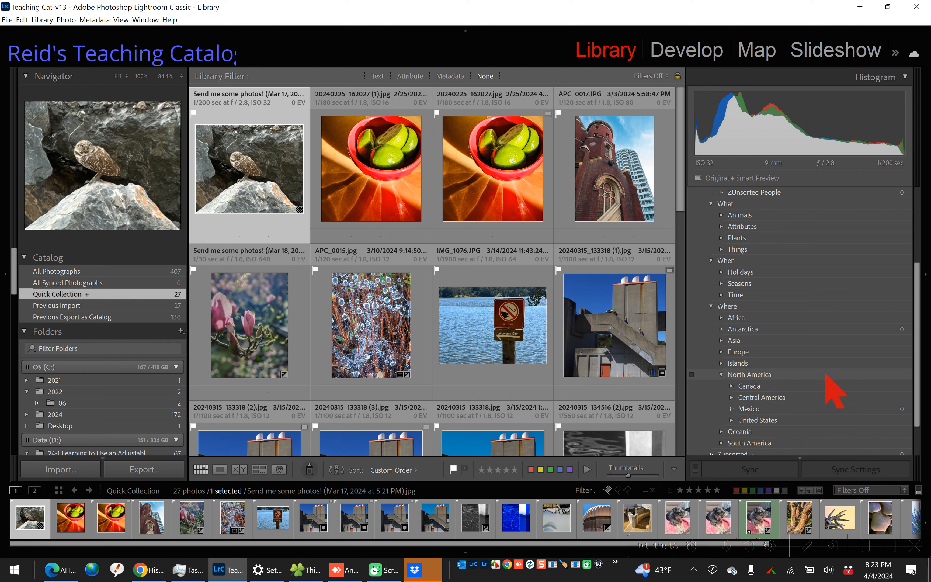
scroll(827, 381, "down", 2)
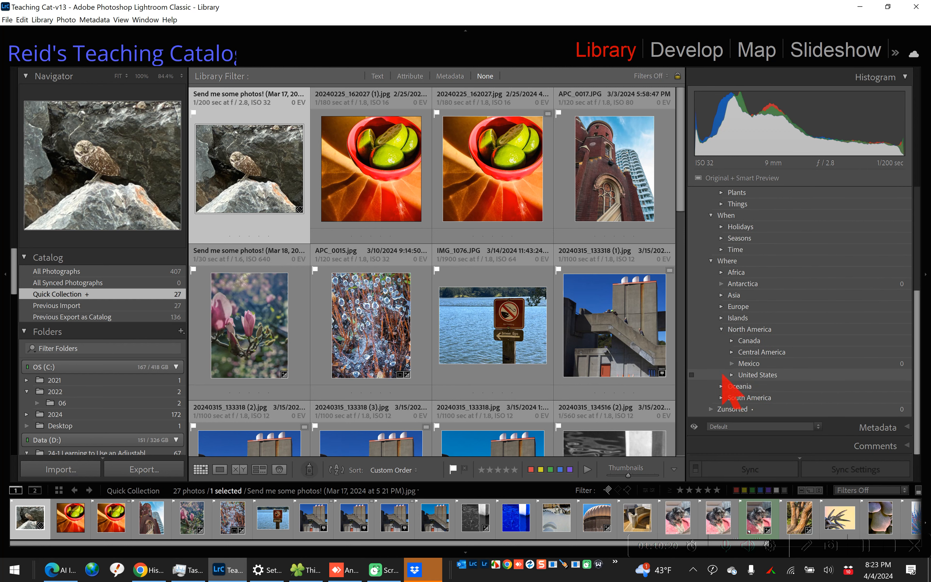
double_click(730, 375)
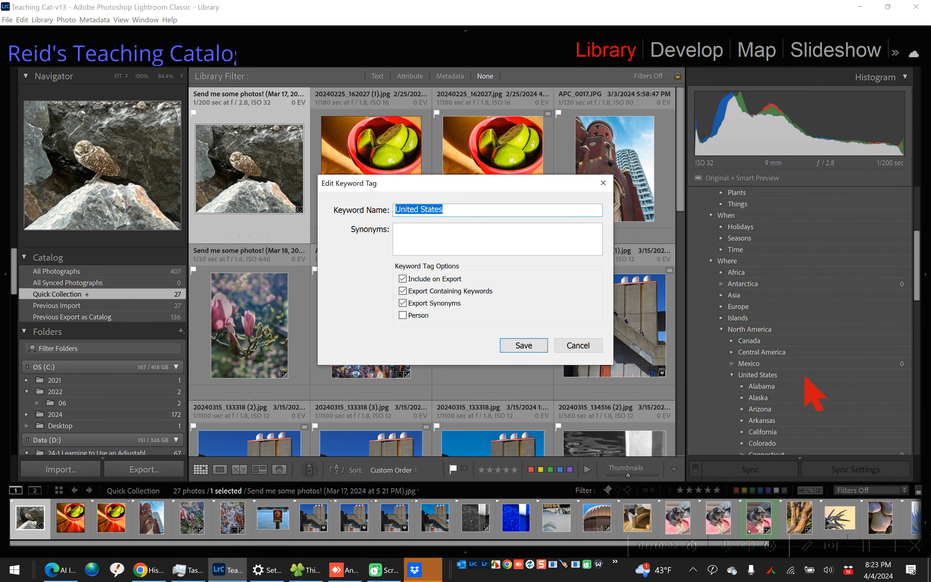
left_click(578, 345)
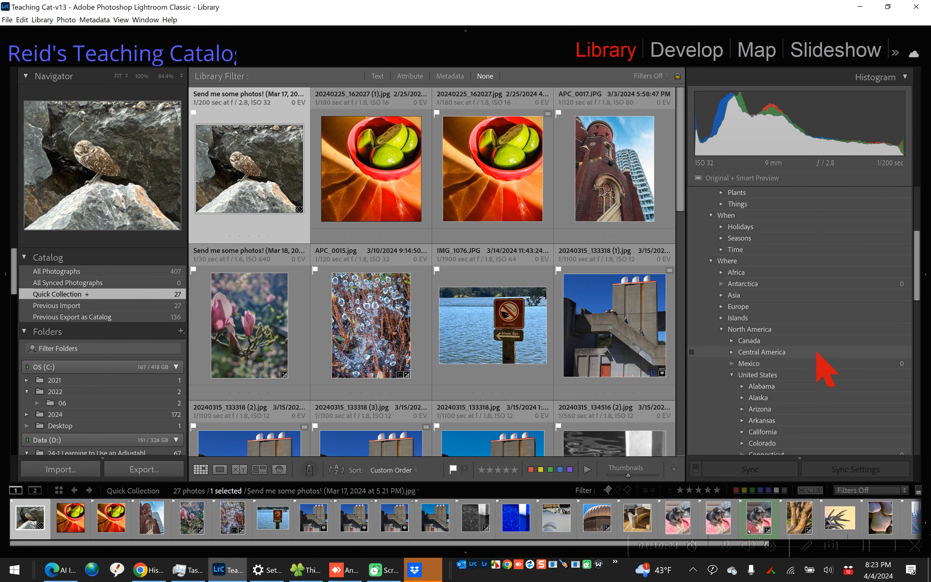
scroll(817, 353, "down", 4)
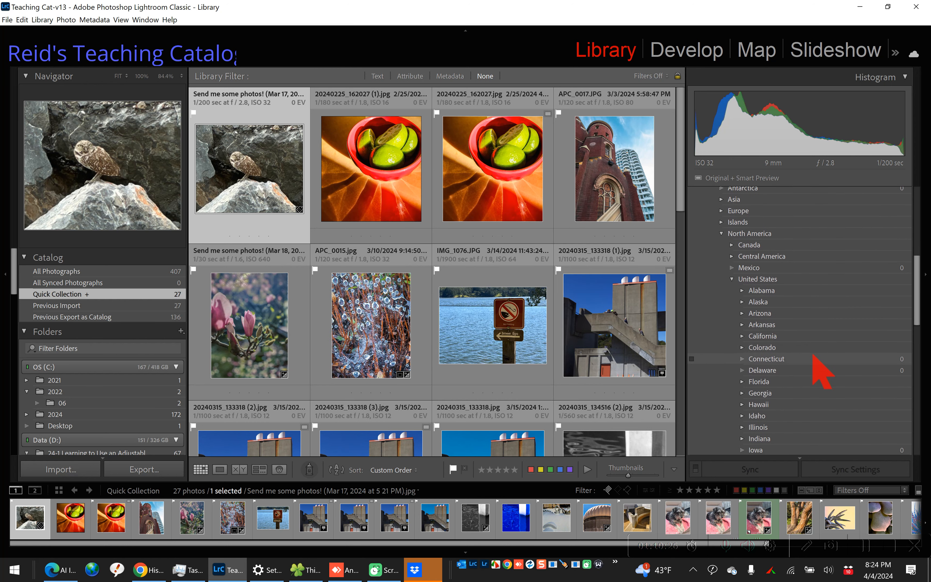
- Expand California under United States, look through its national parks and forests keywords, and collapse that group again
right_click(739, 334)
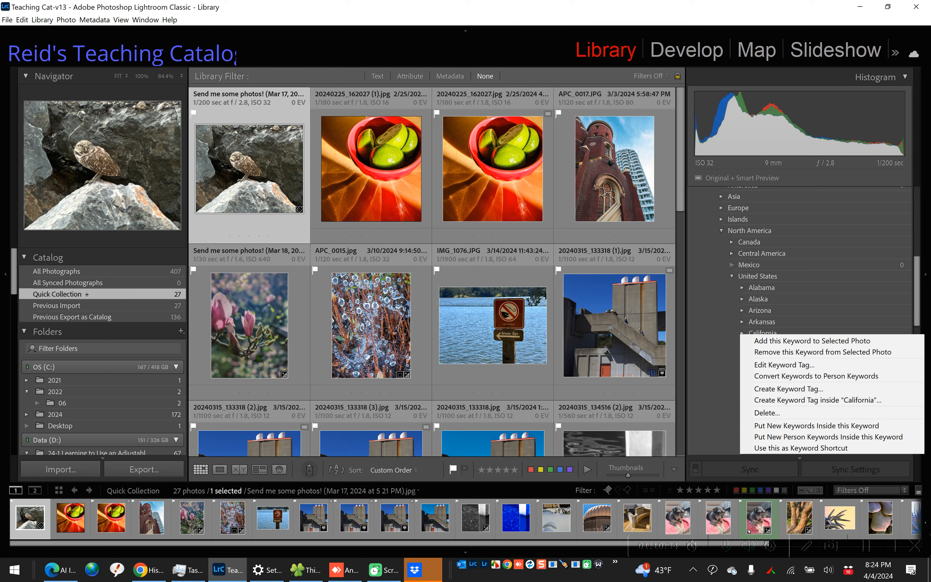
left_click(817, 275)
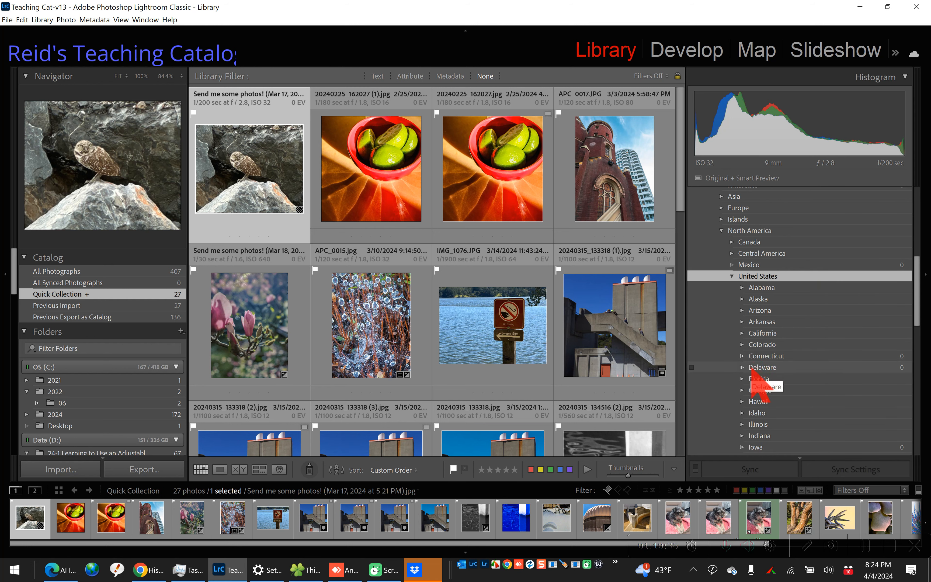
left_click(738, 334)
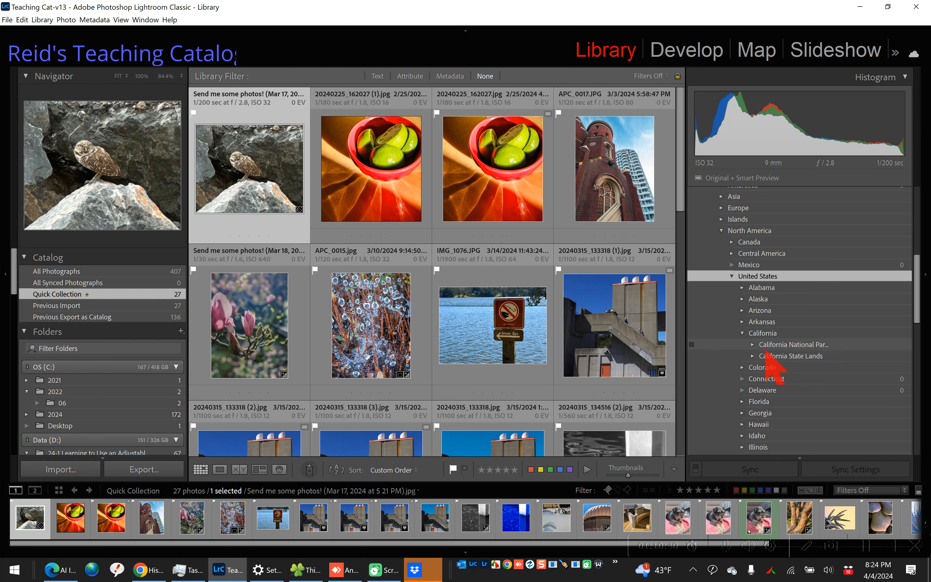
left_click(752, 346)
scroll(774, 385, "down", 5)
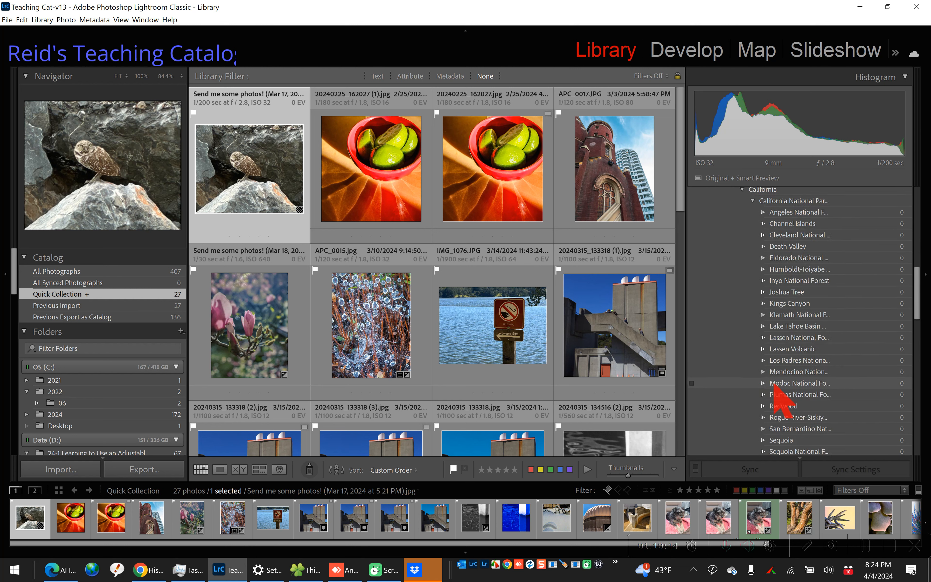
scroll(775, 401, "up", 5)
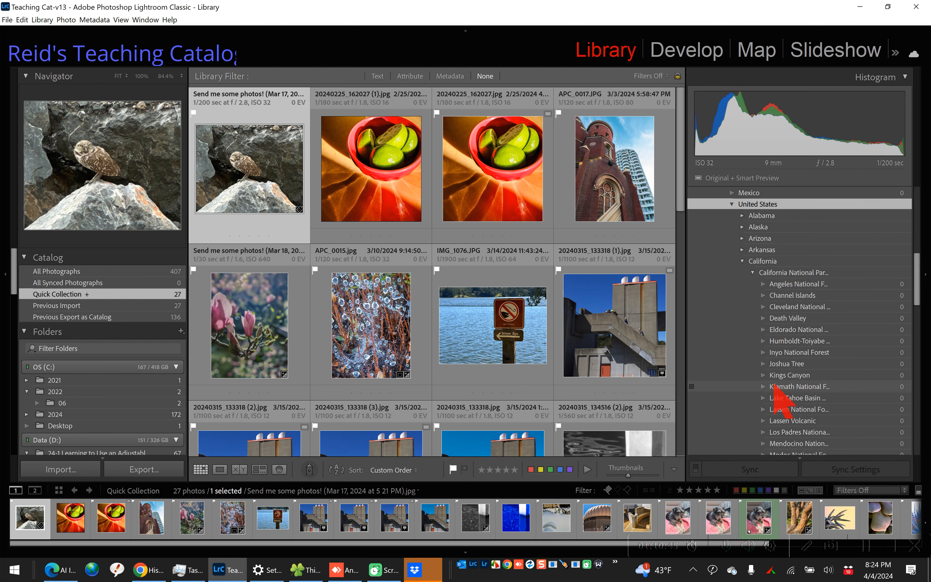
left_click(752, 272)
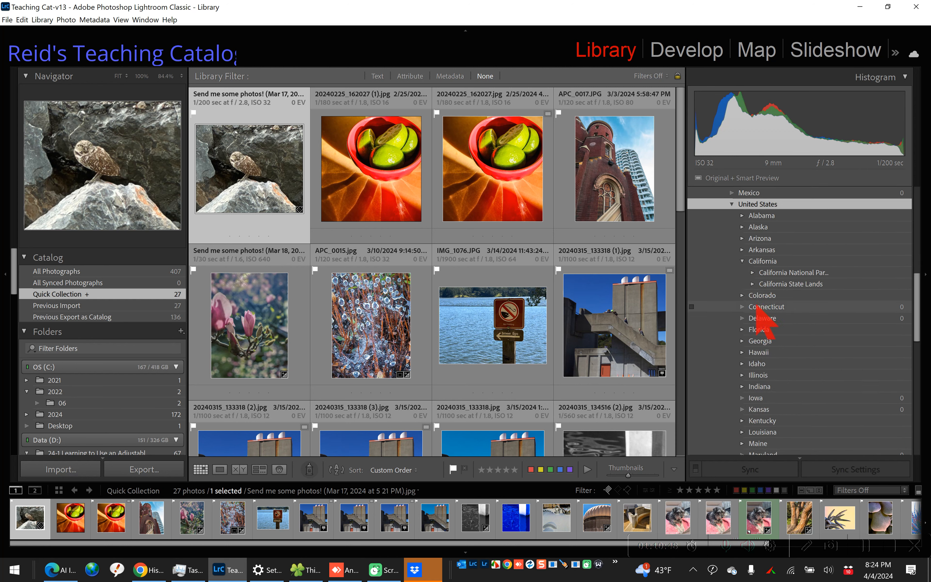
- Expand California State Lands and browse its keywords, then return to the main People, What, When and Where categories
left_click(748, 285)
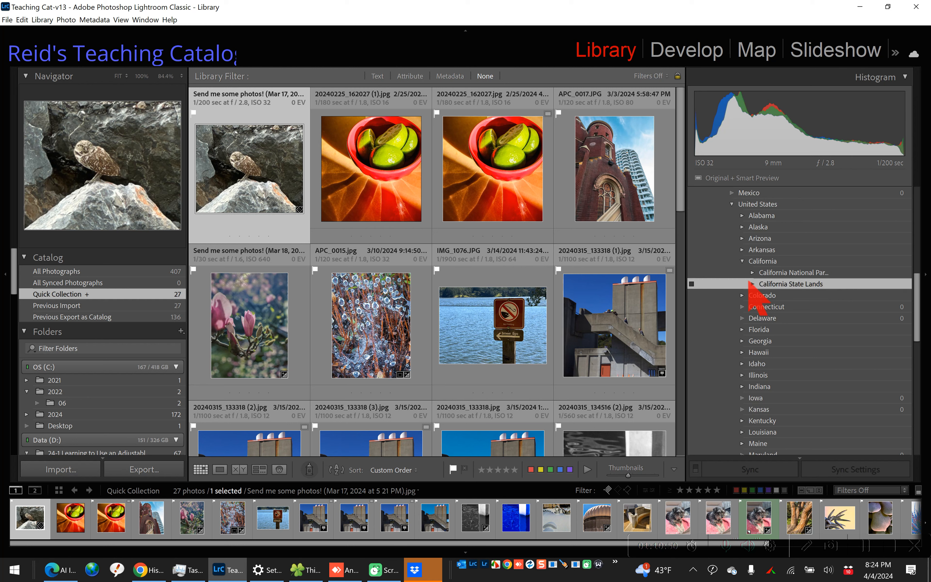
left_click(752, 283)
scroll(769, 327, "down", 5)
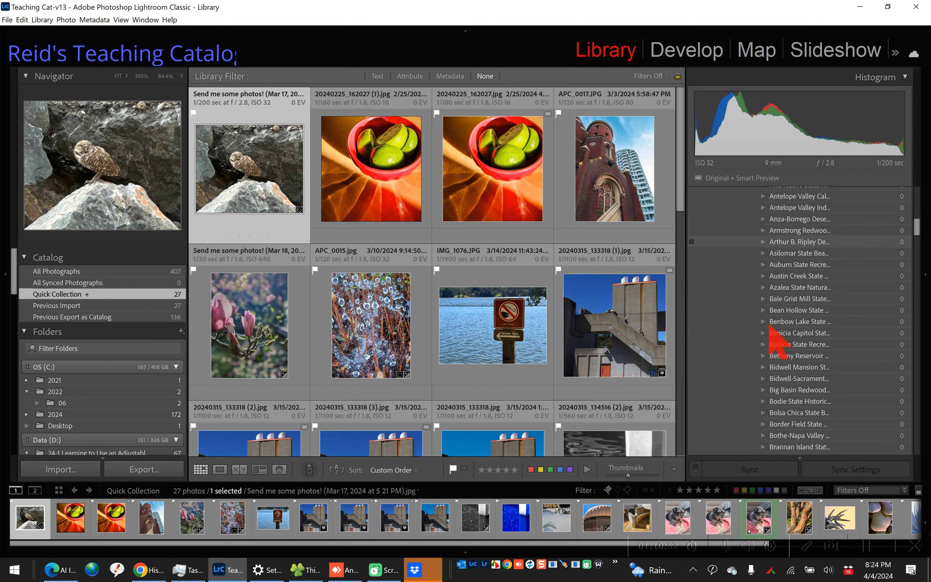
scroll(769, 326, "down", 5)
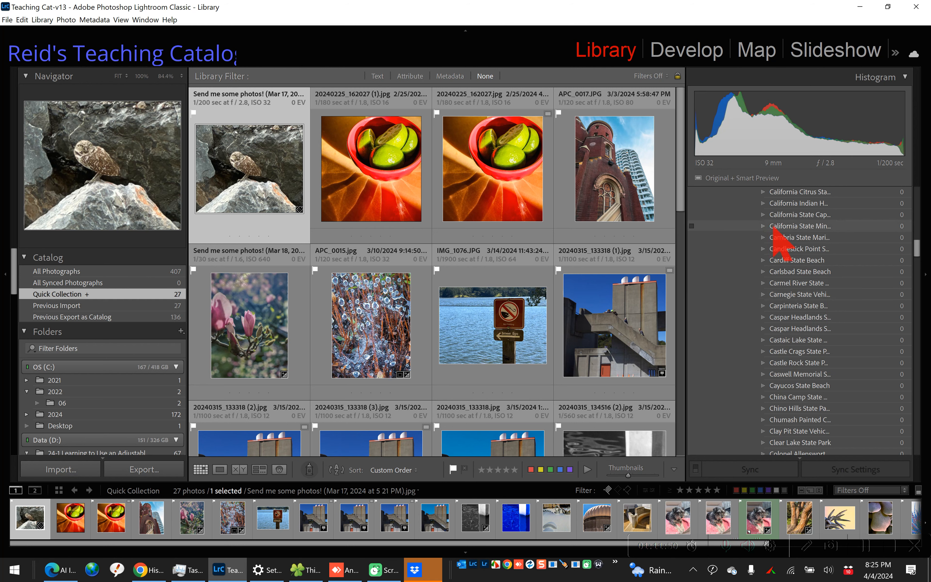
scroll(779, 239, "up", 15)
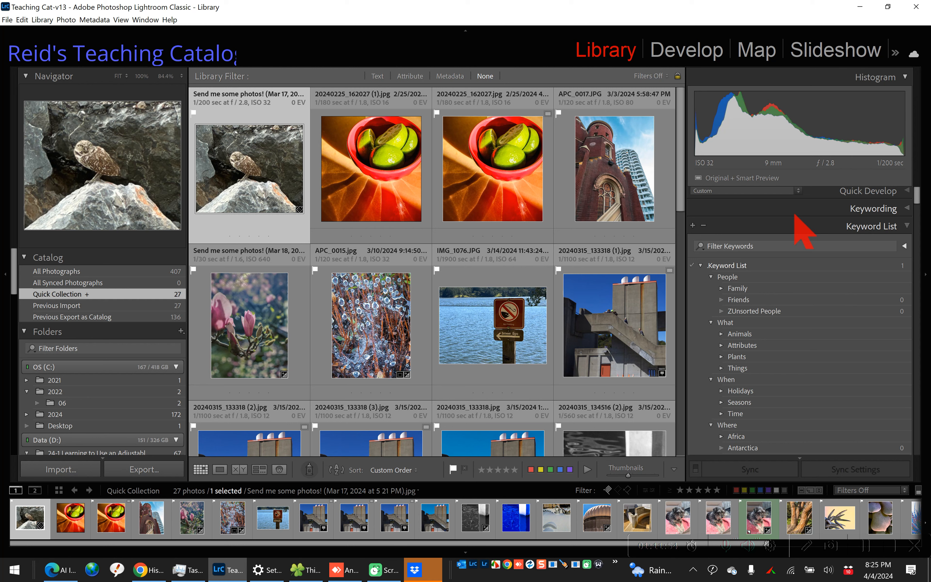
scroll(749, 419, "down", 3)
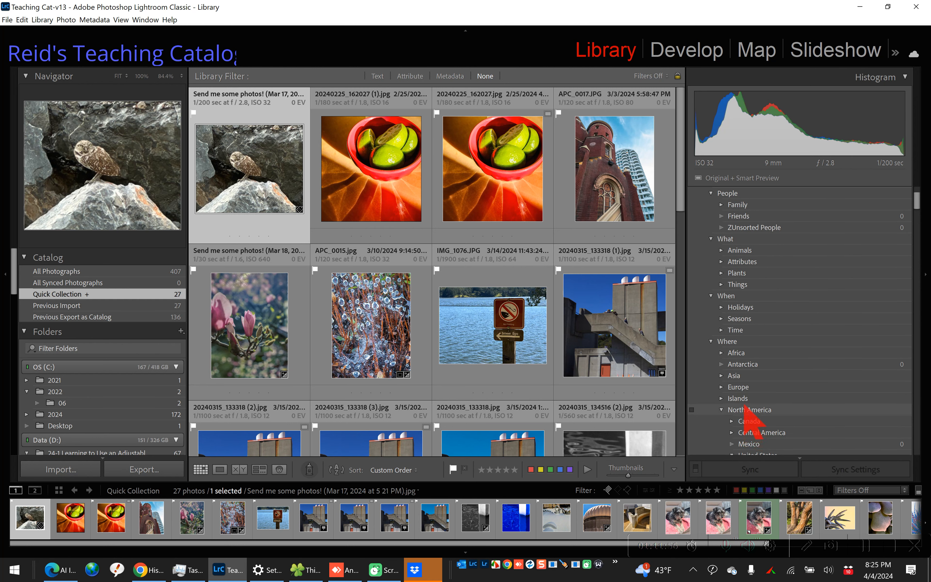
- Review the keyword hierarchy from the top categories down to California State Lands, and collapse the California State Lands group
scroll(752, 417, "up", 3)
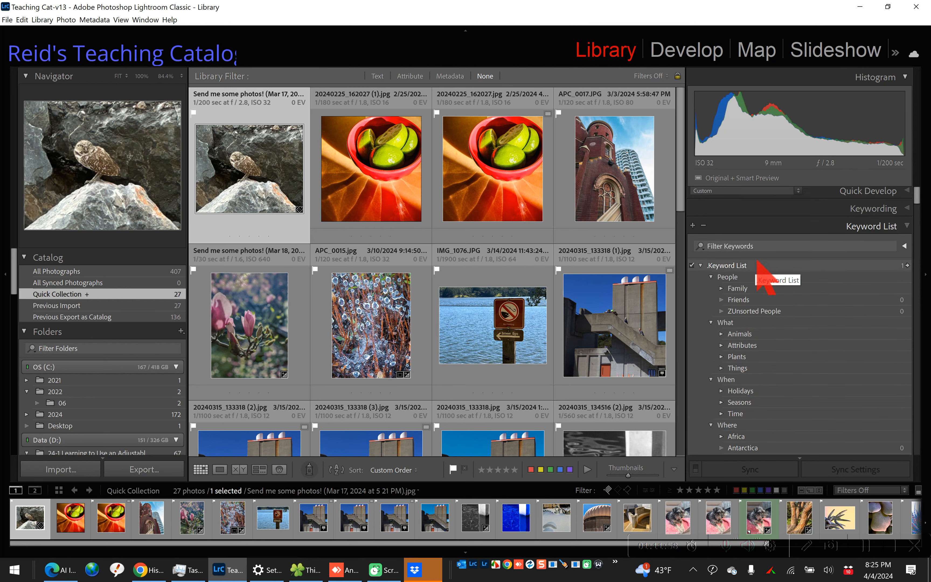
left_click_drag(771, 274, 778, 277)
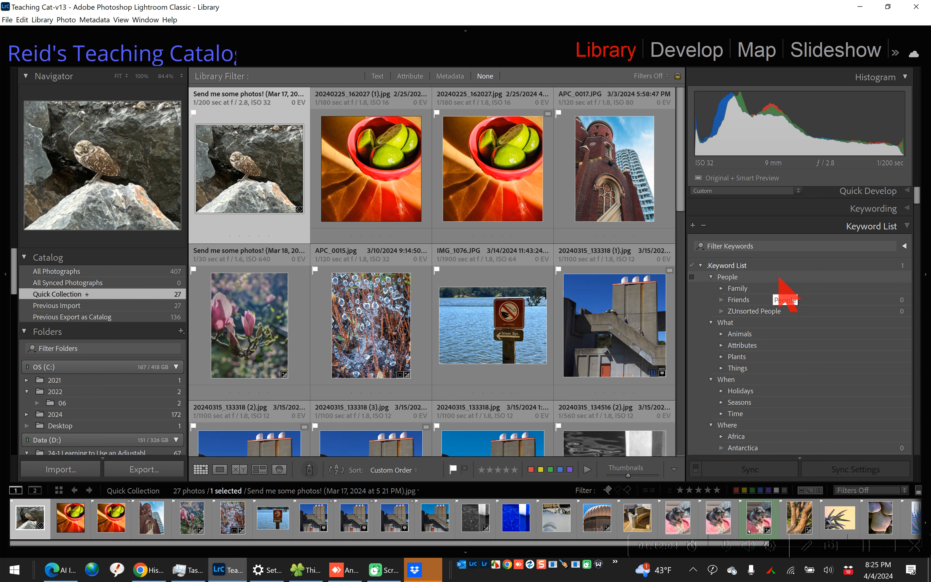
left_click_drag(779, 278, 810, 376)
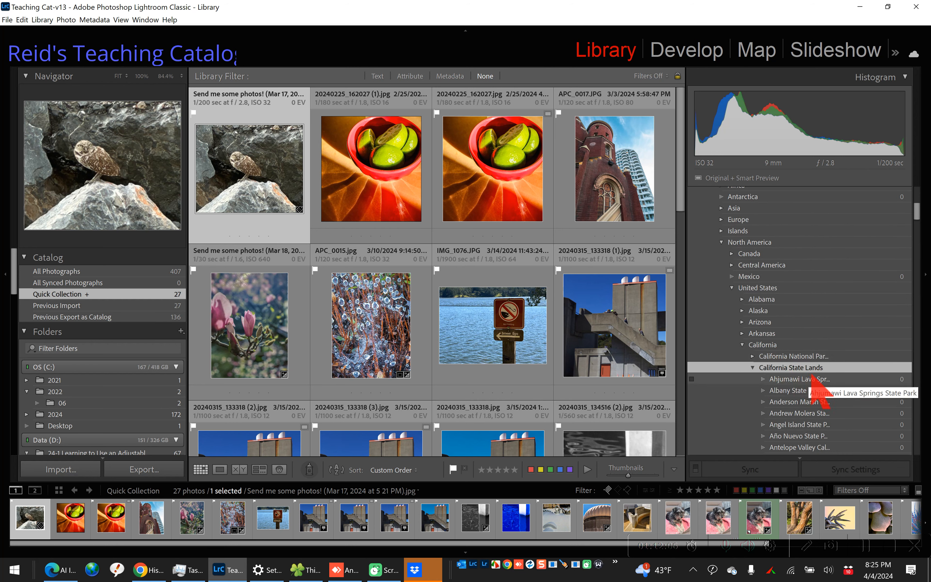
scroll(795, 394, "down", 4)
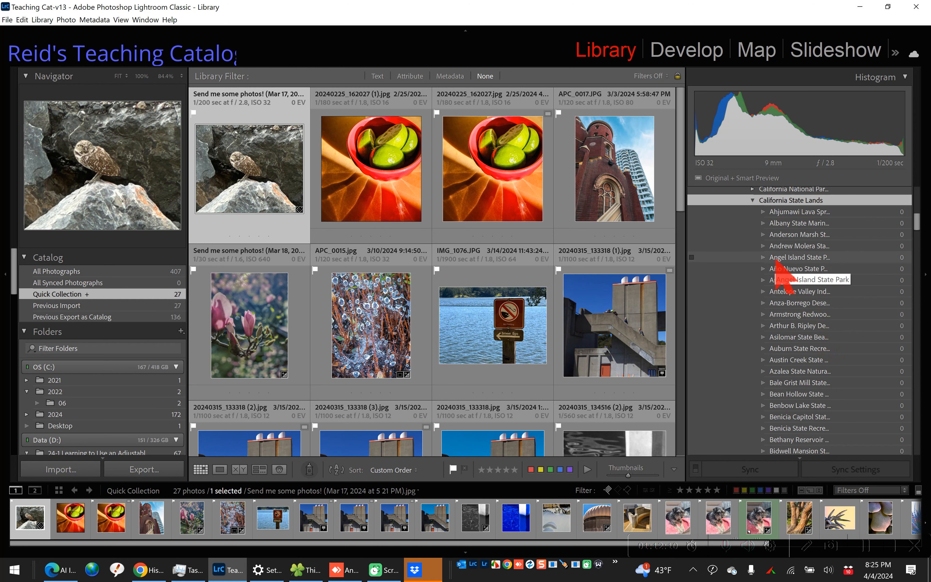
scroll(775, 260, "up", 2)
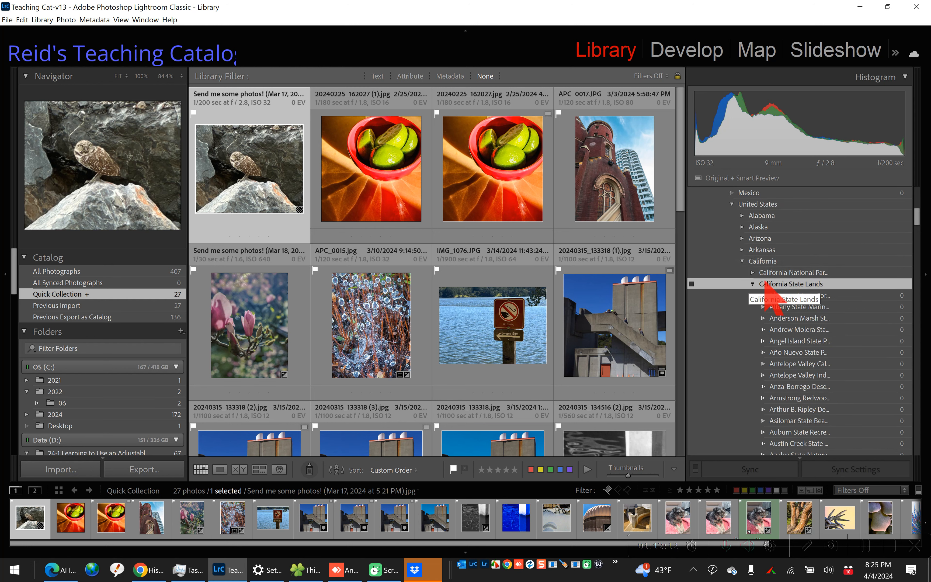
left_click(752, 284)
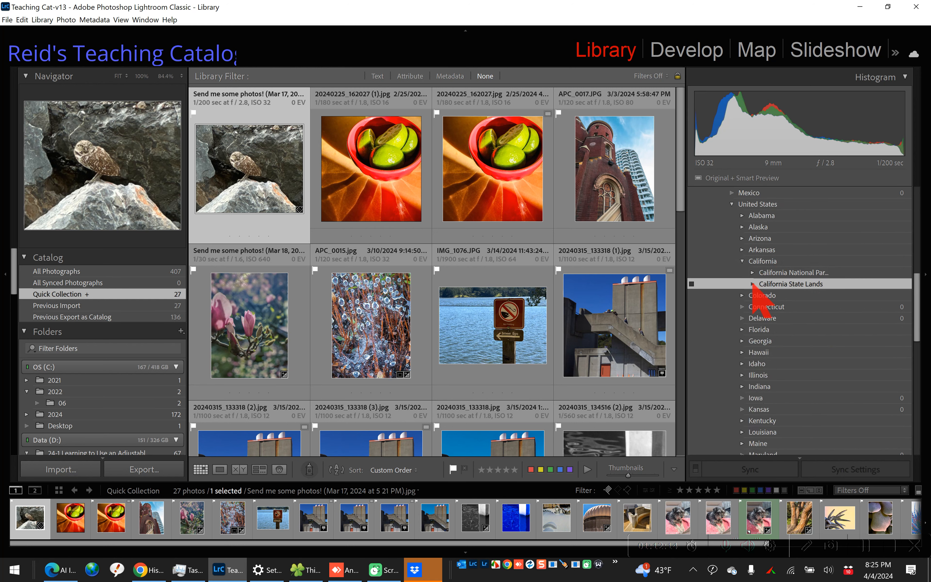
- Expand Florida and Georgia under United States to view their national parks keywords, and collapse Florida again
left_click(742, 329)
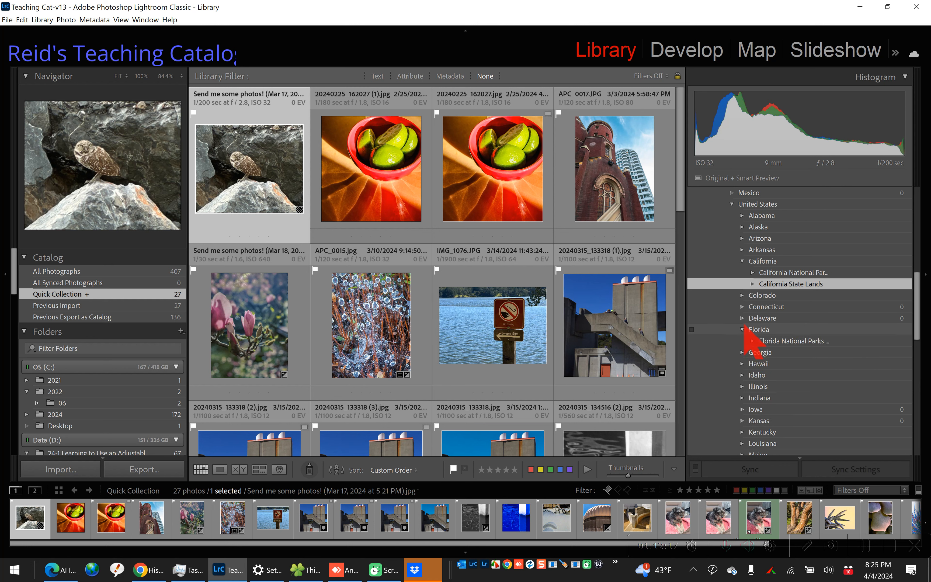
left_click(765, 341)
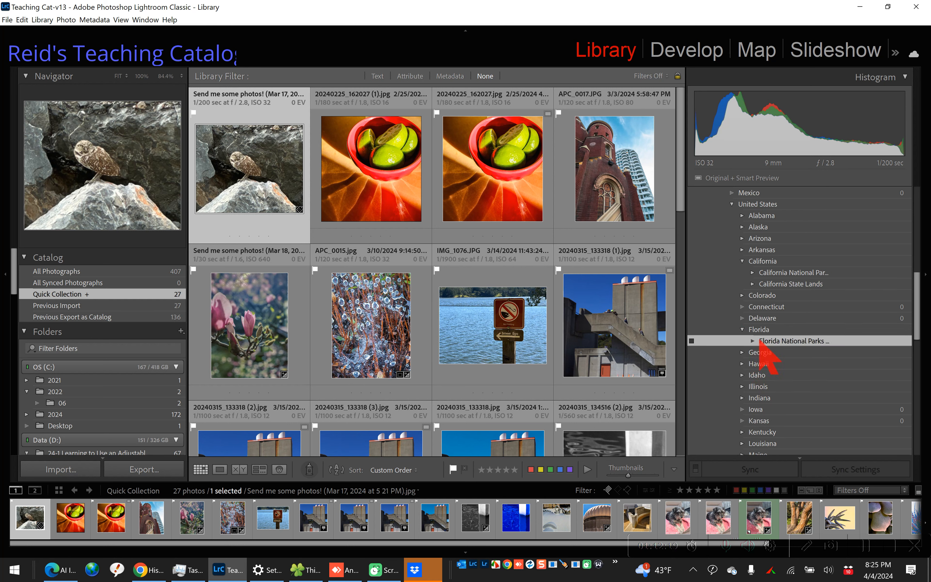
left_click(743, 351)
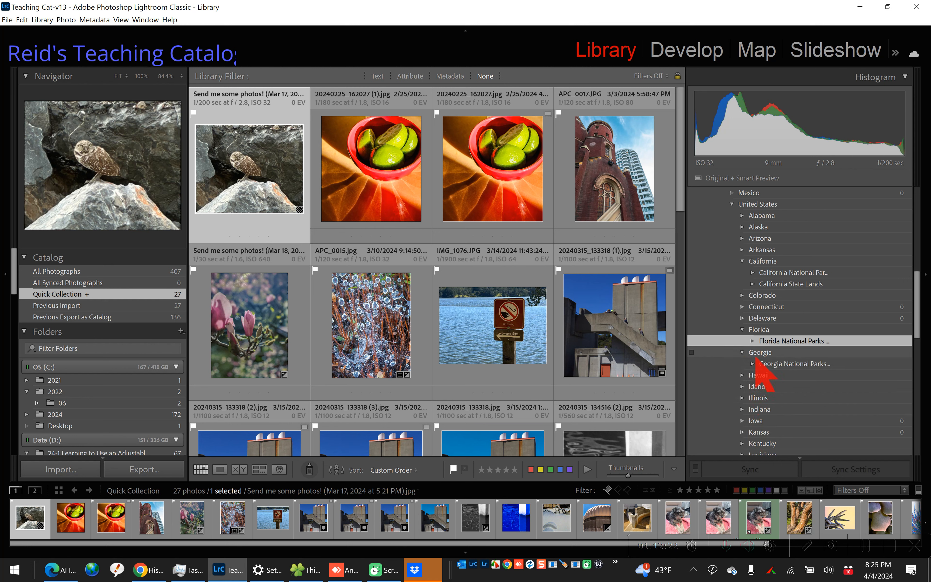
left_click(743, 329)
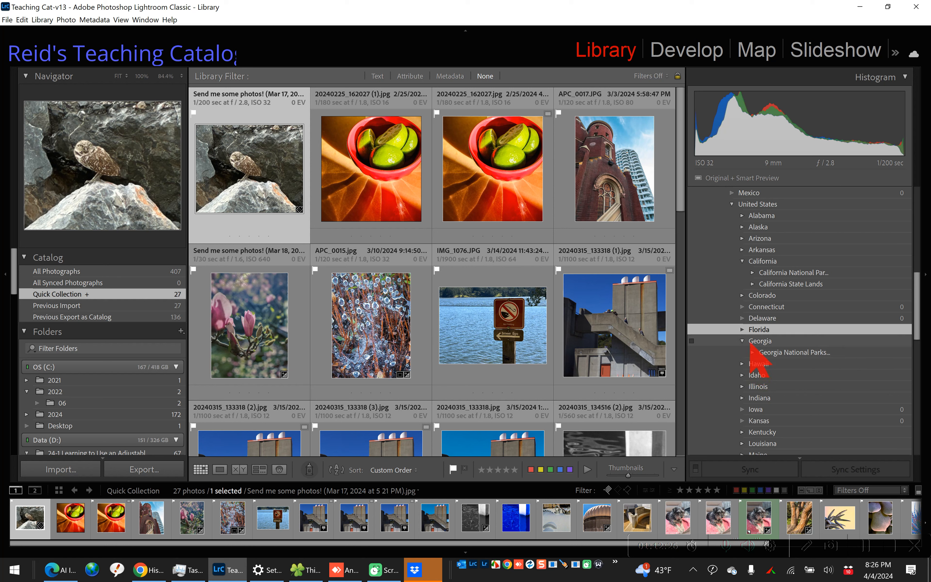
left_click(750, 342)
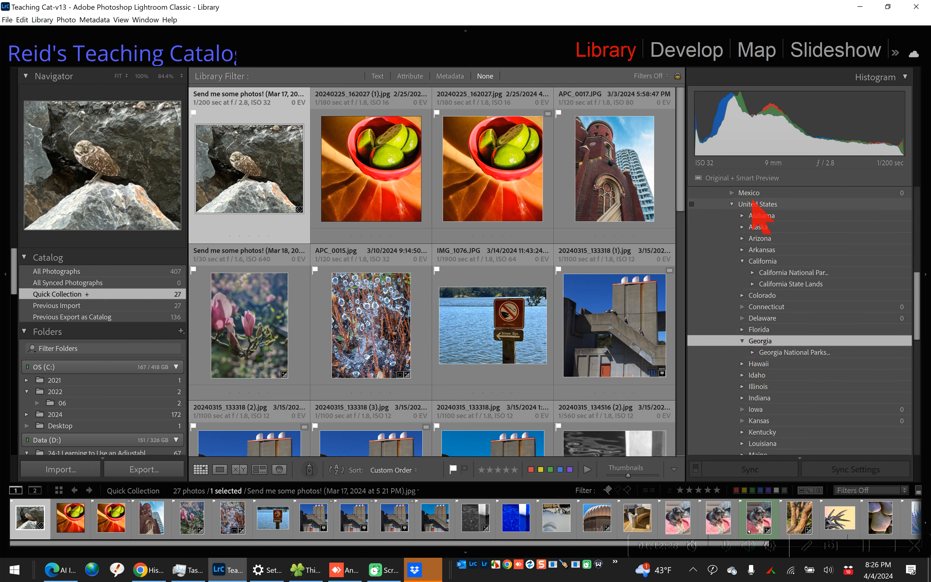
- Collapse United States, then expand Oceania to browse its keywords and collapse it again, returning to the main categories
scroll(746, 239, "up", 3)
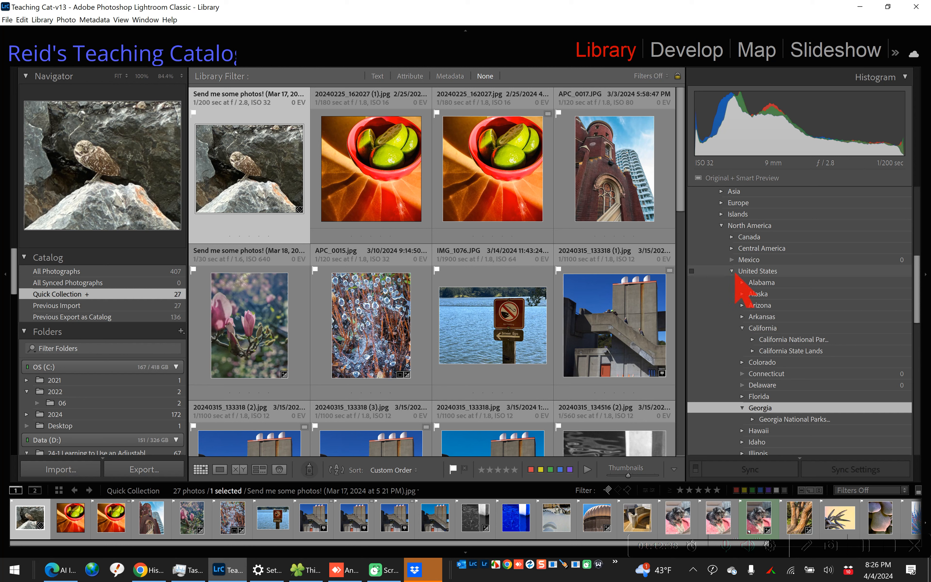
left_click(732, 272)
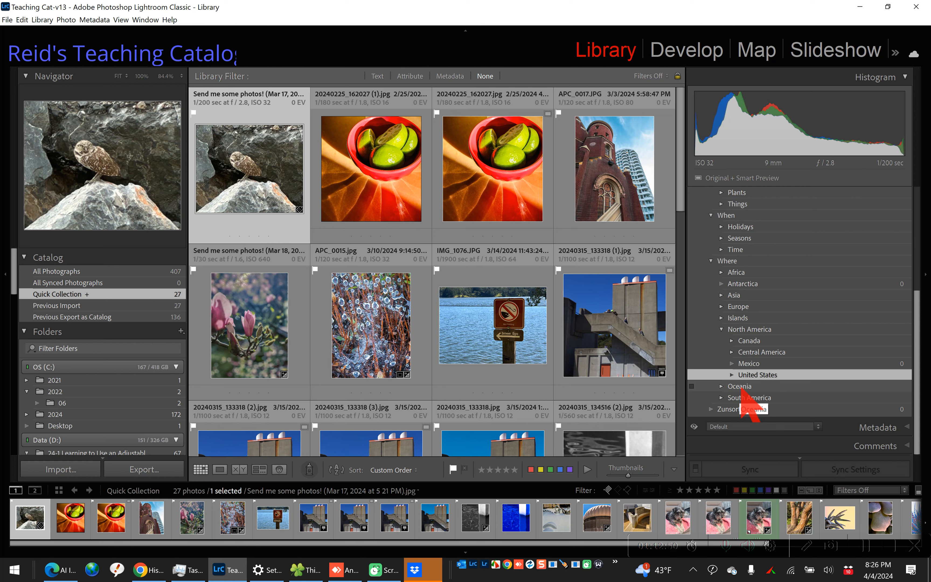
left_click(722, 386)
scroll(730, 395, "down", 2)
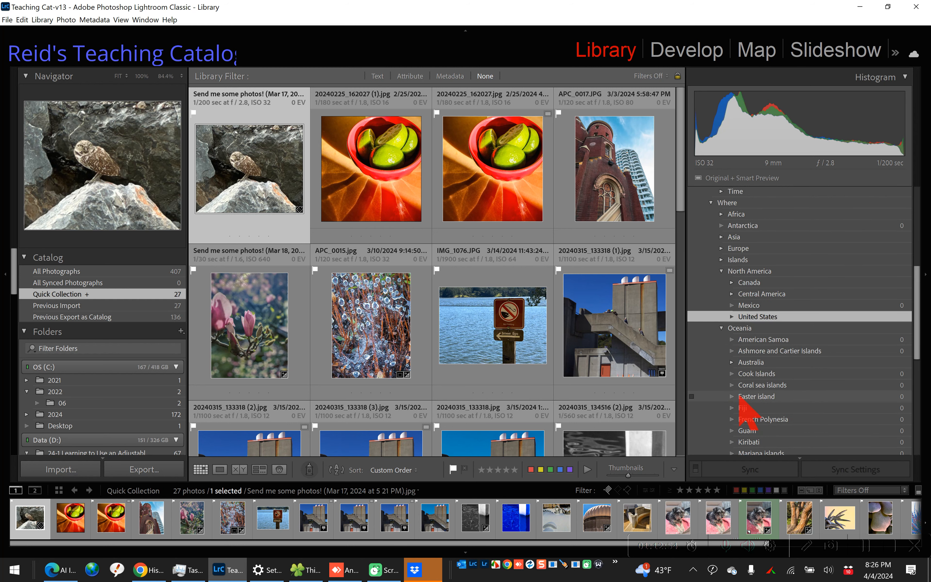
scroll(738, 399, "down", 3)
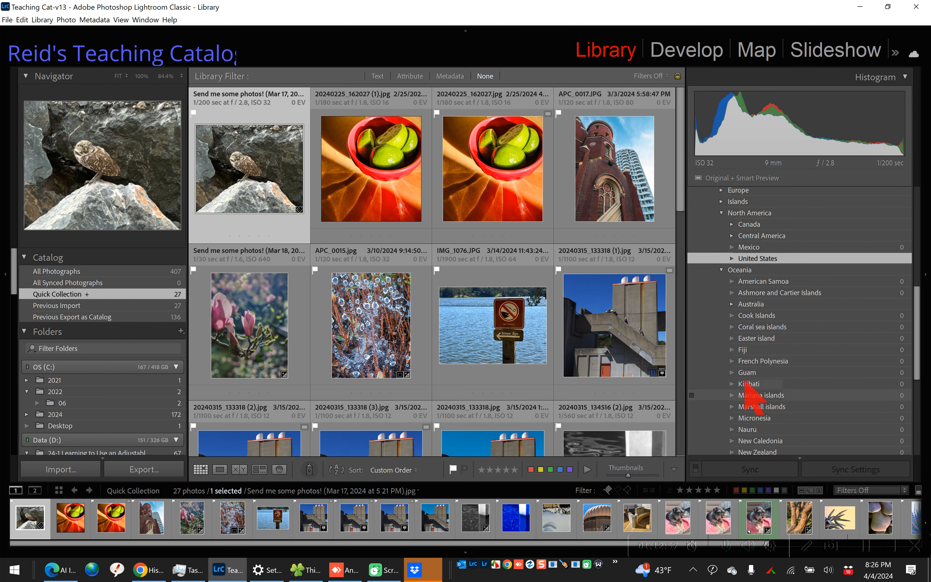
left_click(722, 270)
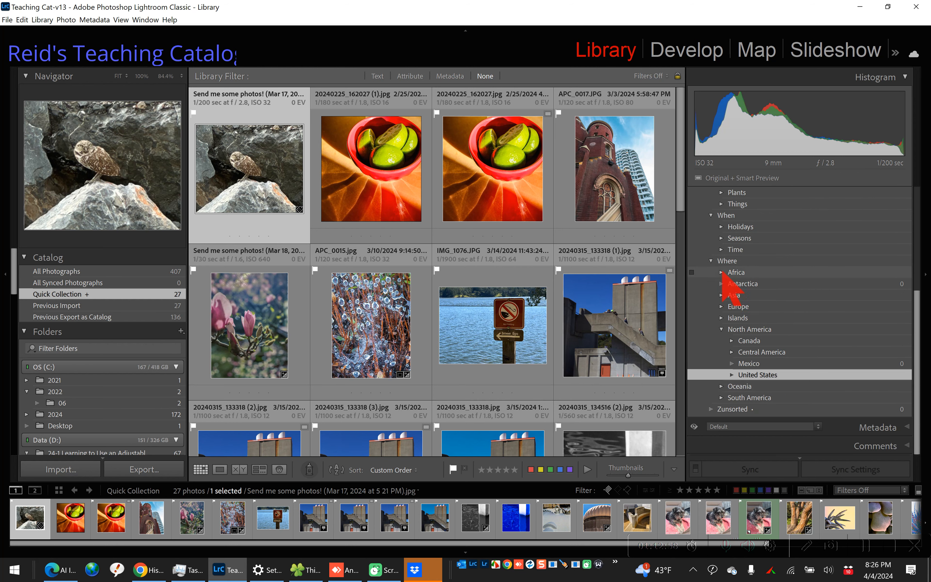
left_click_drag(723, 261, 769, 222)
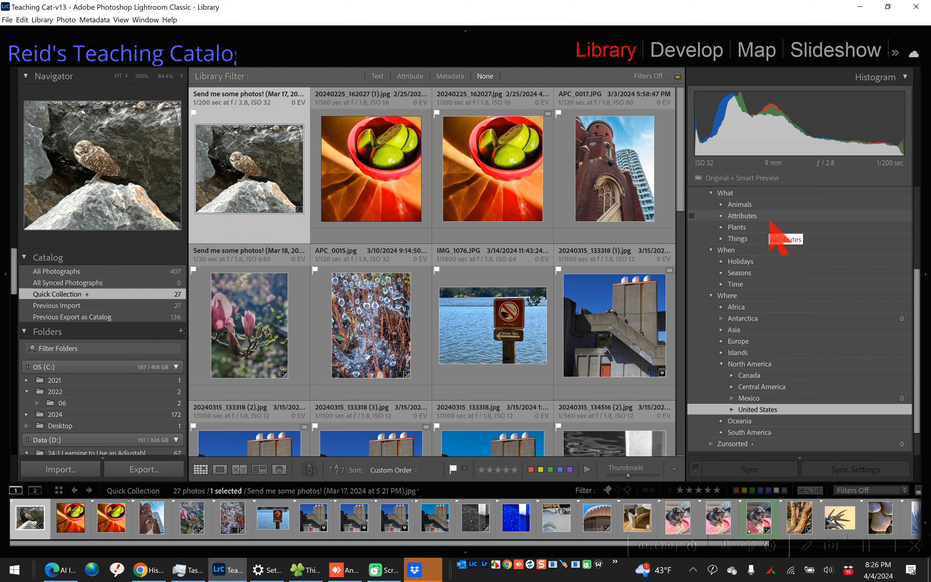
left_click_drag(769, 220, 729, 210)
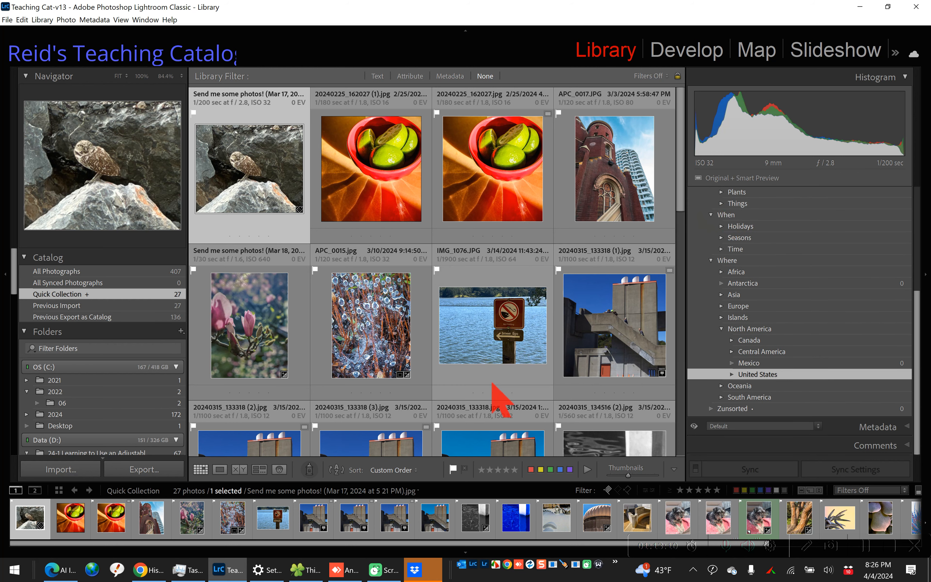
- Look through the Quick Collection photos, then switch to All Photographs and browse the full catalog in the grid
scroll(504, 352, "down", 3)
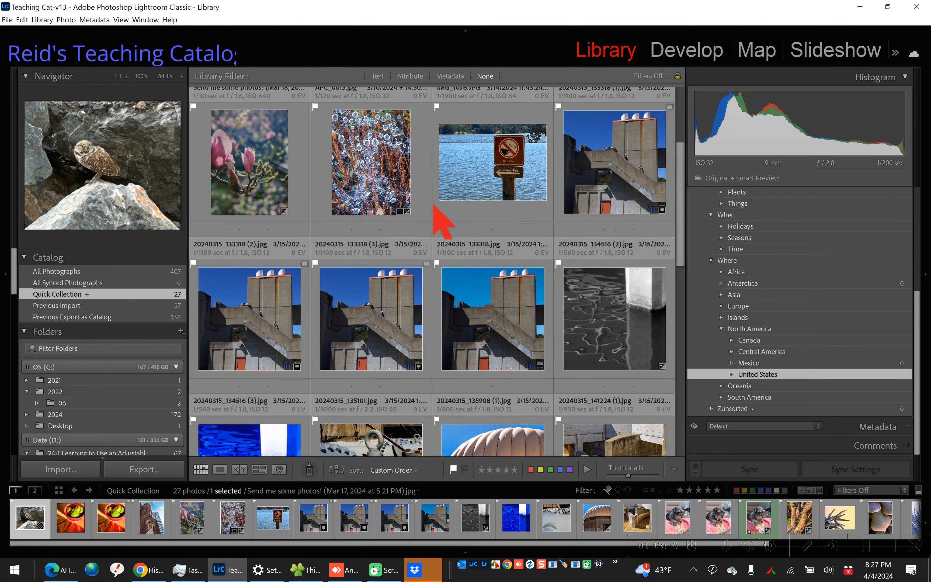
scroll(427, 212, "up", 3)
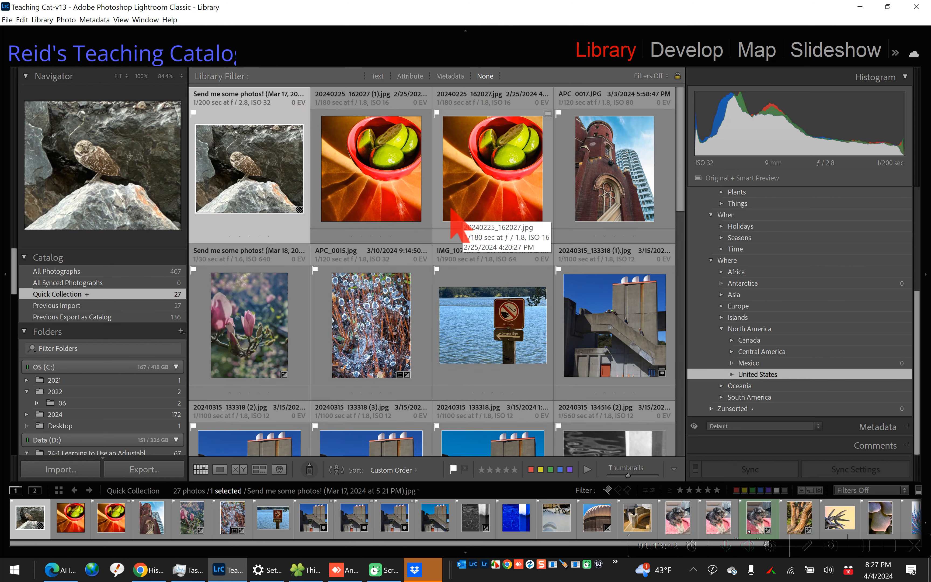
scroll(485, 304, "down", 12)
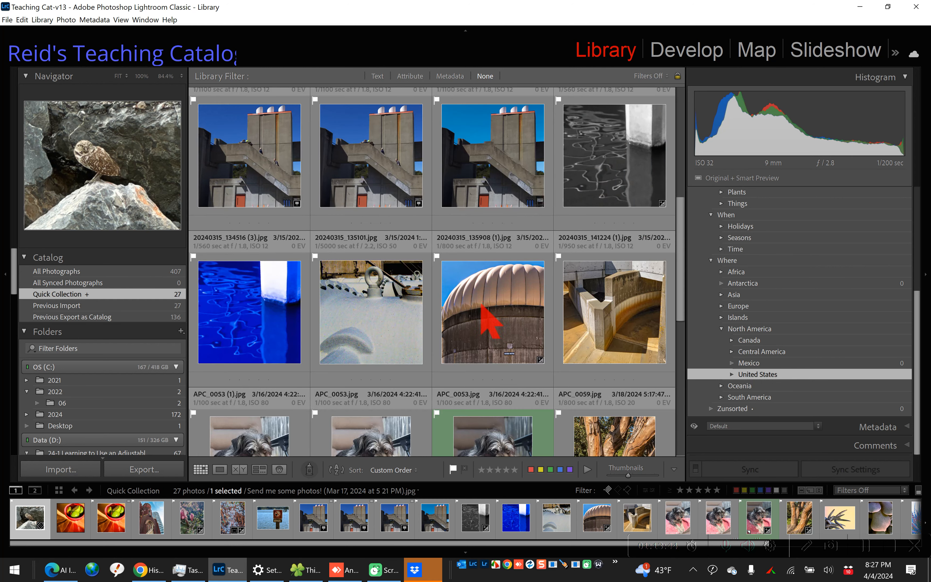
scroll(487, 312, "up", 5)
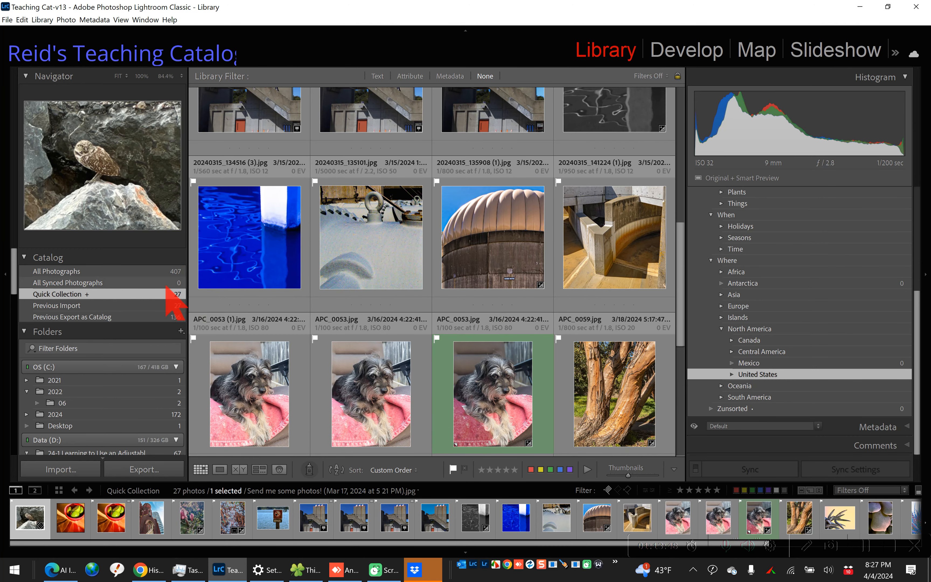
left_click(156, 272)
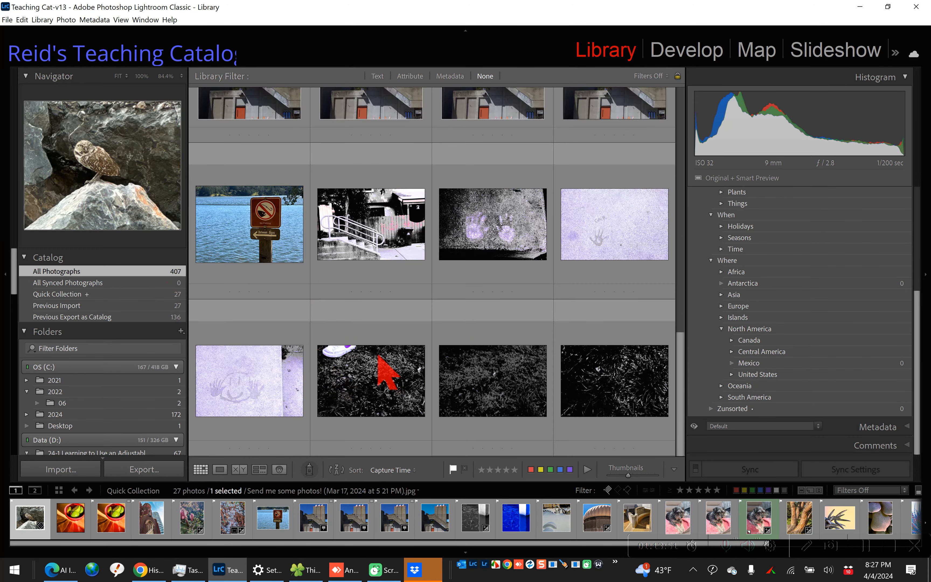
scroll(358, 362, "down", 5)
scroll(369, 341, "down", 10)
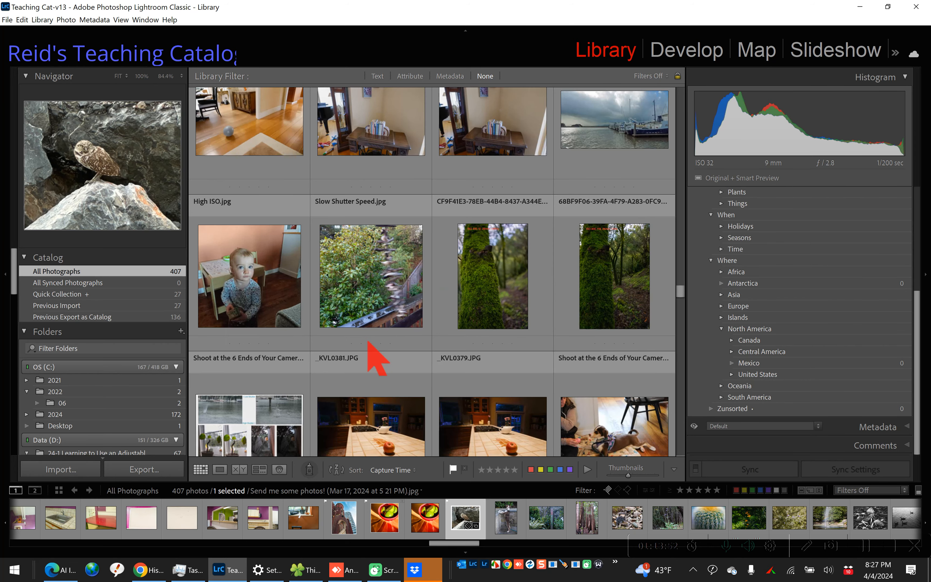
scroll(366, 345, "up", 5)
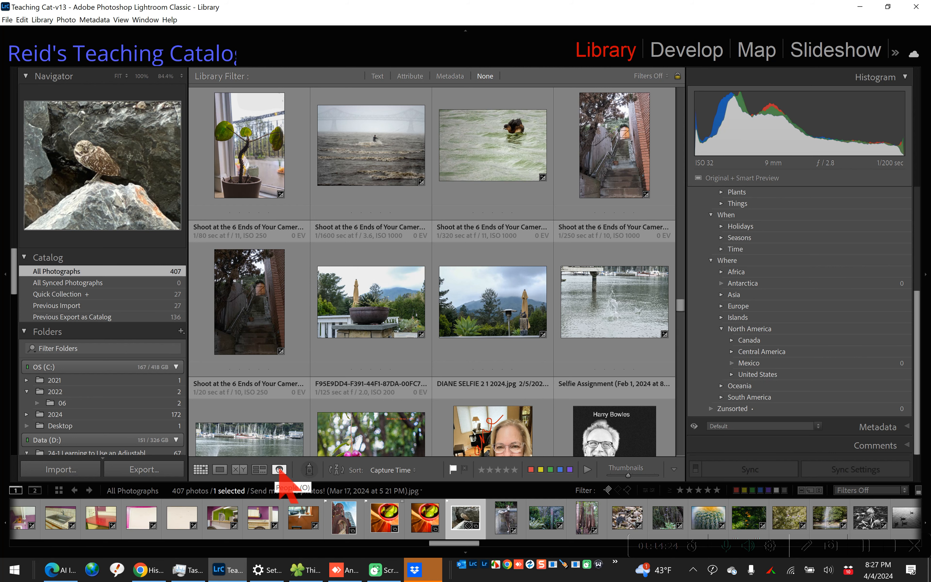
- Open the People view of All Photographs and apply the .Flagged/Unflagged filter preset to the photos
left_click(279, 469)
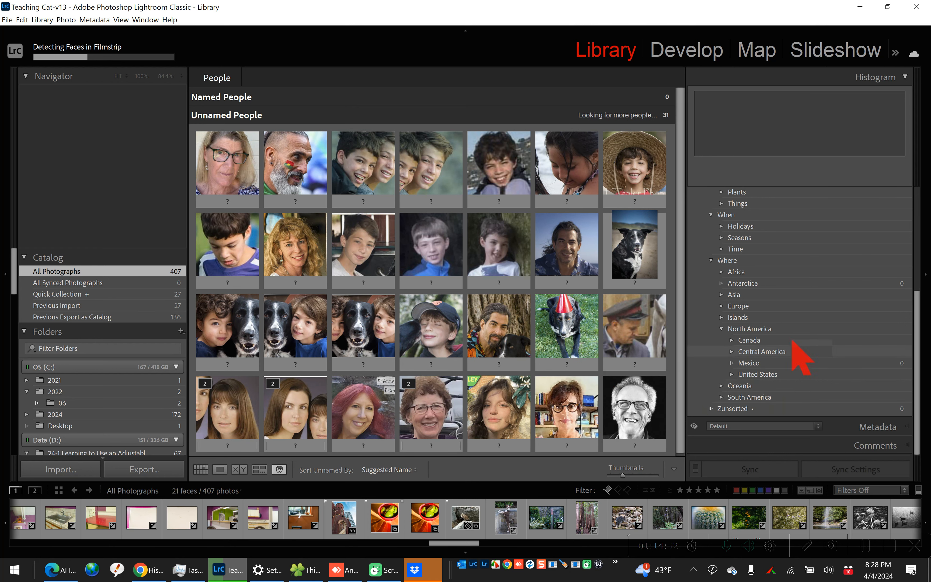
left_click(871, 490)
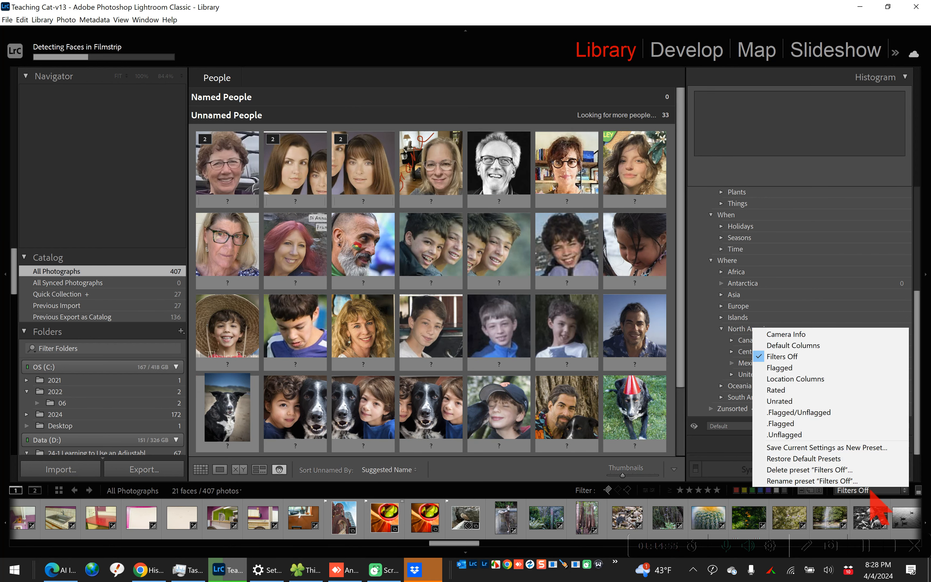
left_click(827, 423)
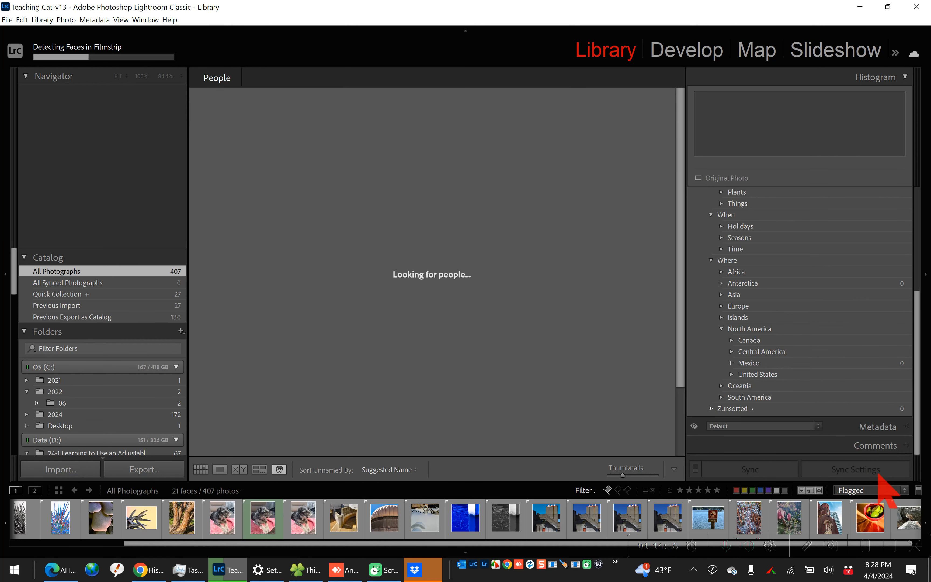
left_click(870, 489)
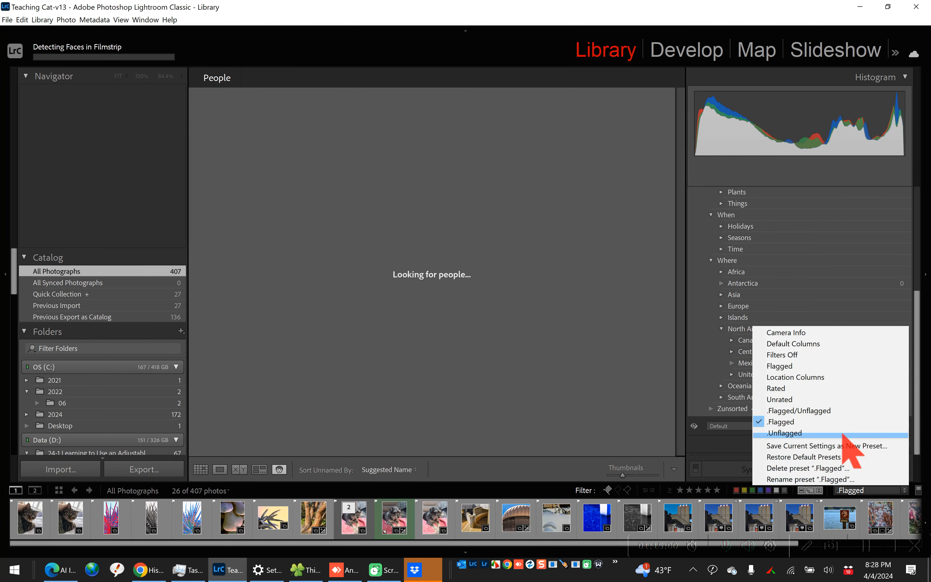
left_click(842, 411)
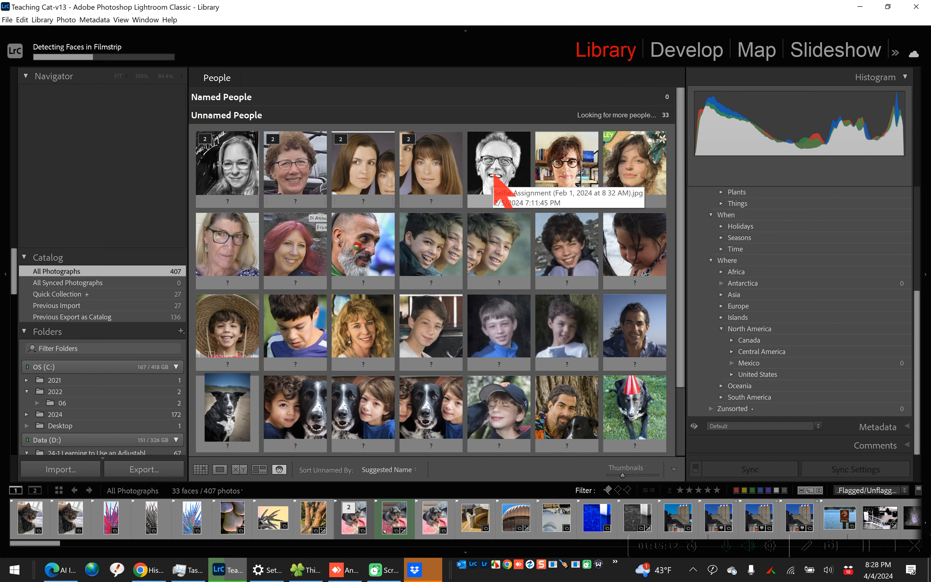
- Hide the side panels and slightly reduce the size of the face thumbnails
key("Tab")
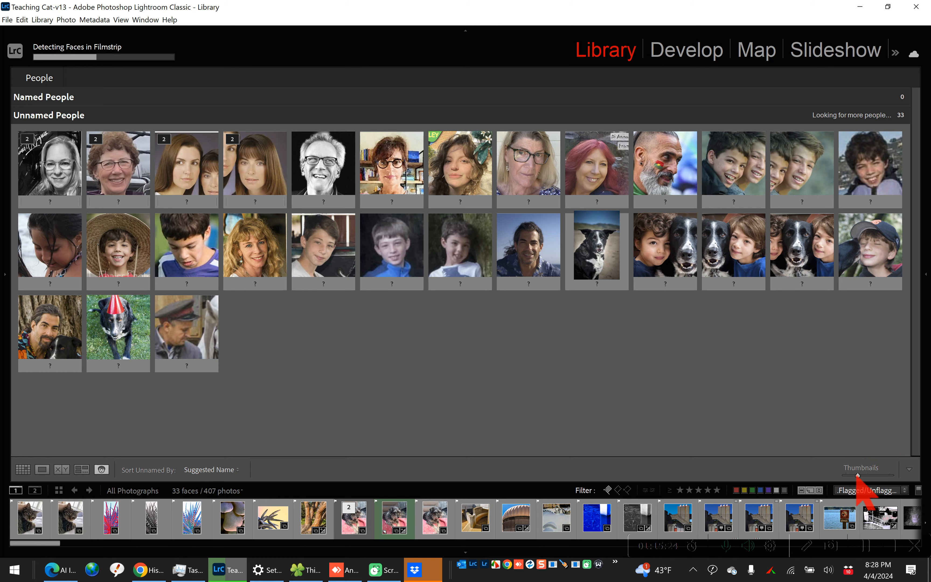
mouse_move(864, 476)
left_mouse_down()
mouse_move(878, 475)
mouse_move(852, 477)
left_mouse_up()
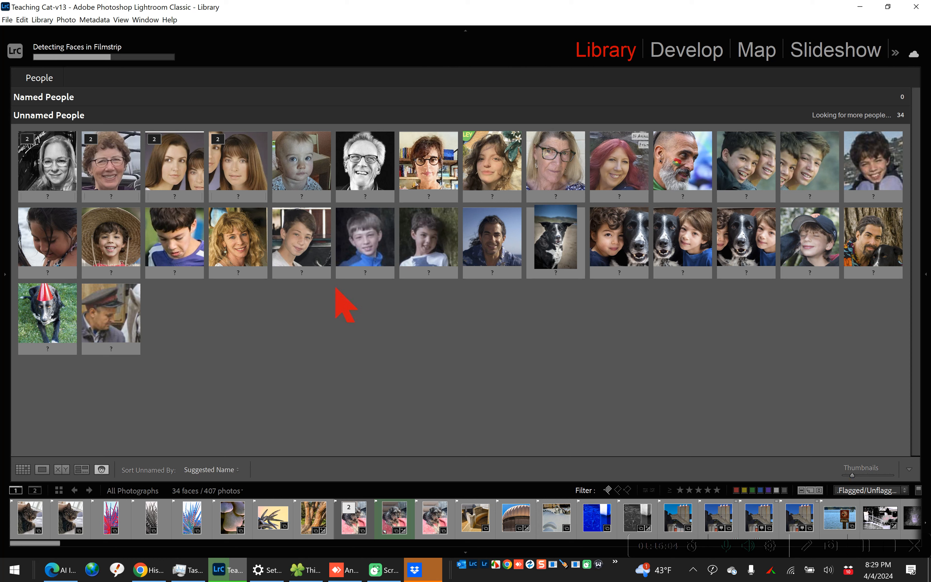
- Name the unnamed face of the dark-haired boy in front of the white-framed window with his first name
left_click(314, 272)
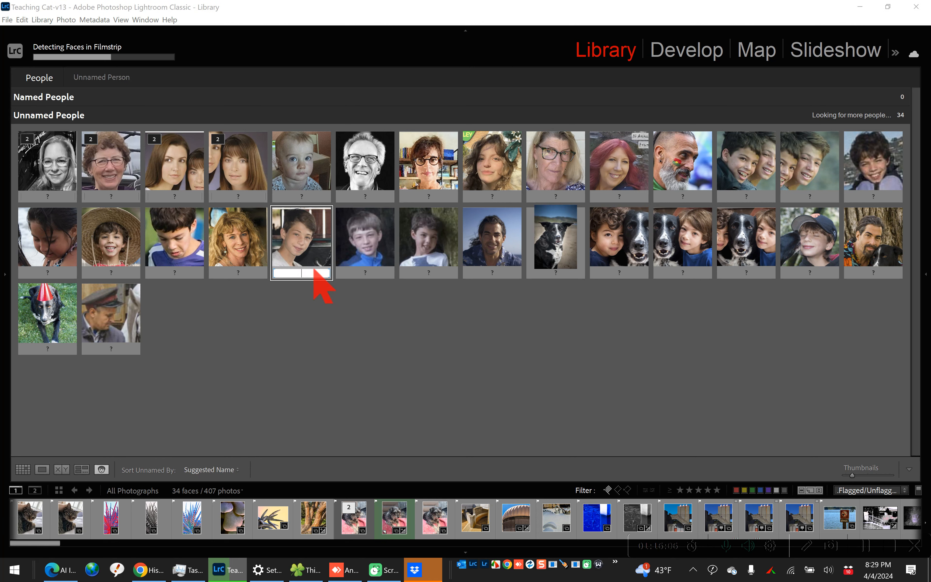
type("A")
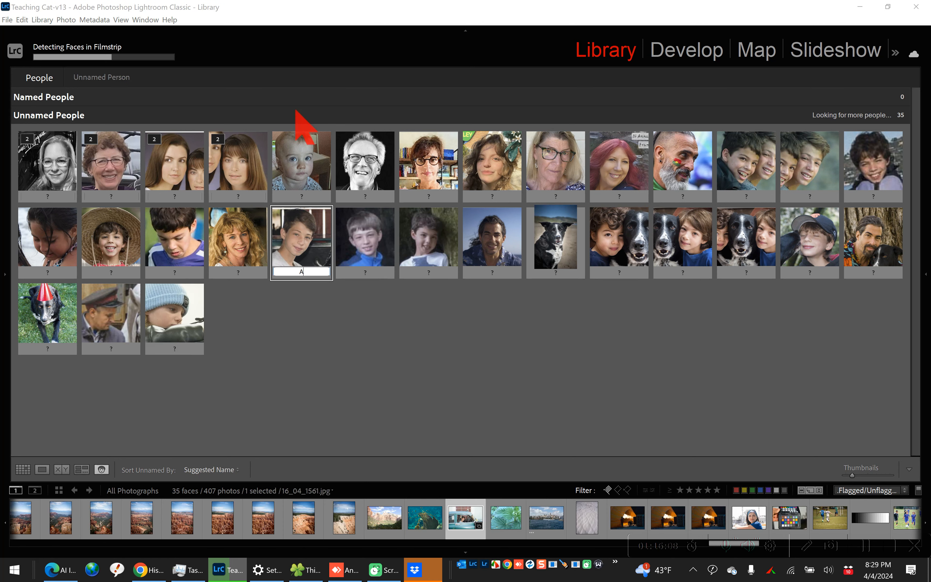
type("vi")
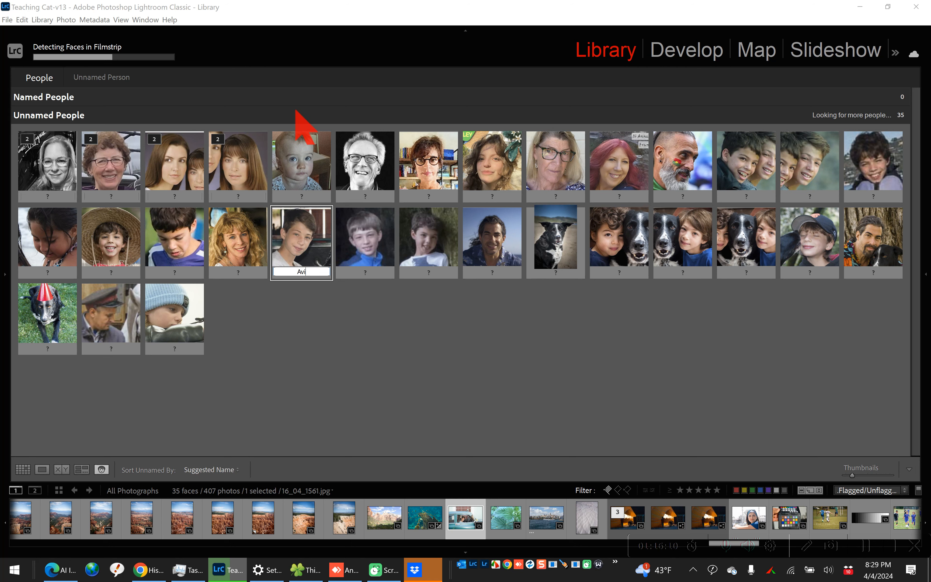
key("Return")
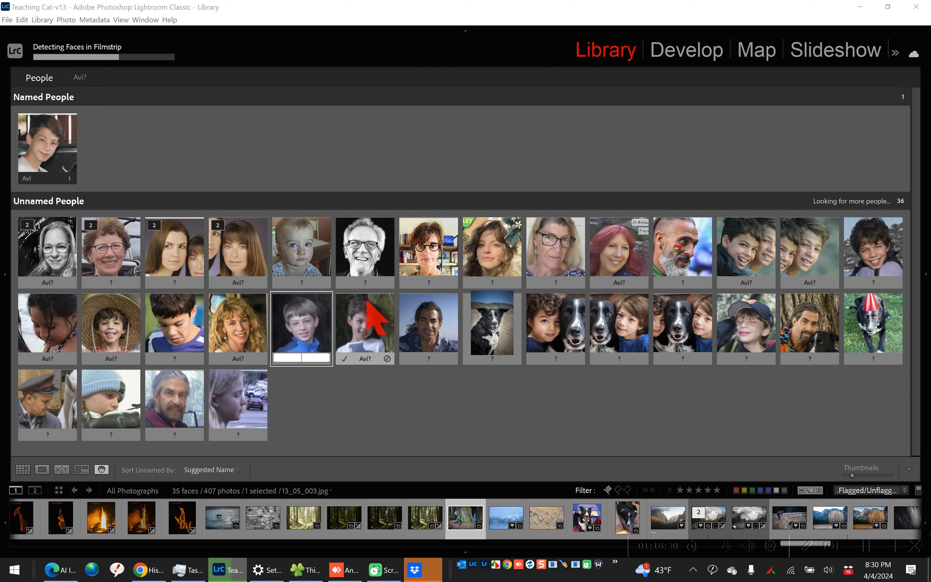
- Select the faces of the boy in the blue sweater and the boy right of the dog, and add both to the named boy
left_click(301, 326)
left_click(315, 315)
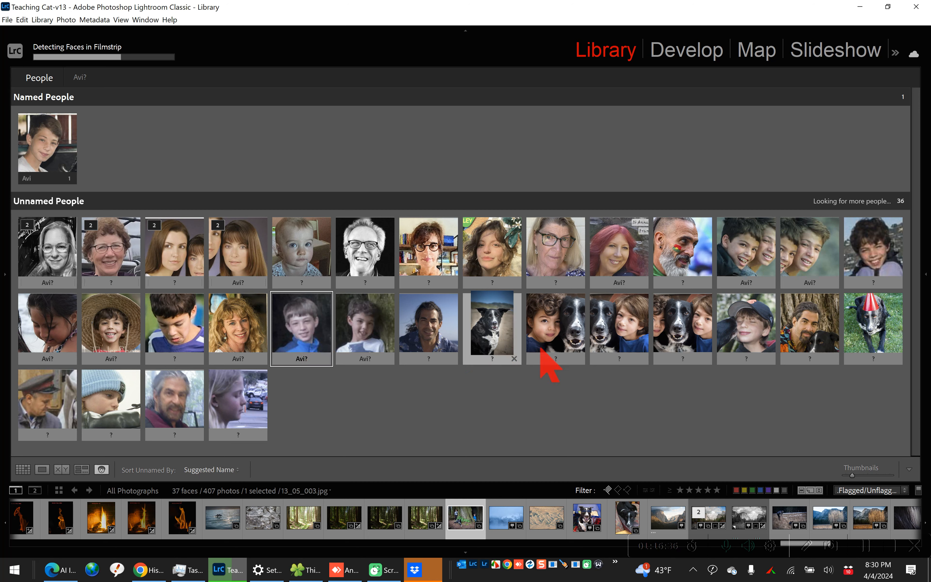
left_click(624, 333, "ctrl")
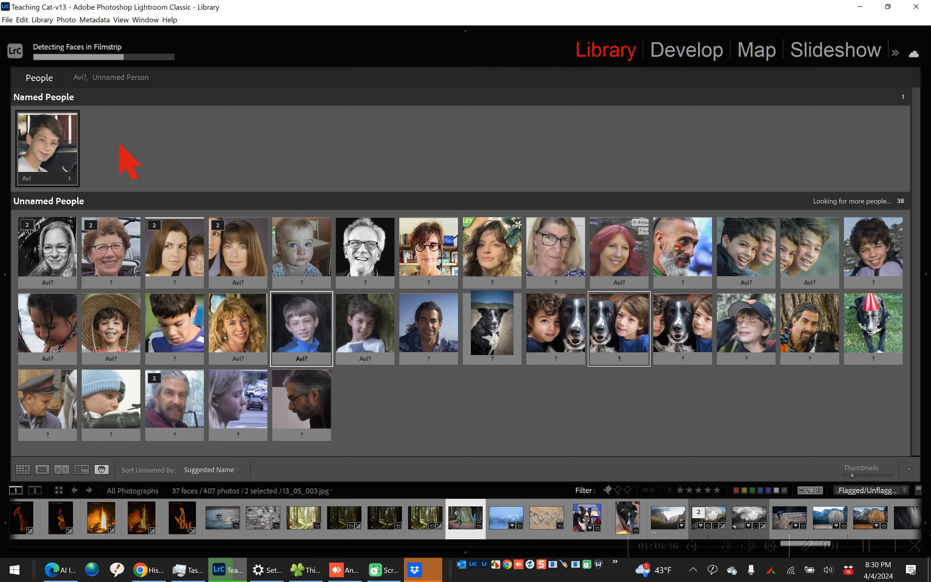
left_click_drag(135, 155, 42, 150)
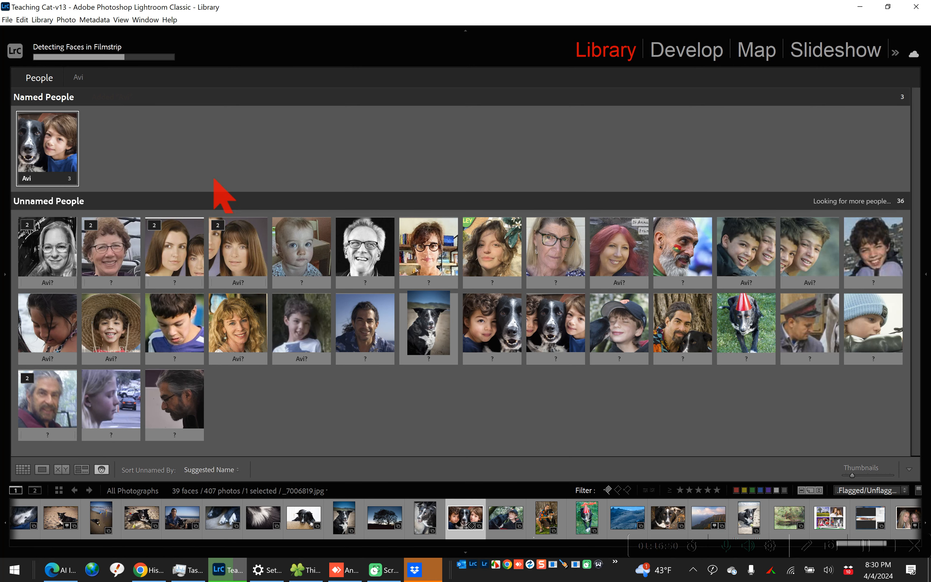
- Replace the suggested name of the curly-haired blonde woman with her own first name and clear the selection
mouse_move(244, 321)
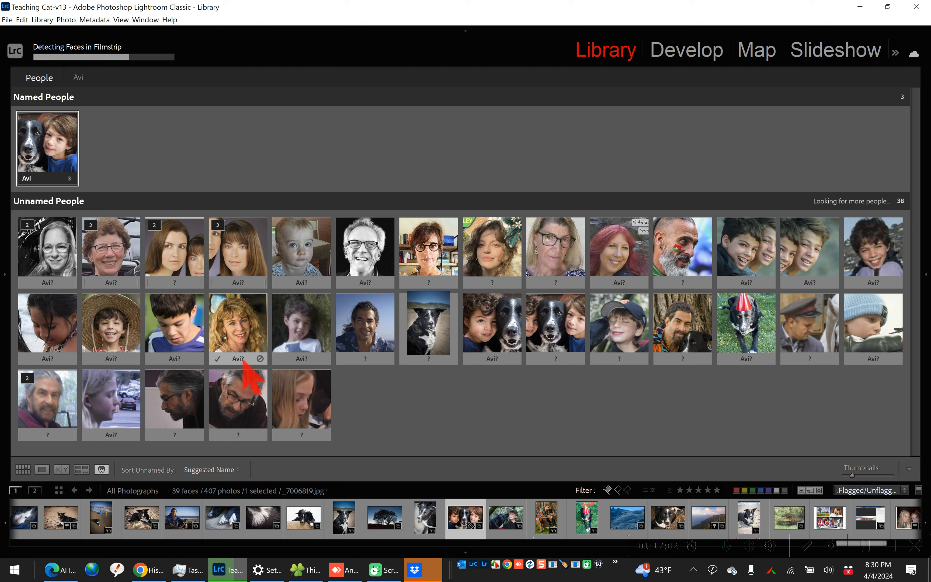
left_click(243, 360)
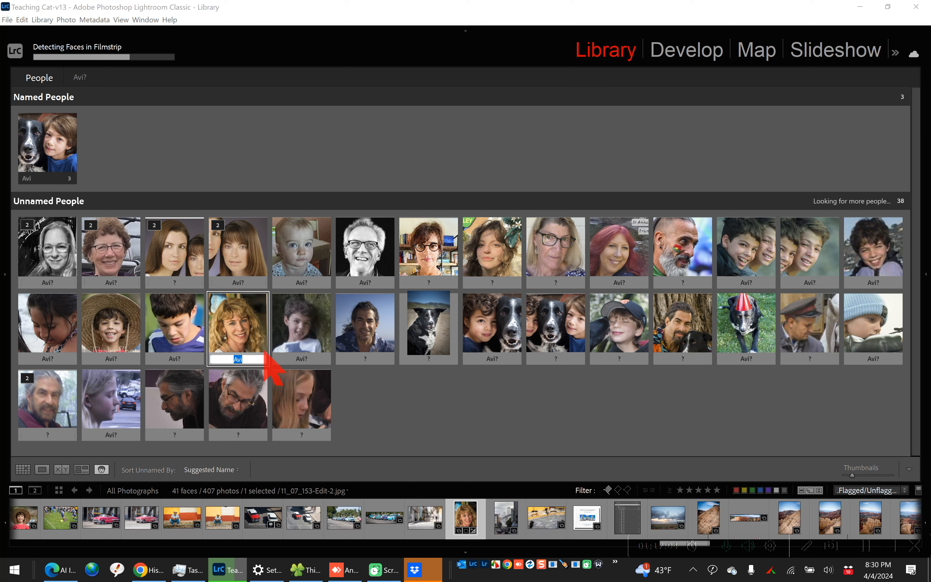
type("Karen")
key("Return")
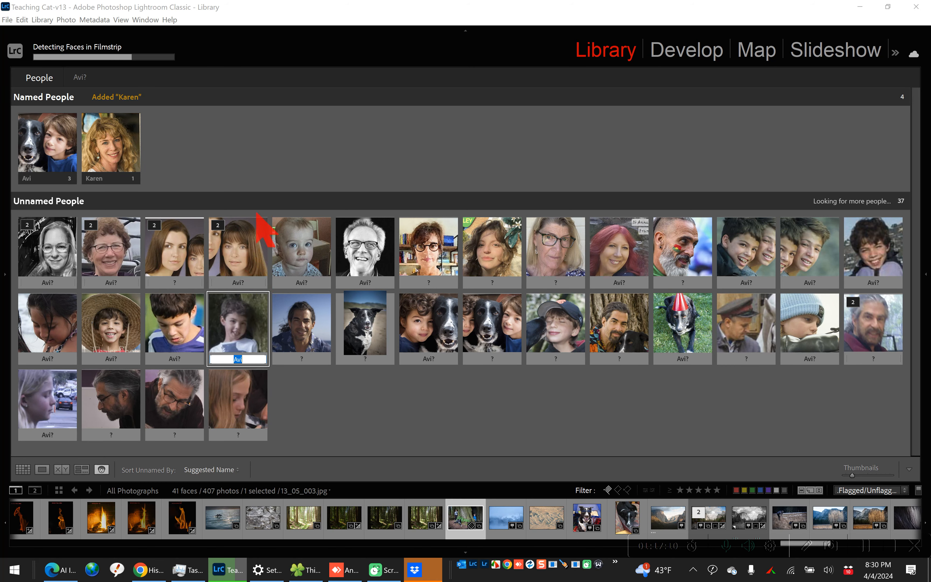
left_click(281, 384)
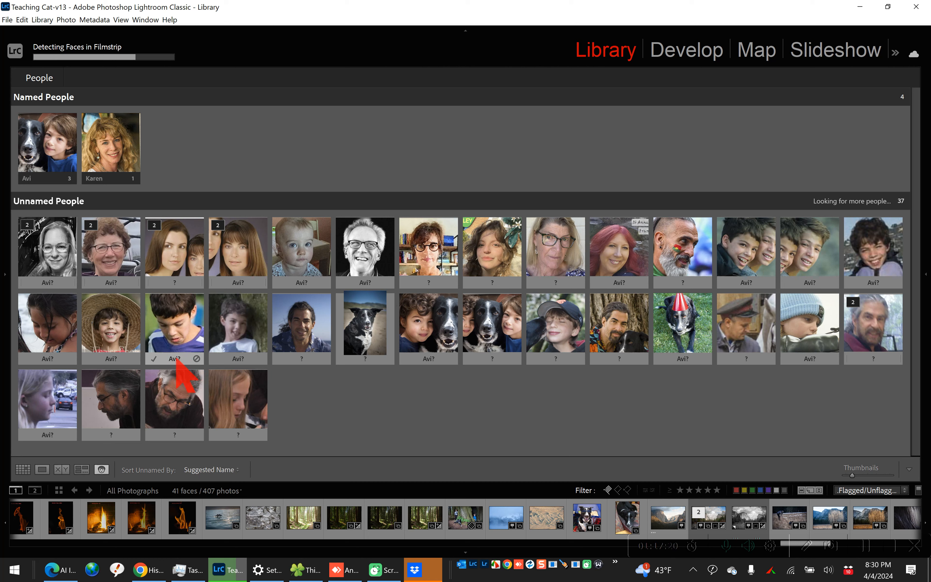
- Replace the suggested name of the boy looking down in the blue and white shirt with his first name, and clear the selection
left_click(185, 360)
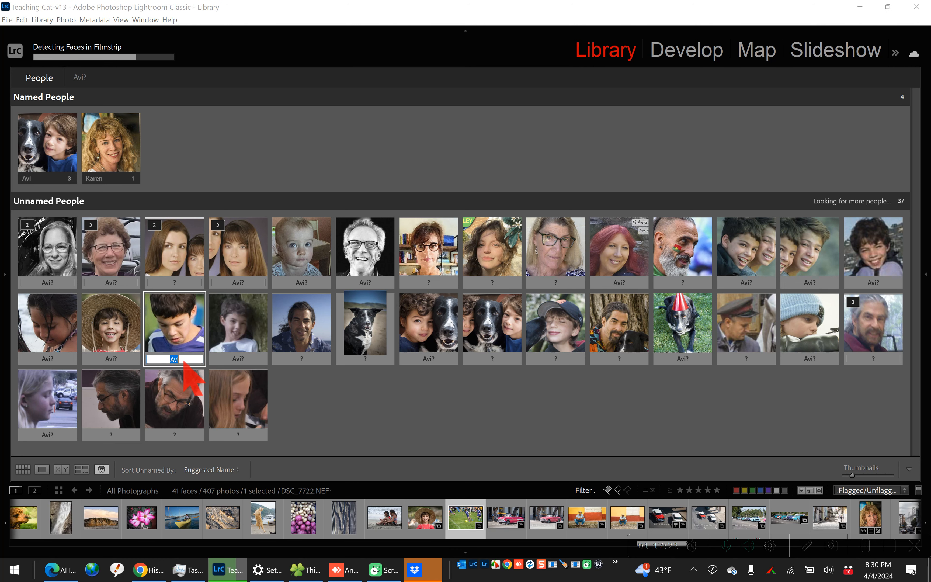
type("Ezra")
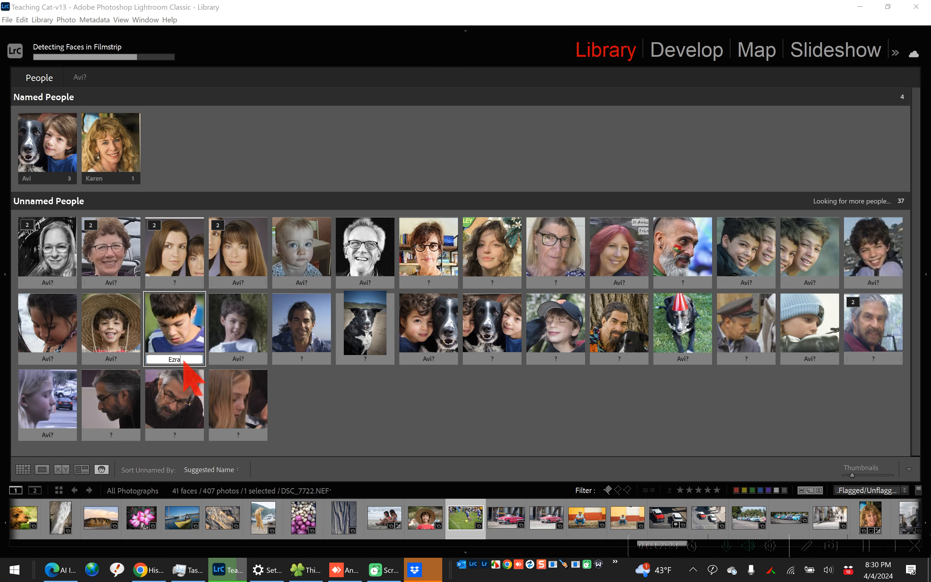
key("Return")
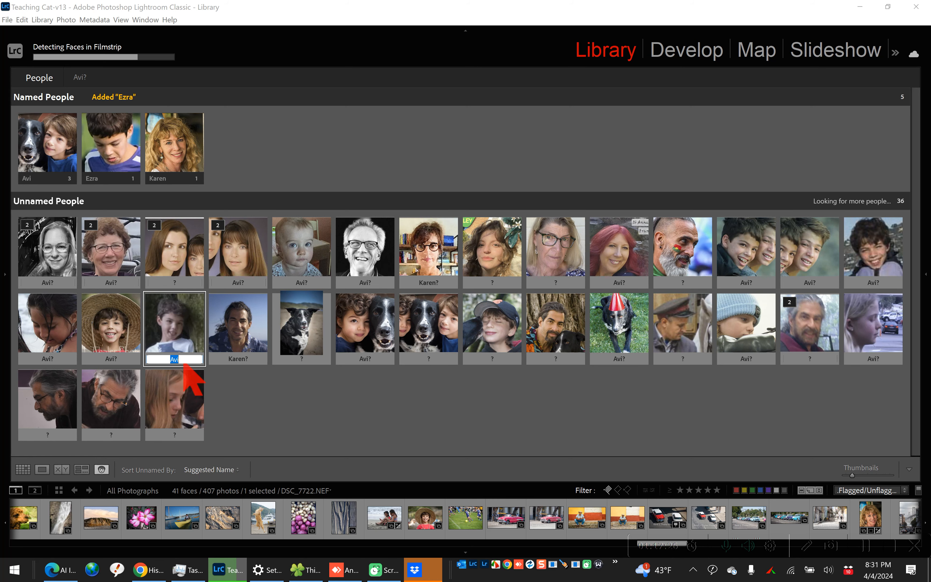
left_click(311, 400)
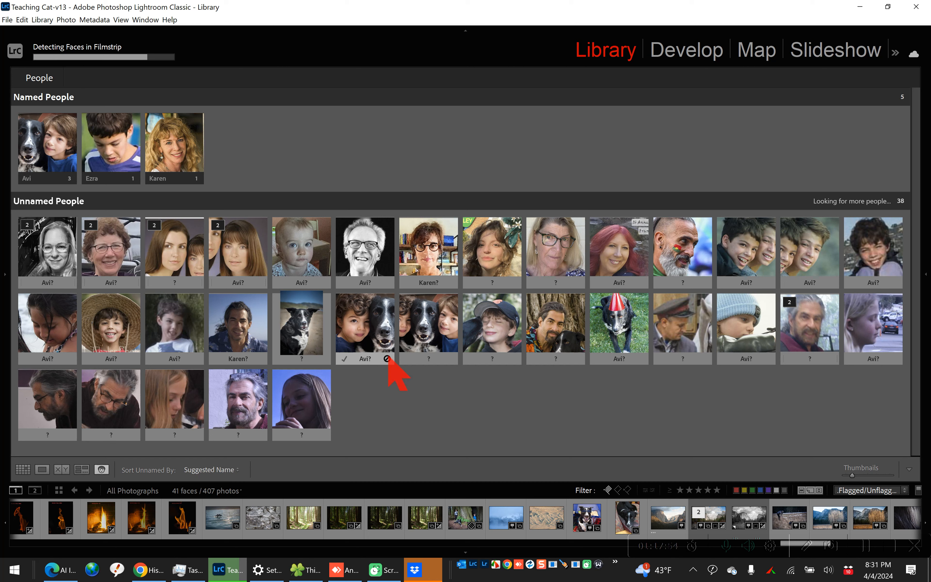
- Reject the suggested name for the curly-haired boy beside the dog and assign the name of the boy looking down
left_click(387, 359)
left_click(377, 358)
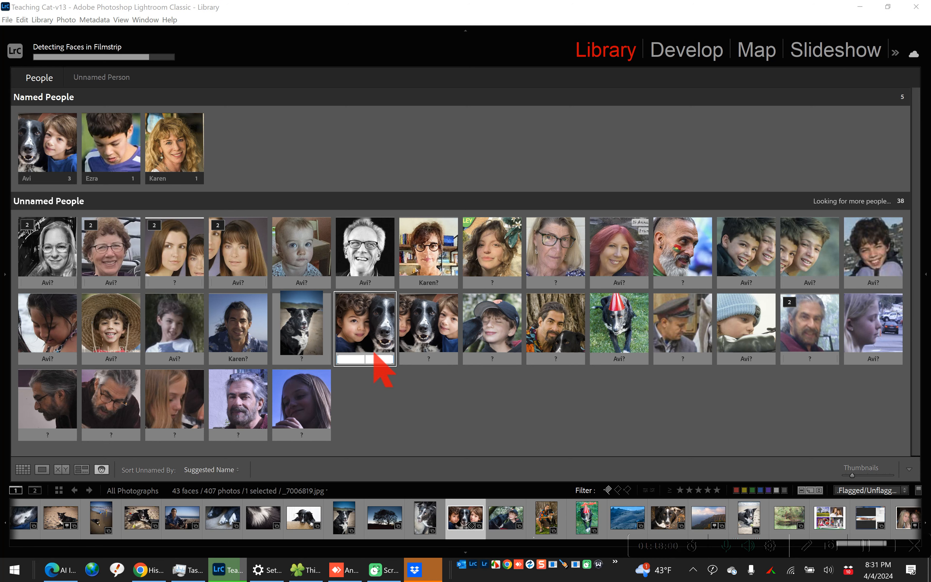
type("E")
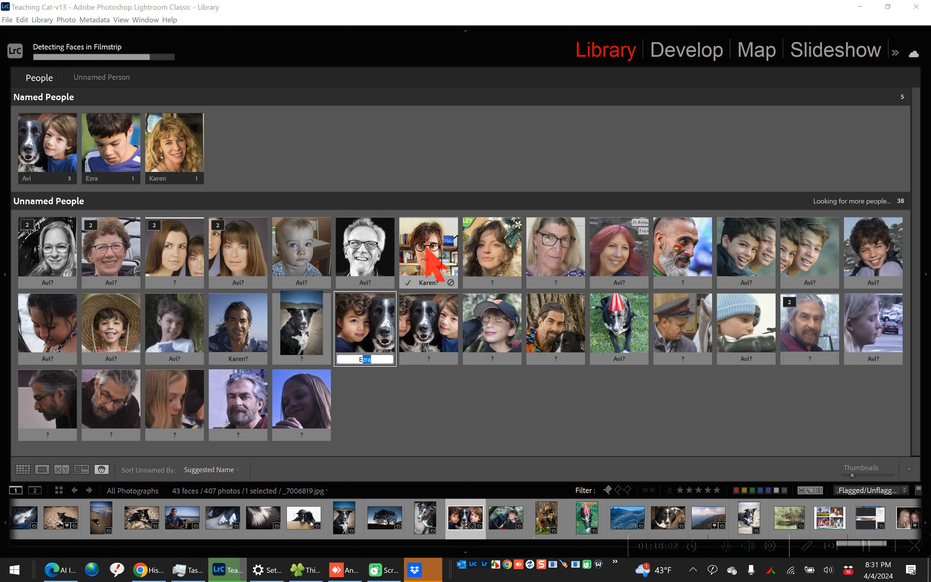
type("zra")
key("Return")
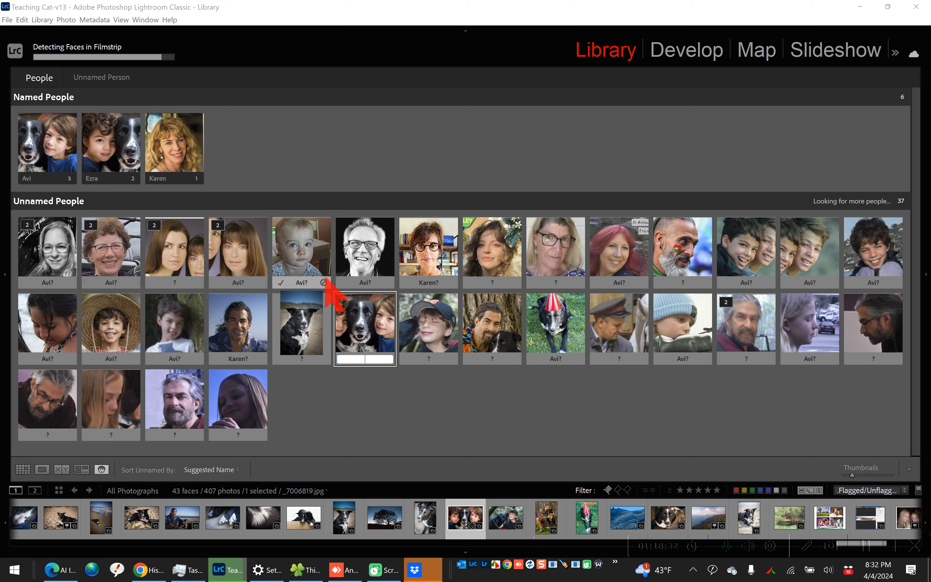
- Reject the suggested name for the baby's face and remove that face from the unnamed people
left_click(323, 282)
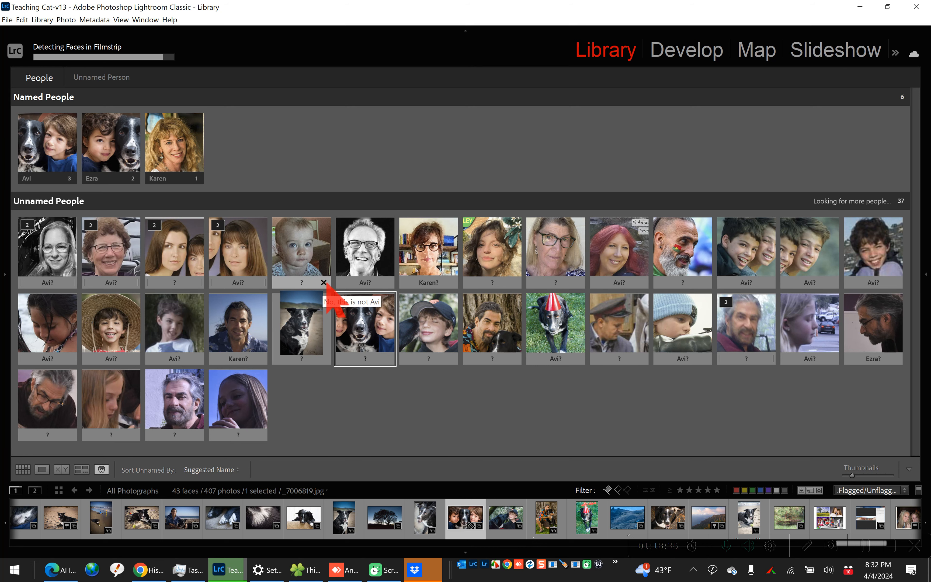
left_click(323, 282)
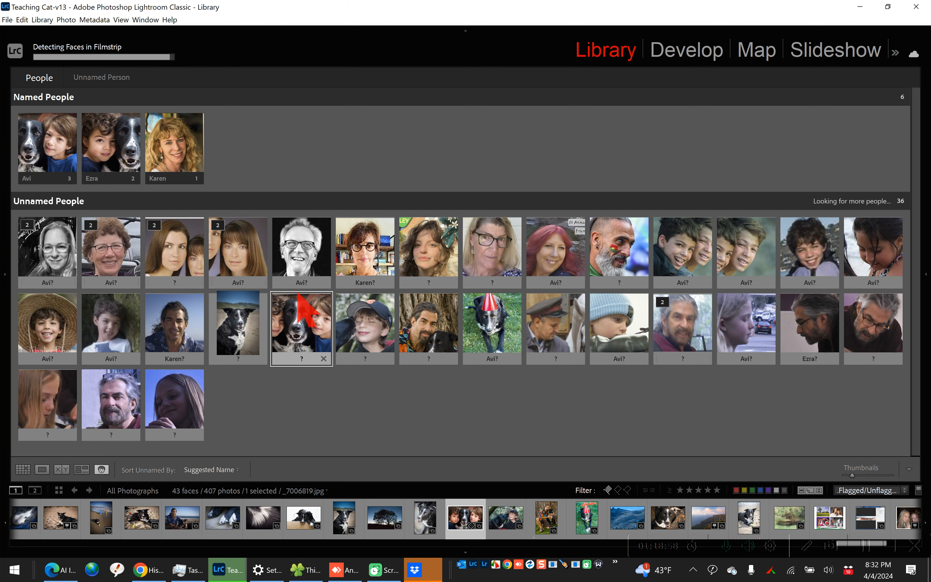
- Open the photo of the dog between the two boys to examine its face regions, and return to the People view
double_click(299, 324)
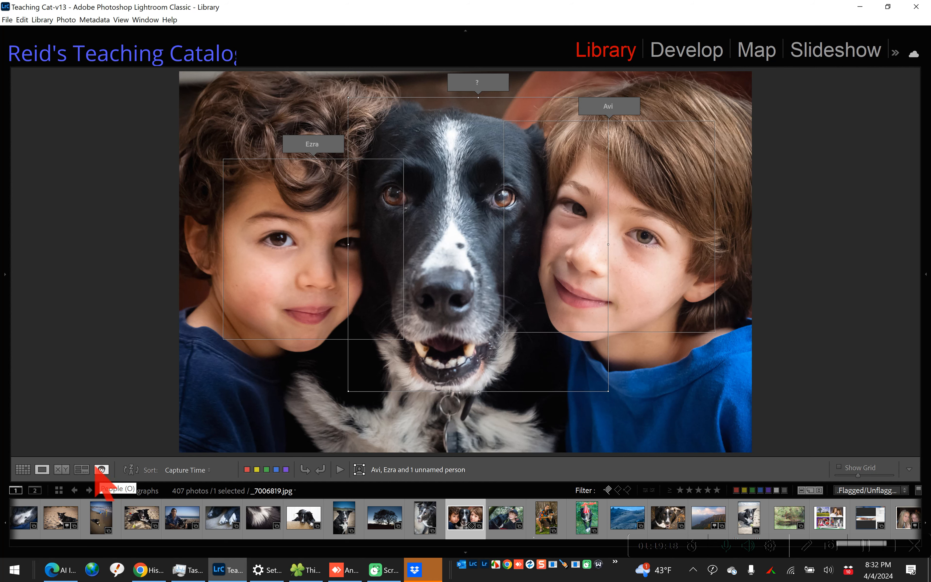
left_click(101, 469)
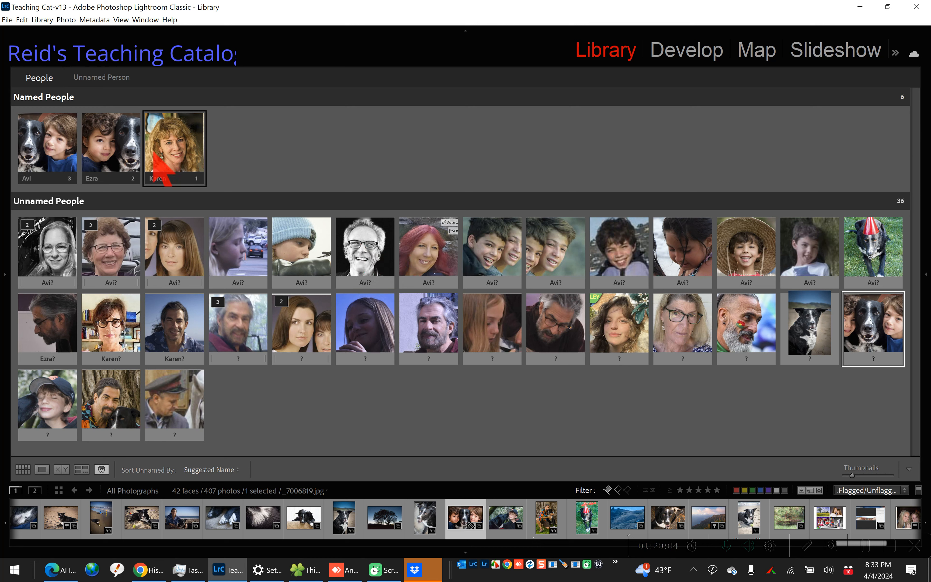
- Add the grey-bearded man's face to the curly-haired boy's named stack, open that stack and clear the name from the man's face
left_click_drag(153, 153, 106, 142)
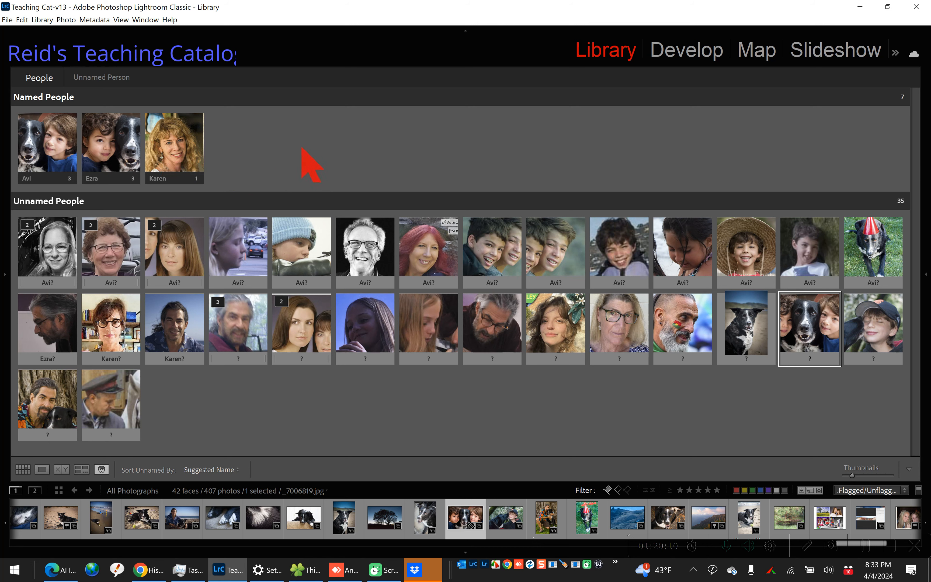
double_click(103, 136)
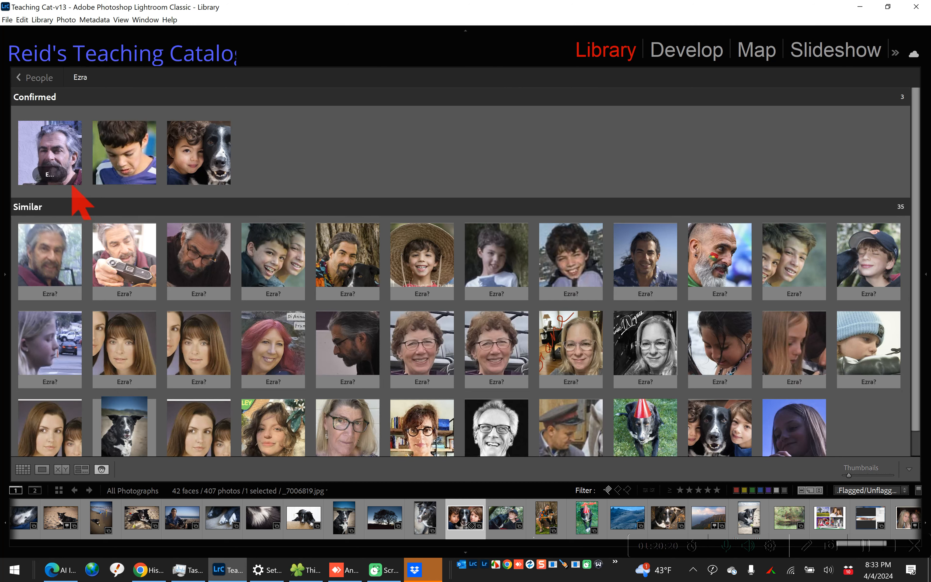
left_click(63, 172)
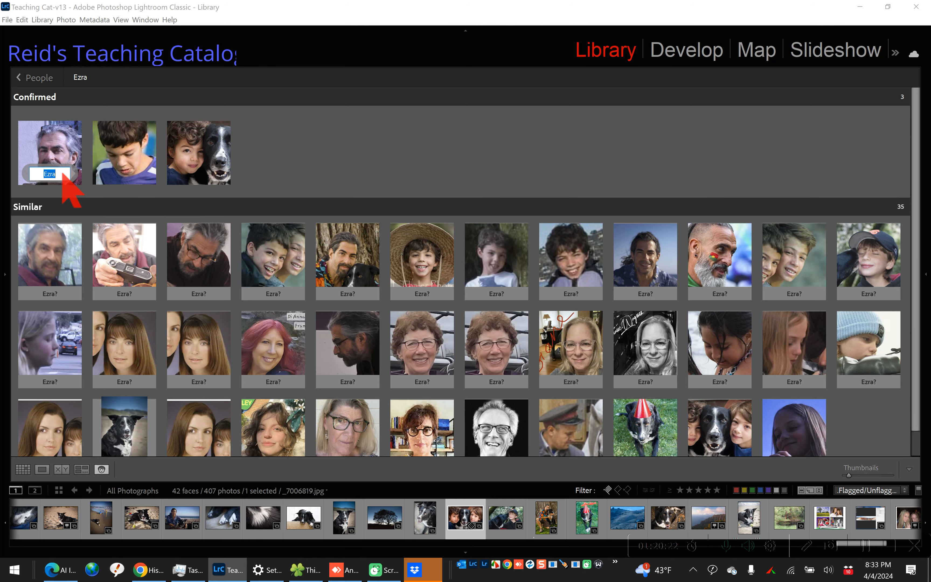
key("BackSpace")
key("Return")
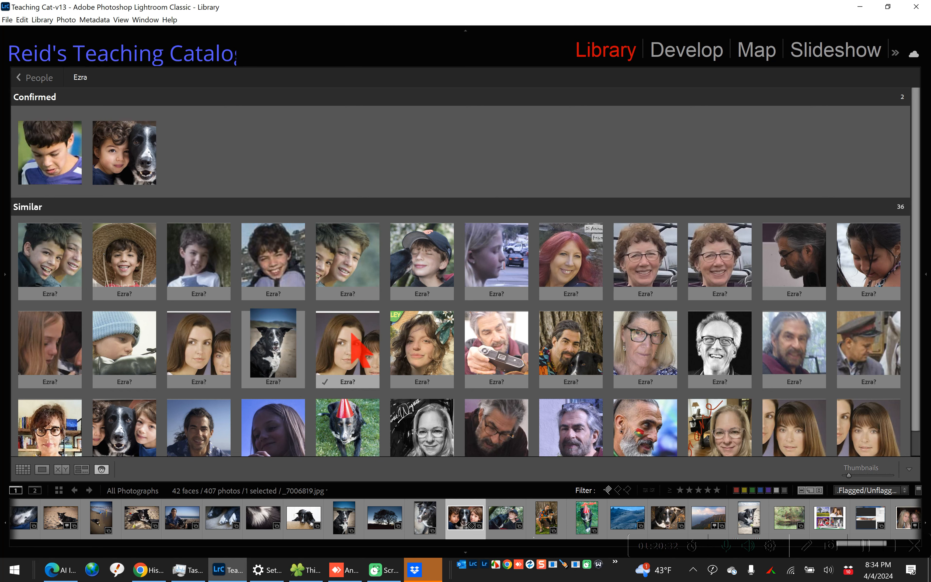
- Shrink the thumbnails in the named boy's view so that all similar faces fit
scroll(351, 334, "down", 1)
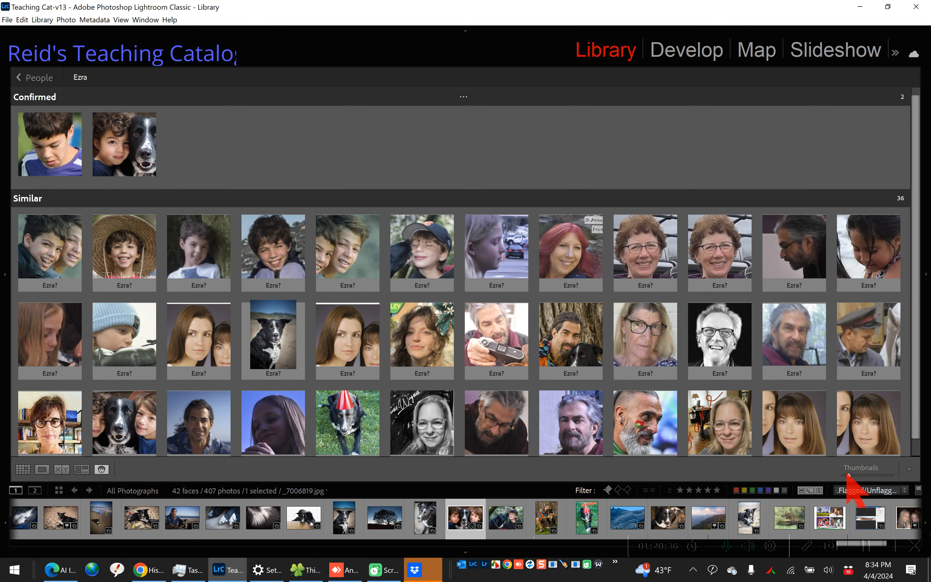
left_click_drag(849, 475, 844, 475)
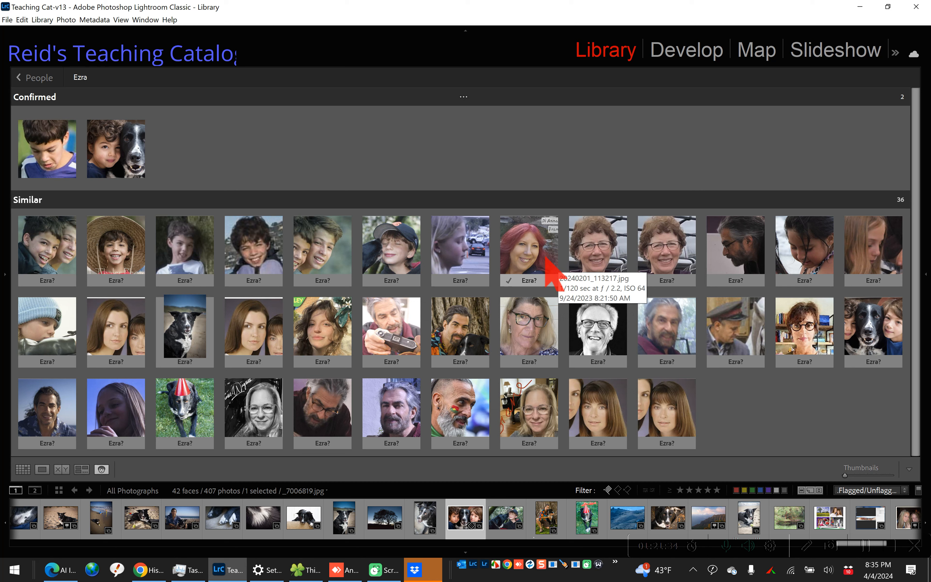
- Return to the photo grid with the side panels shown and examine where the person keywords sit in the keyword hierarchy
key("g")
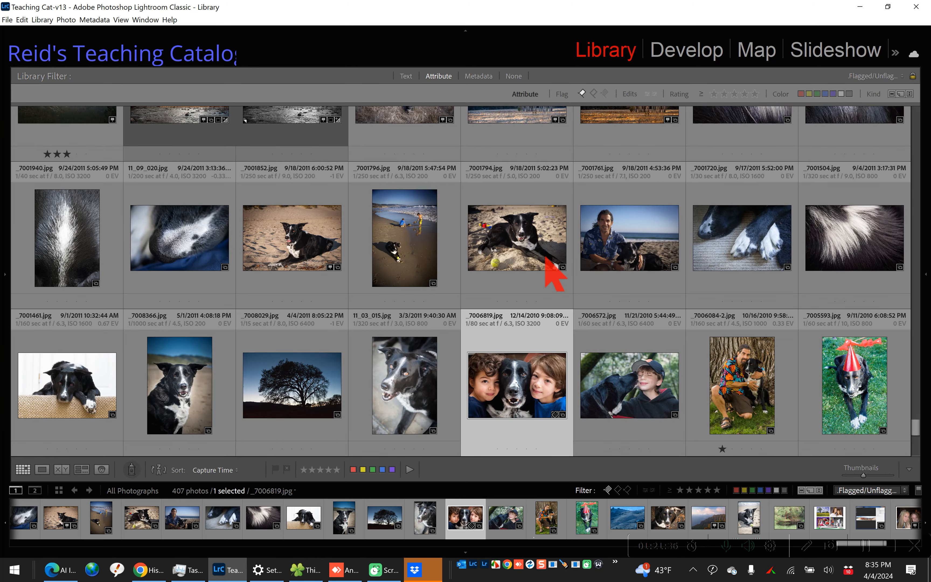
key("Tab")
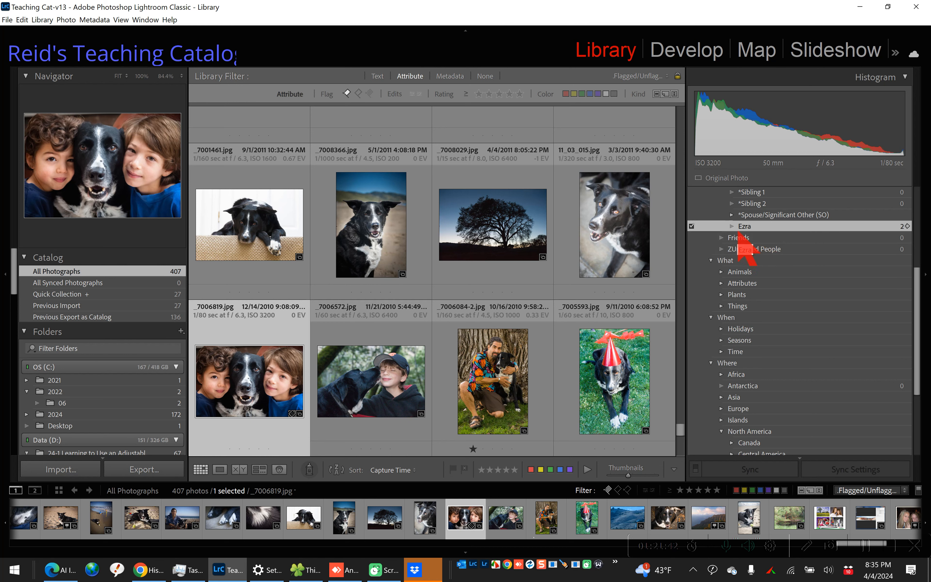
scroll(744, 235, "up", 2)
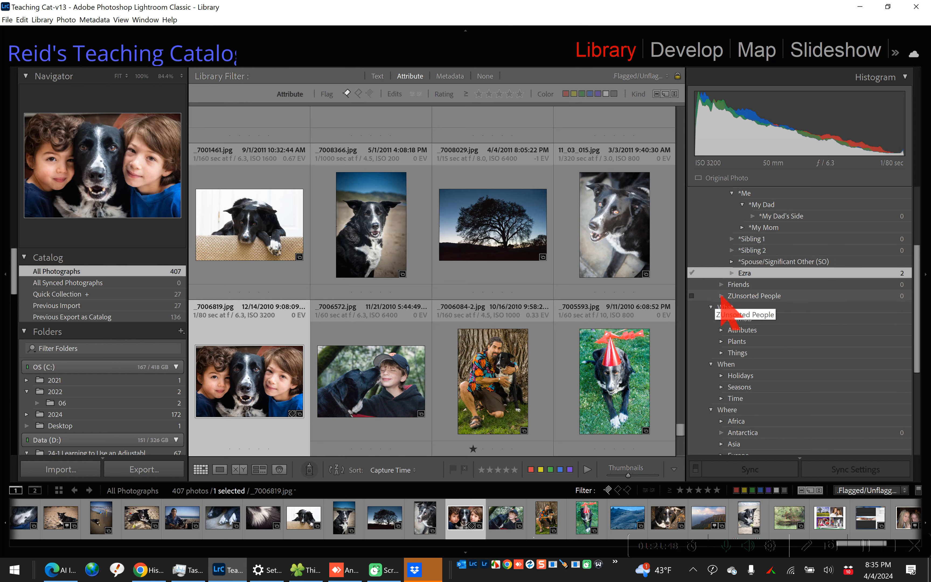
scroll(752, 294, "up", 2)
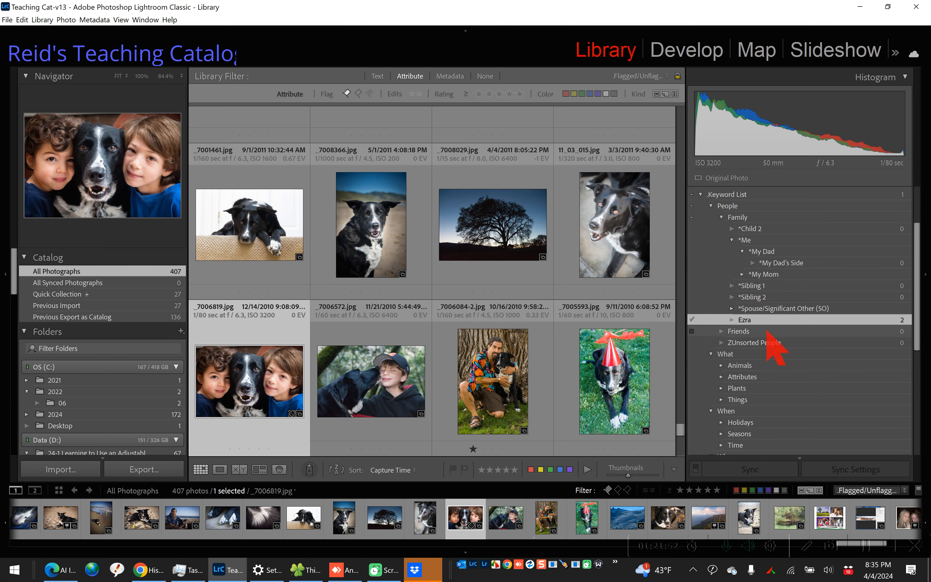
scroll(769, 342, "down", 2)
scroll(769, 346, "down", 4)
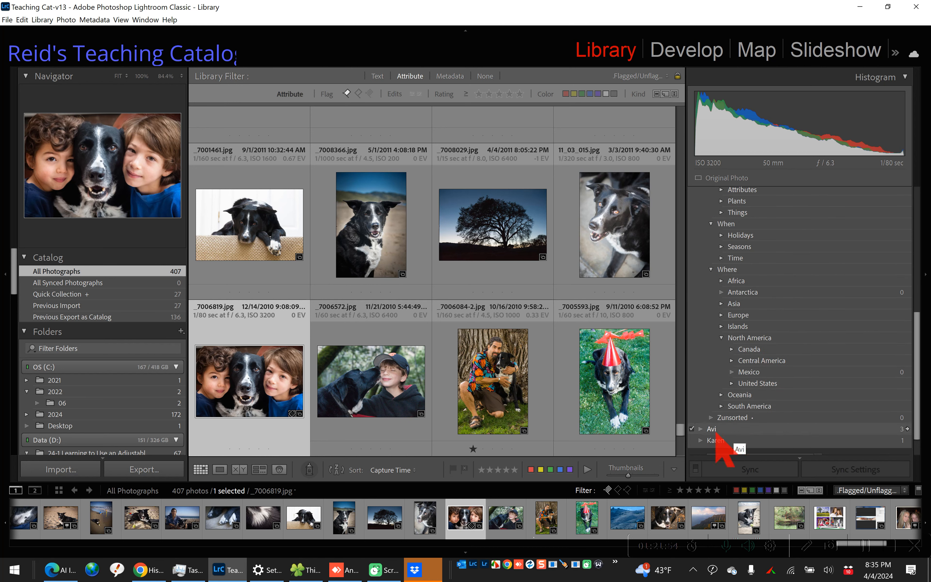
- Make ZUnsorted People the parent keyword under which new person keywords are placed
scroll(737, 427, "up", 3)
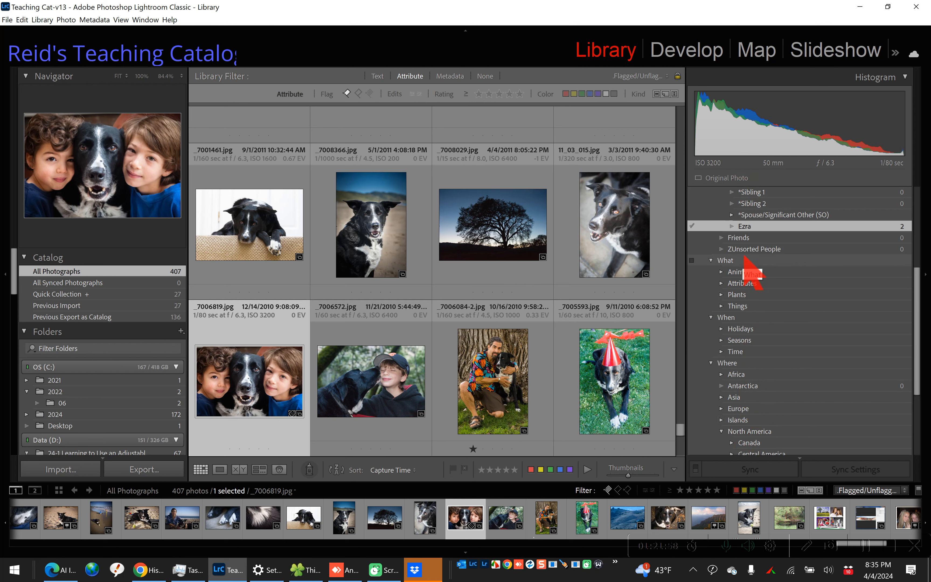
right_click(753, 250)
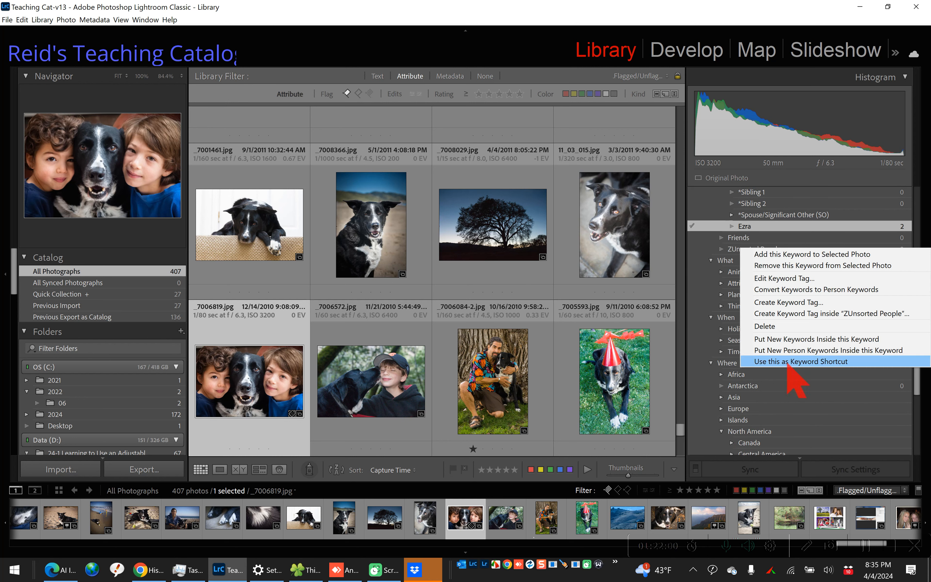
left_click(784, 351)
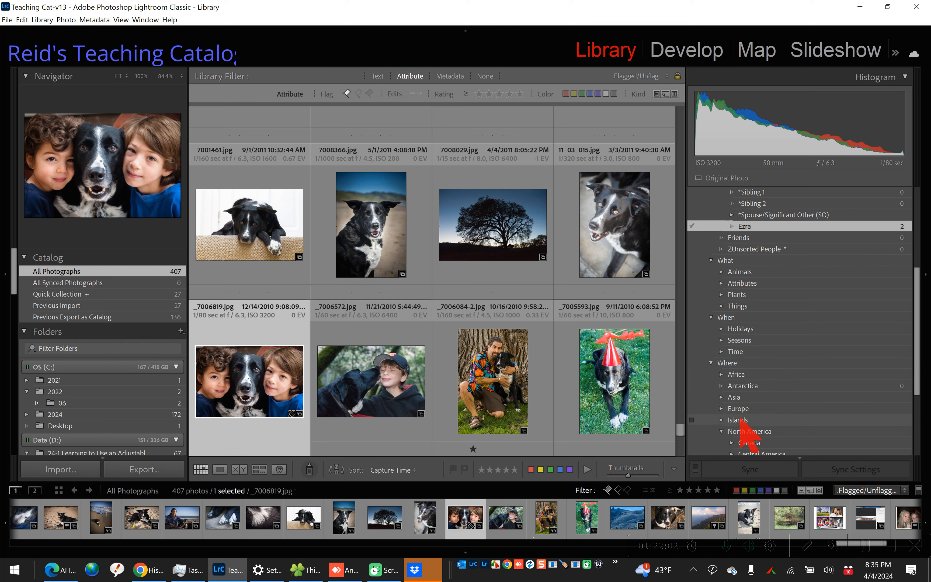
- Move the two loose person keywords at the end of the keyword hierarchy into ZUnsorted People
scroll(739, 438, "down", 3)
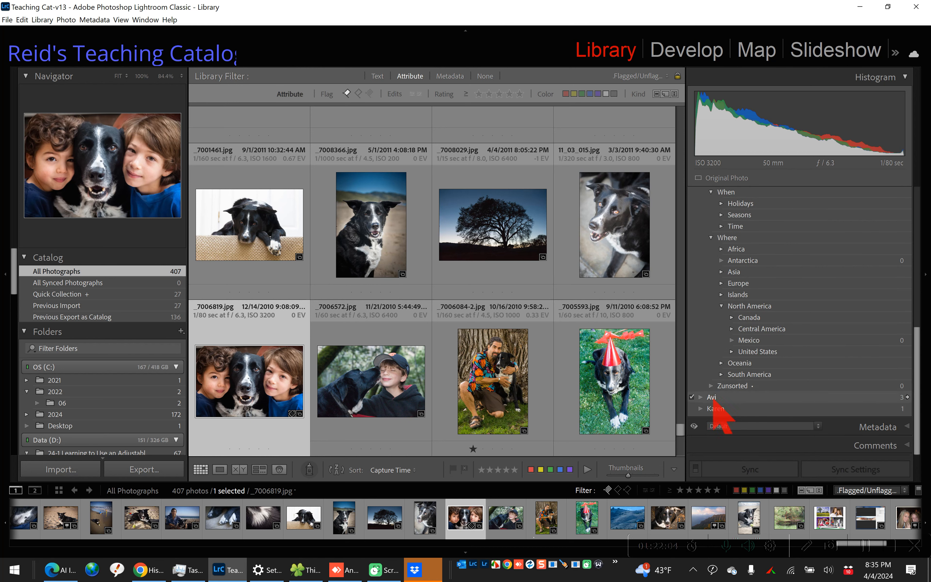
scroll(746, 310, "up", 4)
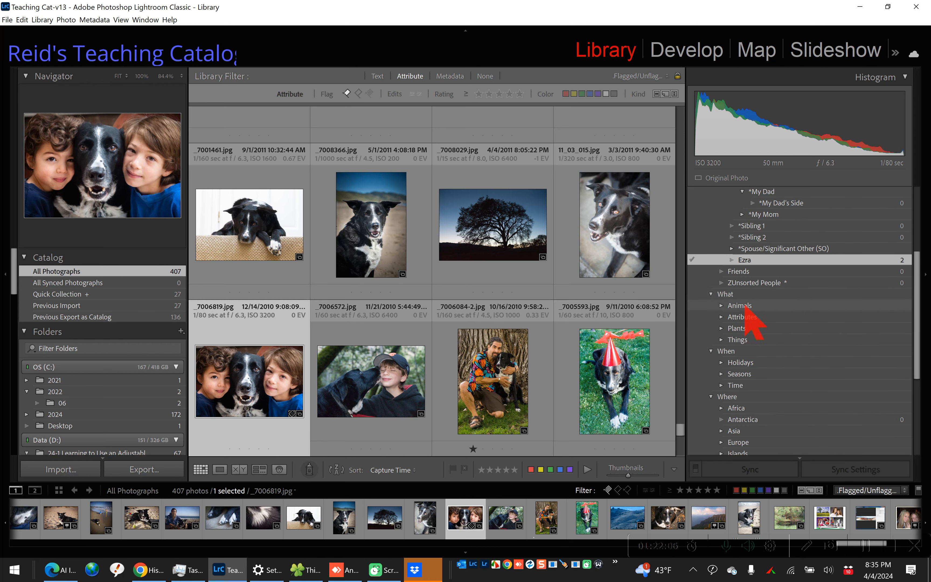
scroll(741, 352, "down", 4)
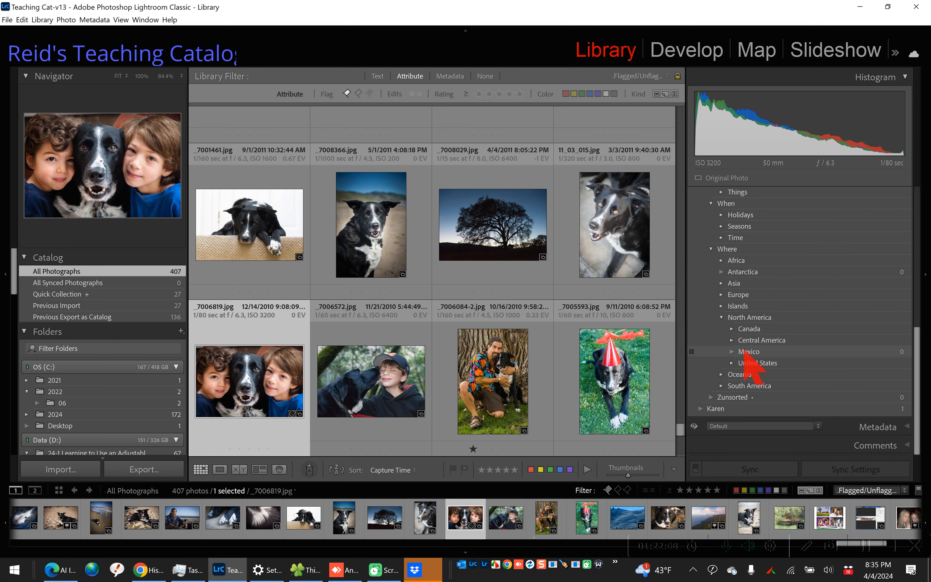
scroll(721, 385, "up", 1)
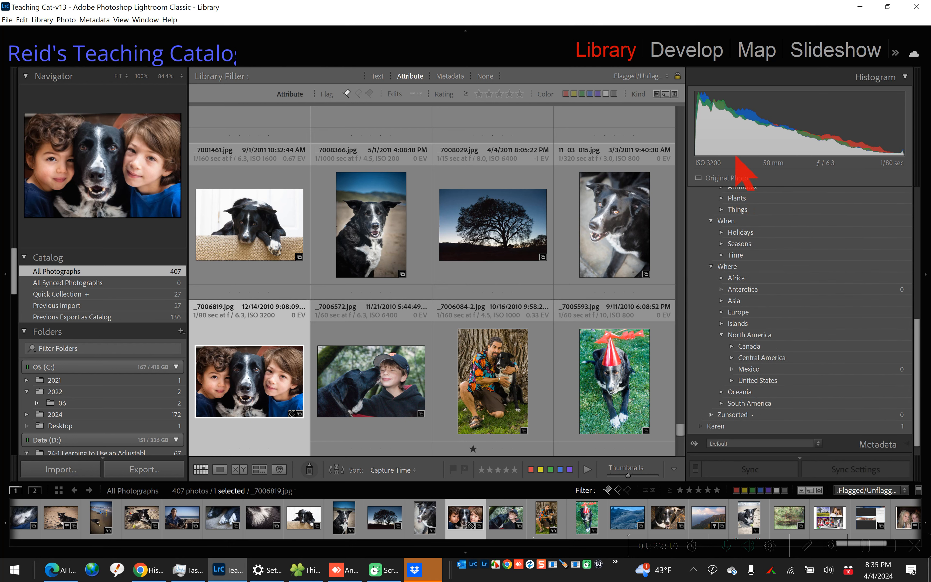
scroll(740, 224, "up", 3)
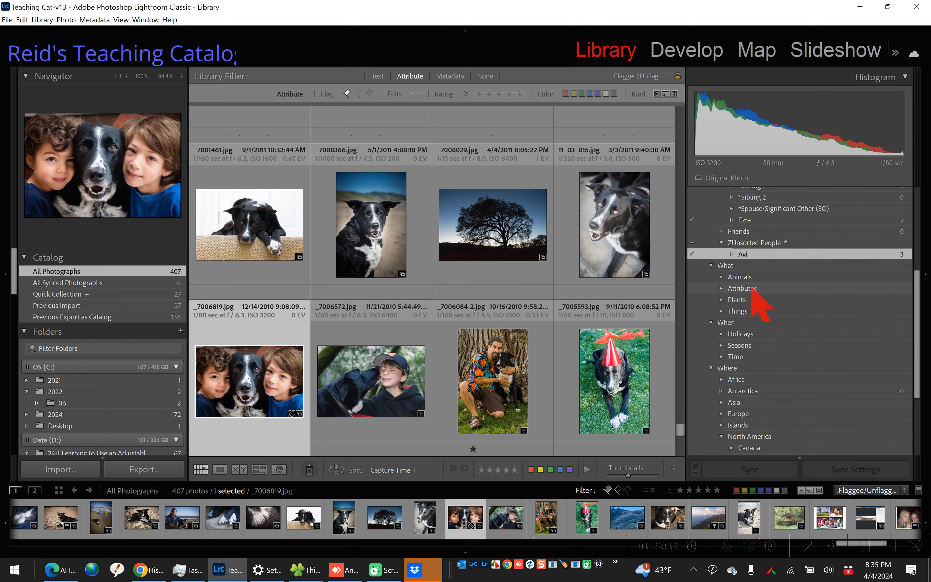
left_click_drag(752, 256, 753, 245)
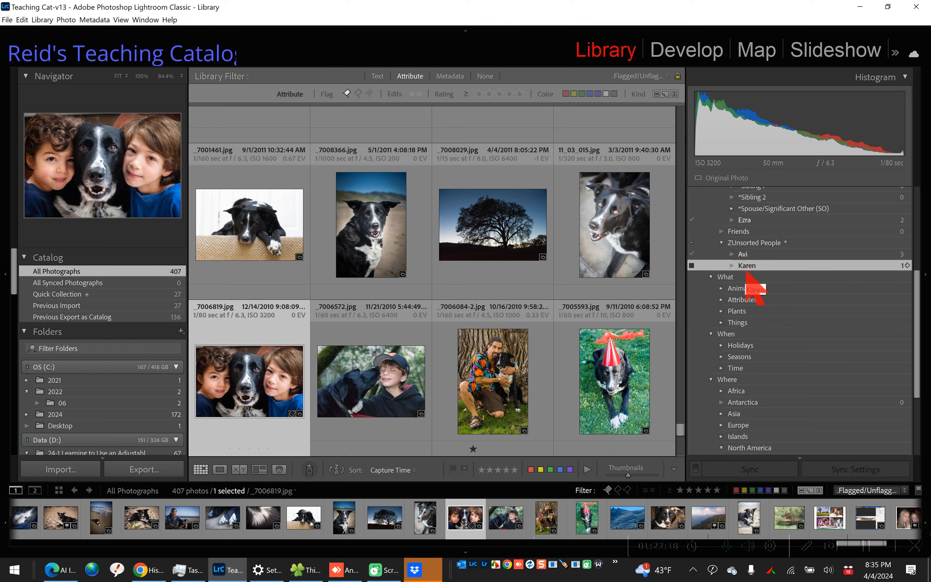
- Move both person keywords from ZUnsorted People into the Family keyword
scroll(753, 269, "down", 1)
scroll(753, 268, "up", 3)
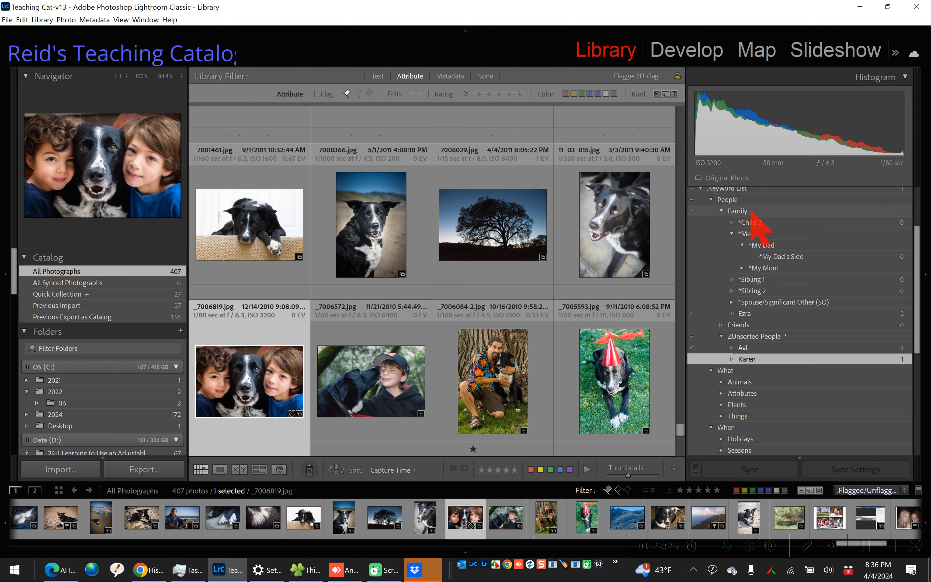
left_click_drag(751, 212, 753, 216)
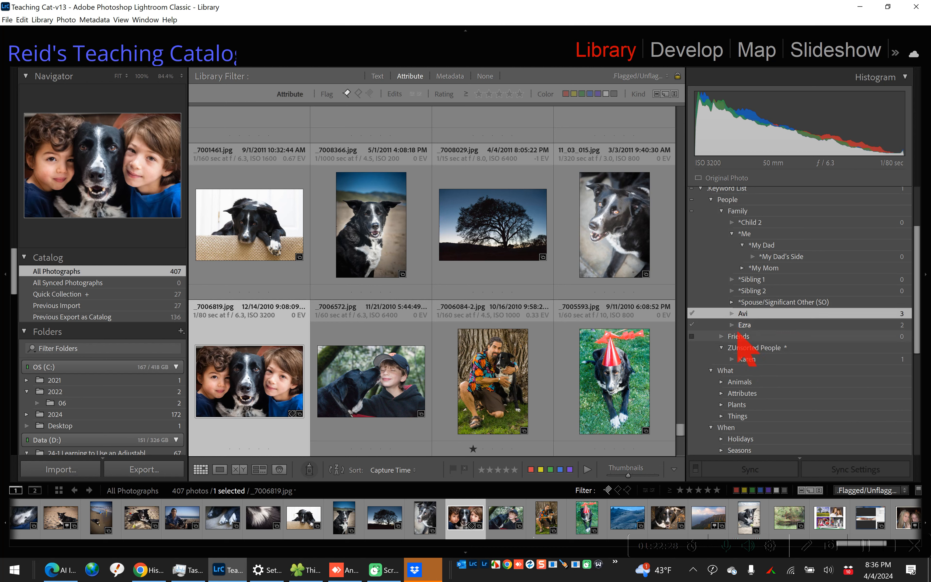
left_click(749, 360)
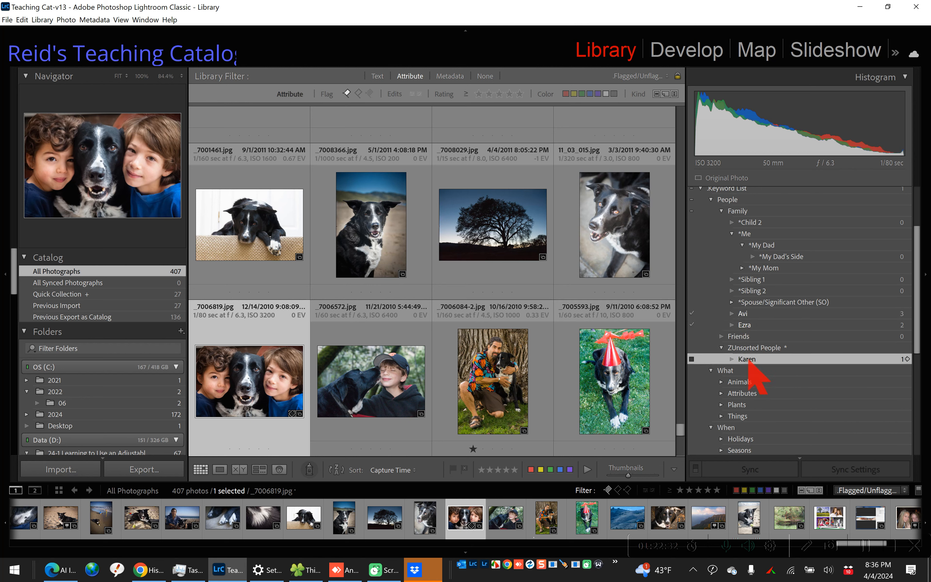
scroll(741, 222, "up", 2)
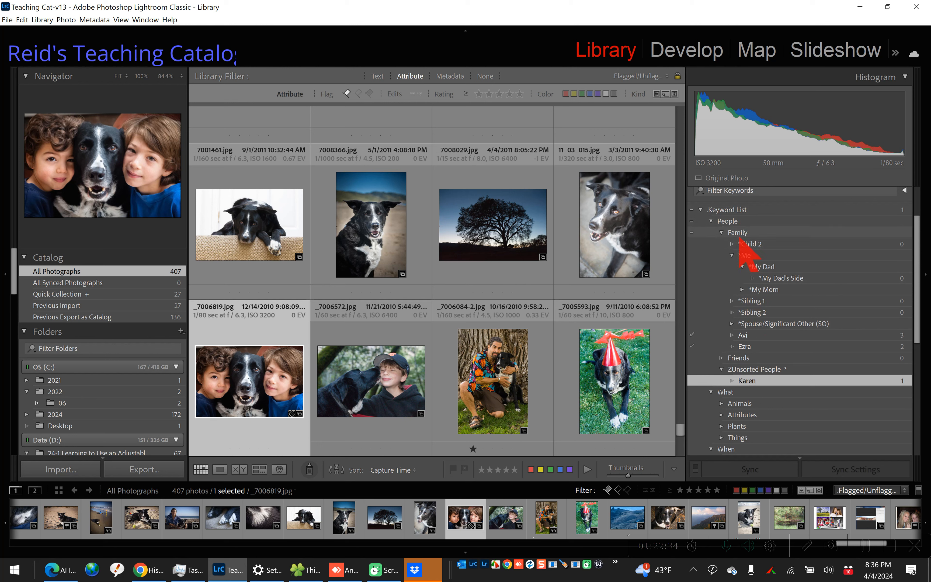
left_click_drag(741, 235, 741, 235)
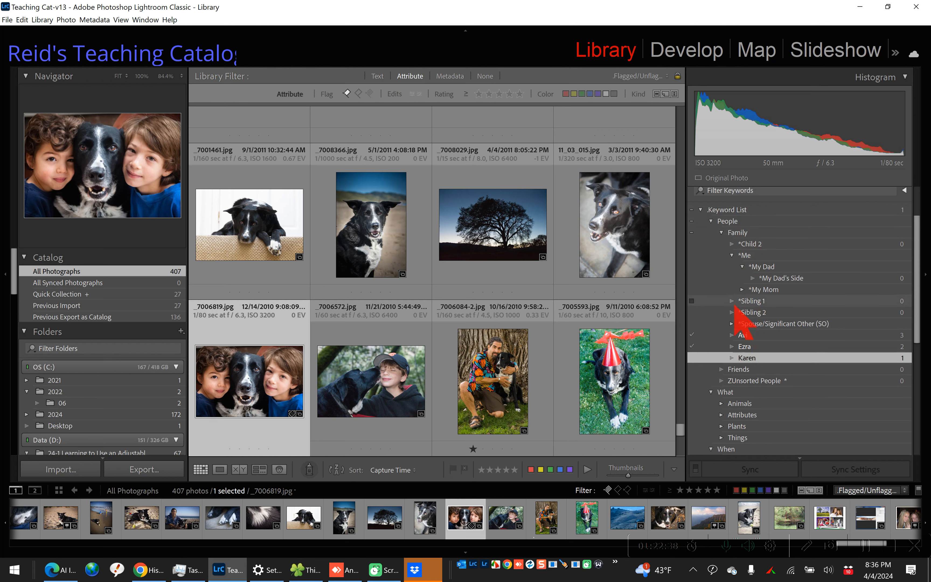
left_click_drag(717, 268, 715, 268)
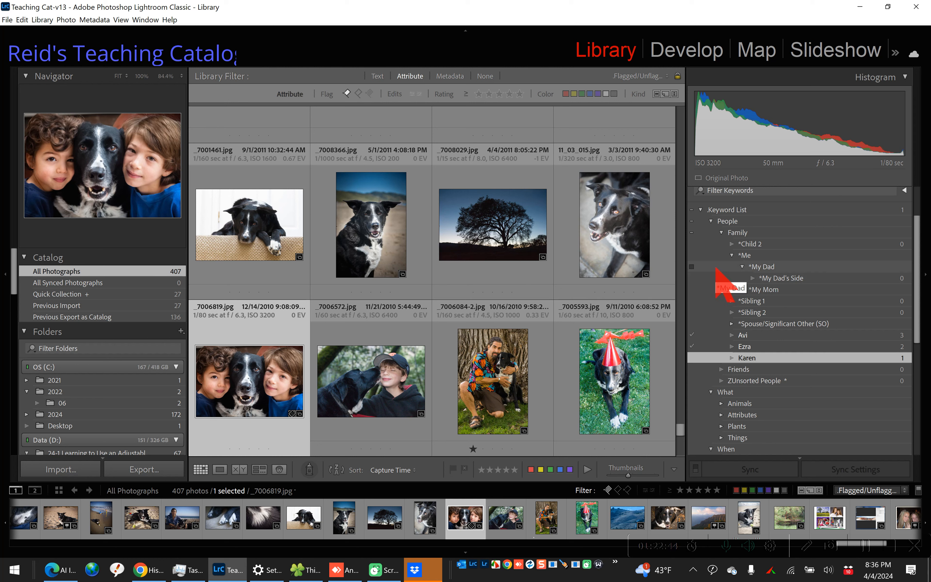
left_click_drag(715, 268, 715, 268)
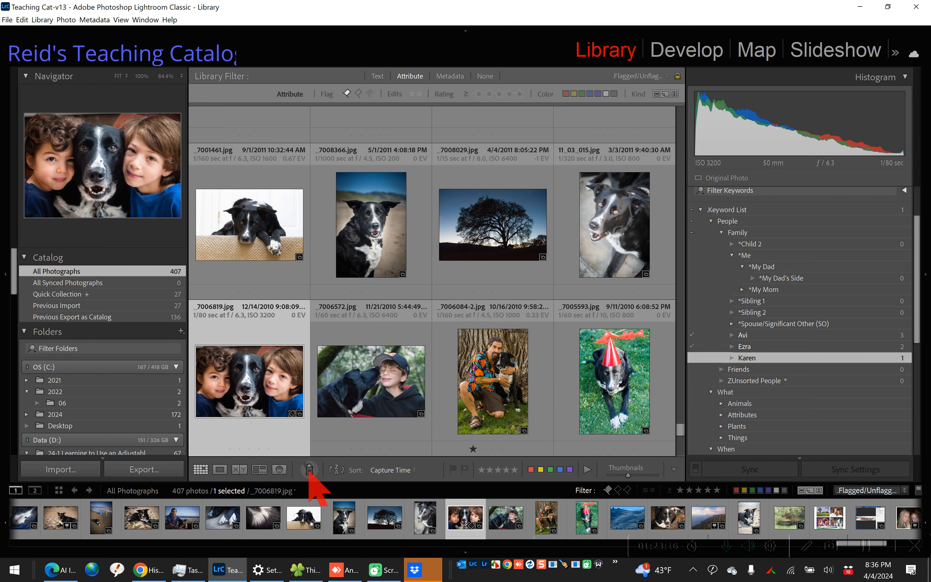
- Activate the Painter tool for painting keywords and set its keyword to Ellie
left_click(308, 468)
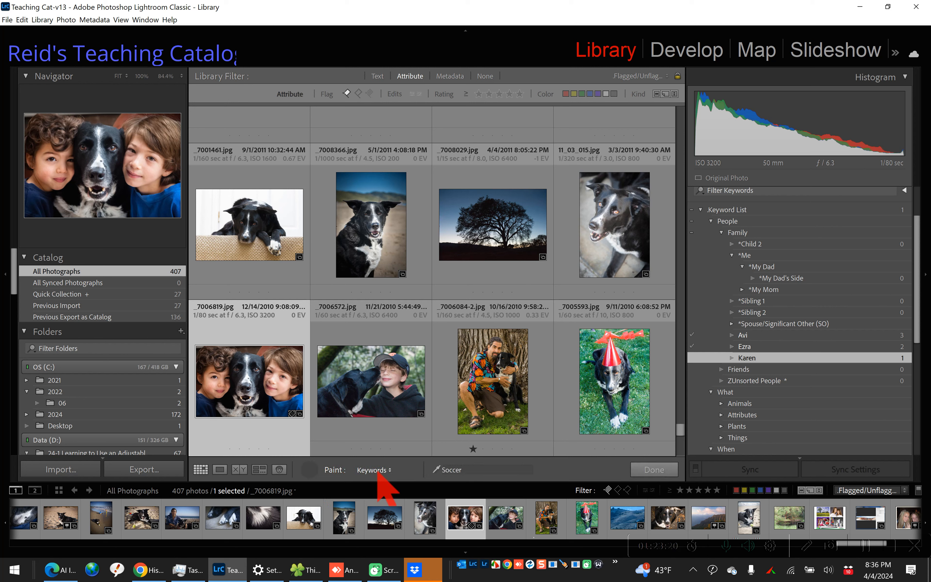
left_click(372, 470)
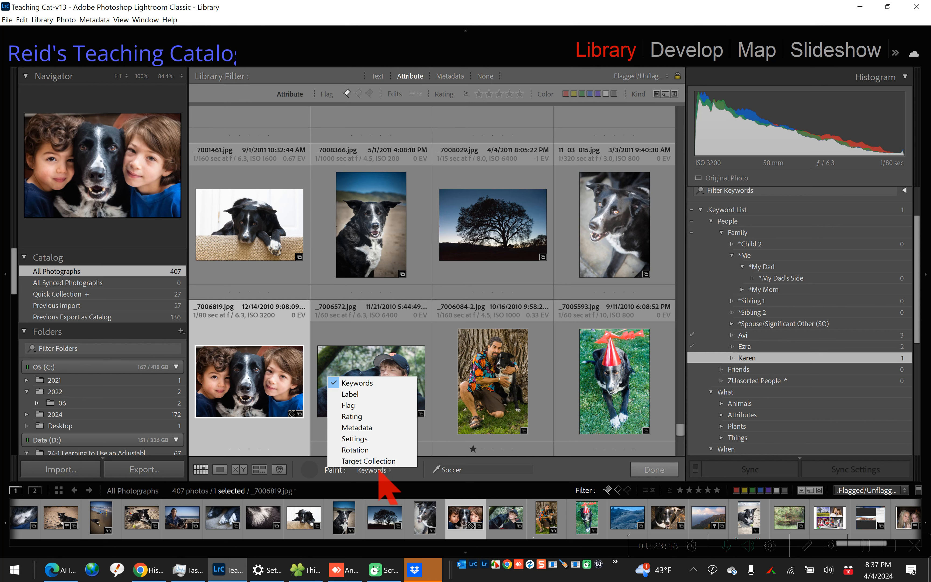
left_click(460, 470)
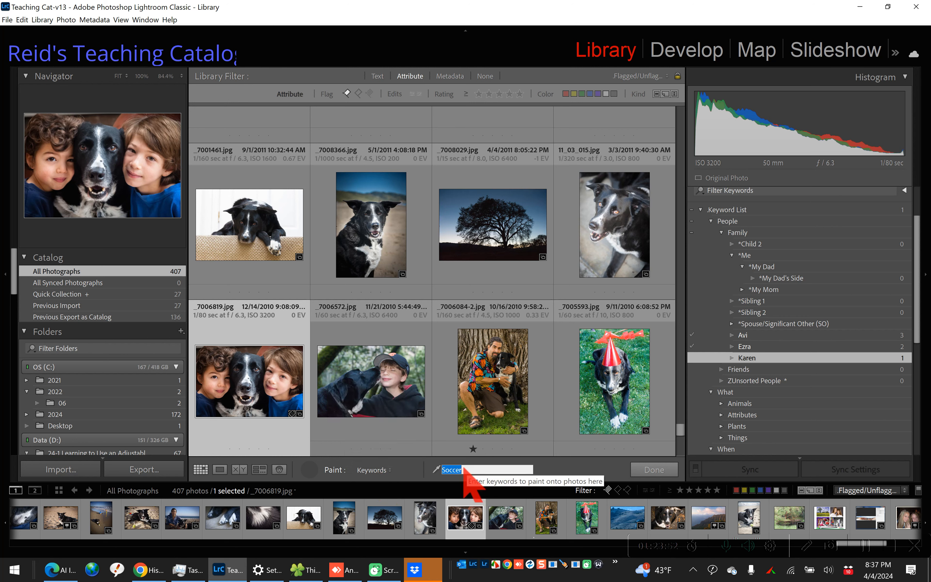
type("E")
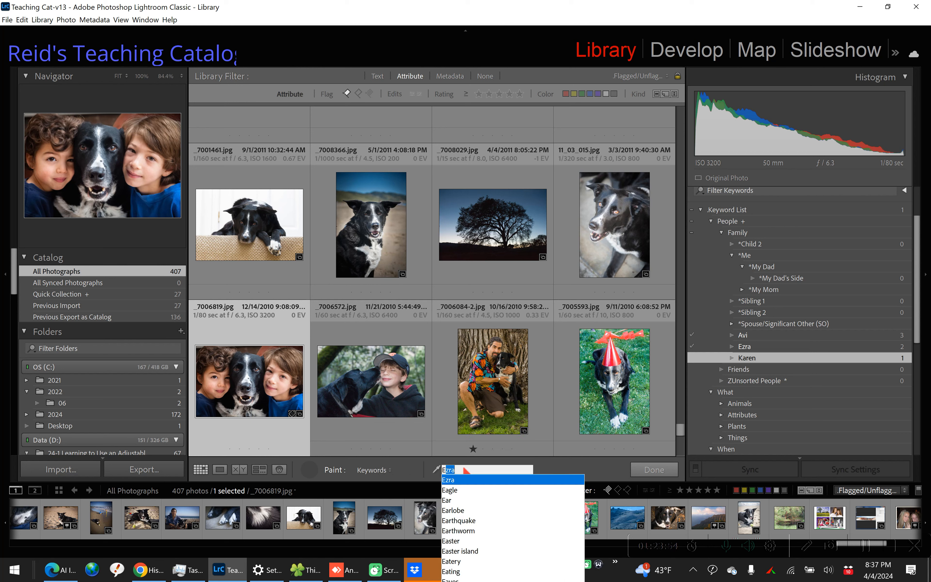
type("llie")
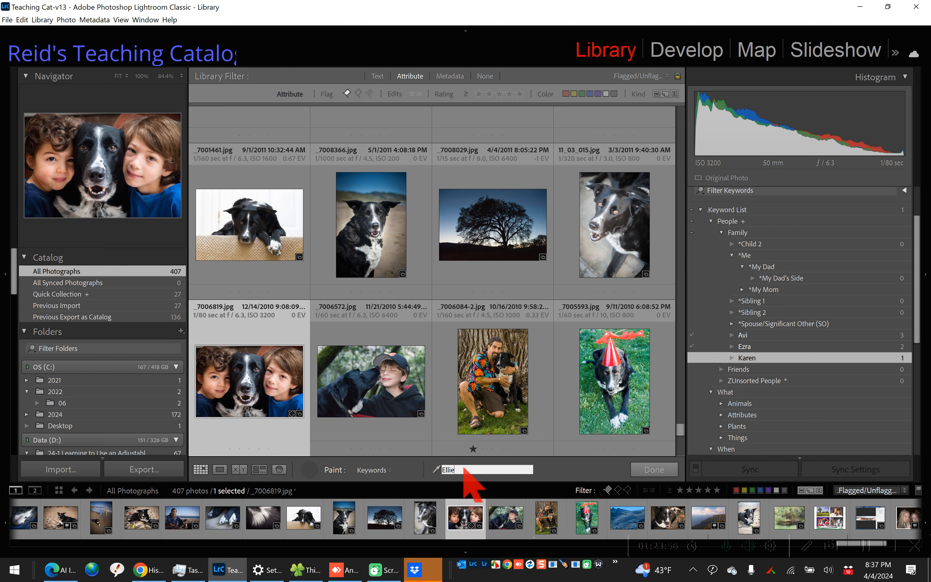
key("Return")
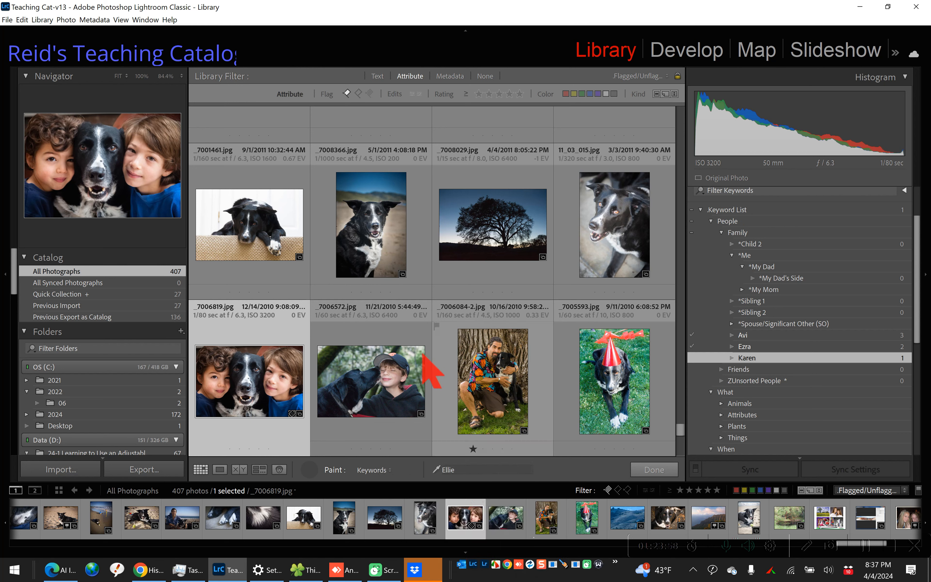
- Paint the Ellie keyword onto _7001461.jpg, the dog resting on the couch, and select that photo to check its keyword tags
scroll(778, 188, "up", 2)
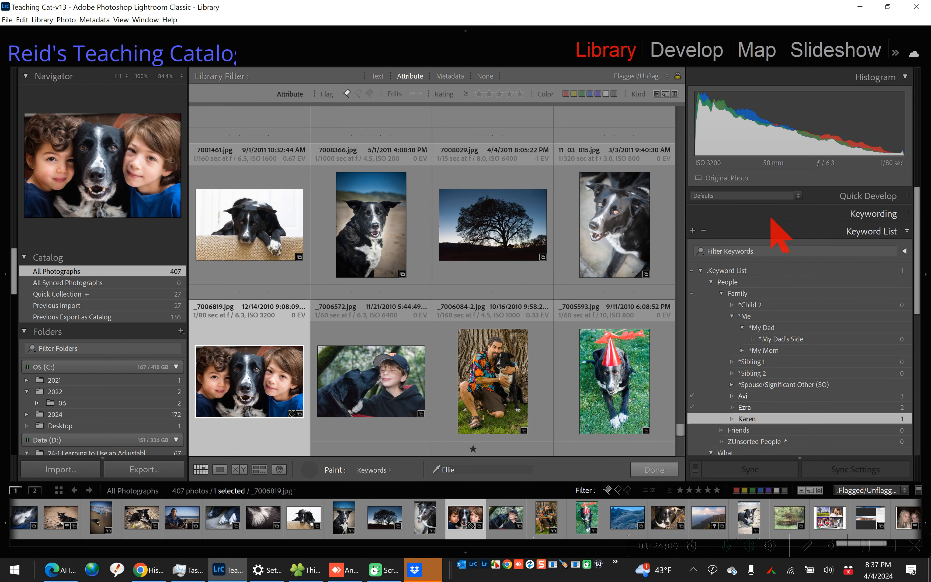
left_click(873, 214)
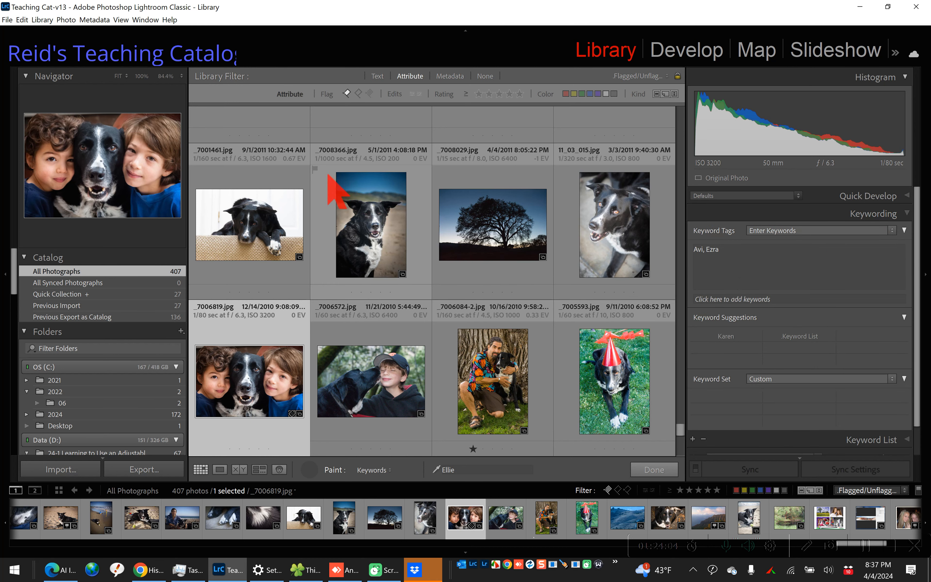
left_click(249, 214)
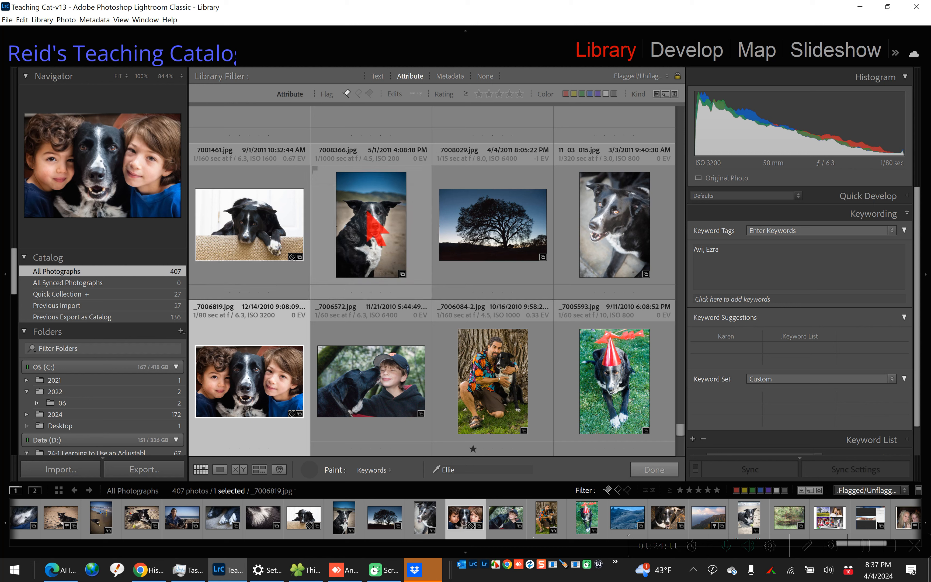
left_click(257, 197)
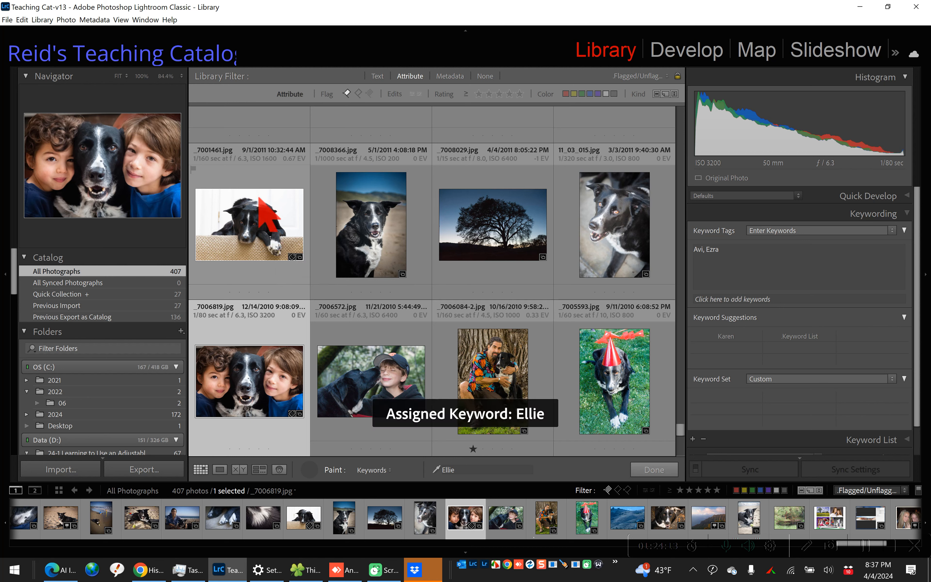
left_click(265, 179)
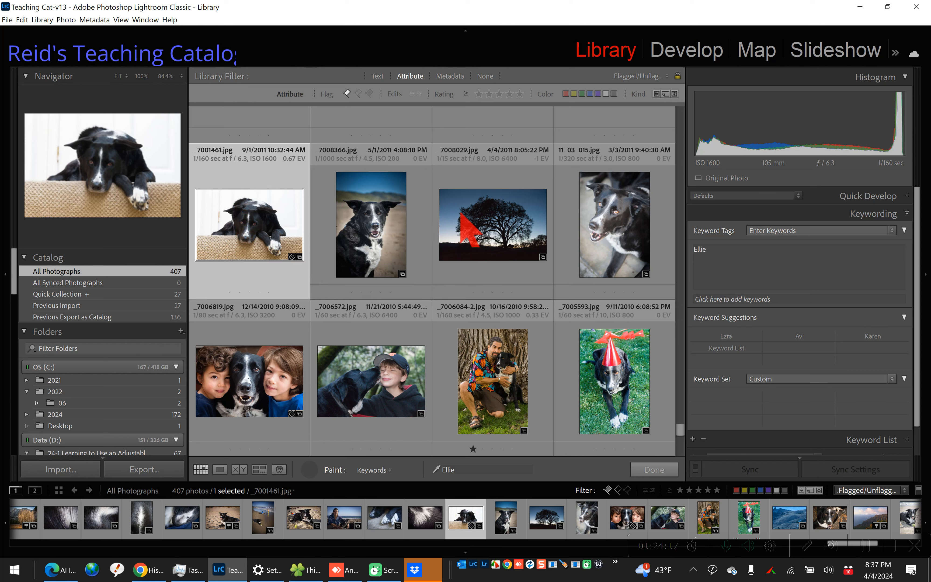
mouse_move(714, 252)
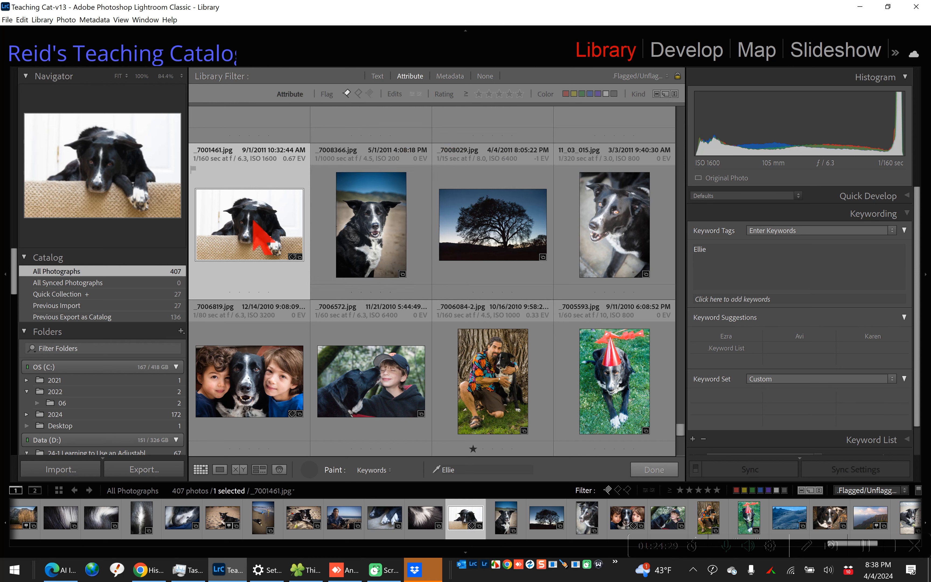
- Paint the Ellie keyword onto _7008366.jpg and the row of four dog photos from _7006819.jpg to _7005593.jpg
left_click(359, 224)
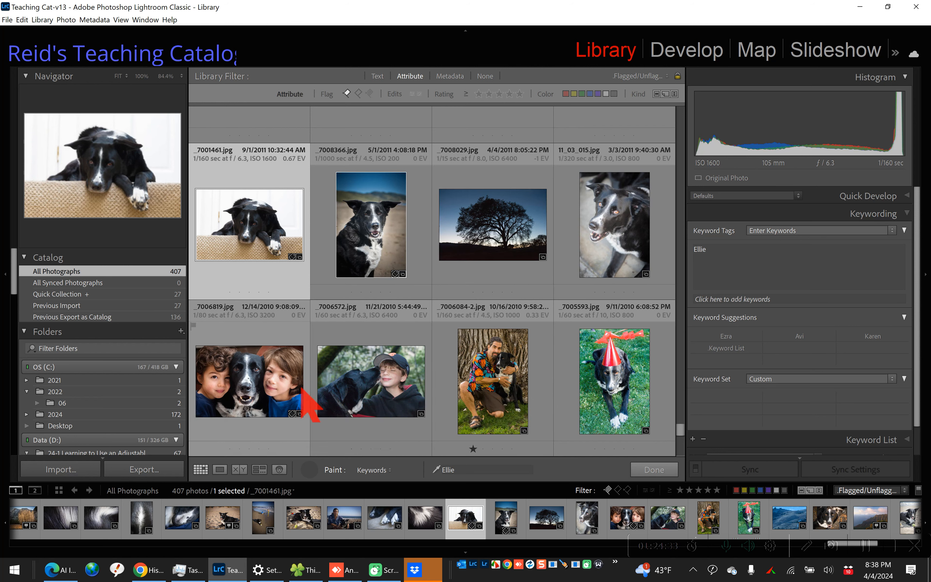
mouse_move(257, 367)
left_mouse_down()
mouse_move(446, 405)
mouse_move(565, 411)
mouse_move(613, 380)
left_mouse_up()
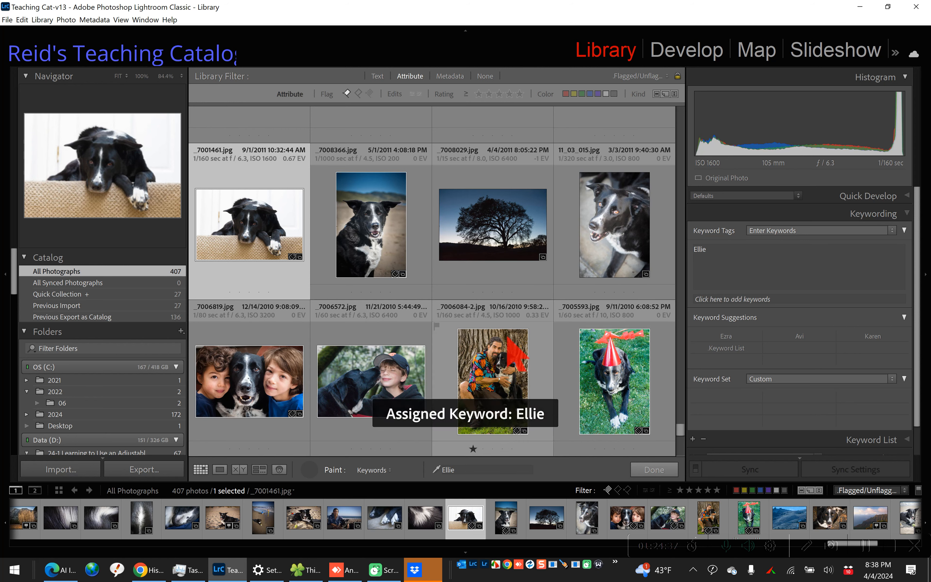
- Paint the Ellie keyword onto the dog photos 06_09_201.jpg and 06_05_074.jpg
scroll(348, 390, "down", 3)
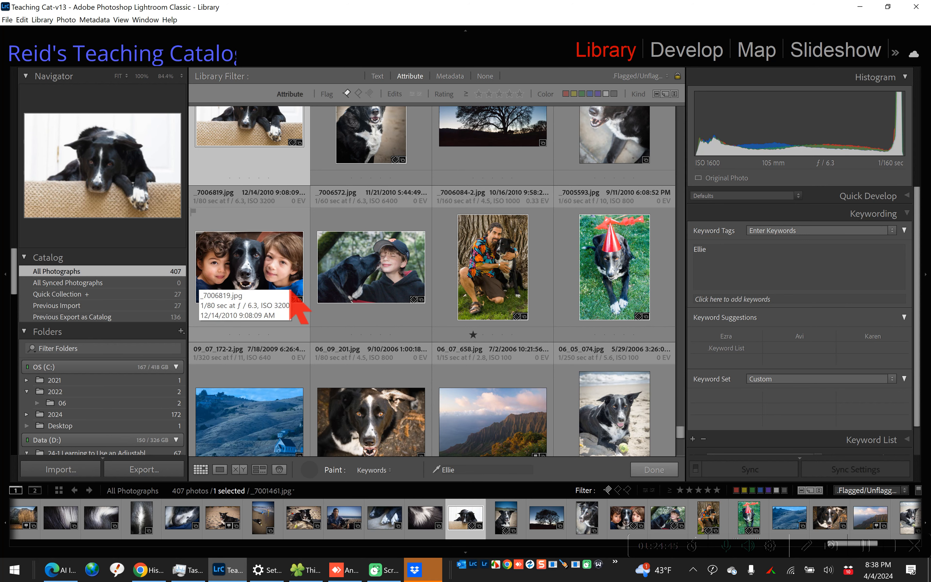
scroll(291, 298, "down", 3)
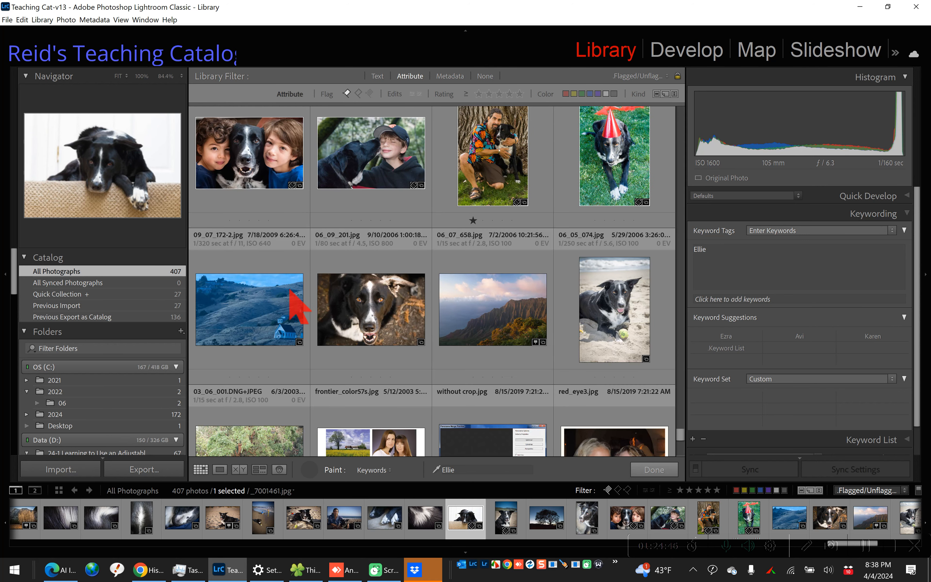
left_click(355, 298)
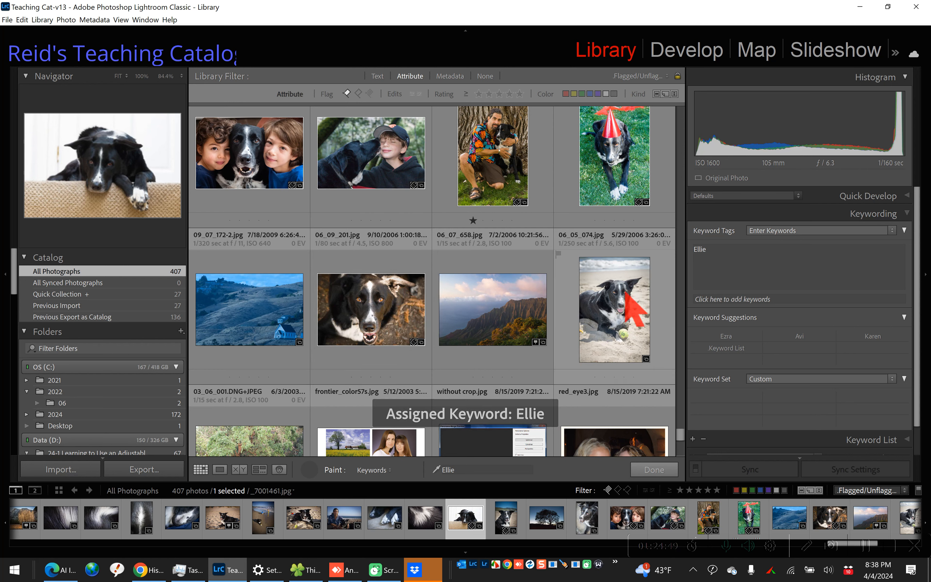
left_click(620, 282)
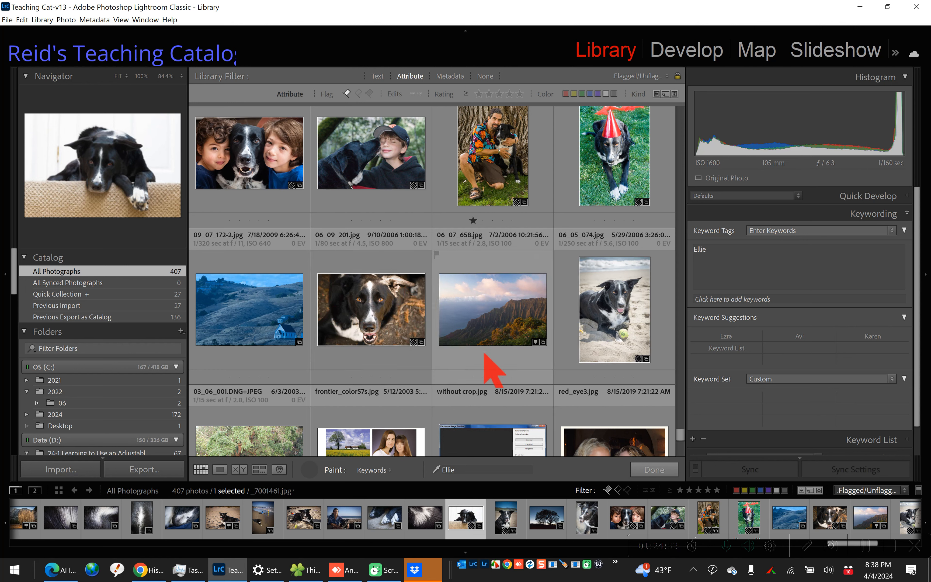
- Paint the Ellie keyword onto the landscape photo 06_07_658.jpg, select it to check its tags, and erase the keyword with the Painter
left_click(478, 314)
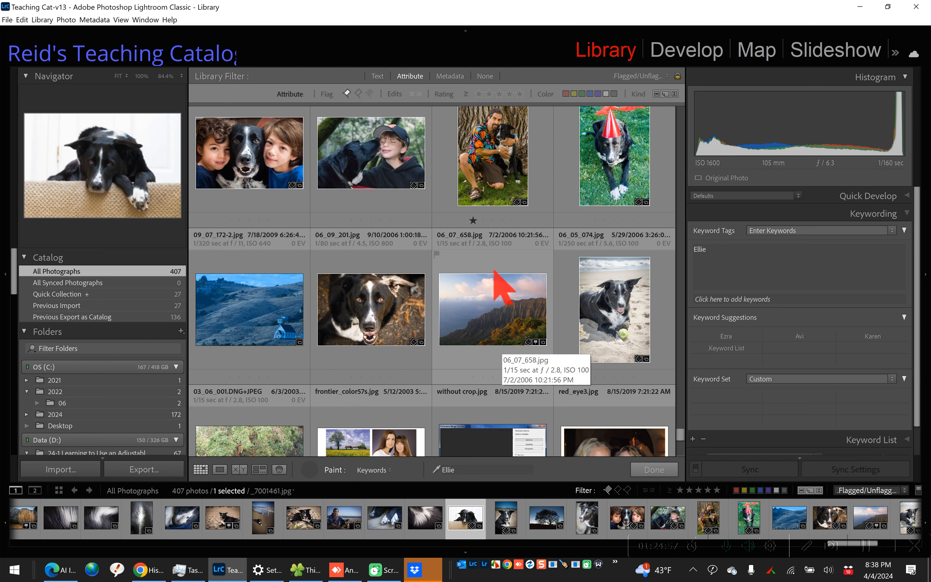
left_click(481, 262)
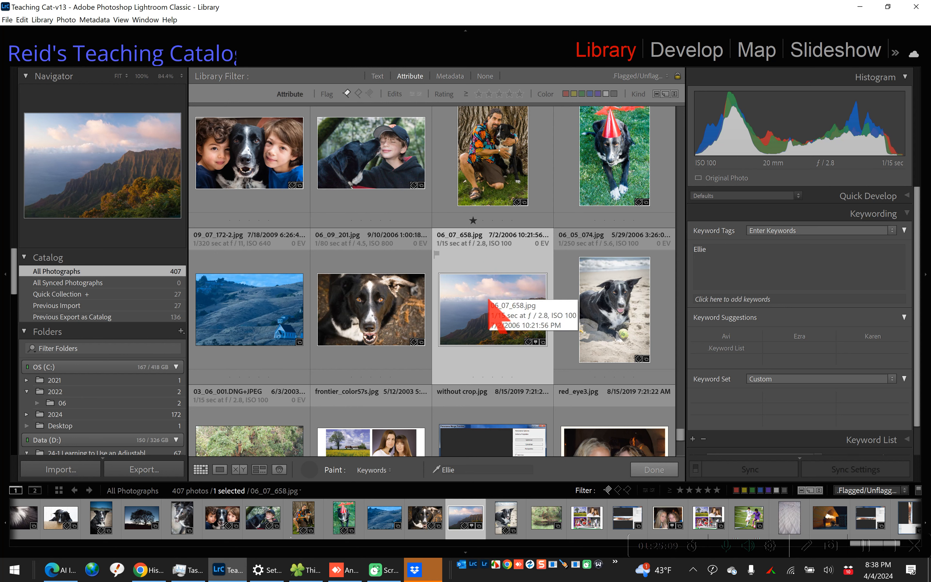
key("alt")
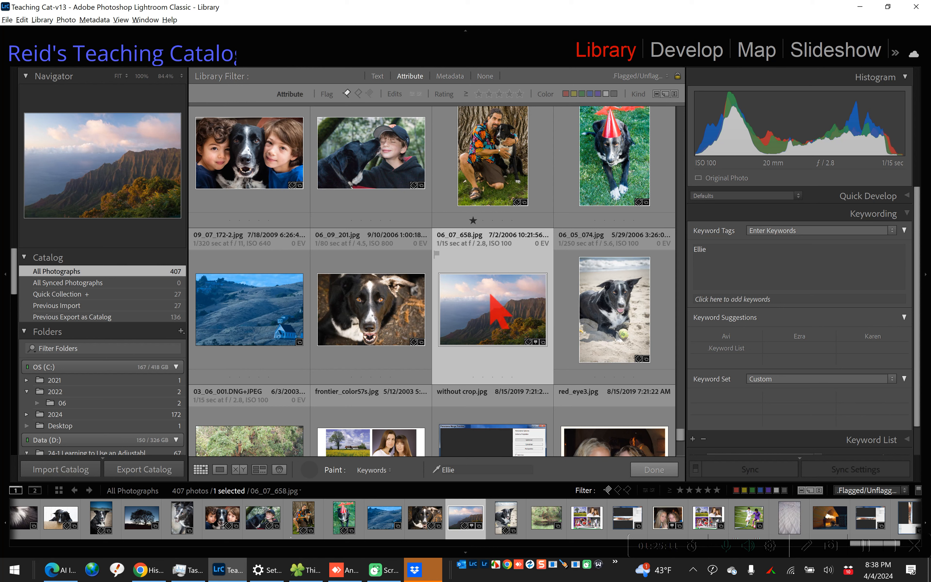
left_click(491, 294, "alt")
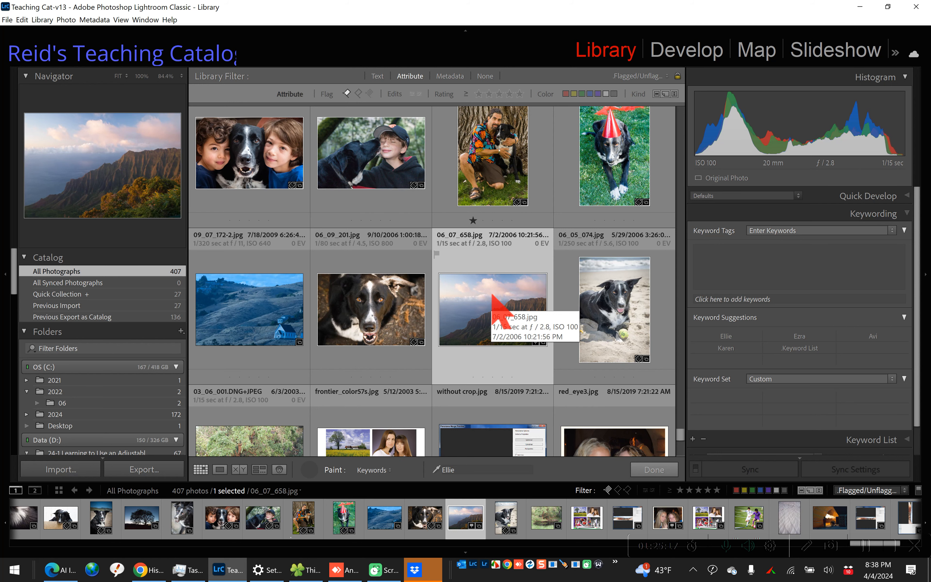
- Toggle the Ellie keyword on _7006084-2.jpg, select the photo to check its tags, and erase the keyword with the Painter
scroll(490, 291, "down", 5)
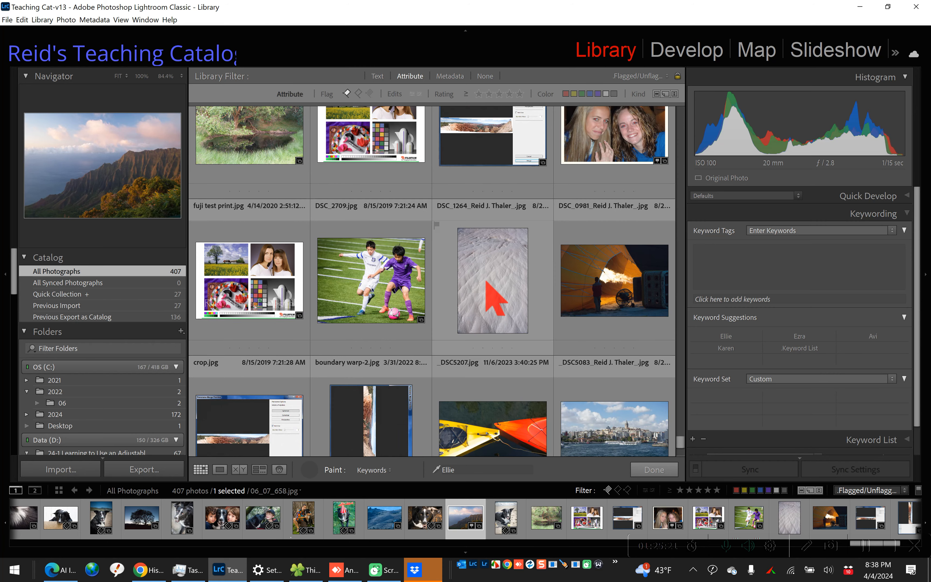
scroll(488, 284, "up", 5)
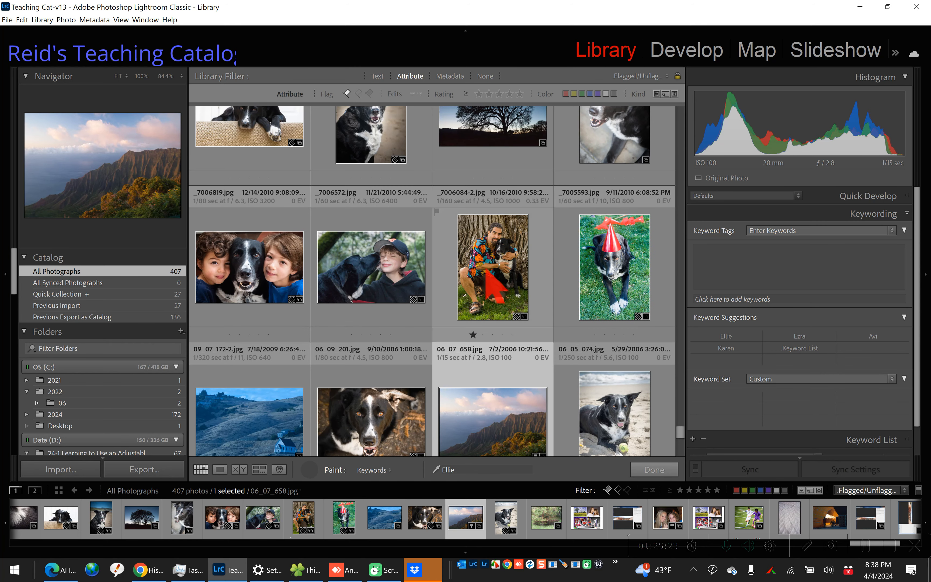
left_click(486, 283)
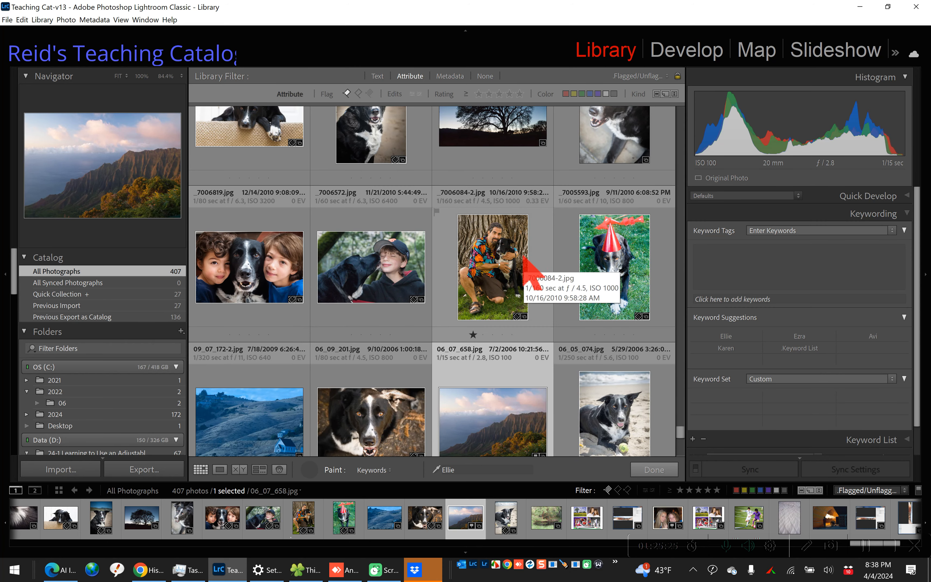
left_click(491, 223)
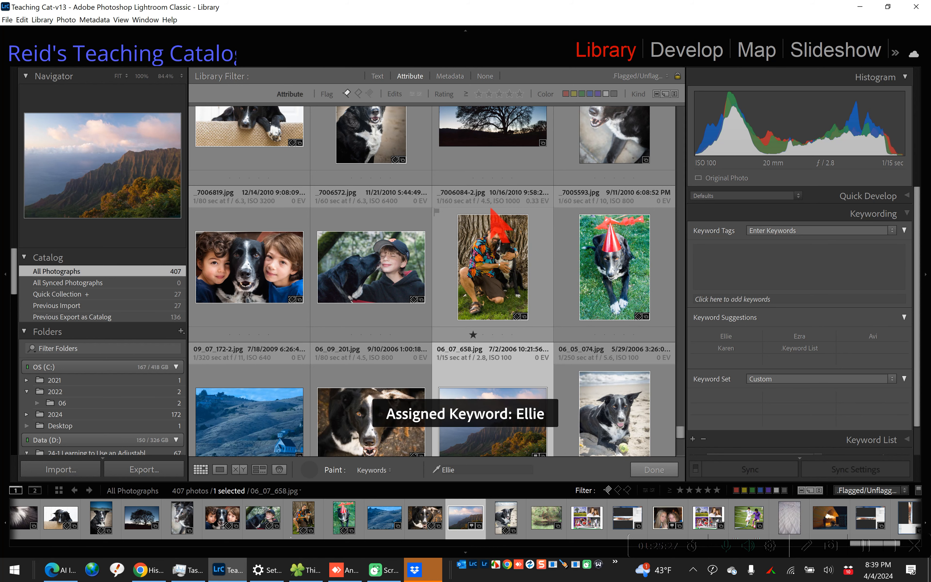
left_click(490, 209)
left_click(478, 209)
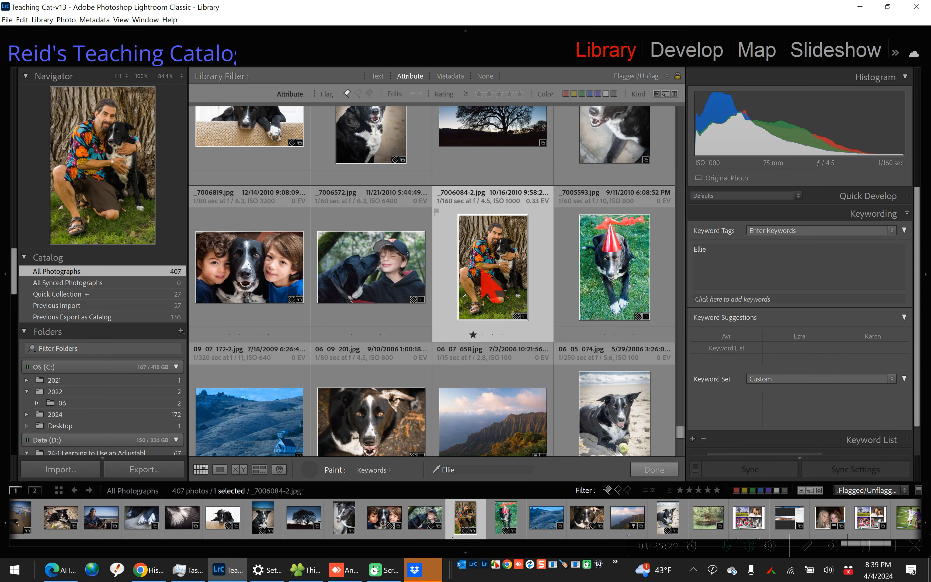
left_click(487, 283)
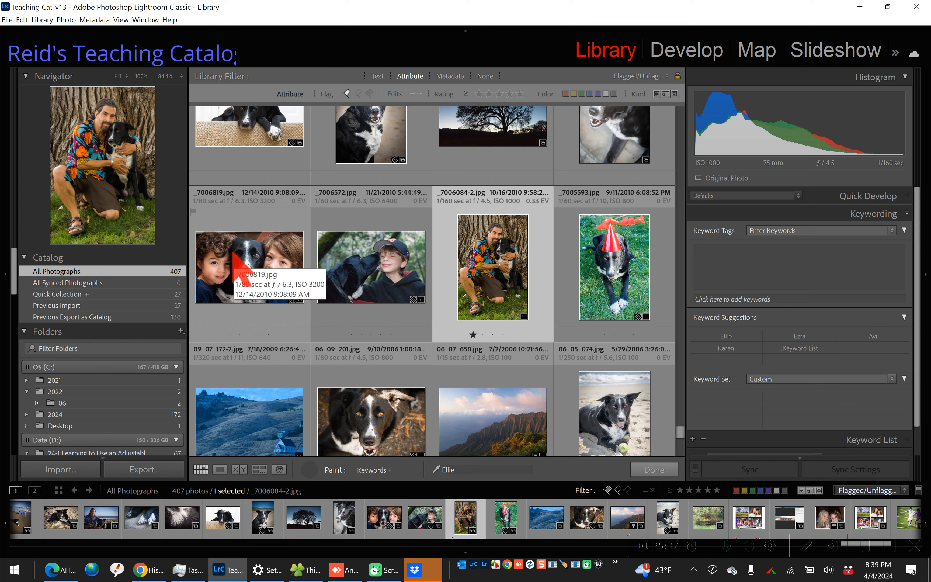
- Repaint the Ellie keyword on _7006819.jpg, the two boys with the dog, and select that photo to check its tags
left_click(236, 266)
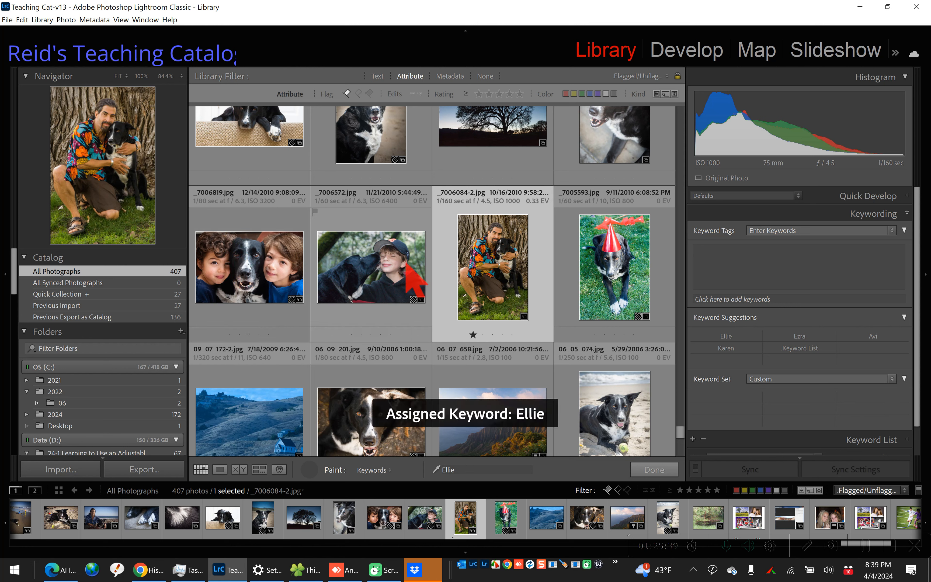
left_click(254, 269)
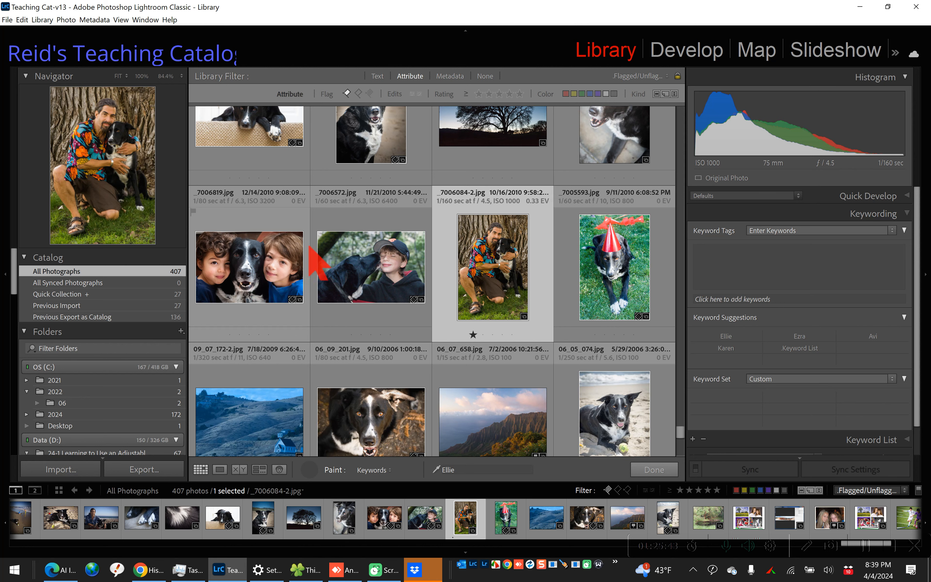
left_click(245, 217)
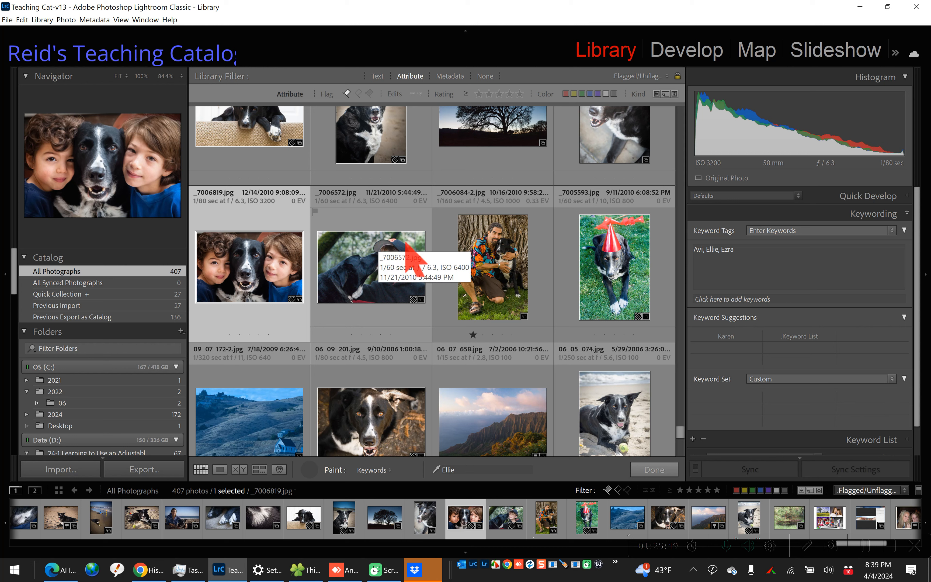
- Add .Keyword List to the Painter's keywords from the Recent Keywords set, apply it to _7005593.jpg, and put the Painter away
key("shift")
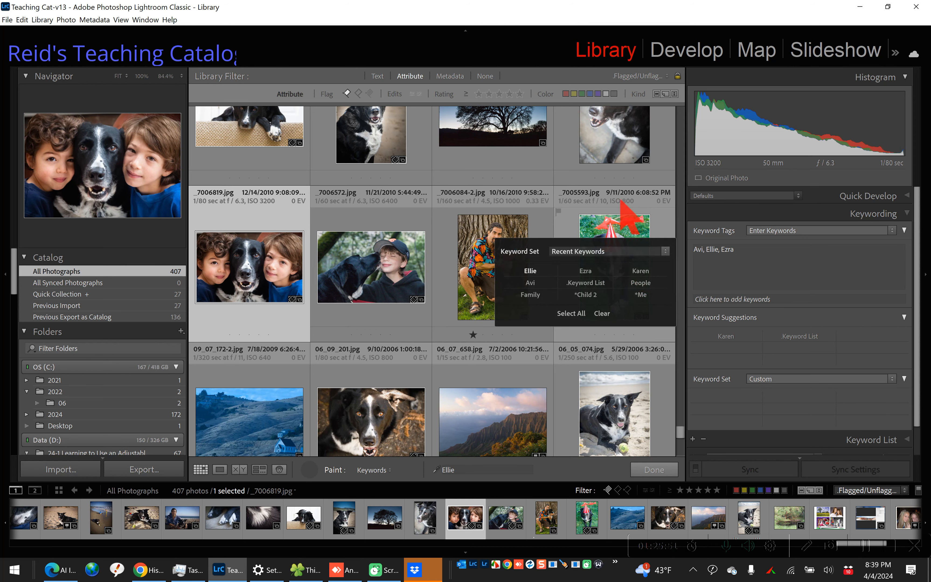
key("shift")
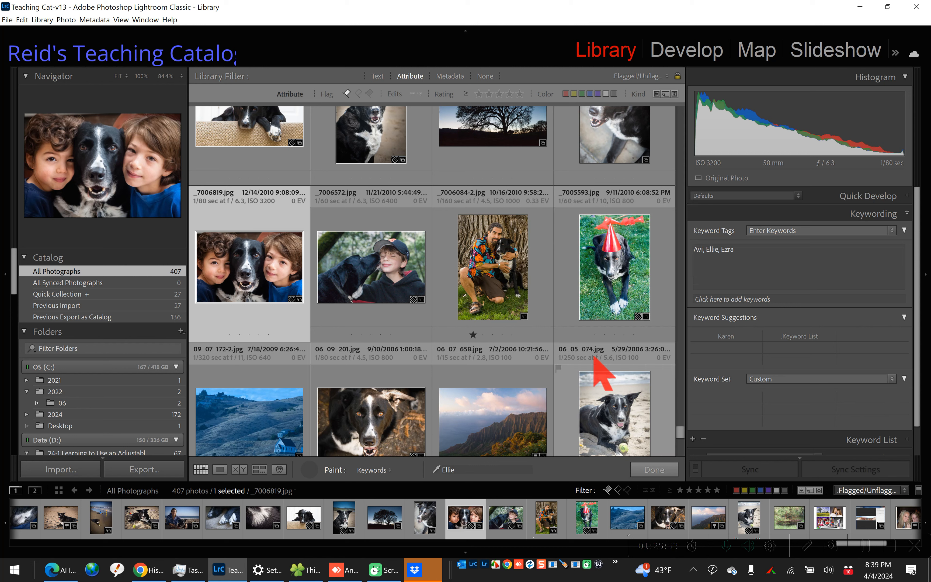
key("shift")
left_click(620, 298)
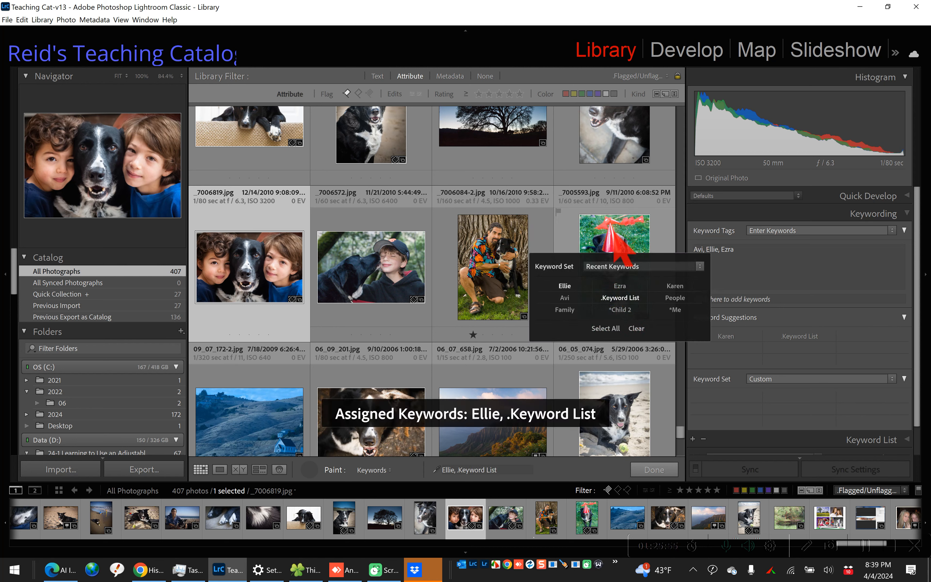
key("shift")
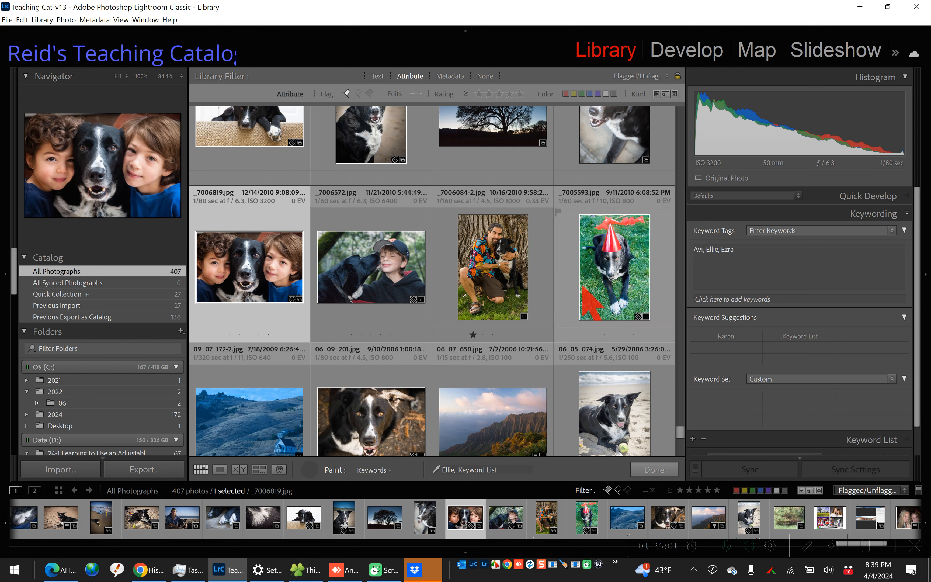
key("shift")
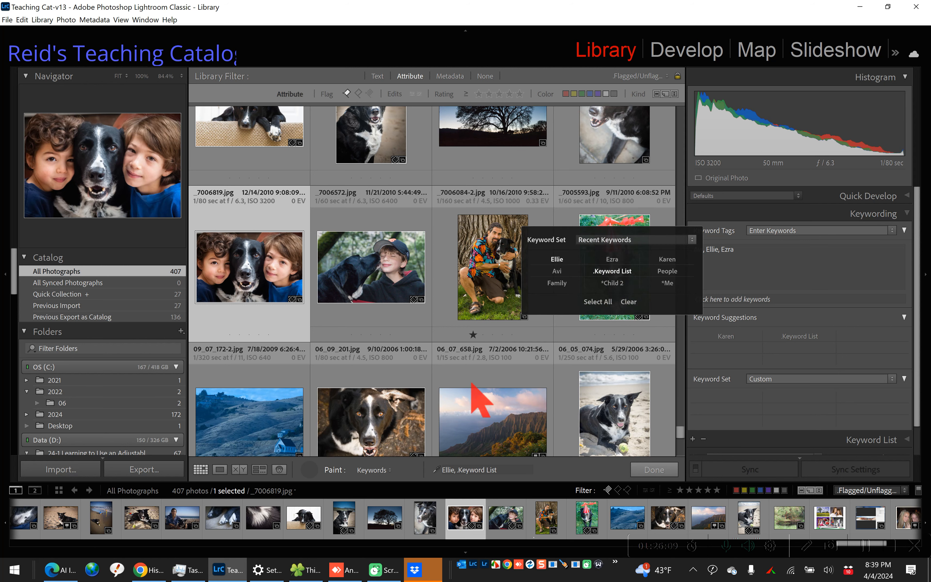
left_click(312, 471)
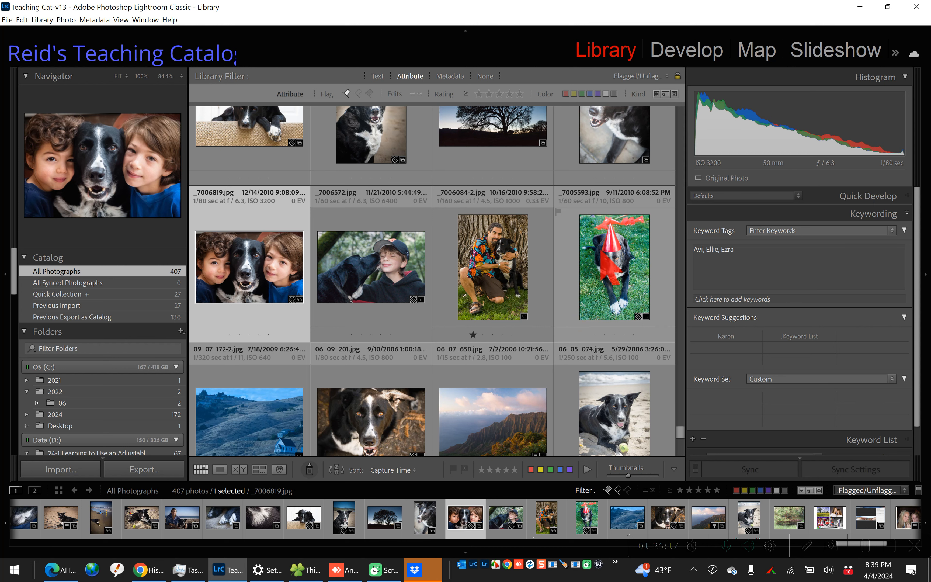
- Select the four photos from _7006819.jpg to _7005593.jpg and delete the asterisk after Ellie in their keyword tags
left_click(606, 277, "shift")
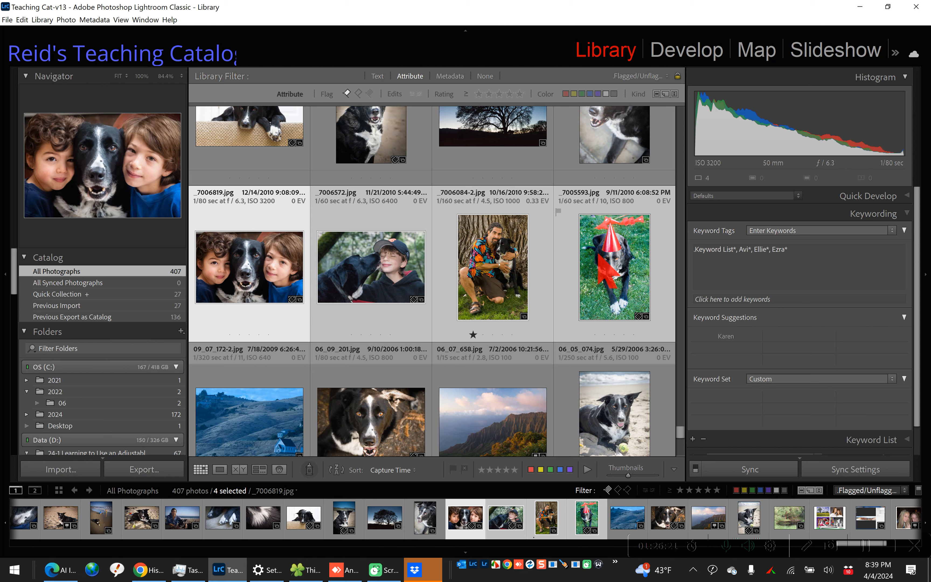
mouse_move(795, 254)
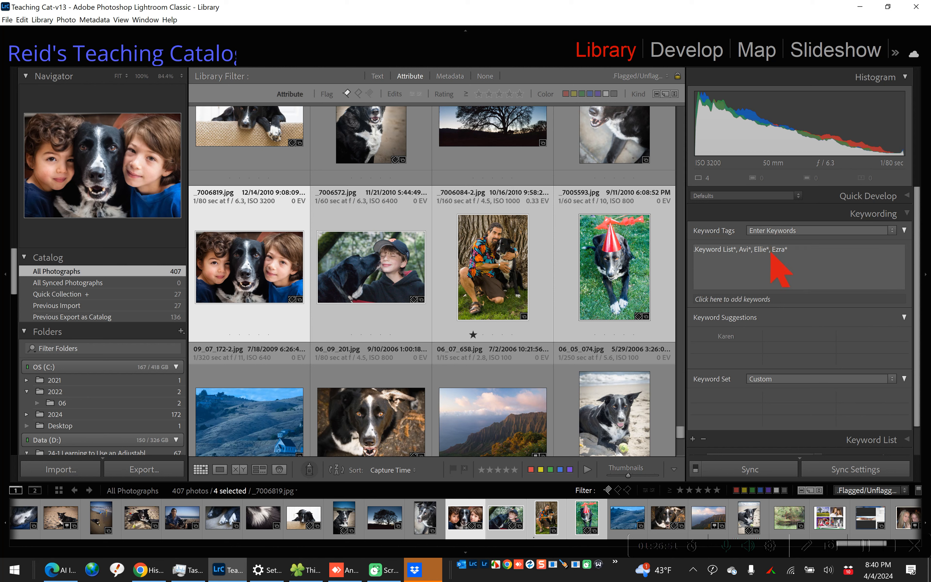
left_click(766, 251)
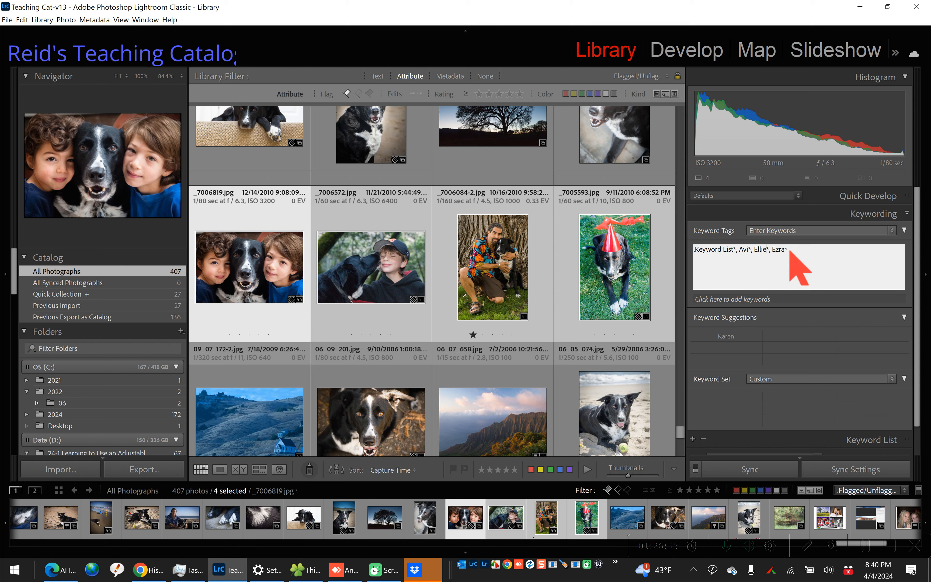
key("Delete")
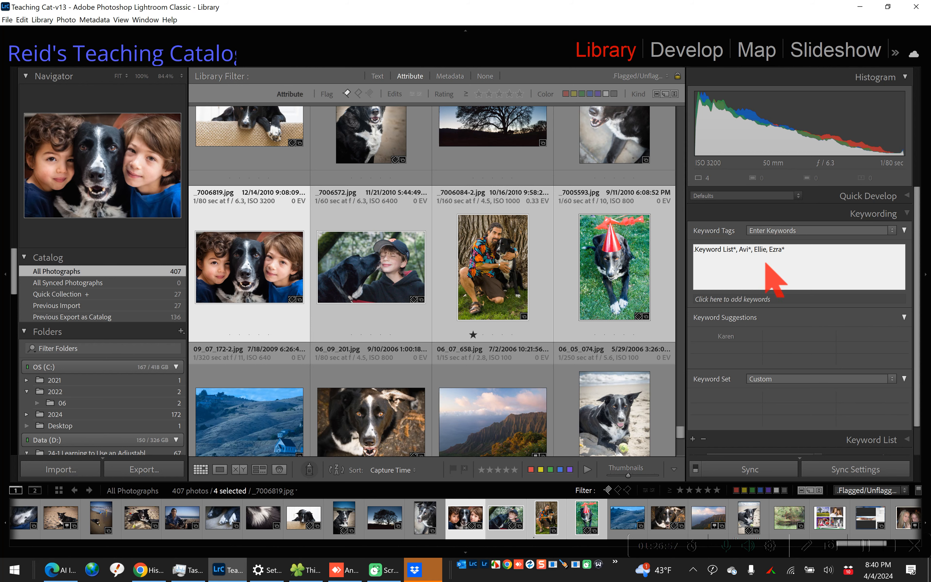
left_click(820, 269)
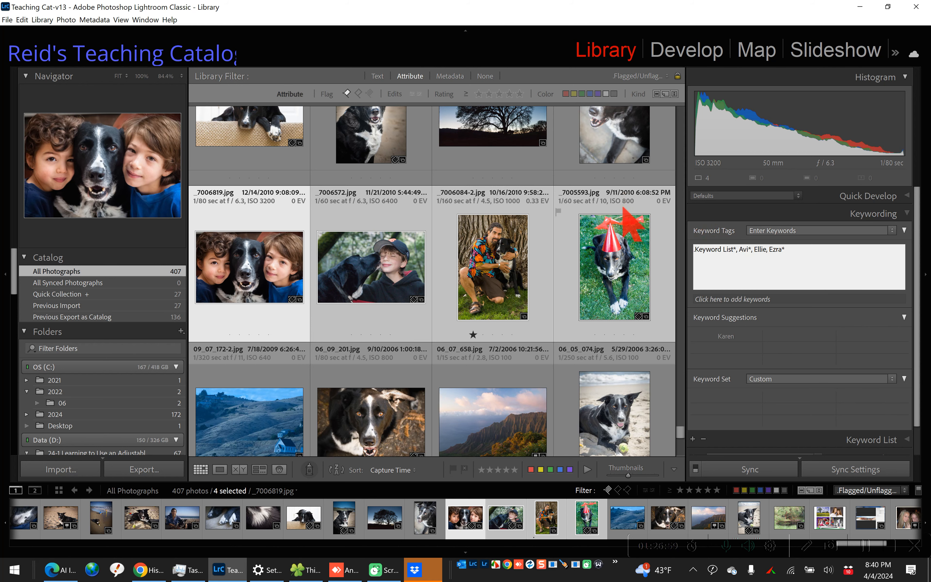
- Check the keyword tags of _7005593.jpg, _7006084-2.jpg, _7006572.jpg and _7006819.jpg one by one for Ellie
left_click(608, 227)
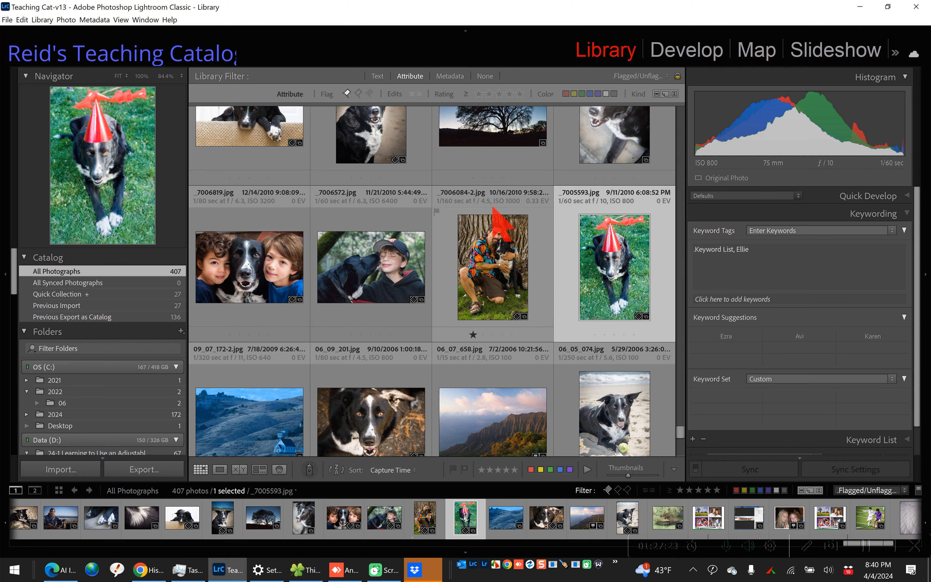
left_click(485, 203)
left_click(476, 210)
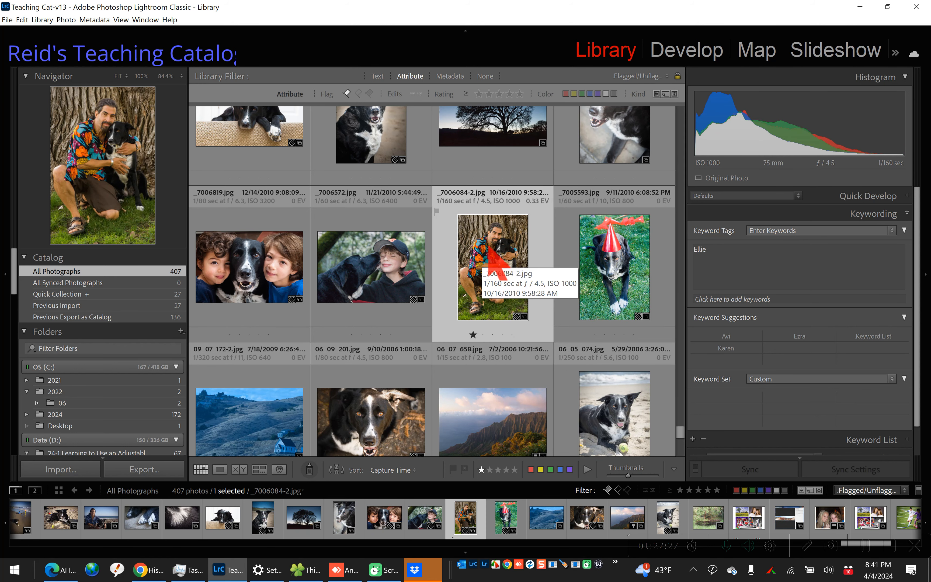
left_click(392, 220)
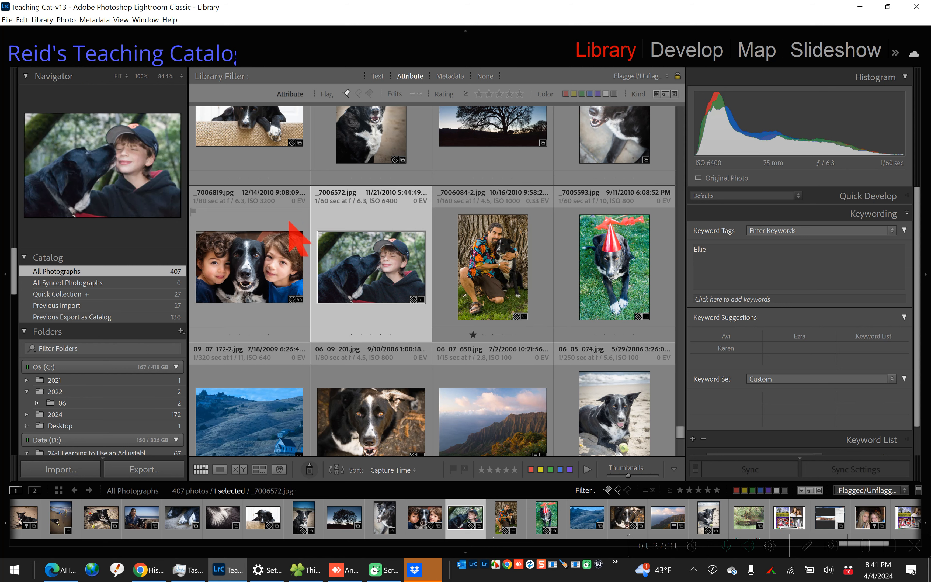
left_click(273, 221)
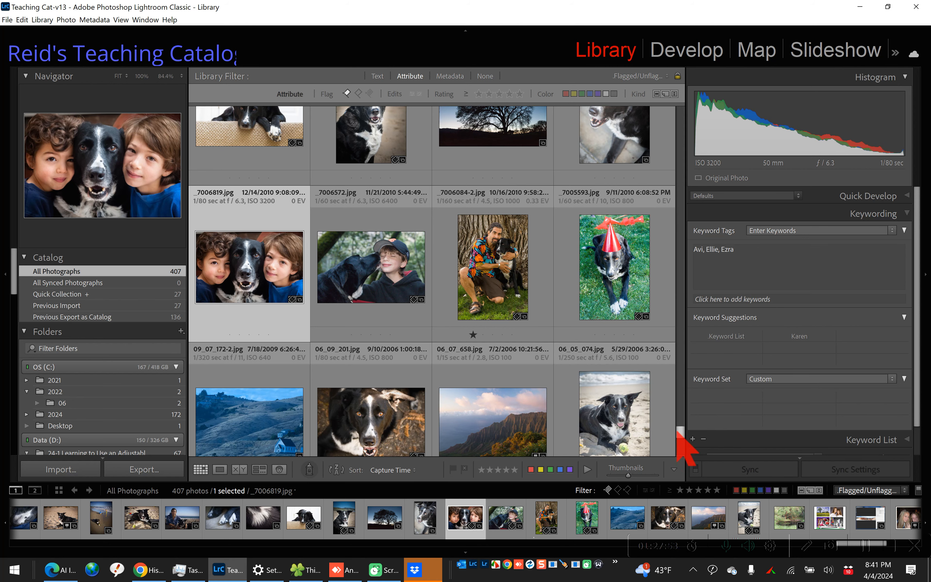
- Add the keyword Hawaii to 06_07_658.jpg, the landscape photo of the green ridges
left_click_drag(679, 431, 684, 435)
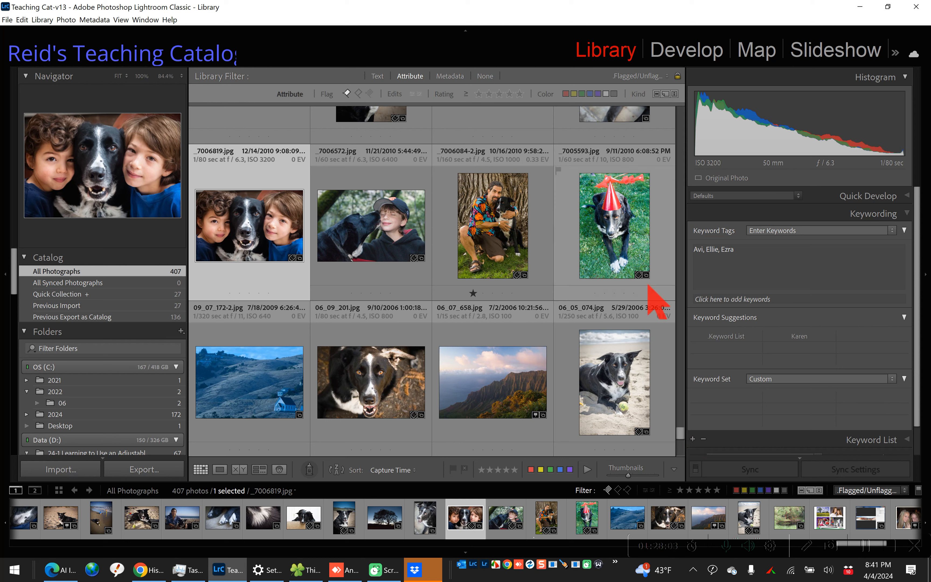
left_click(499, 337)
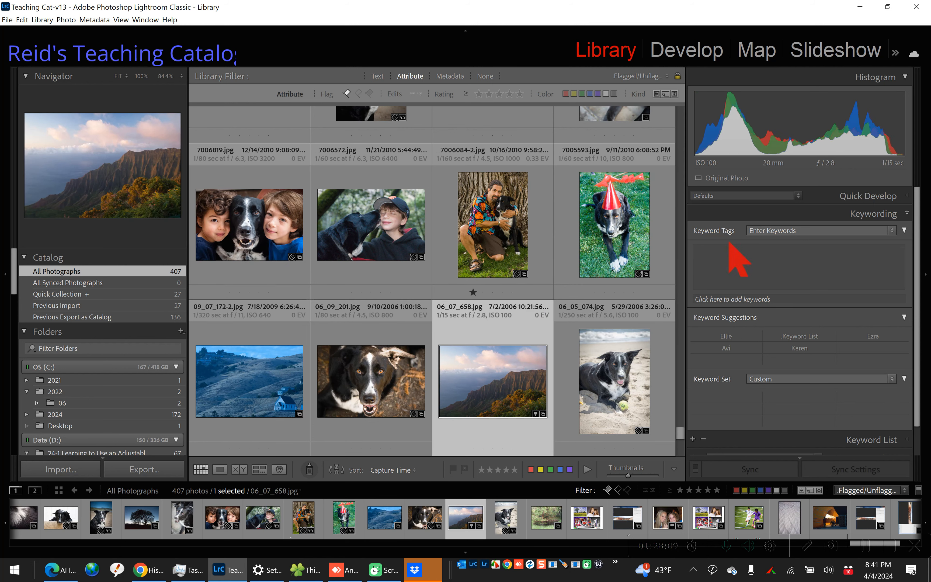
left_click(721, 248)
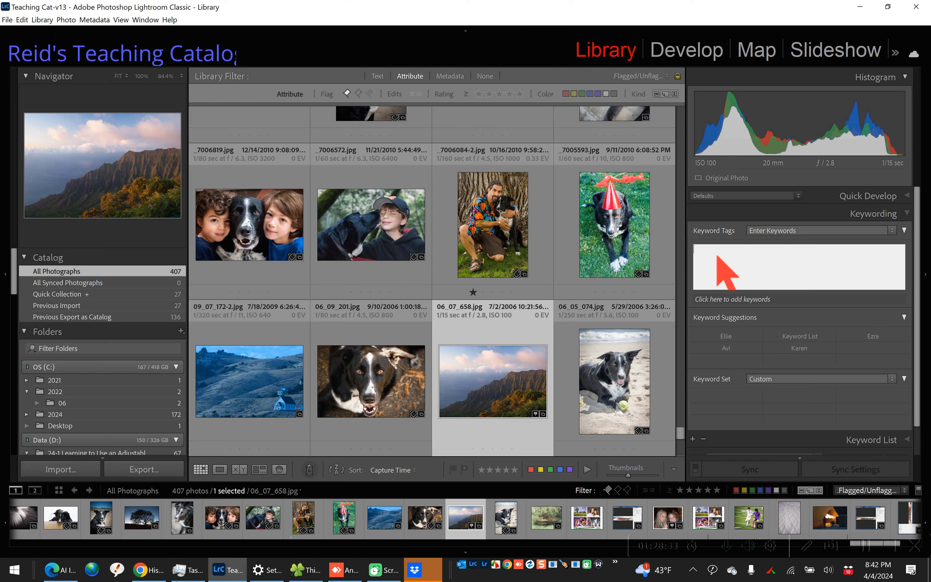
left_click(650, 275)
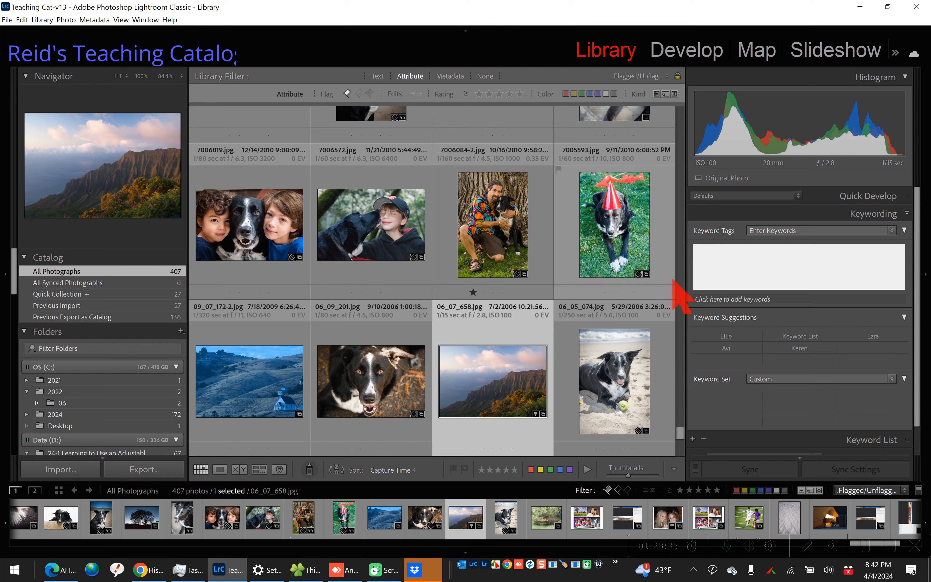
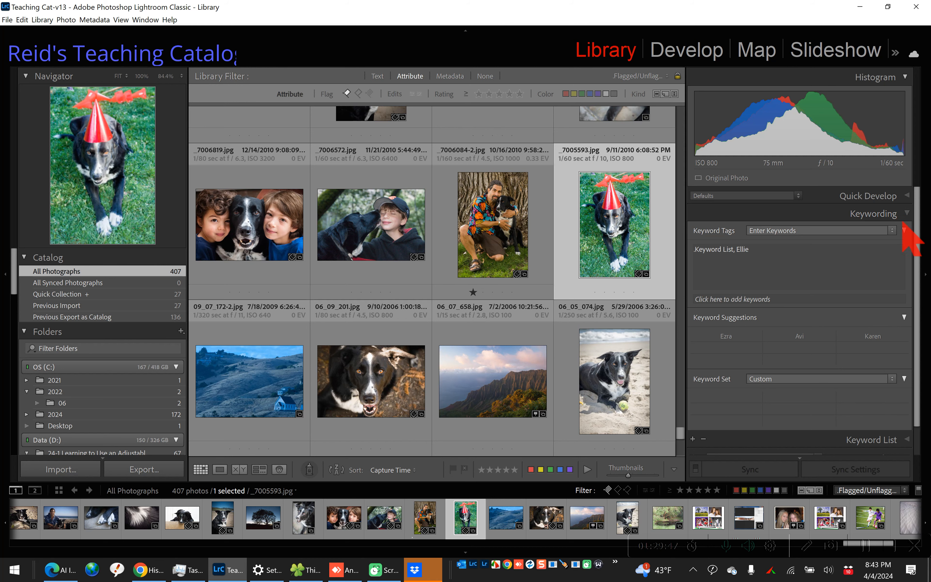
left_click(509, 382)
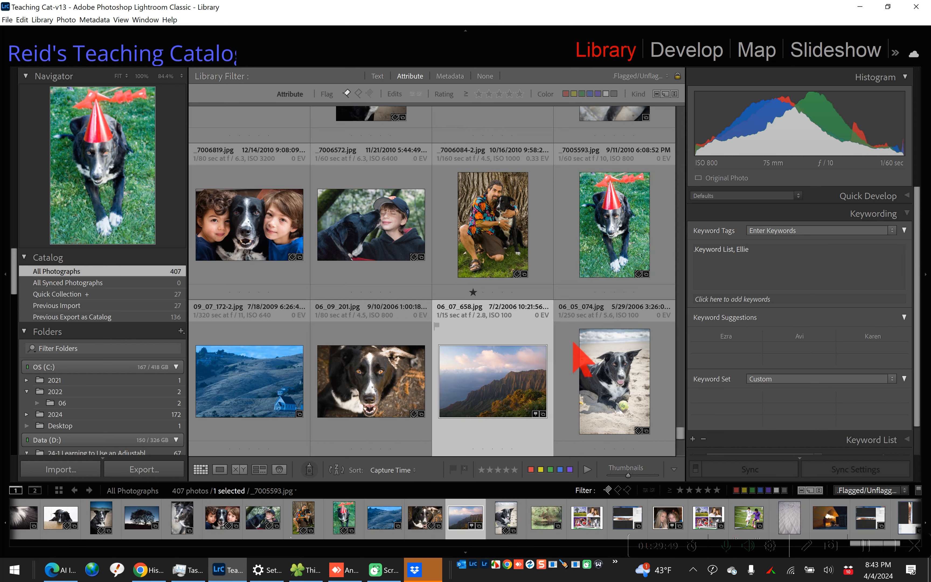
left_click(714, 253)
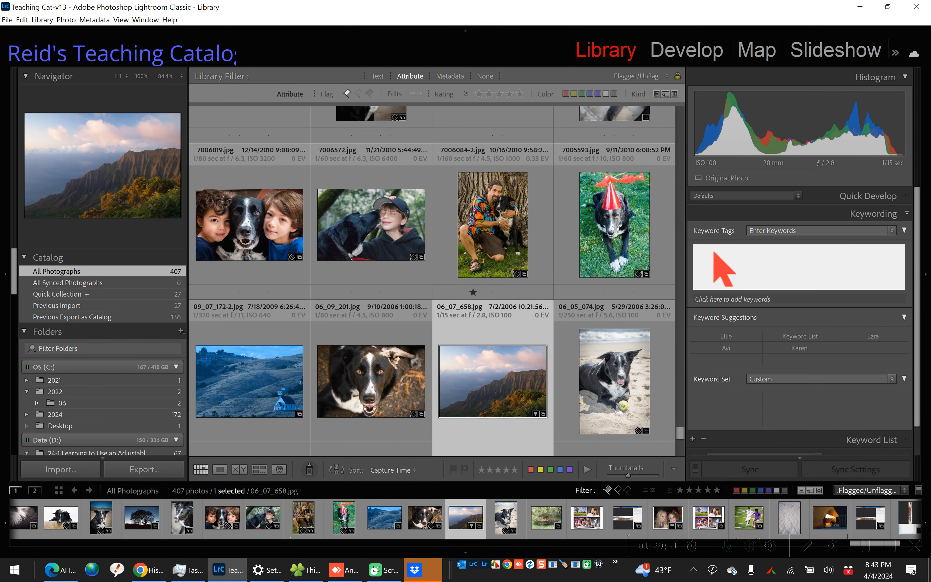
type("Hawaii")
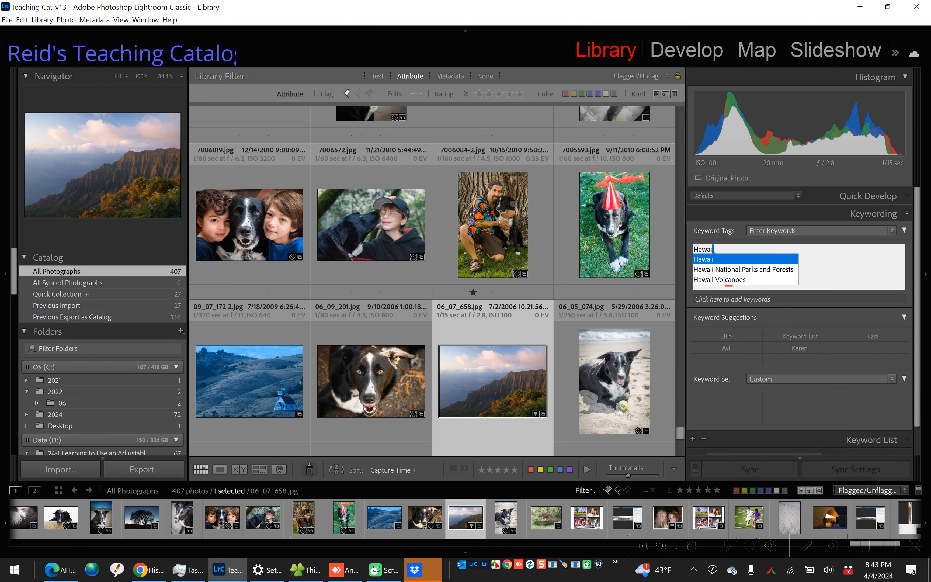
key("Return")
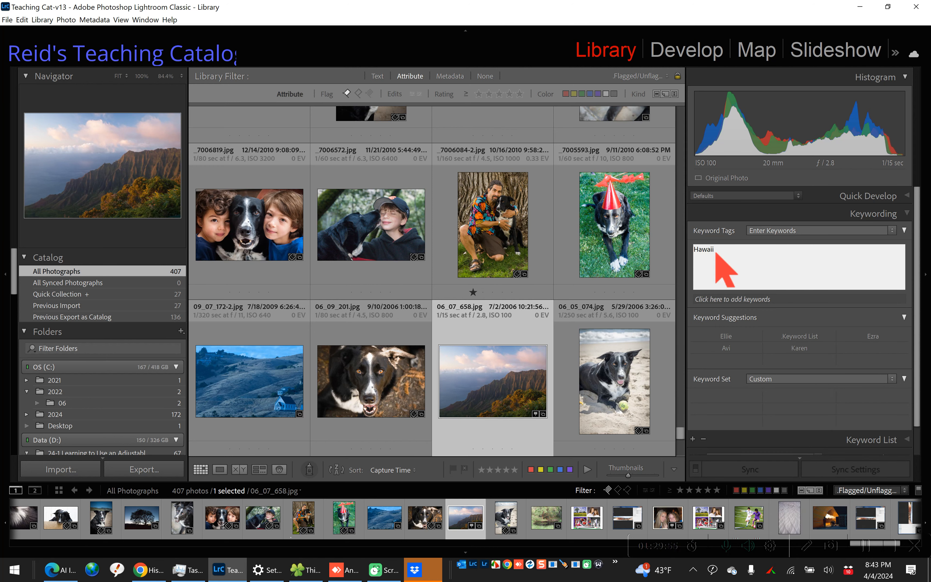
key("Return")
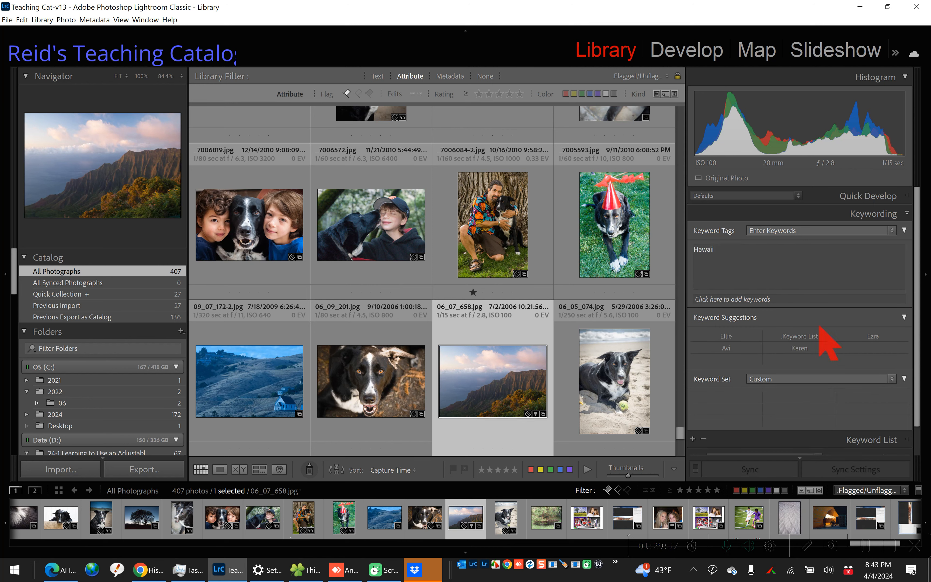
- Filter the keyword list by "haw" and show only the photos tagged with the Hawaii keyword
scroll(837, 400, "down", 2)
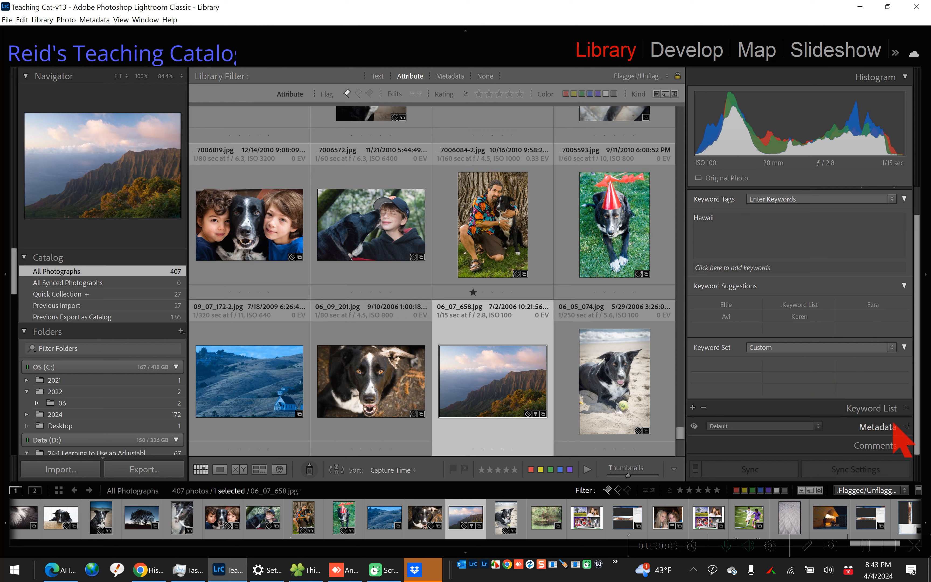
left_click(906, 409)
left_click(764, 219)
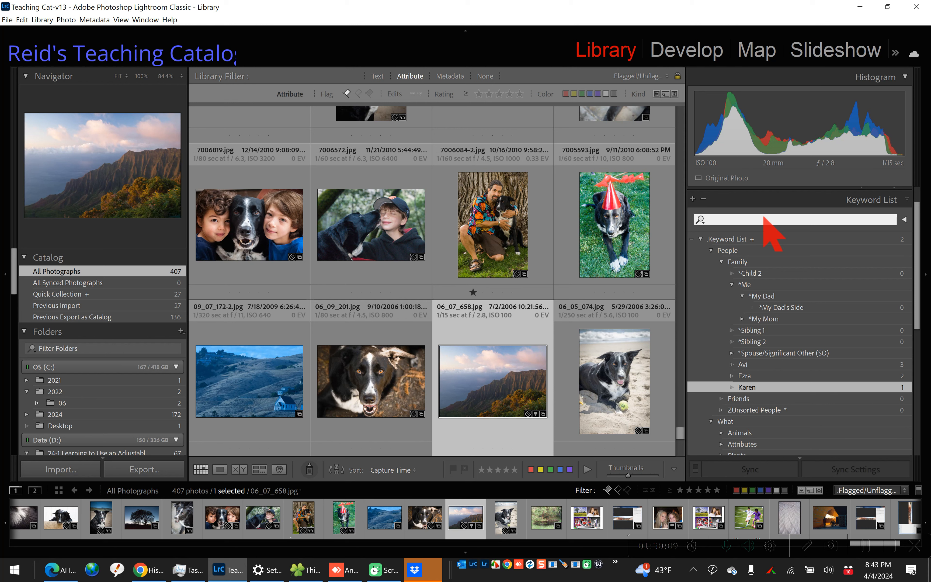
type("haw")
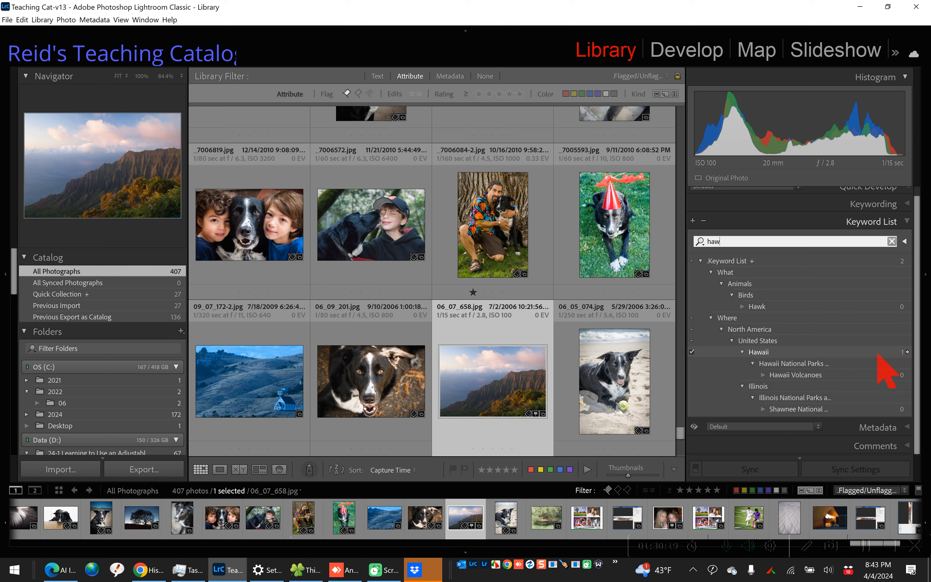
left_click(907, 351)
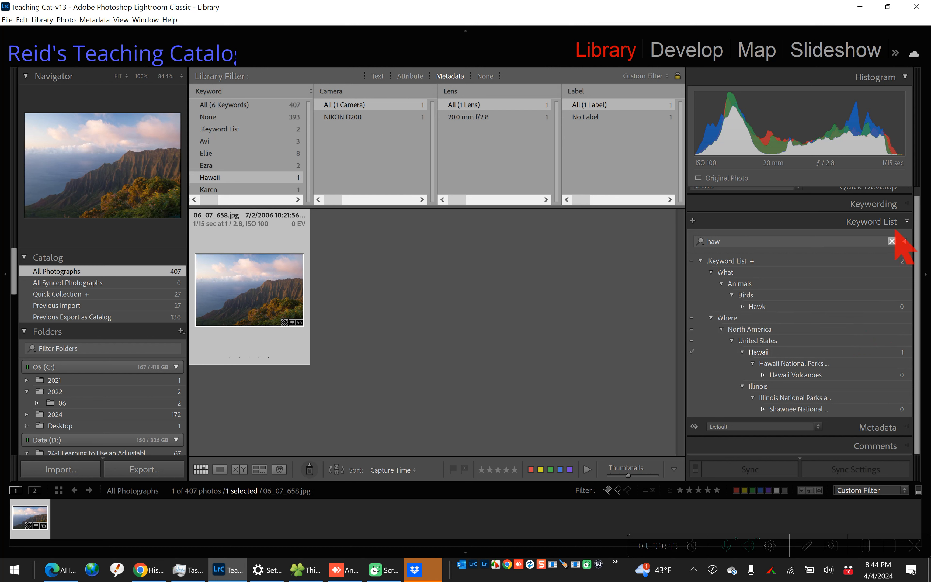
- Clear the keyword filter and review the options available for the ZUnsorted People keyword
left_click(891, 241)
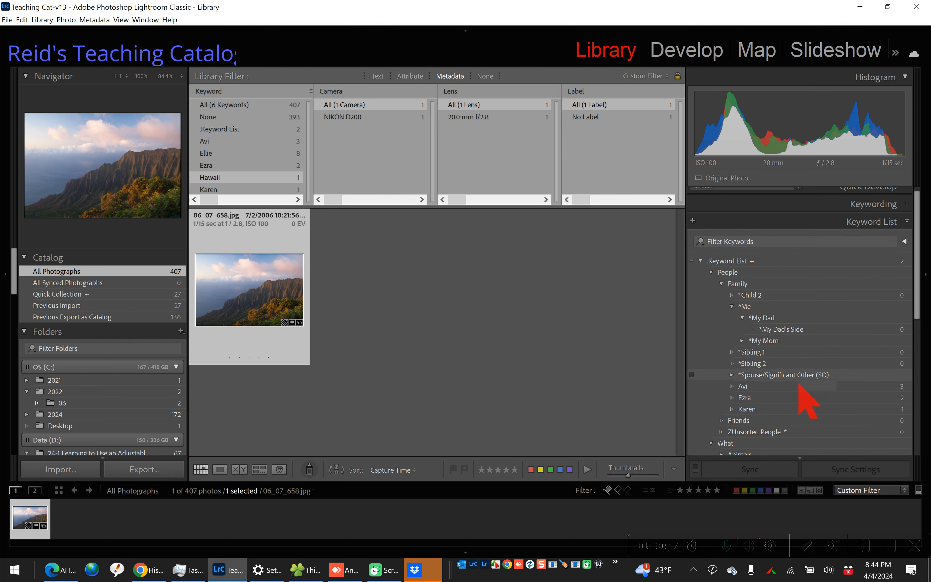
right_click(784, 431)
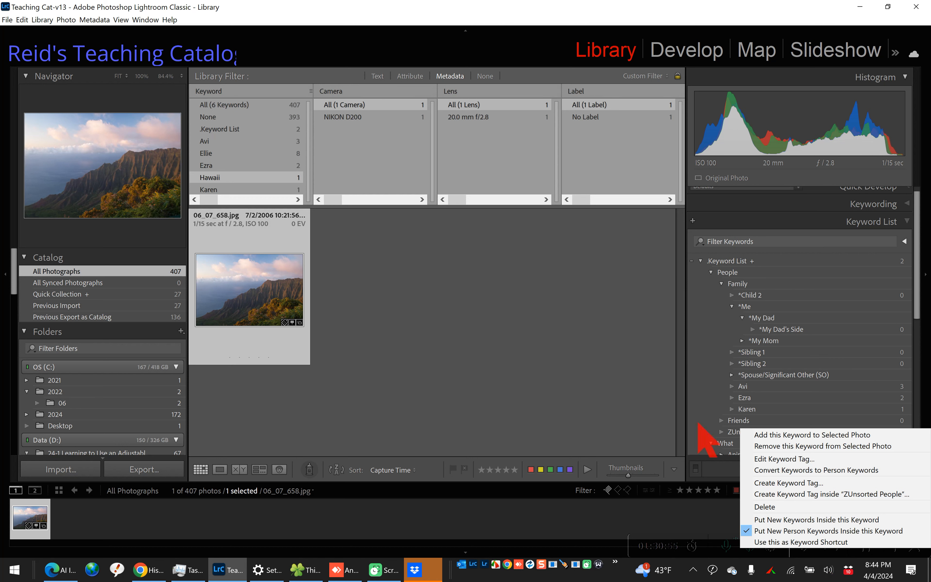
left_click(729, 443)
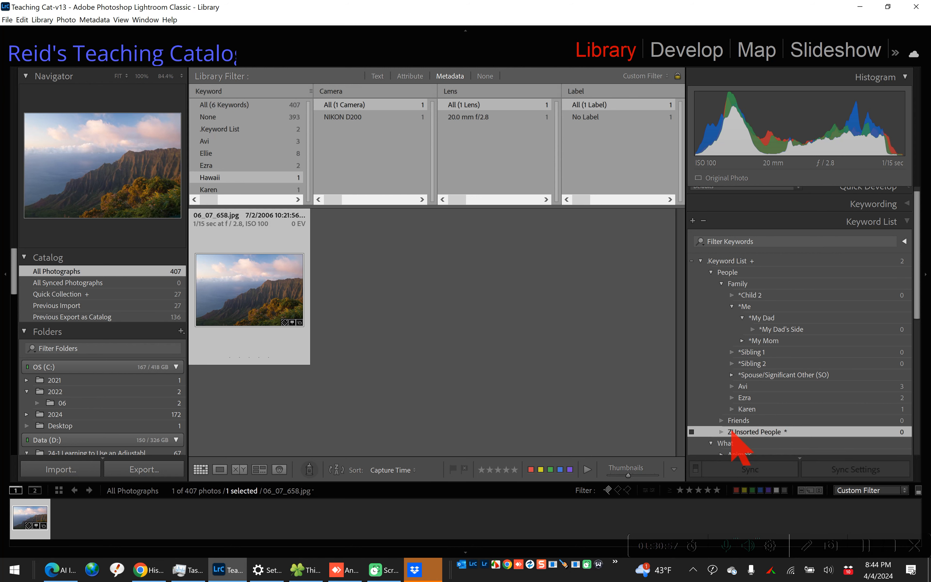
- Expand the Zunsorted keyword and move Ellie from it into Family under People
scroll(729, 443, "down", 10)
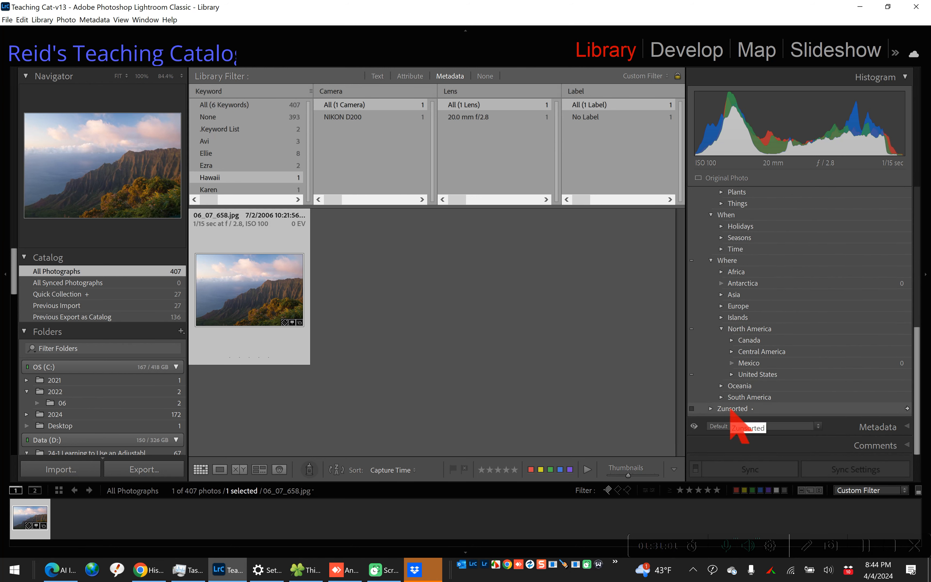
left_click(710, 410)
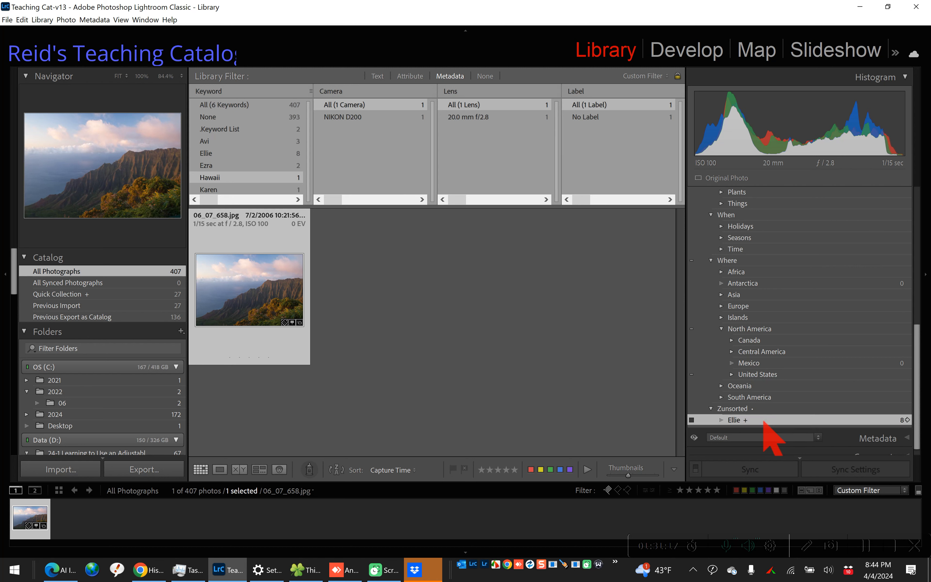
scroll(769, 419, "up", 2)
scroll(815, 189, "up", 5)
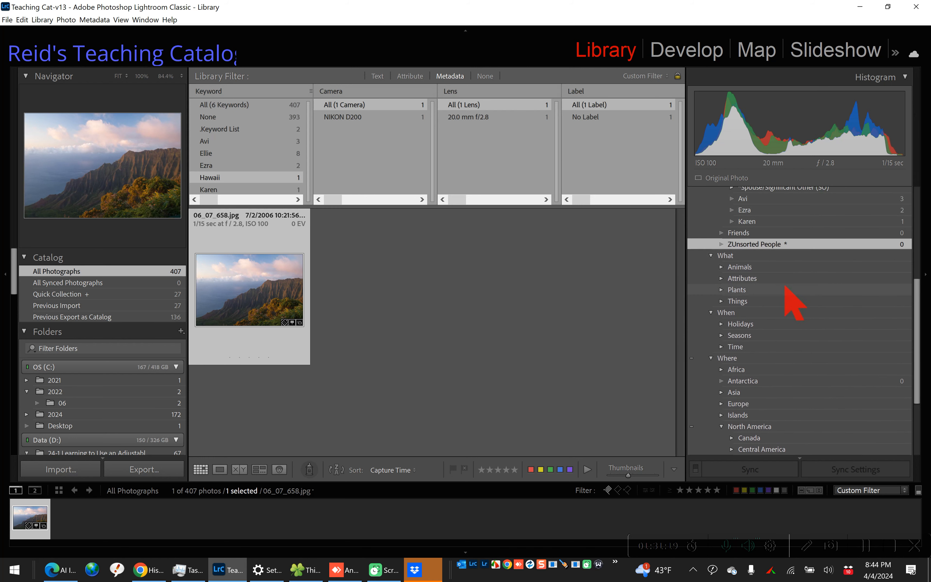
scroll(777, 229, "up", 4)
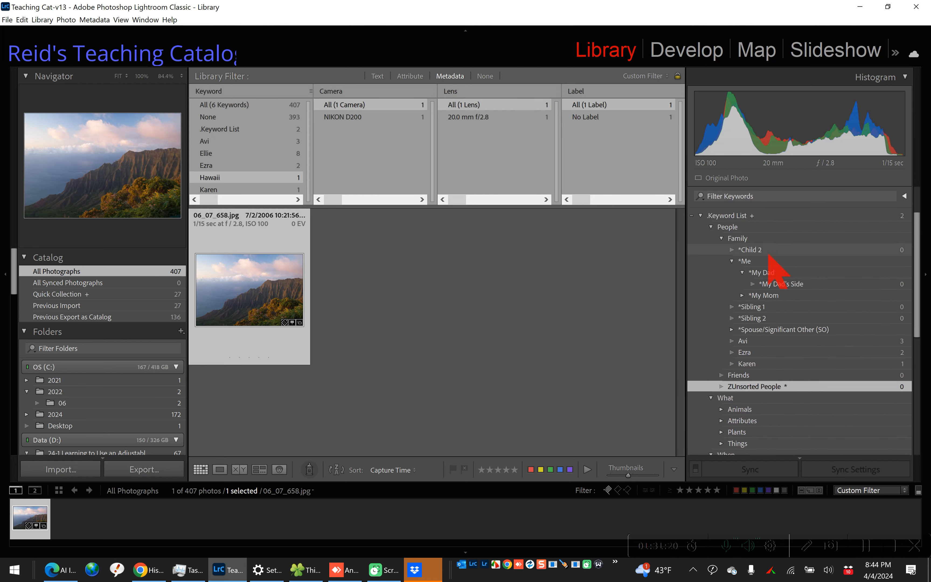
left_click_drag(751, 238, 752, 237)
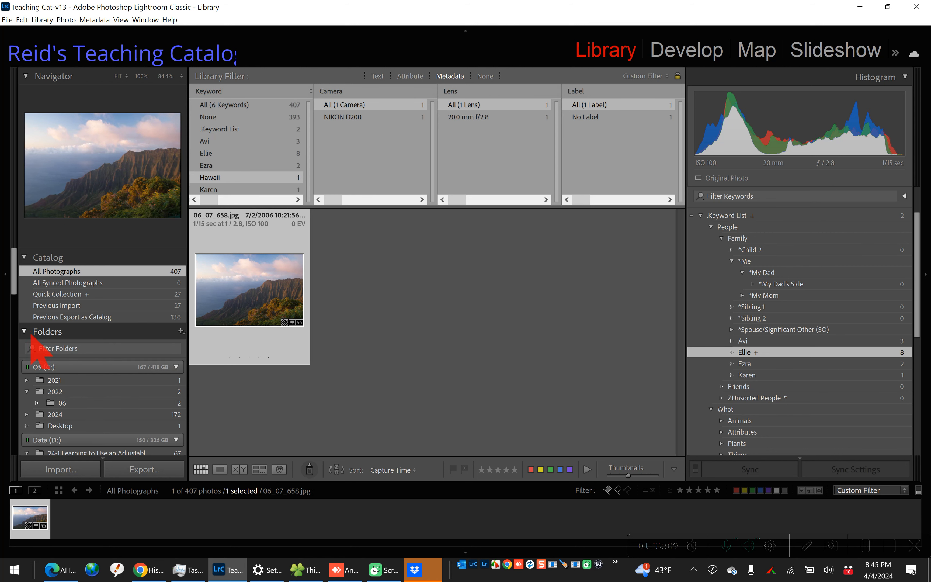
- Review the creation and sorting options offered for collections
scroll(54, 348, "down", 6)
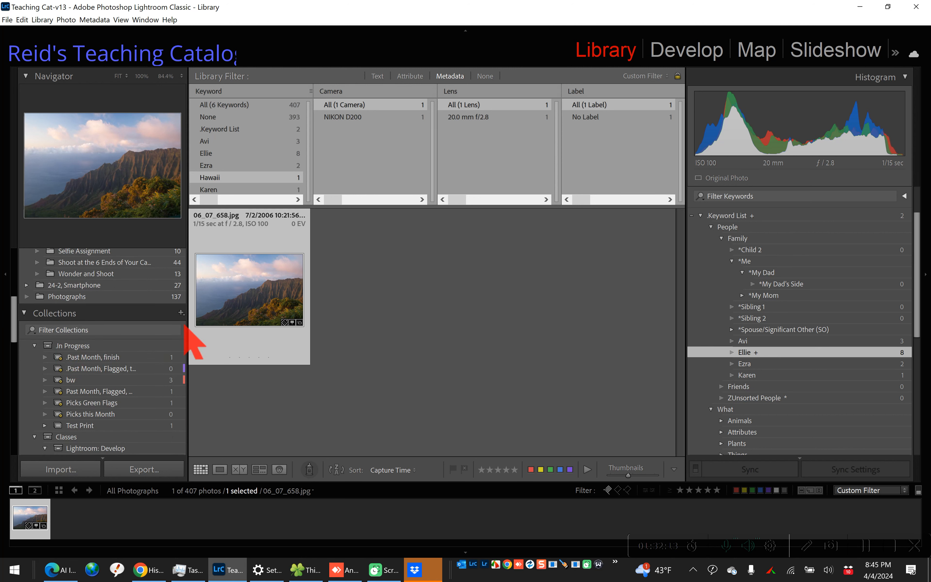
left_click(180, 312)
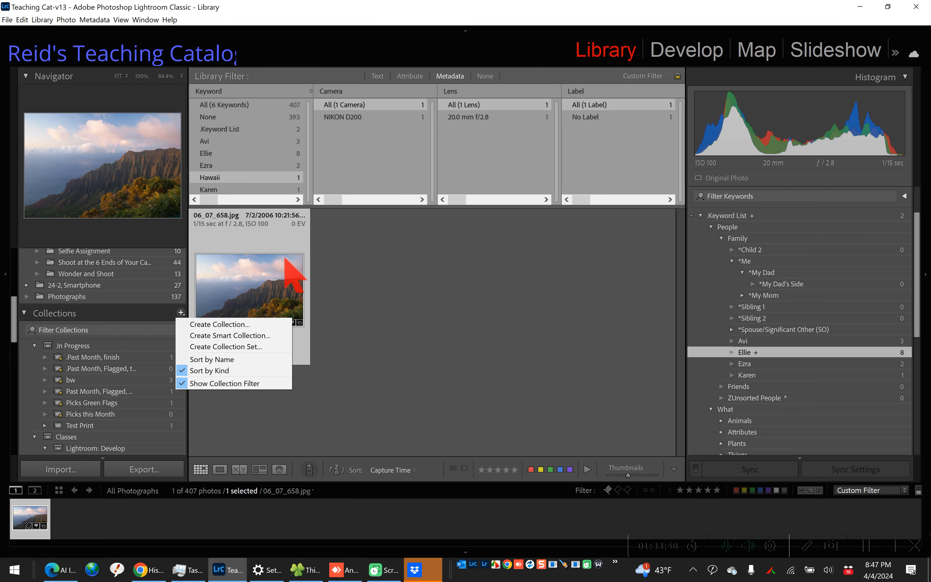
left_click(244, 270)
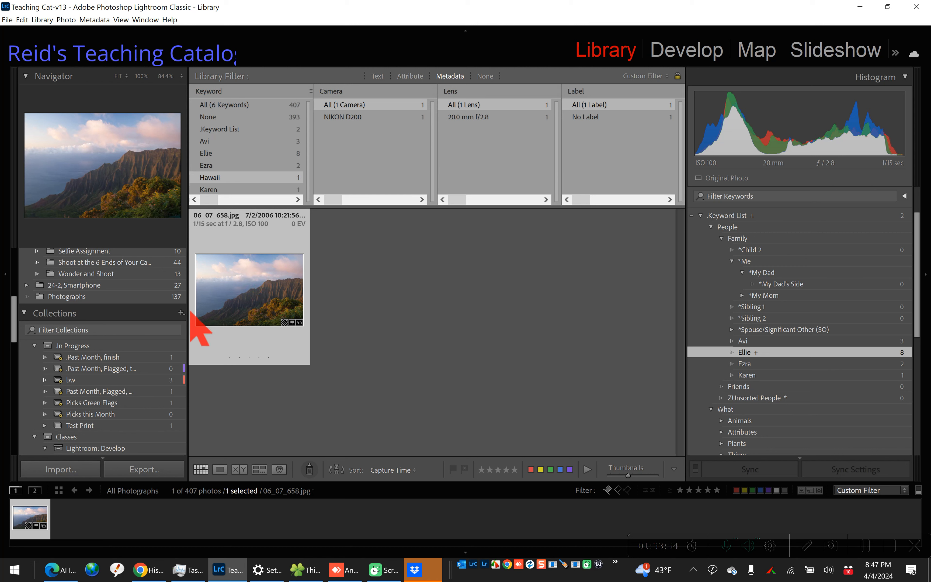
- Create a collection named Hawaii inside the .In Progress collection set and add 06_07_658.jpg to it
left_click(180, 313)
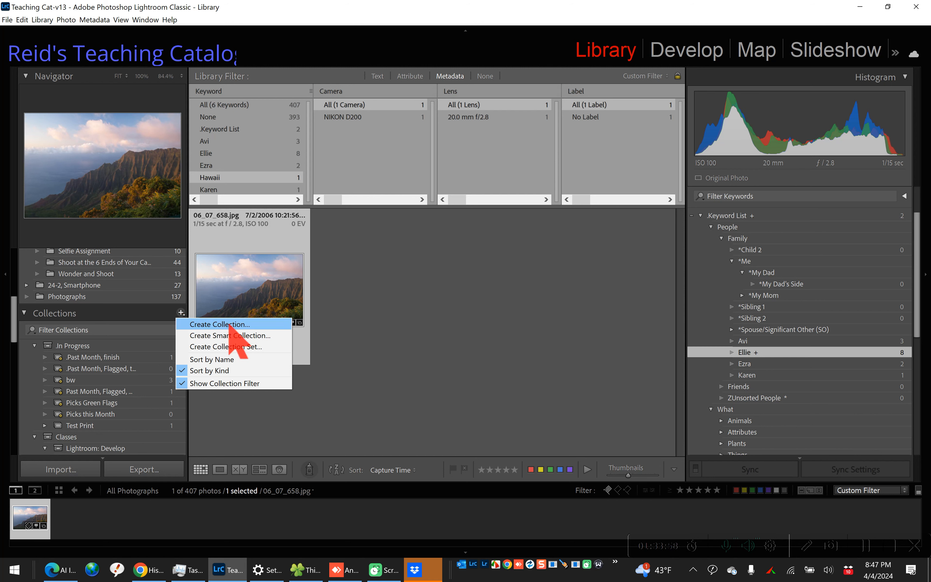
left_click(230, 324)
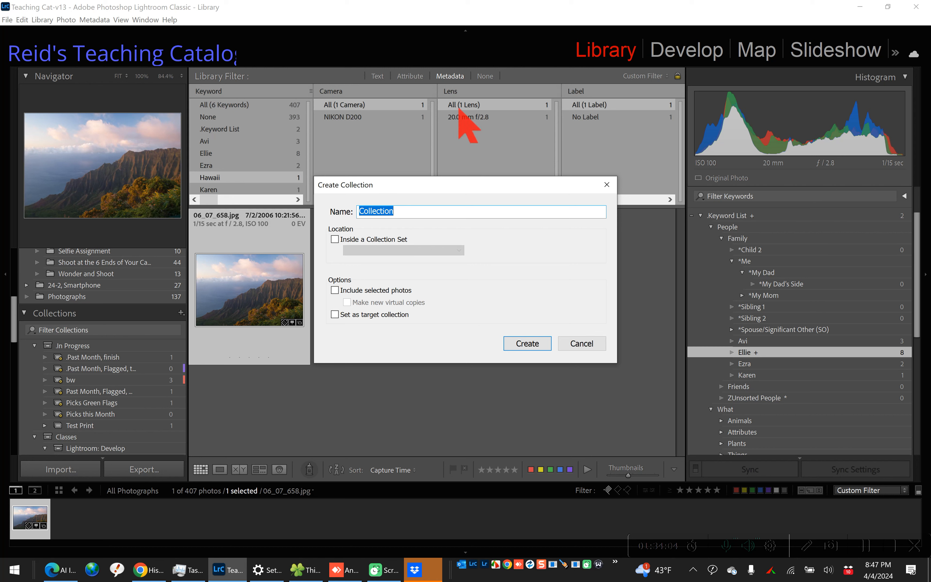
type("Haw")
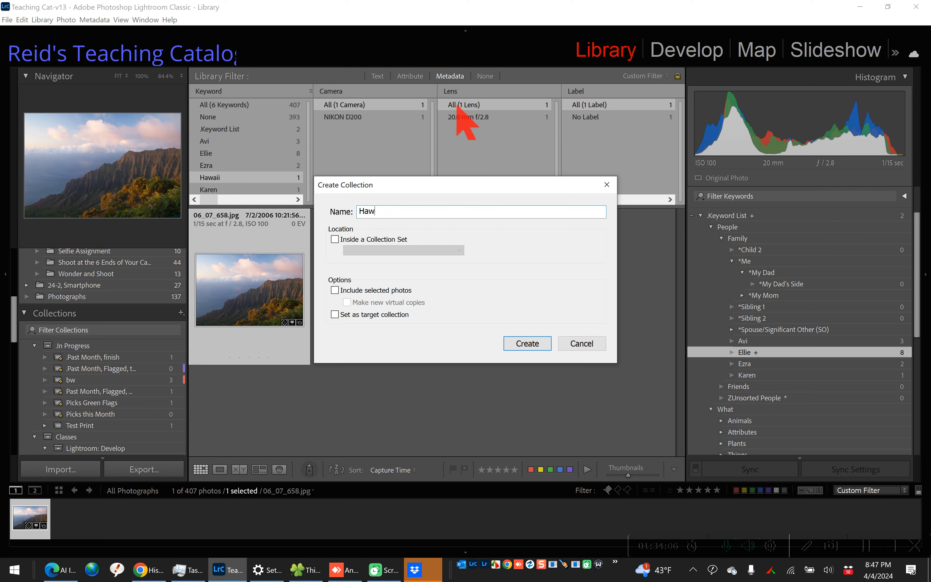
type("aii")
left_click(337, 239)
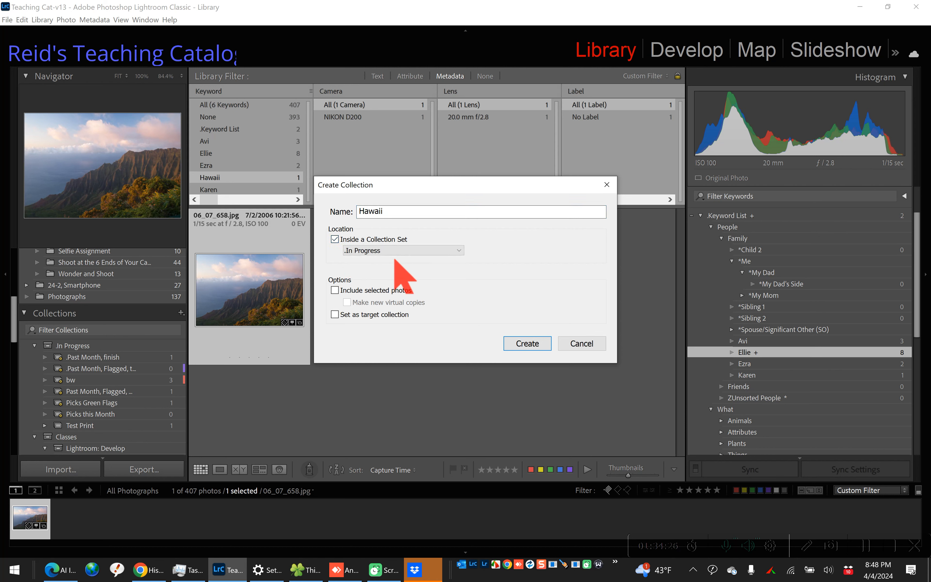
left_click(396, 251)
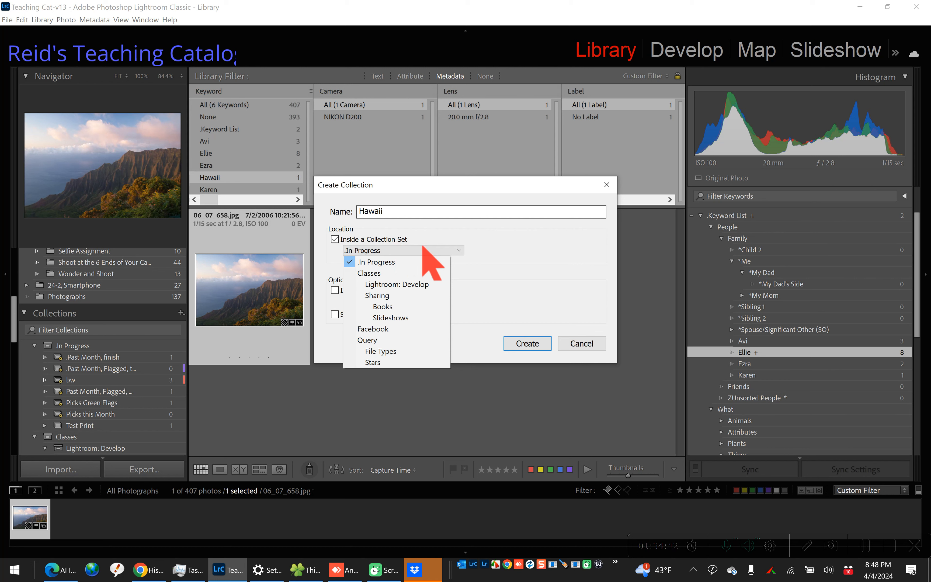
left_click(469, 260)
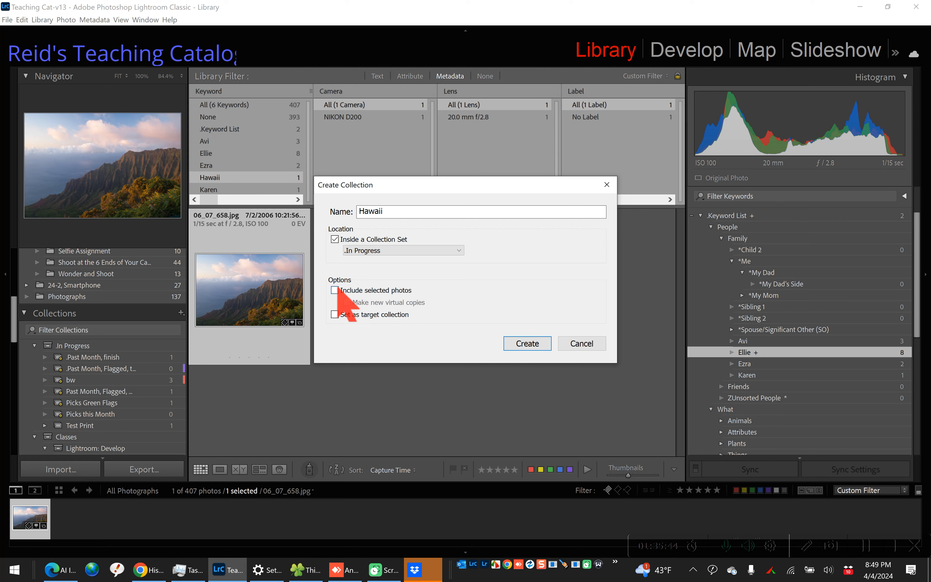
left_click(534, 345)
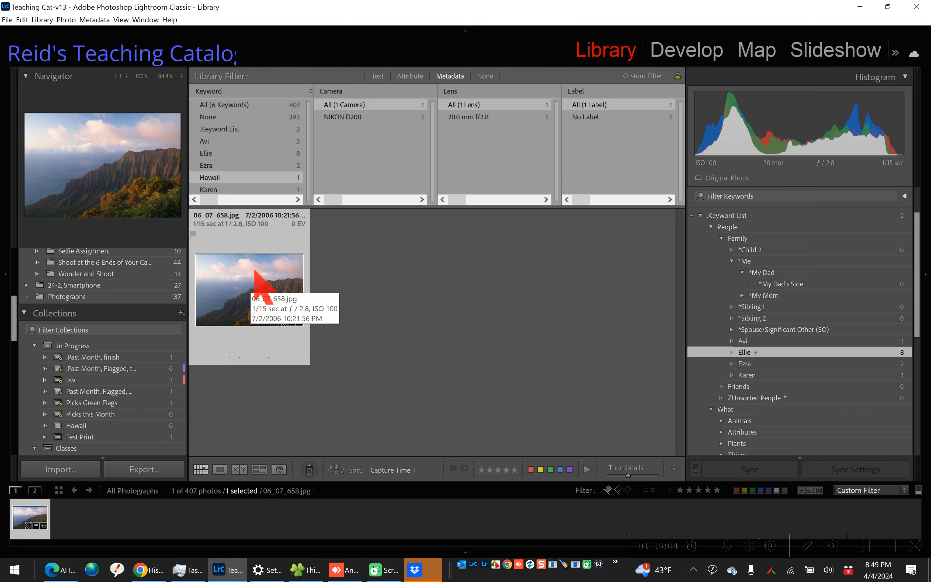
left_click_drag(255, 272, 116, 425)
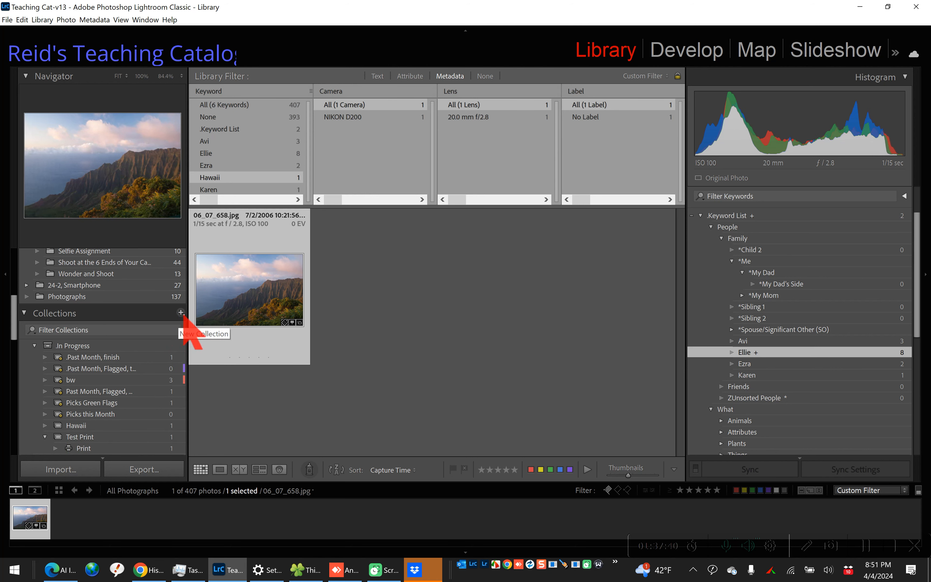
- Start a smart collection named after the family member whose keyword is selected, inside the .In Progress collection set, matching all rules
left_click(181, 313)
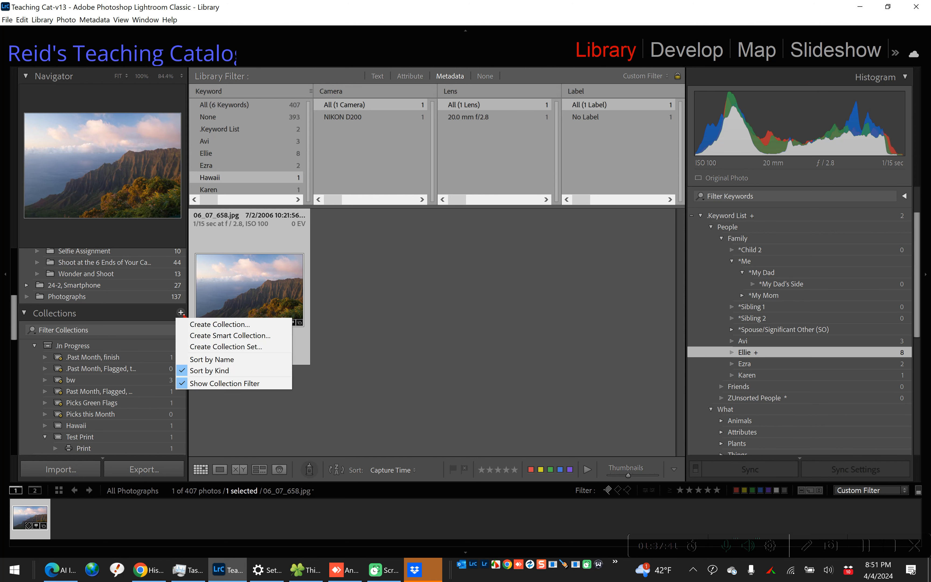
left_click(213, 334)
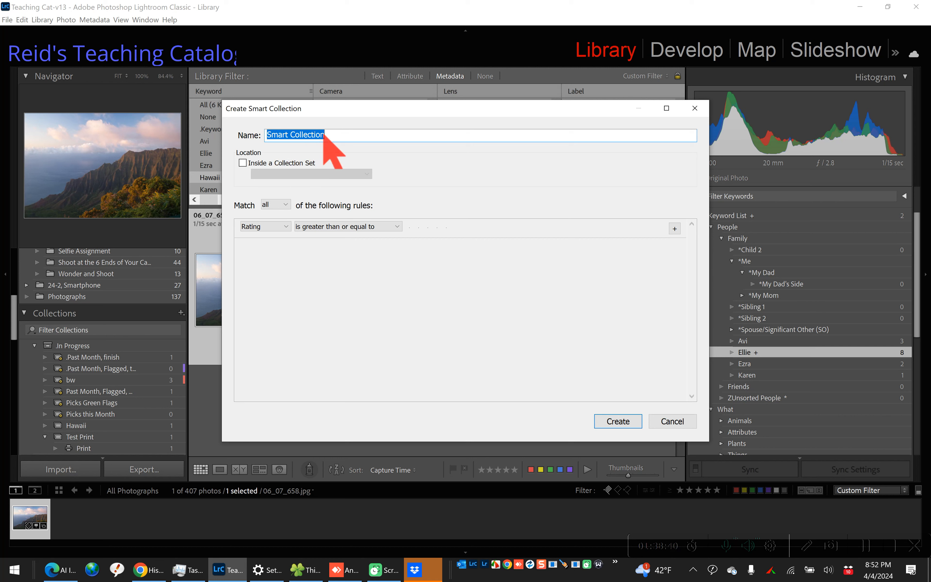
type("El")
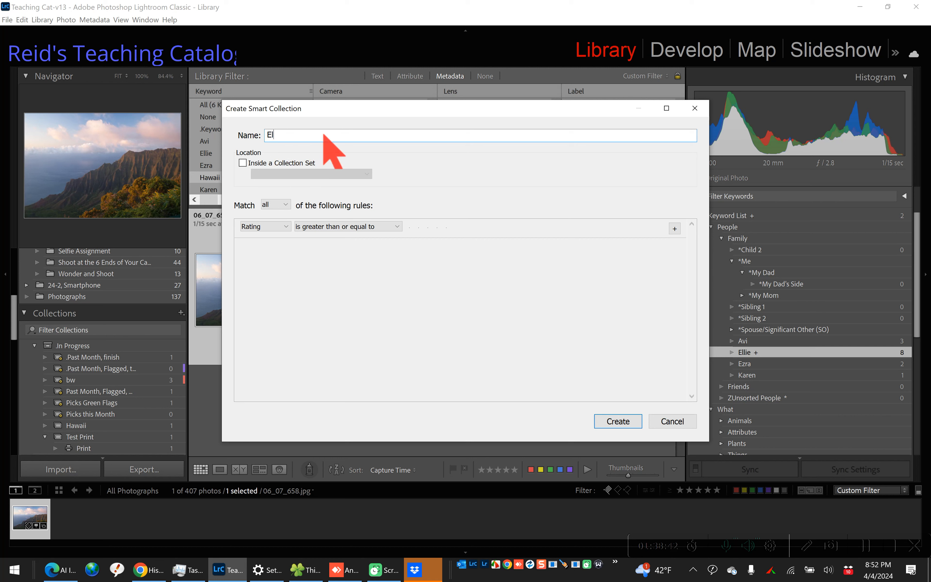
type("iie")
left_click(242, 162)
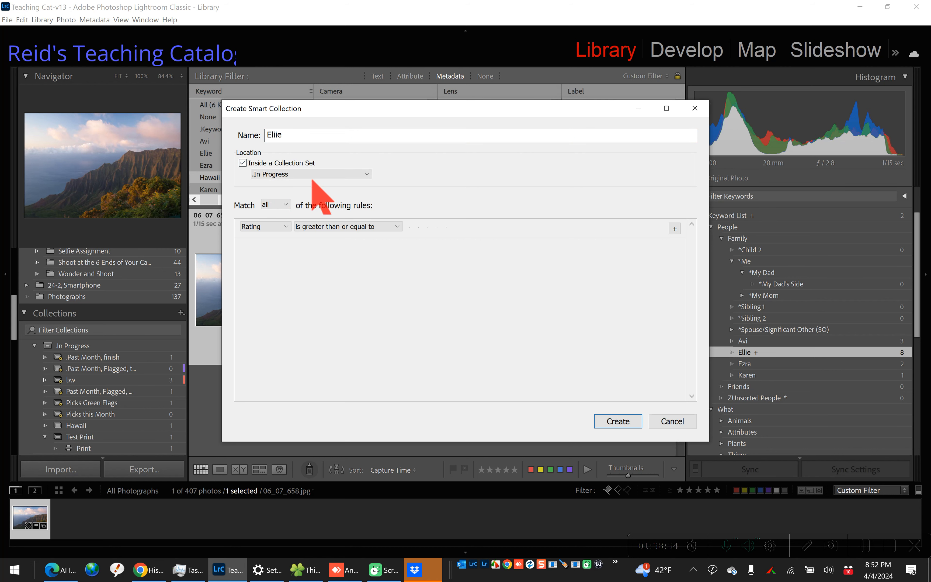
left_click(312, 175)
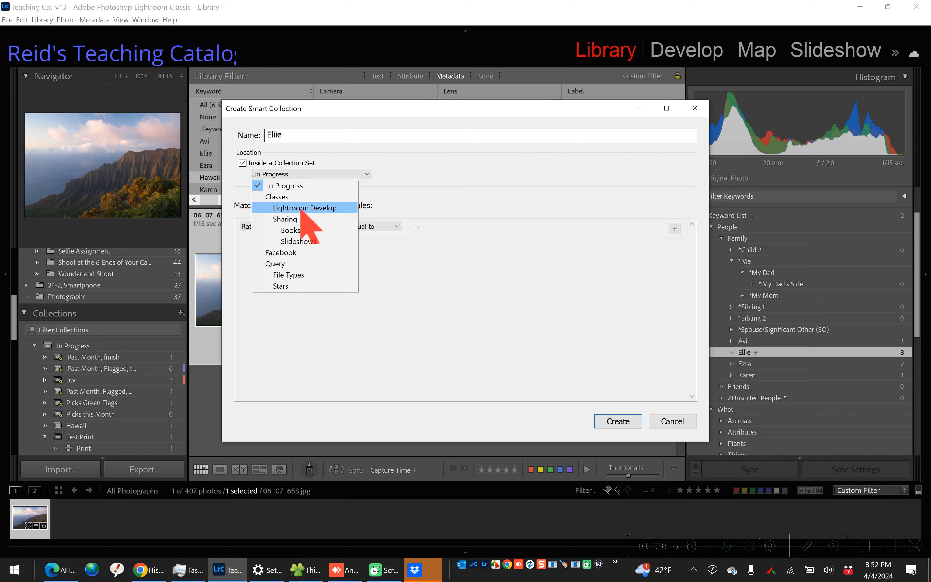
left_click(441, 196)
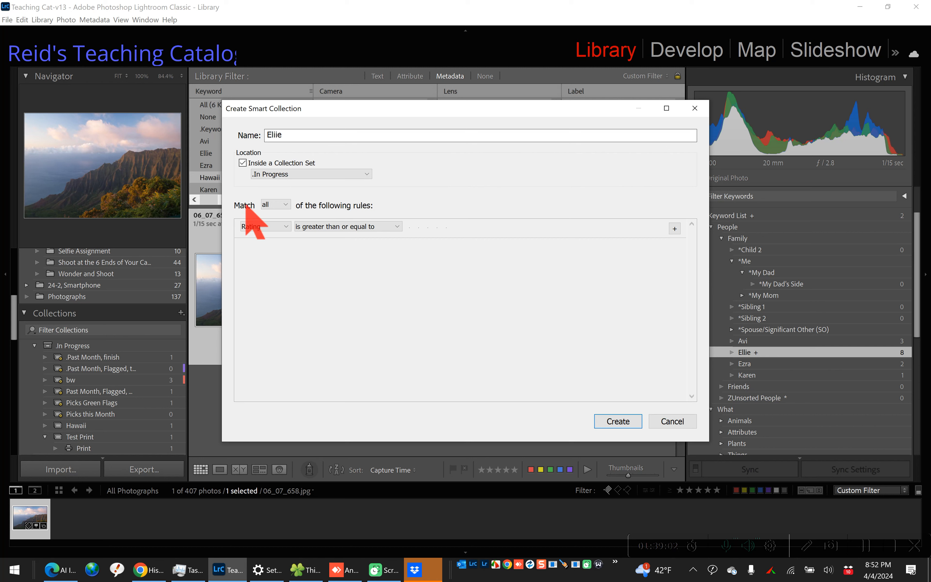
left_click(287, 205)
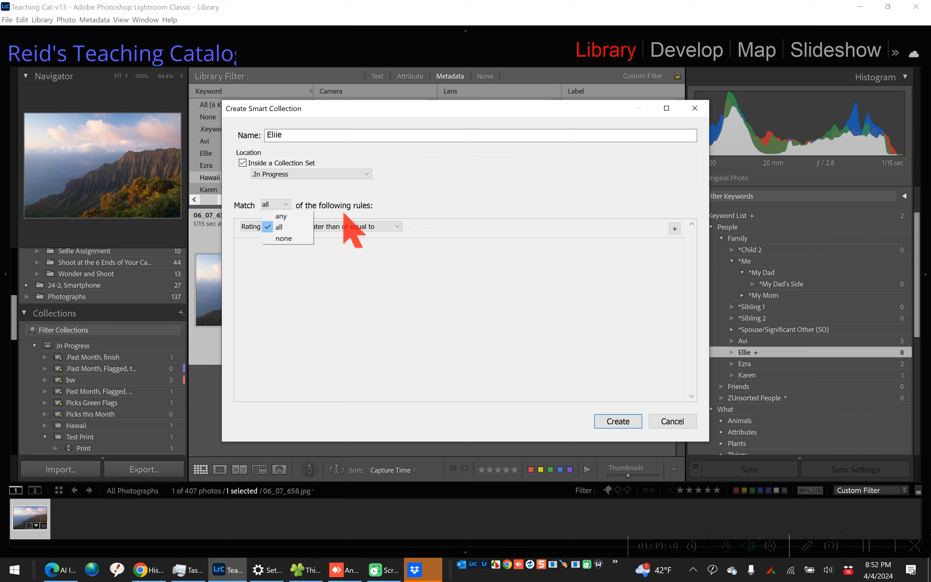
left_click(434, 195)
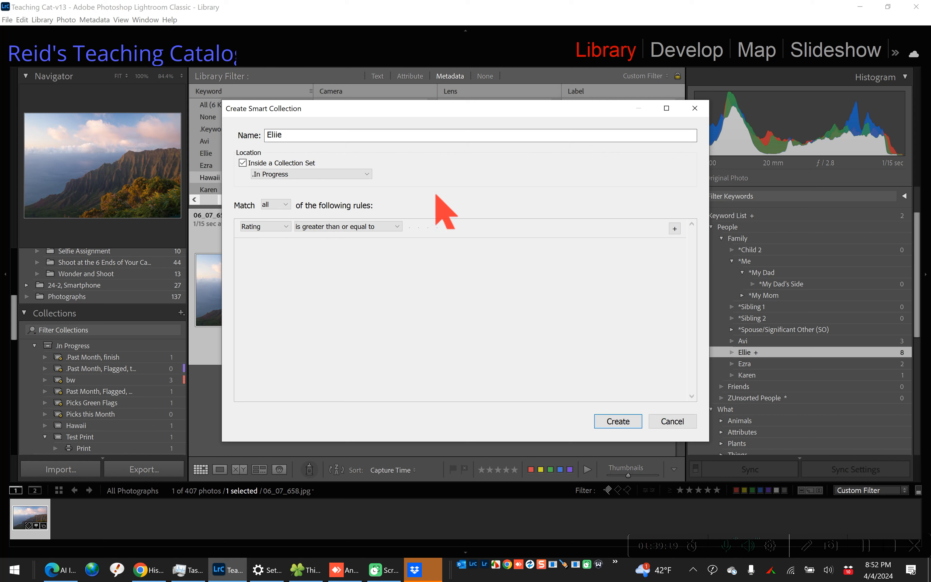
- Create the smart collection with the rules Pick Flag is flagged and Keywords contains the selected family member's first name
left_click(283, 227)
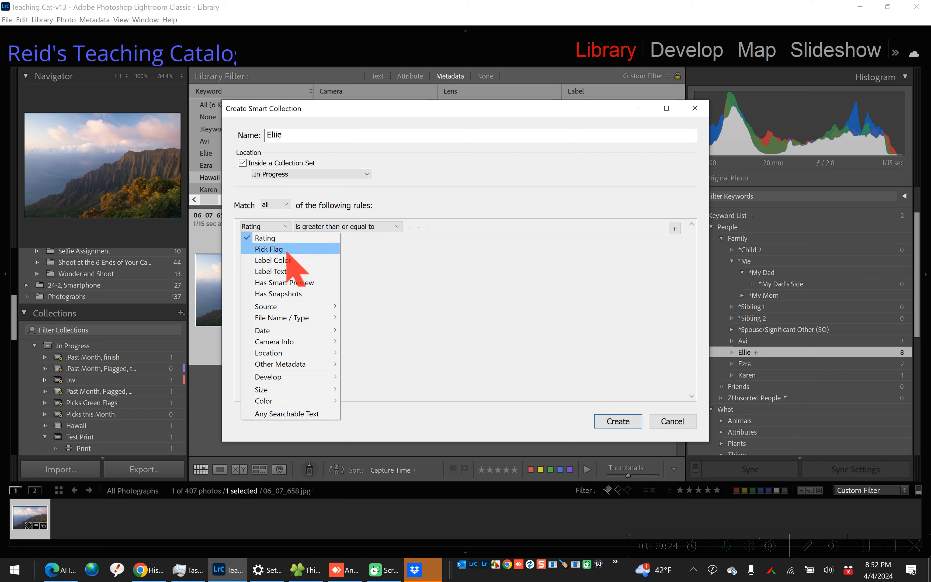
left_click(286, 251)
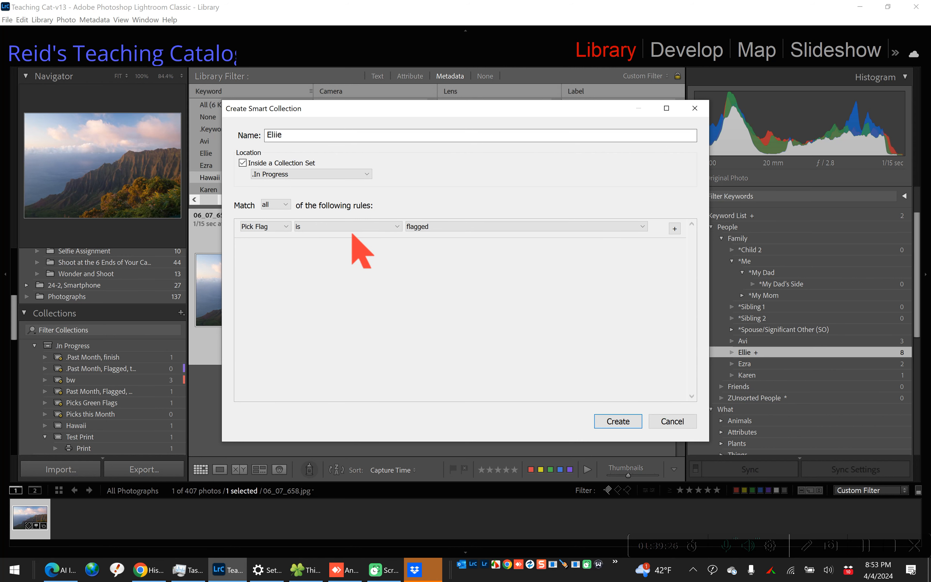
left_click(674, 229)
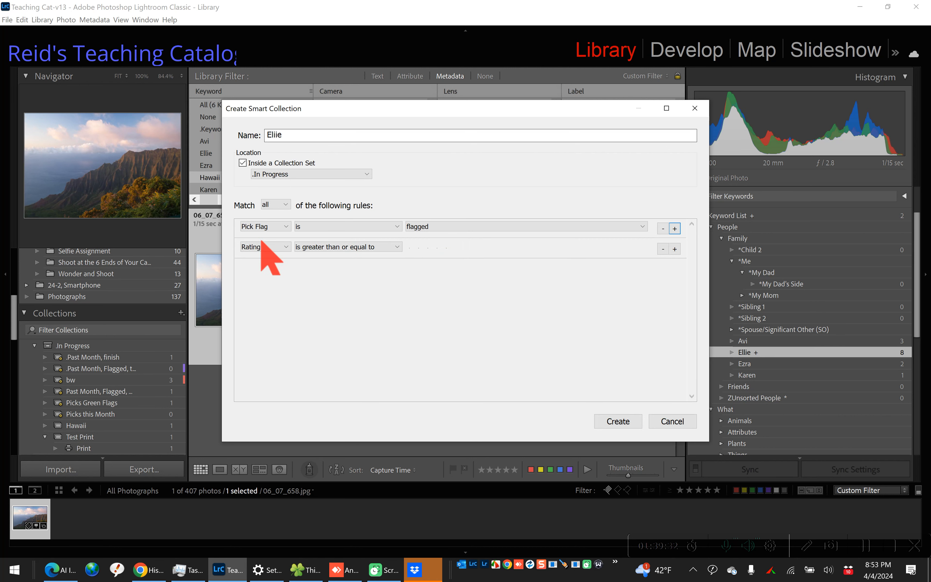
left_click(271, 249)
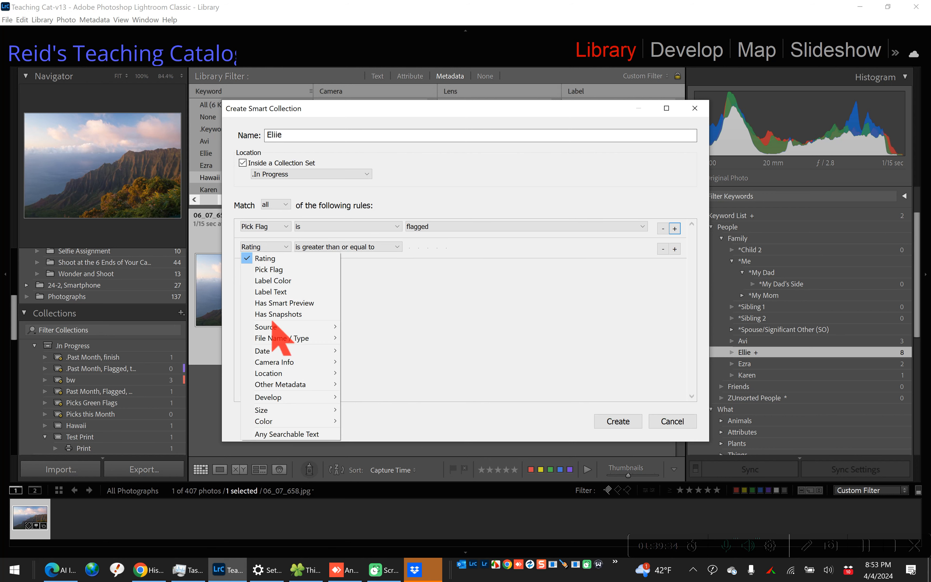
mouse_move(281, 347)
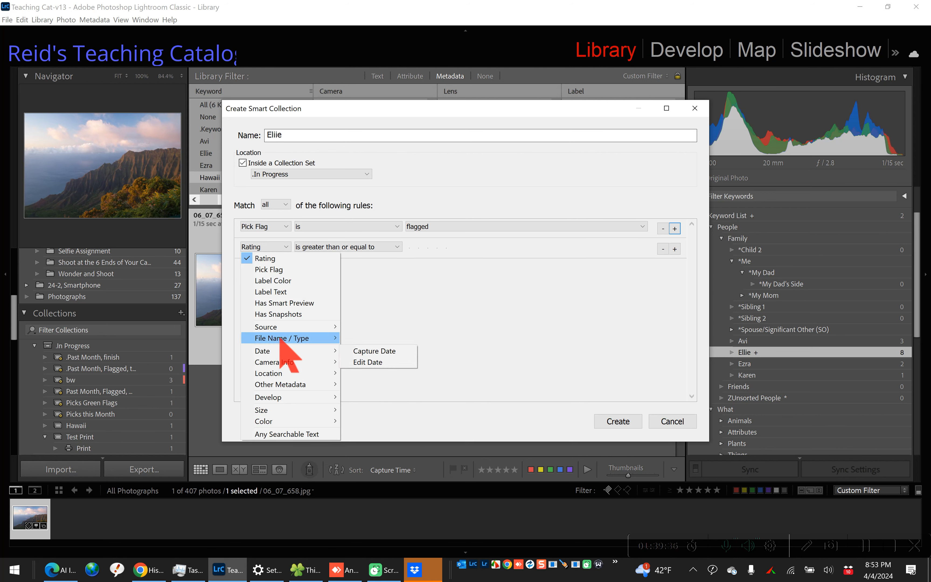
mouse_move(302, 330)
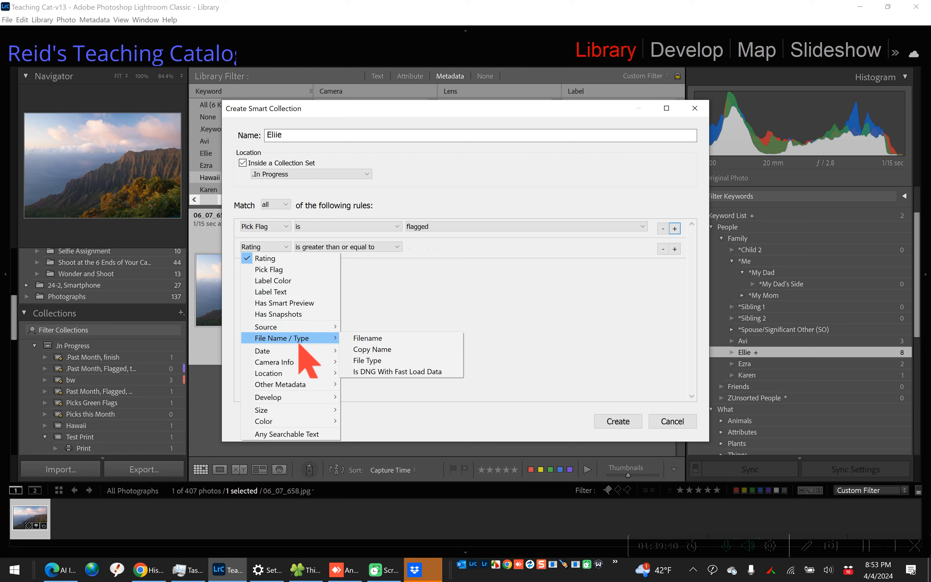
mouse_move(298, 388)
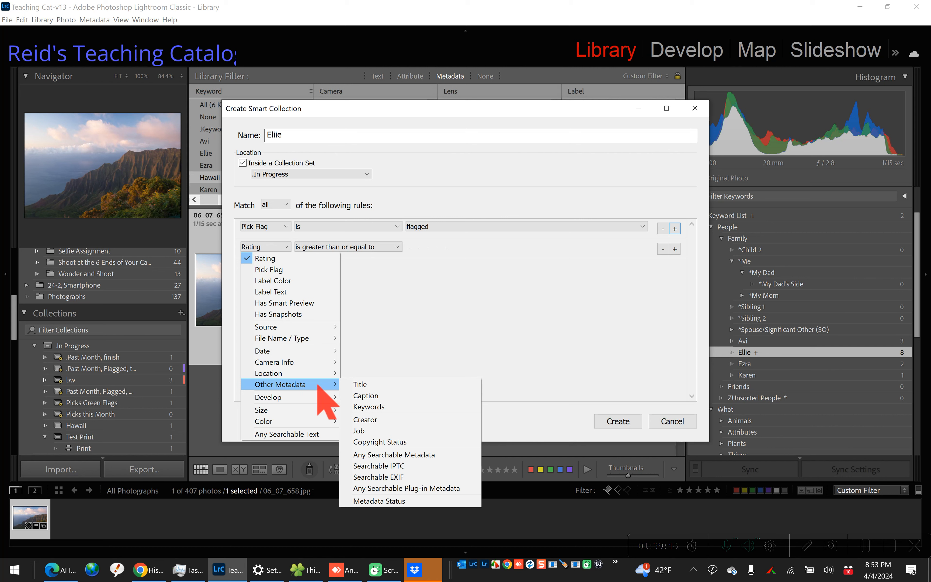
left_click(359, 407)
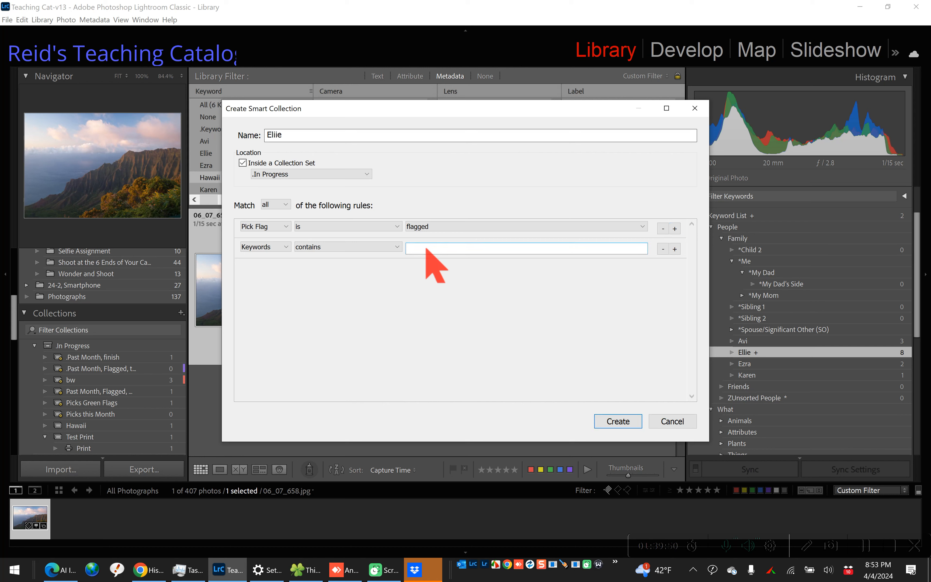
type("Ellie")
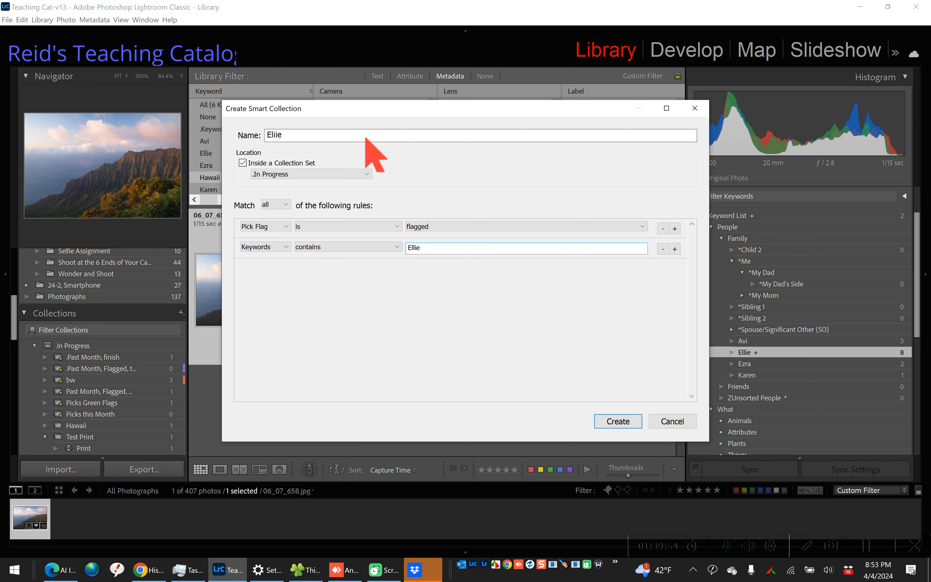
left_click(615, 422)
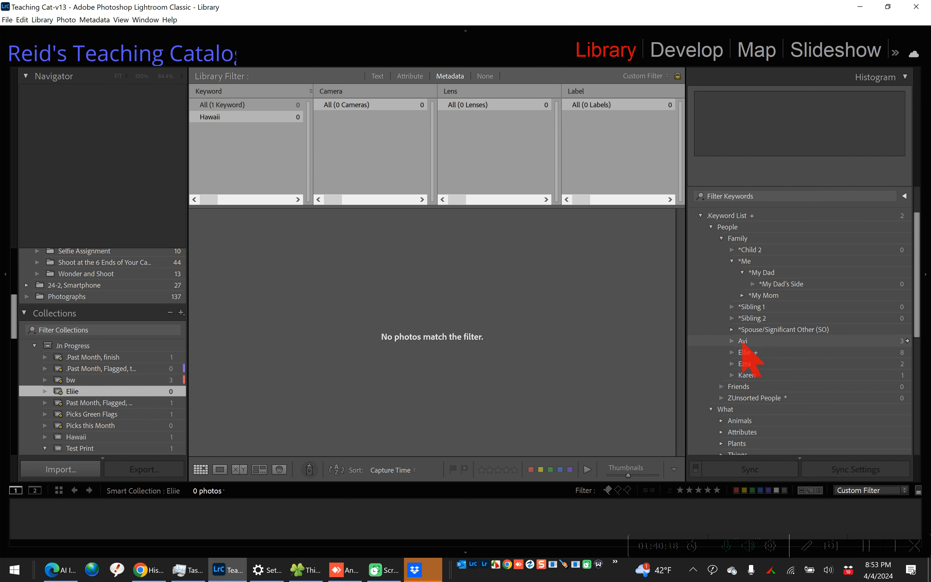
- Change the new smart collection's keyword rule to the family member listed directly below the current one, and turn off the library filter
double_click(135, 390)
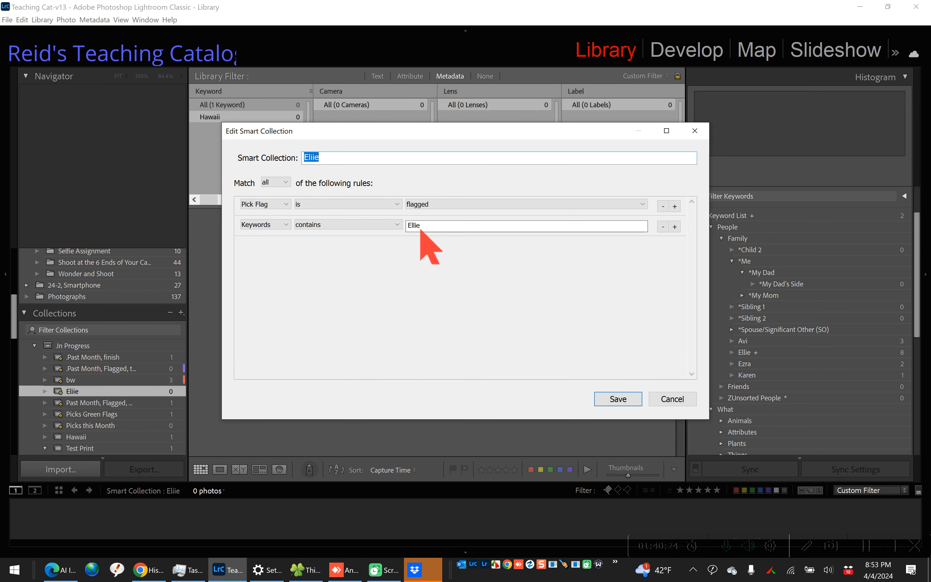
left_click(456, 228)
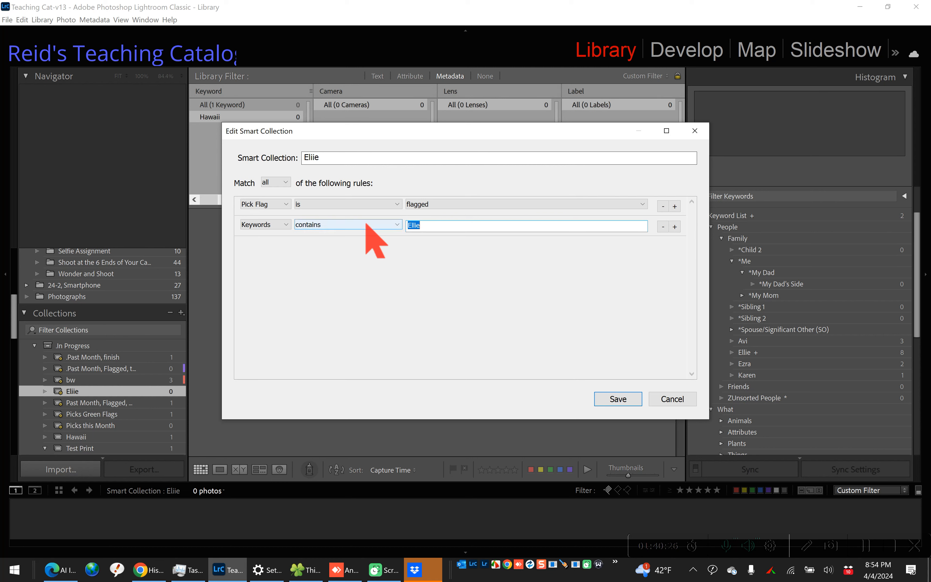
type("Ezra")
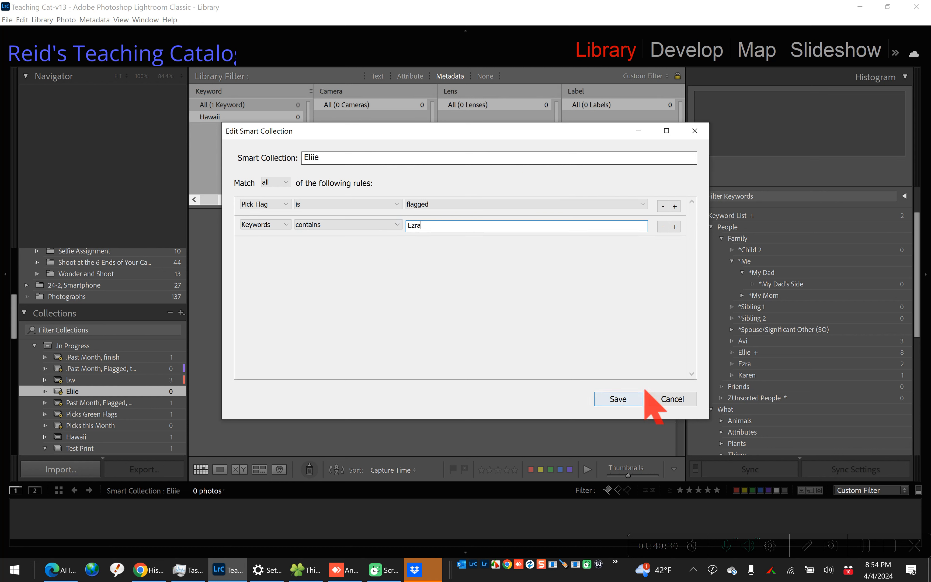
left_click(618, 398)
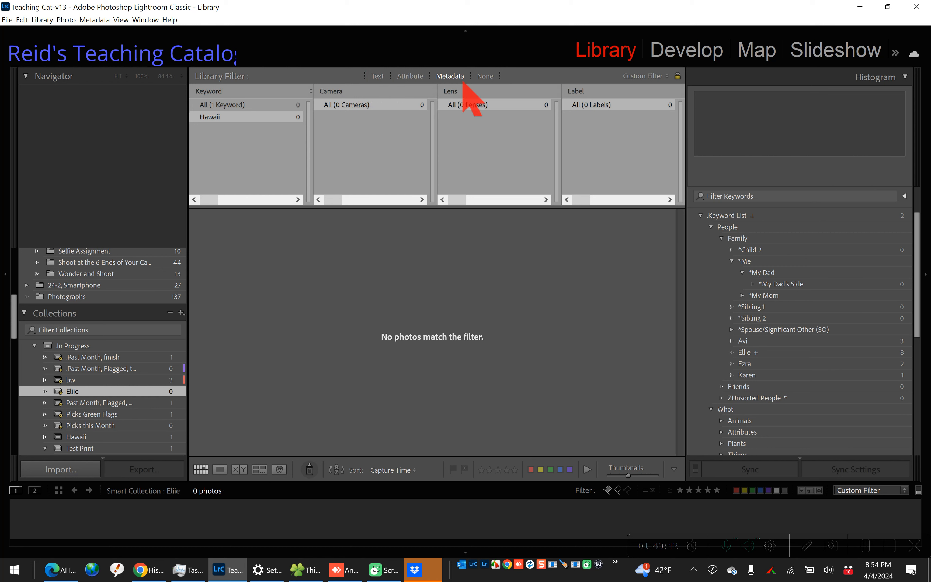
left_click(494, 77)
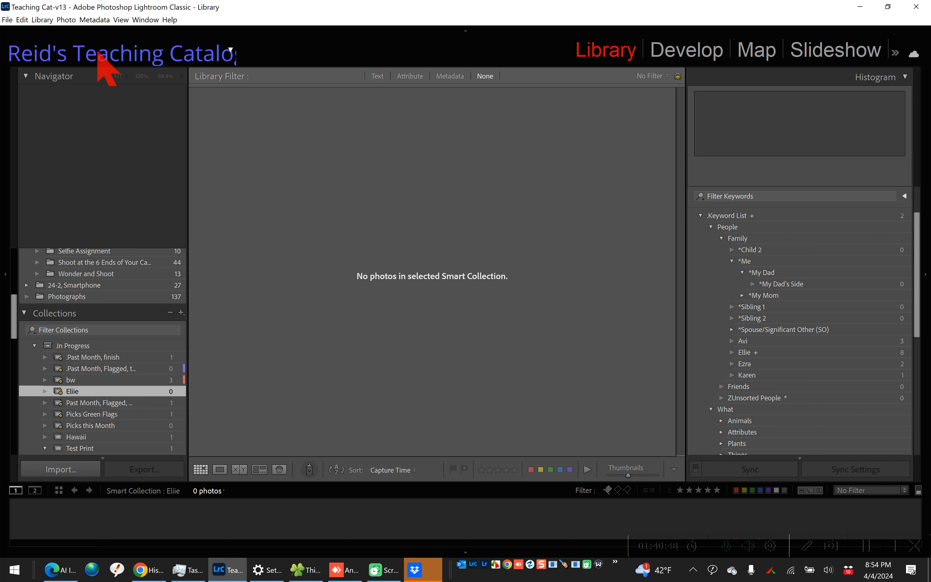
left_click(8, 20)
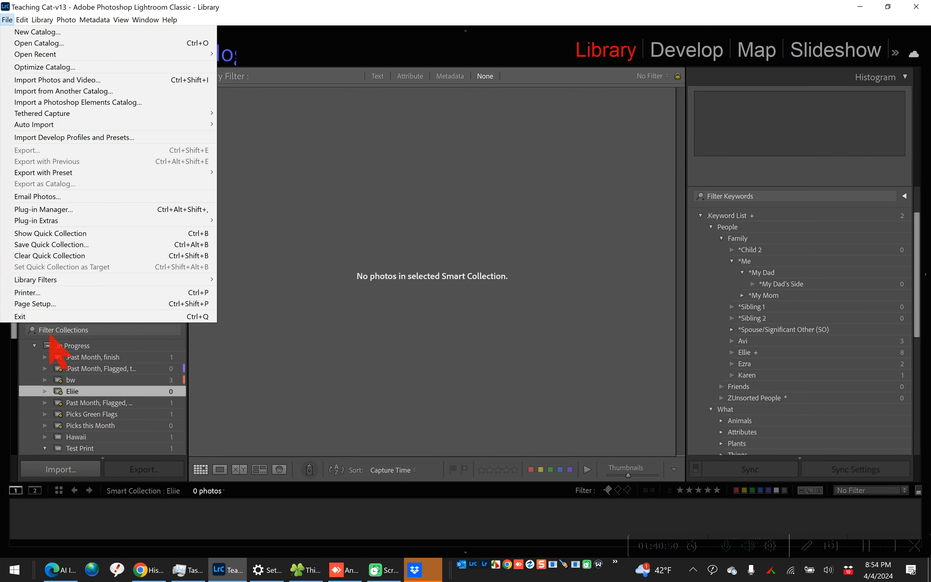
left_click(83, 316)
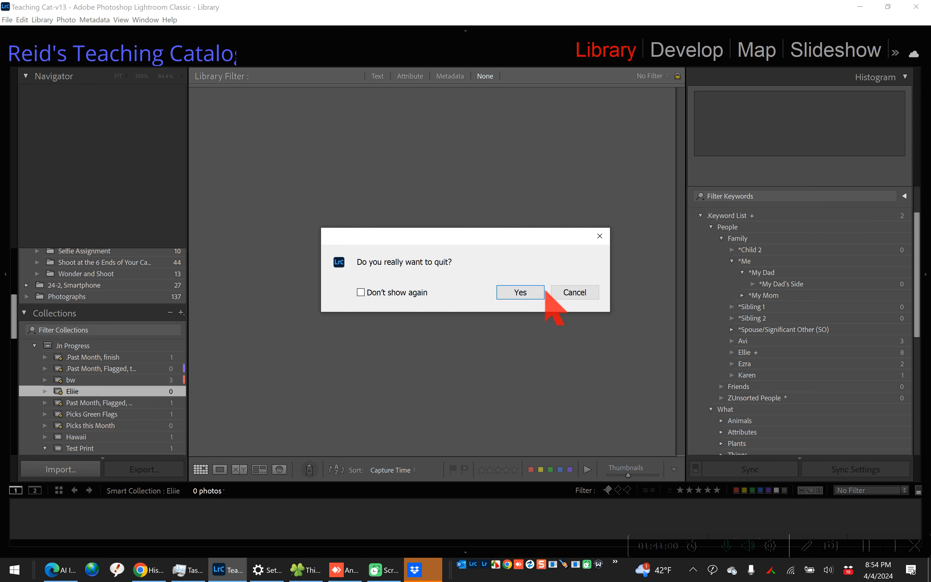
left_click(574, 292)
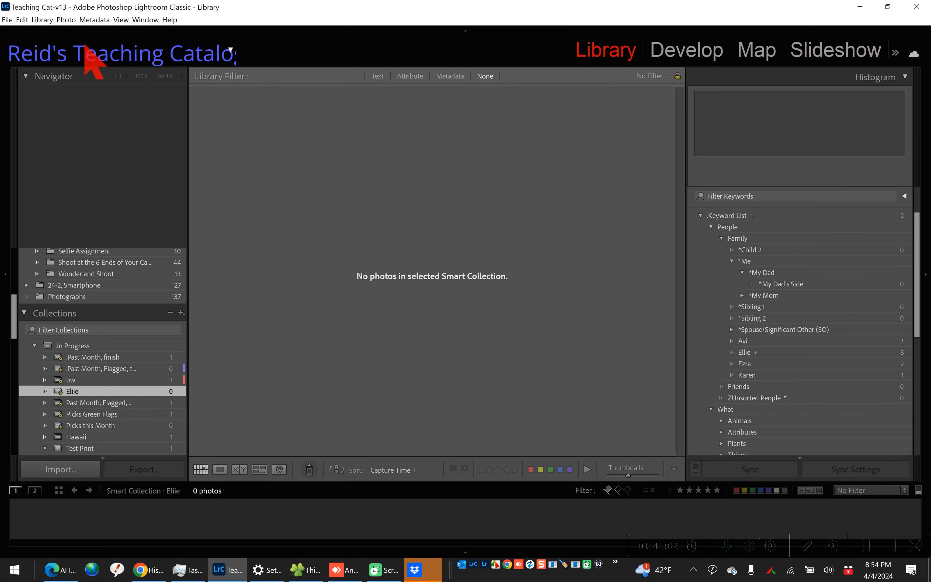
- Set the default catalog preference to Load most recent catalog at startup
left_click(9, 23)
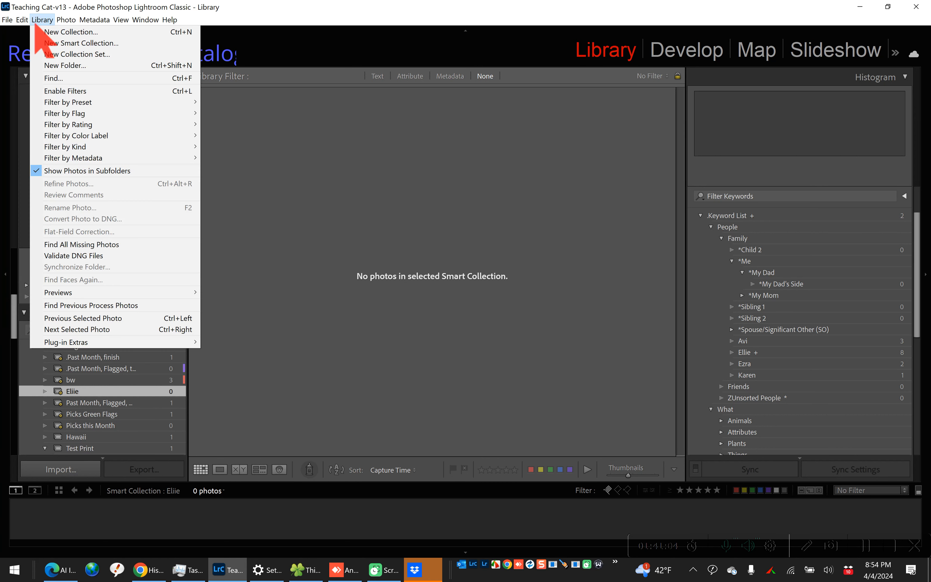
mouse_move(25, 24)
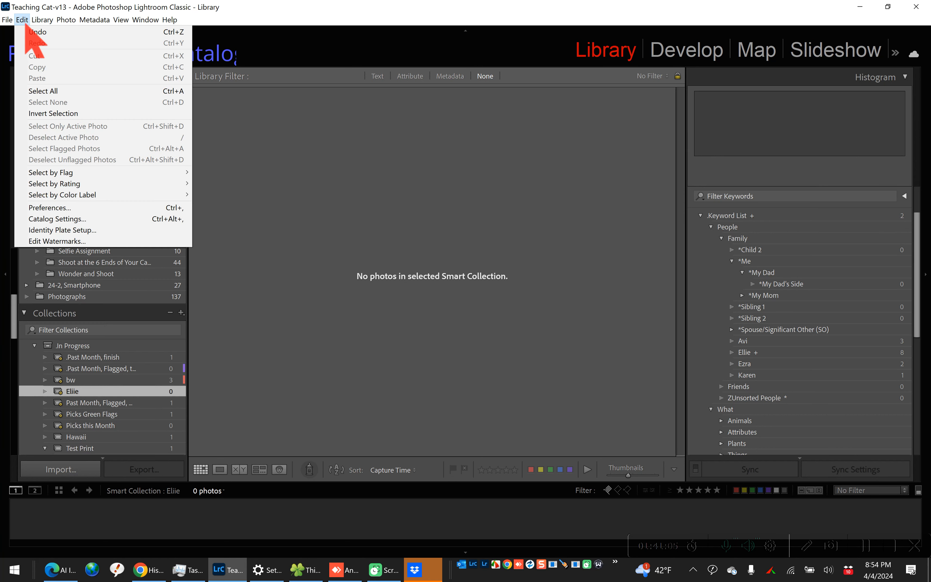
left_click(65, 208)
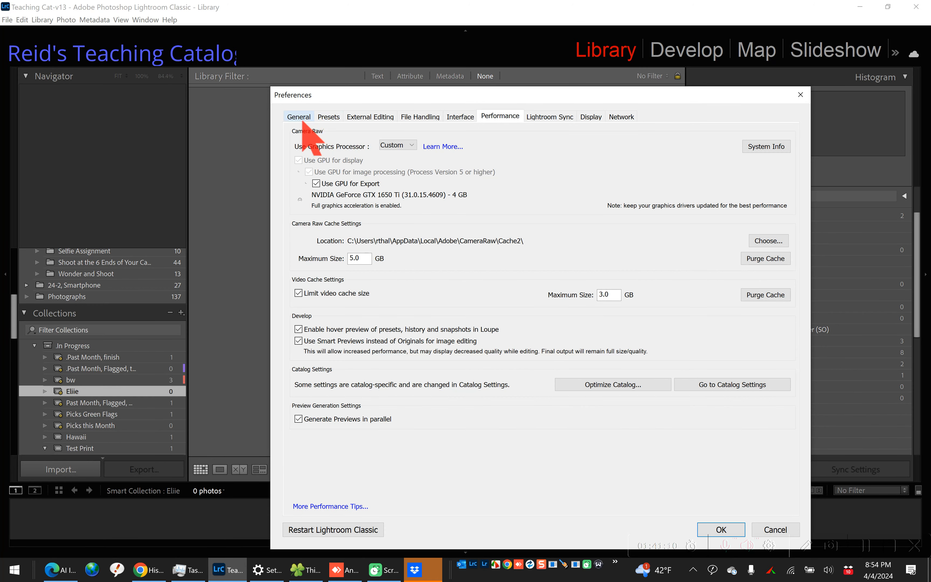
left_click(299, 118)
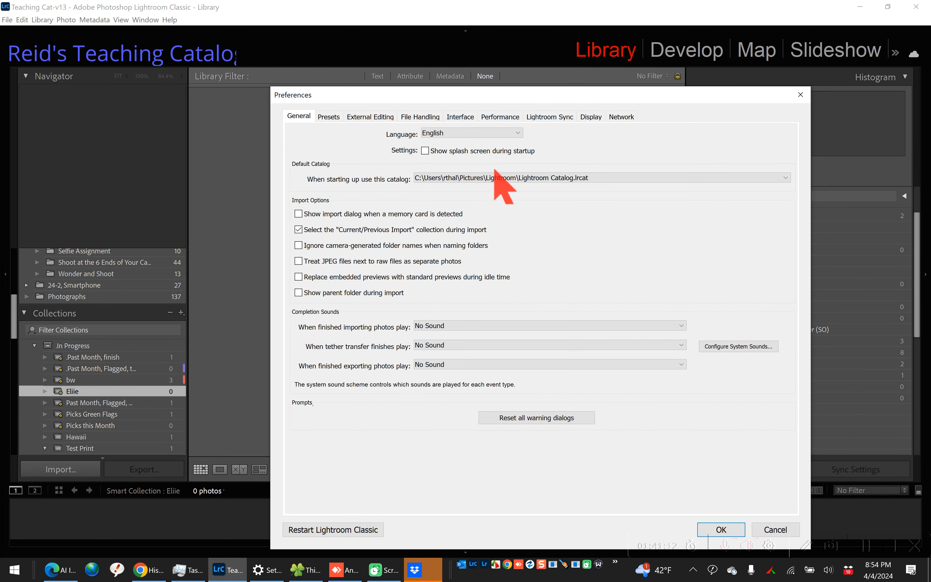
left_click(496, 178)
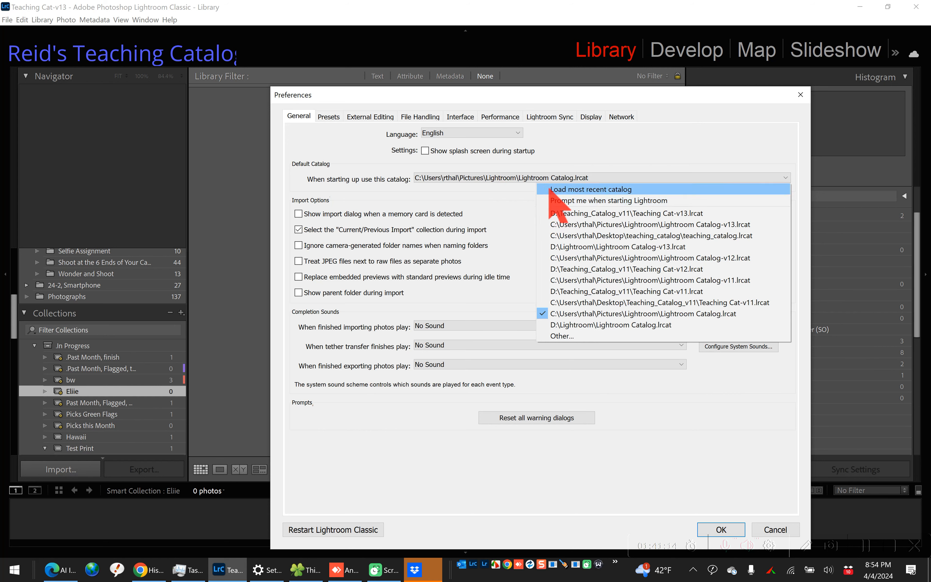
left_click(589, 190)
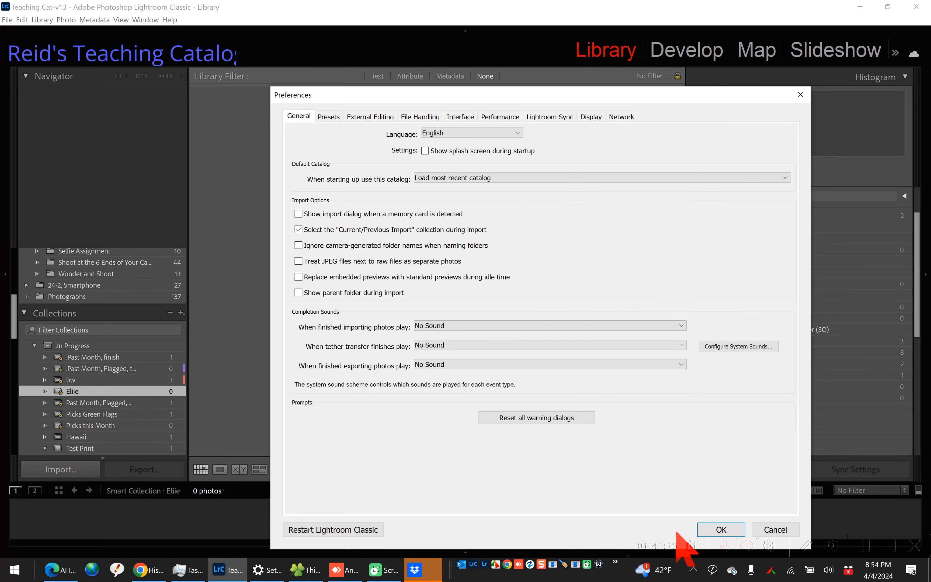
left_click(719, 530)
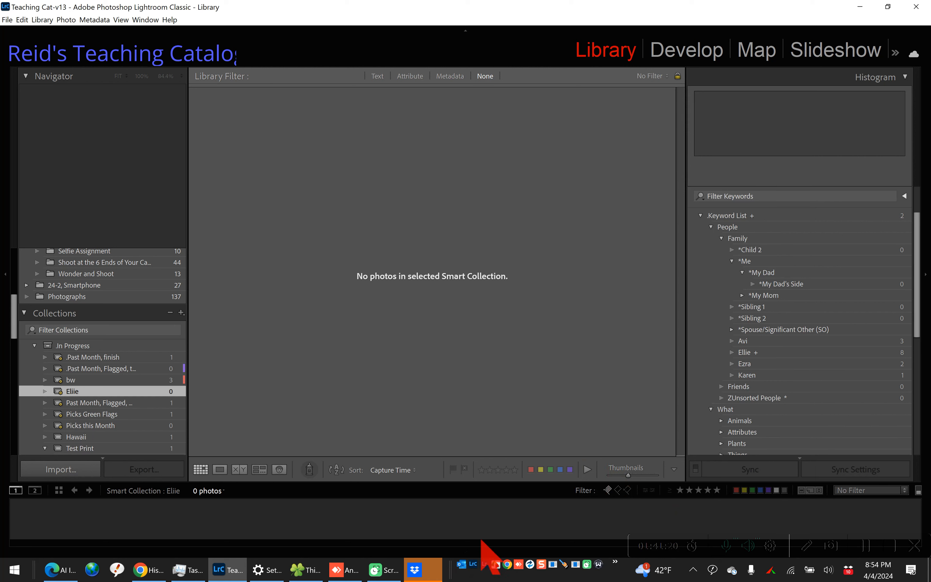
- Quit Lightroom Classic, confirming the exit and skipping the catalog backup this time
left_click(915, 6)
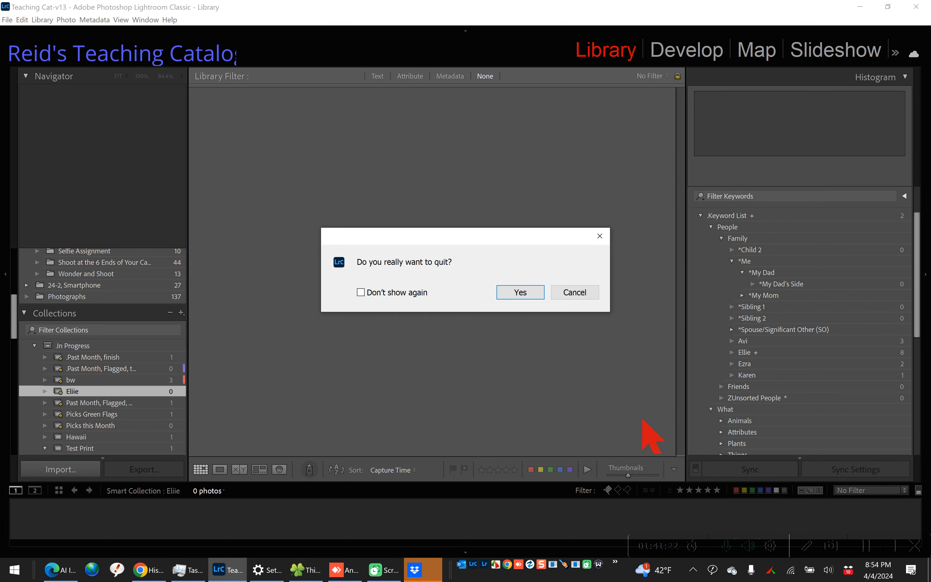
left_click(520, 292)
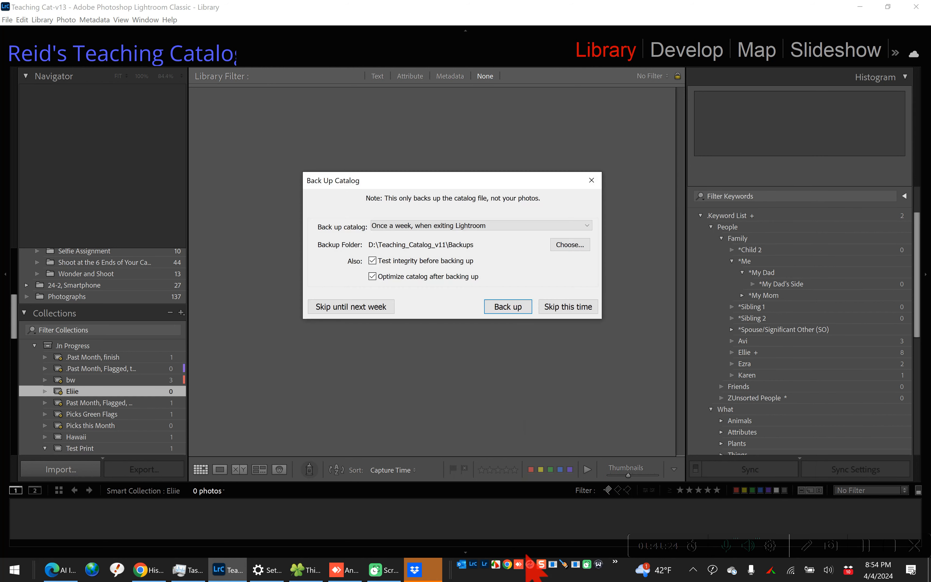
left_click(561, 307)
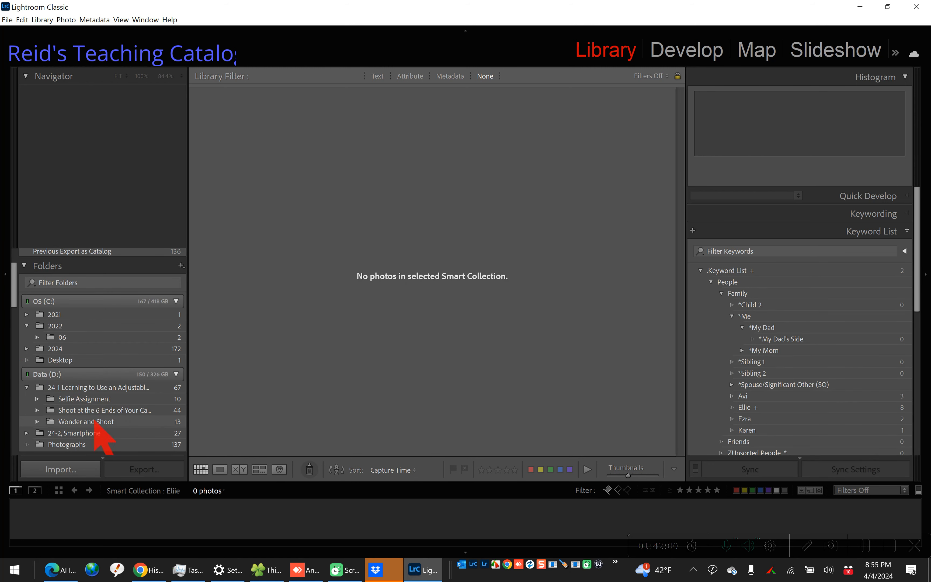
- Change the selected smart collection's Keywords rule to contain the first name of the family member it is named after, and save it
scroll(89, 415, "down", 3)
scroll(90, 411, "down", 2)
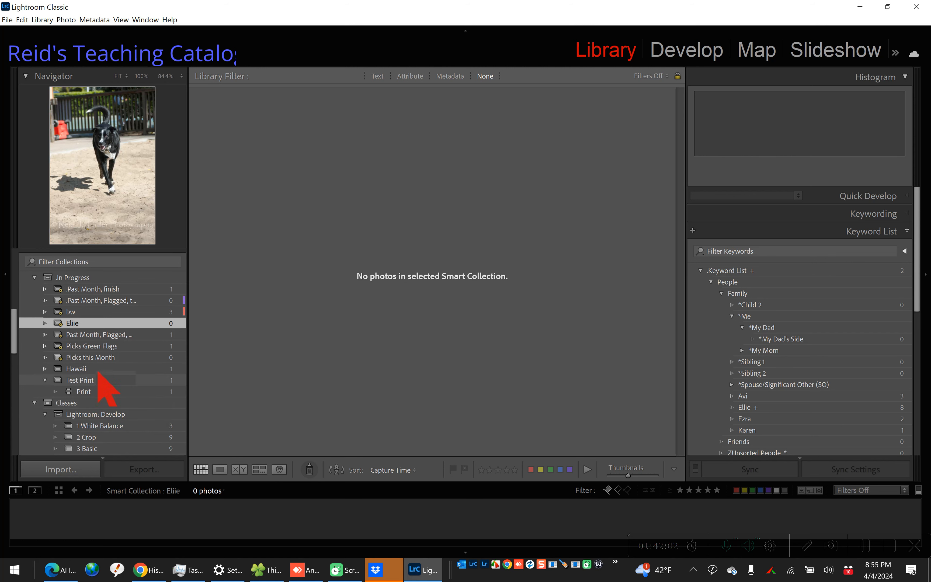
double_click(97, 324)
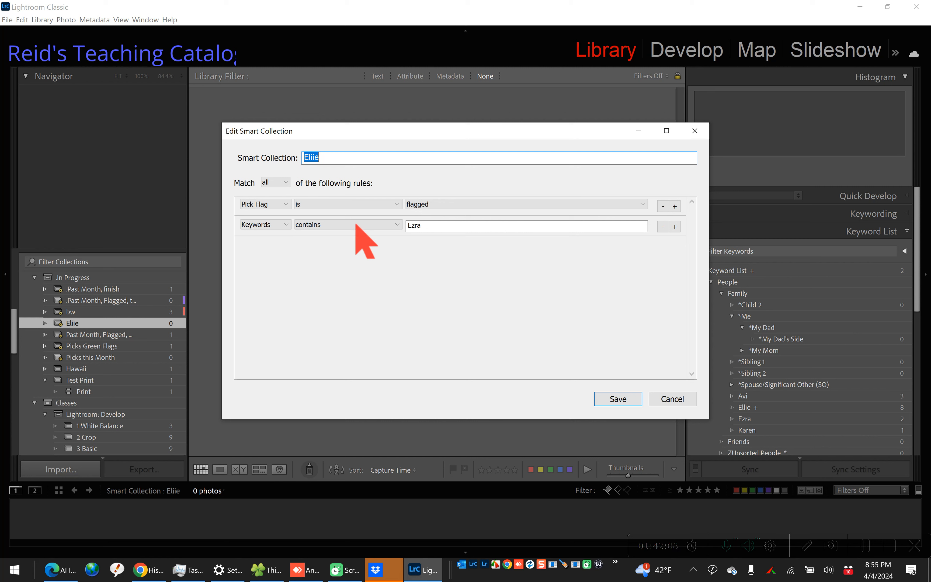
left_click(425, 228)
left_click(425, 227)
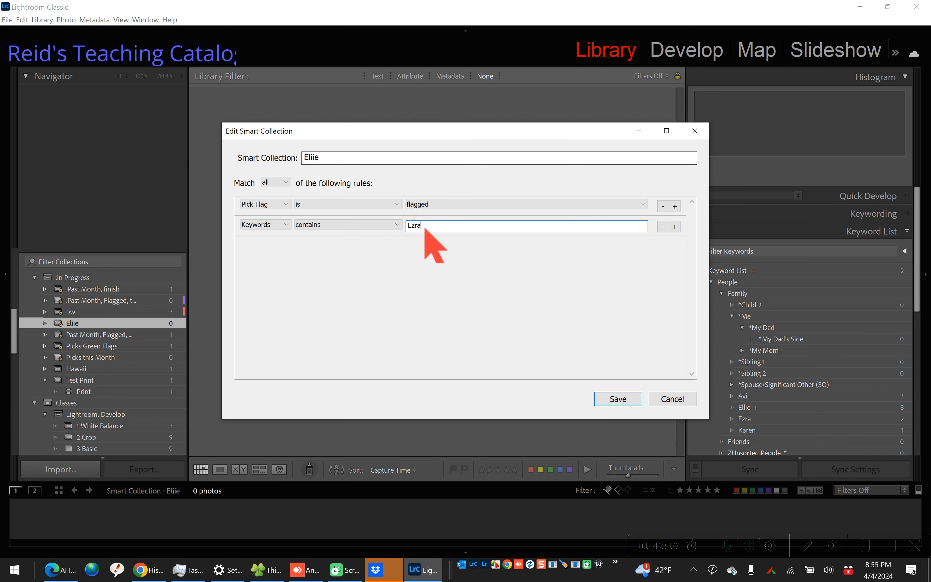
left_click_drag(425, 228, 381, 227)
type("Ellie")
left_click(615, 399)
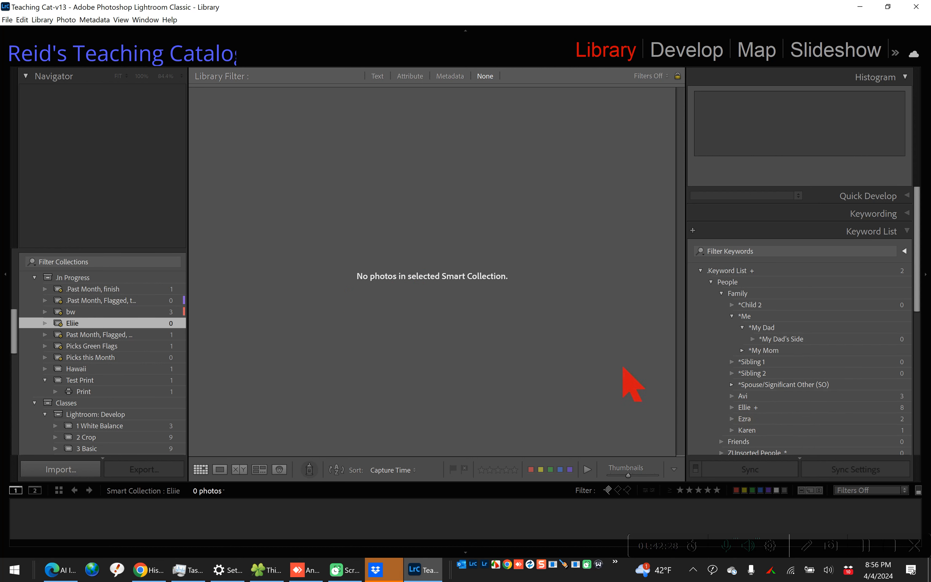
- Remove the Pick Flag rule from the selected smart collection, keeping only the Keywords rule, and save it
right_click(140, 335)
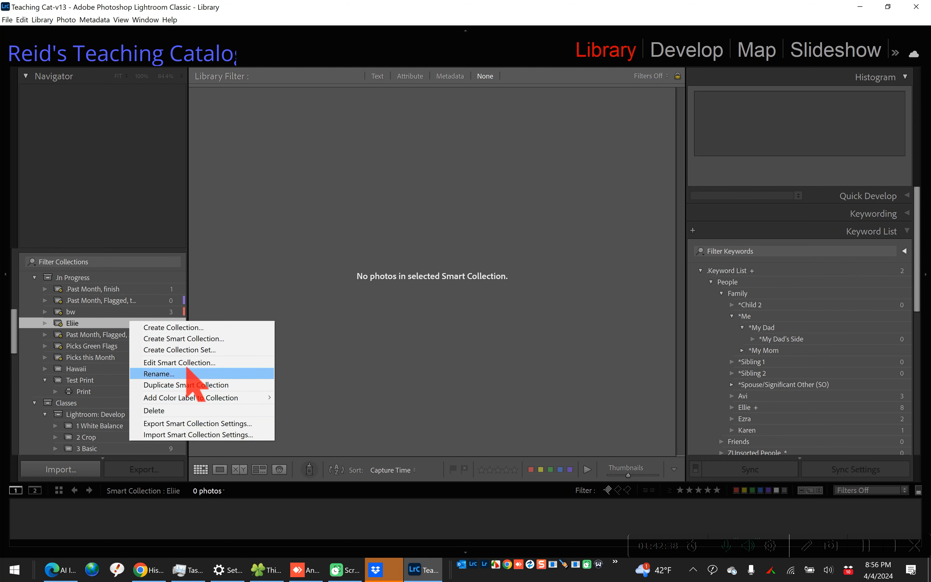
double_click(107, 324)
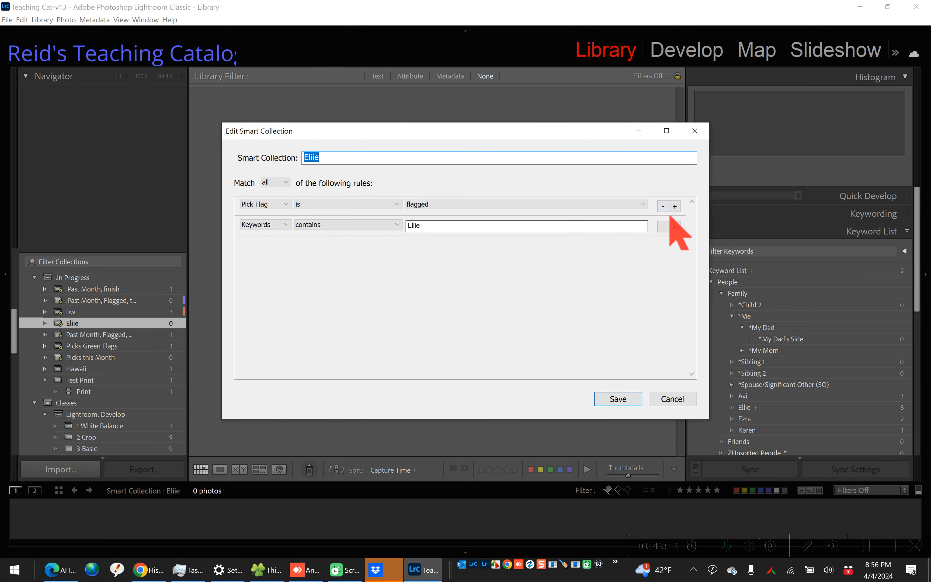
left_click(662, 206)
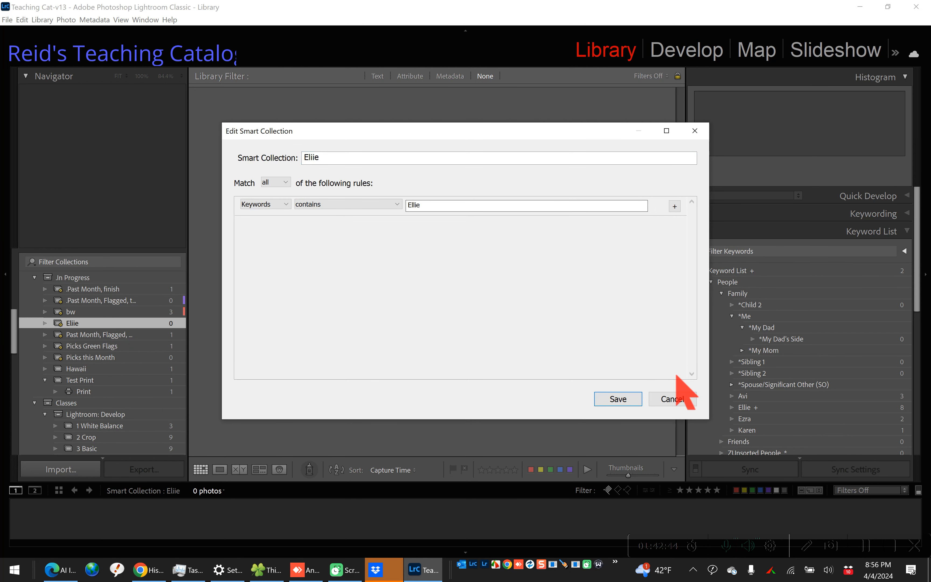
left_click(618, 399)
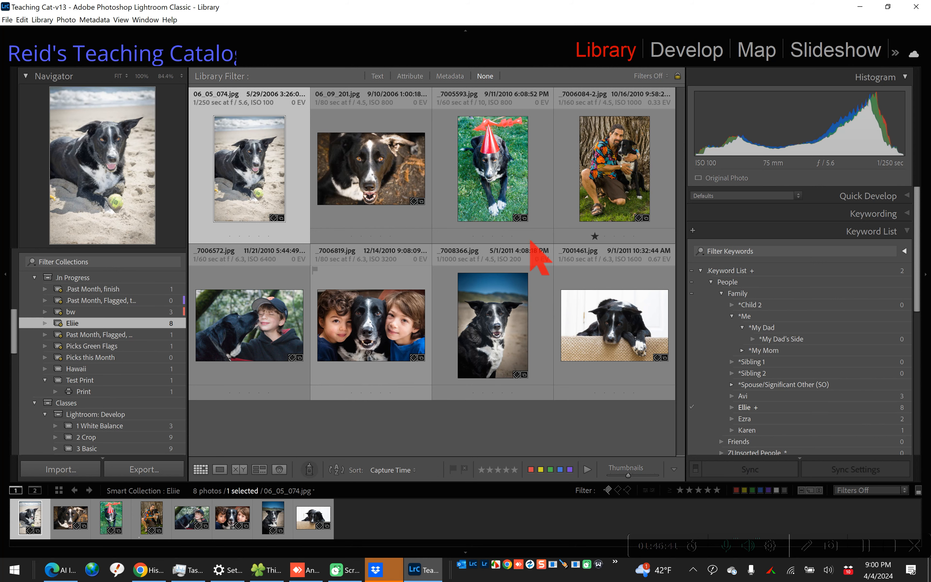
- Open the Map module, deselect all photos, and look over the world map around North America
left_click(758, 54)
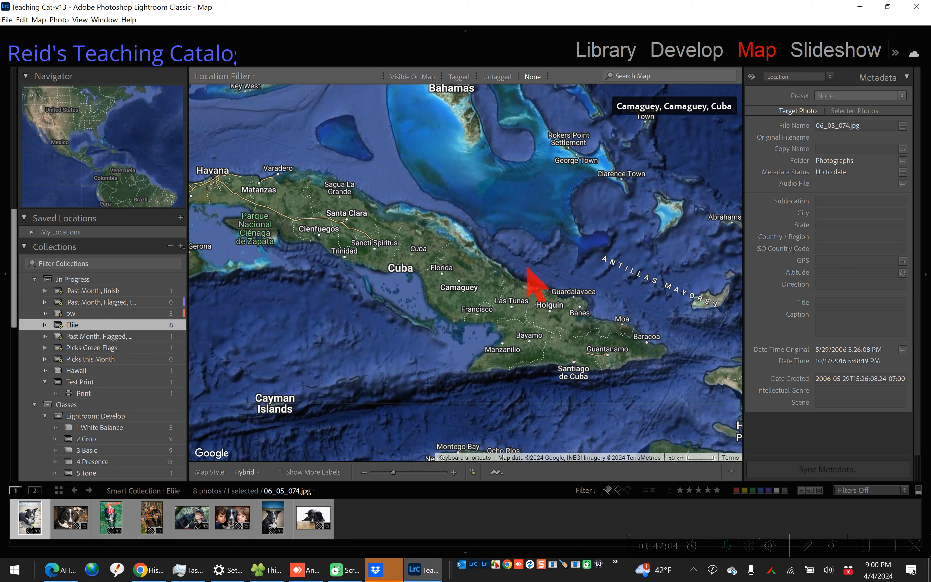
key("ctrl+d")
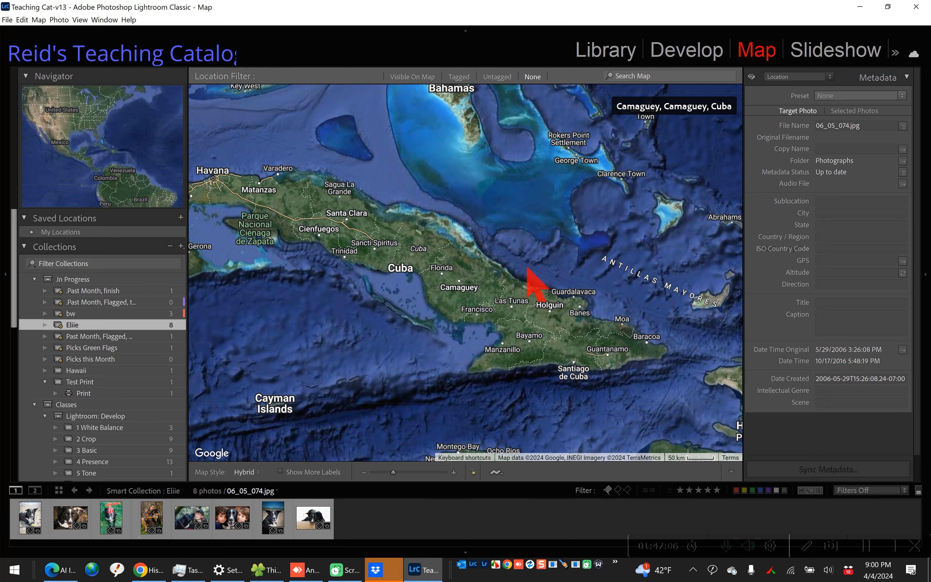
key("minus")
scroll(527, 266, "down", 2)
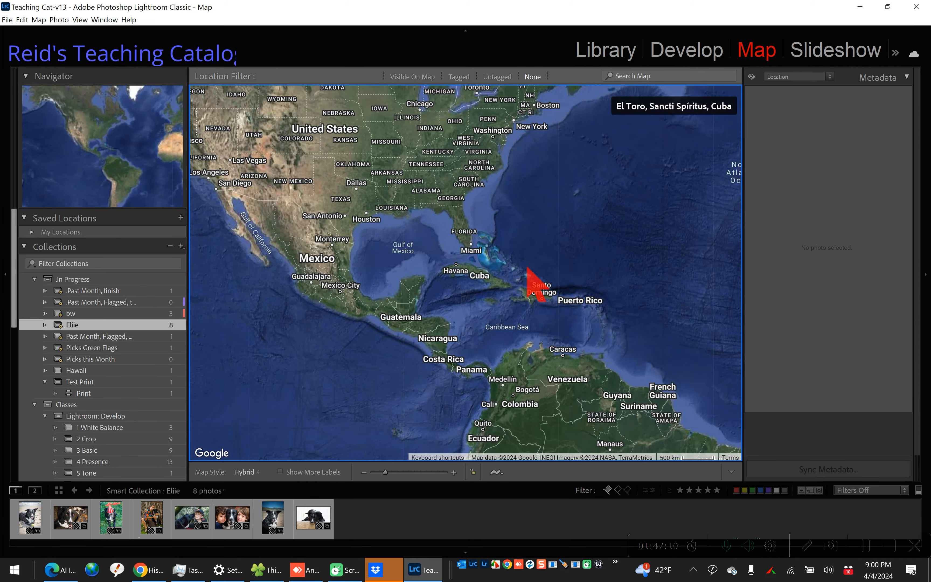
scroll(527, 267, "down", 1)
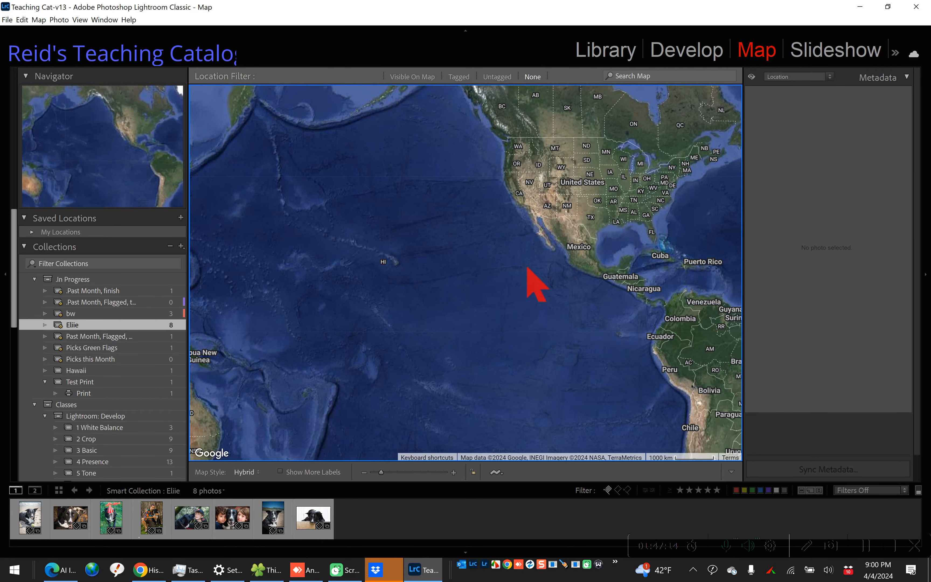
scroll(527, 266, "down", 1)
mouse_move(527, 266)
left_mouse_down()
mouse_move(404, 265)
mouse_move(454, 315)
mouse_move(522, 245)
left_mouse_up()
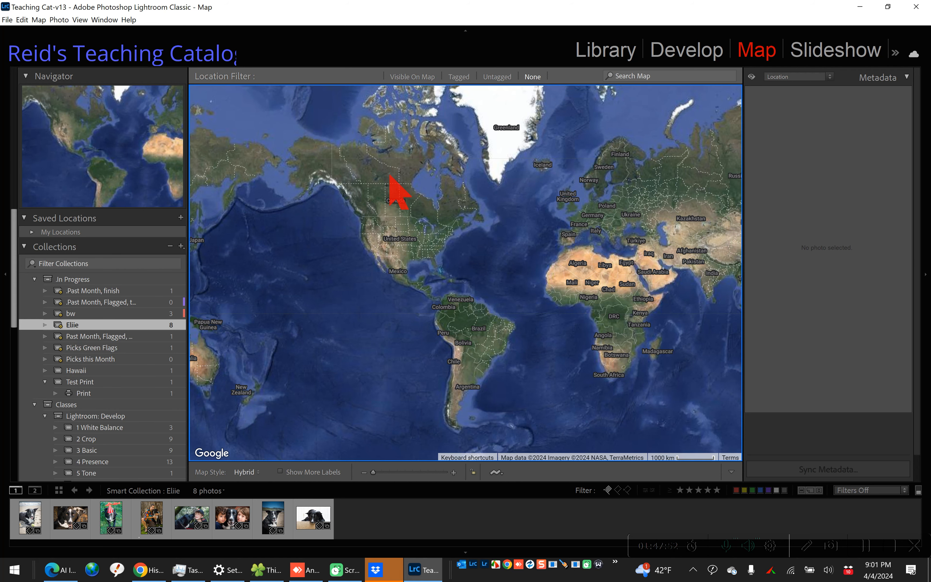
scroll(390, 176, "up", 1)
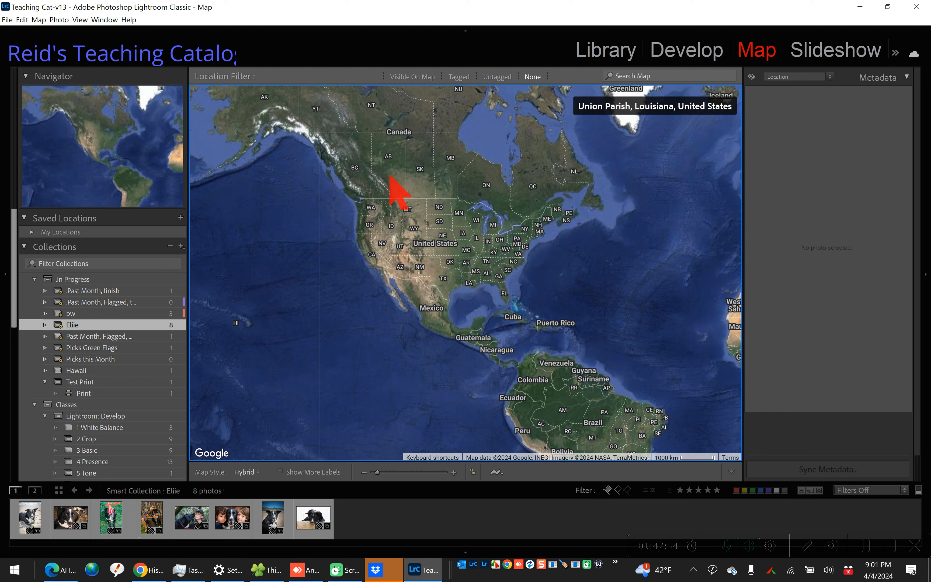
left_click(654, 77)
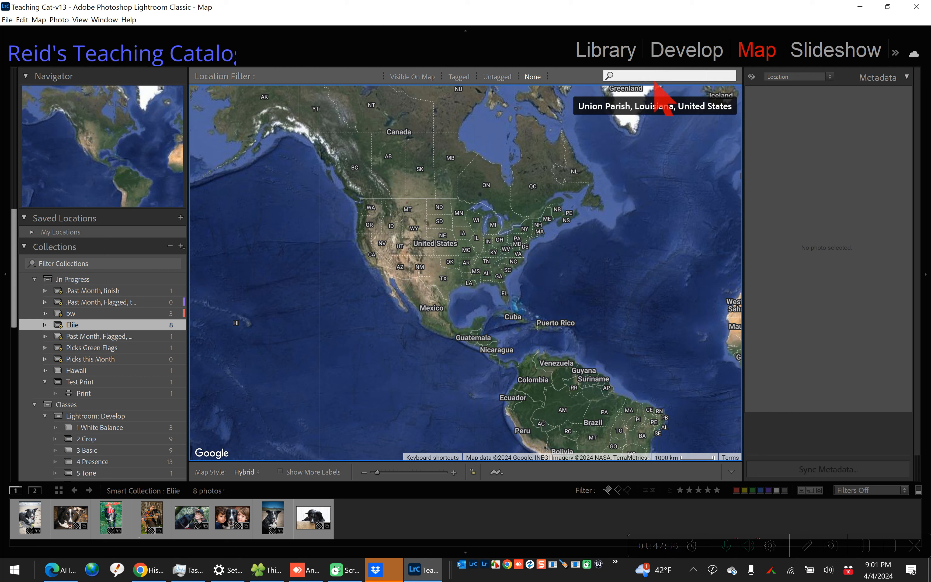
type("s")
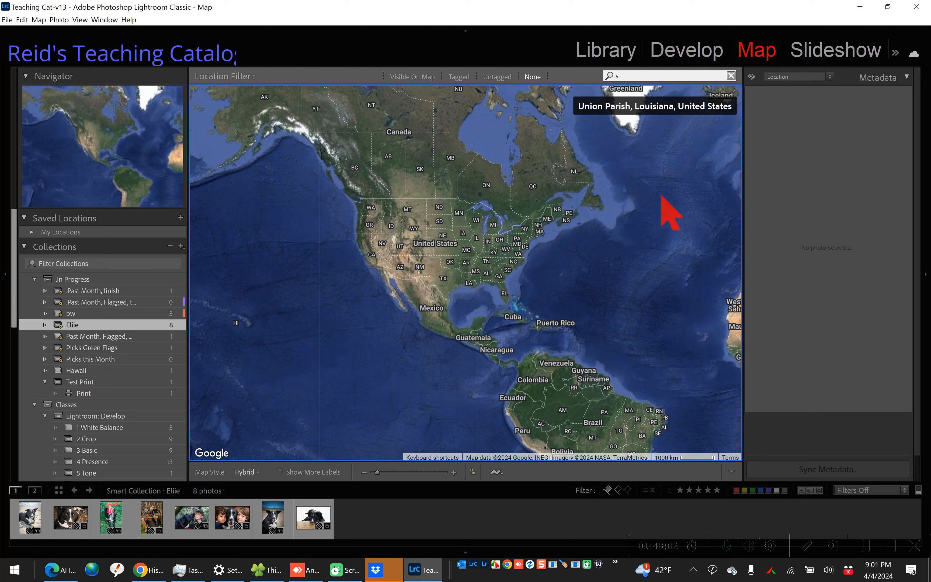
key("Escape")
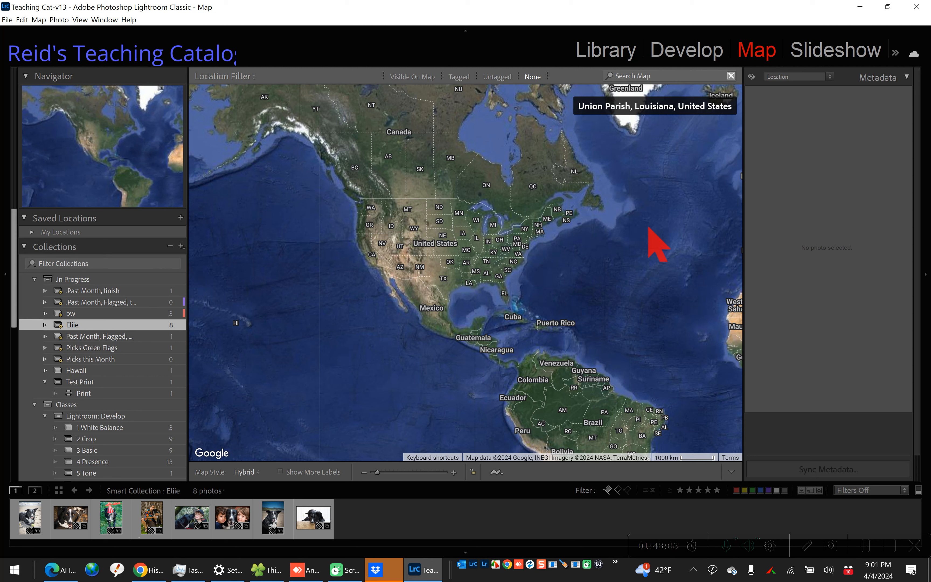
- Return to the Library module and view the Quick Collection and the Previous Import photos in the catalog
left_click(608, 58)
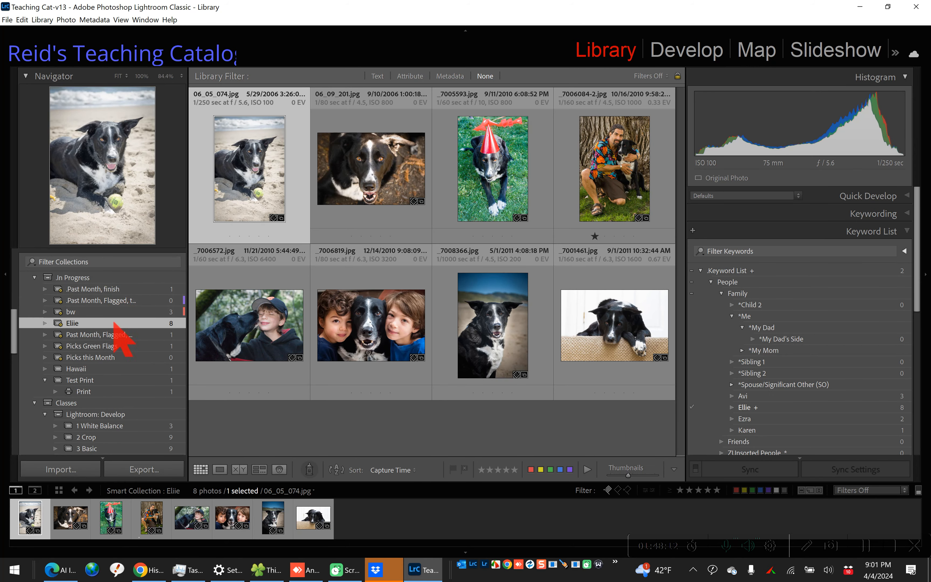
scroll(116, 331, "down", 1)
scroll(113, 325, "up", 10)
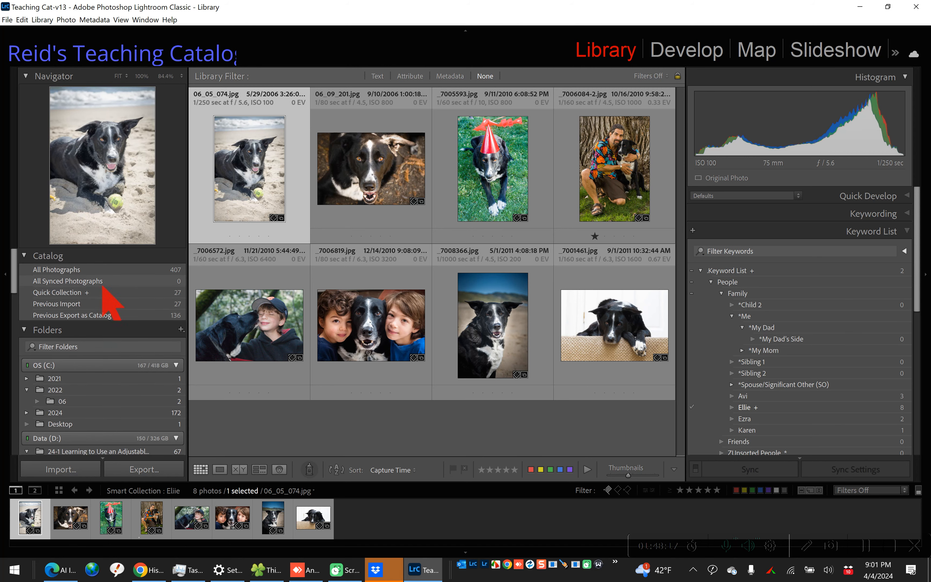
left_click(101, 291)
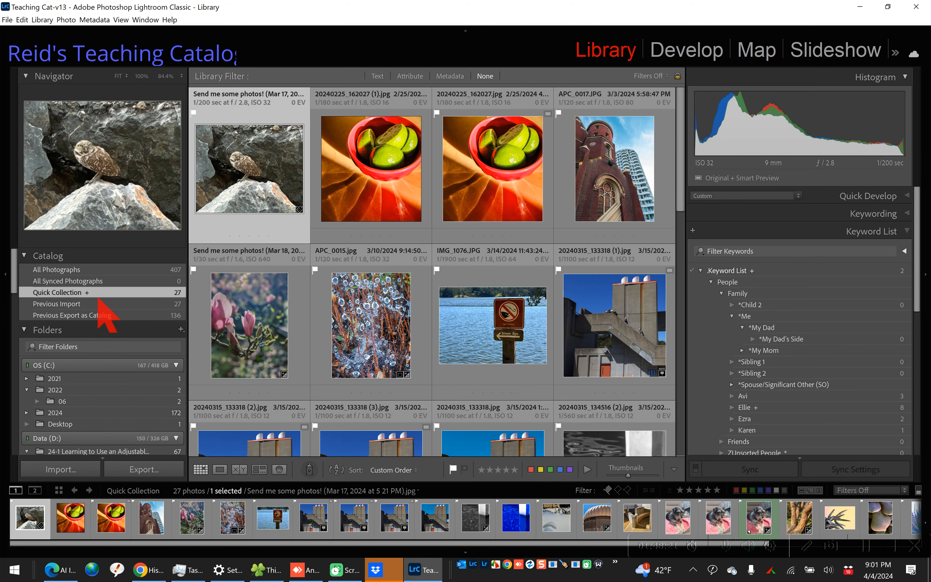
left_click(95, 304)
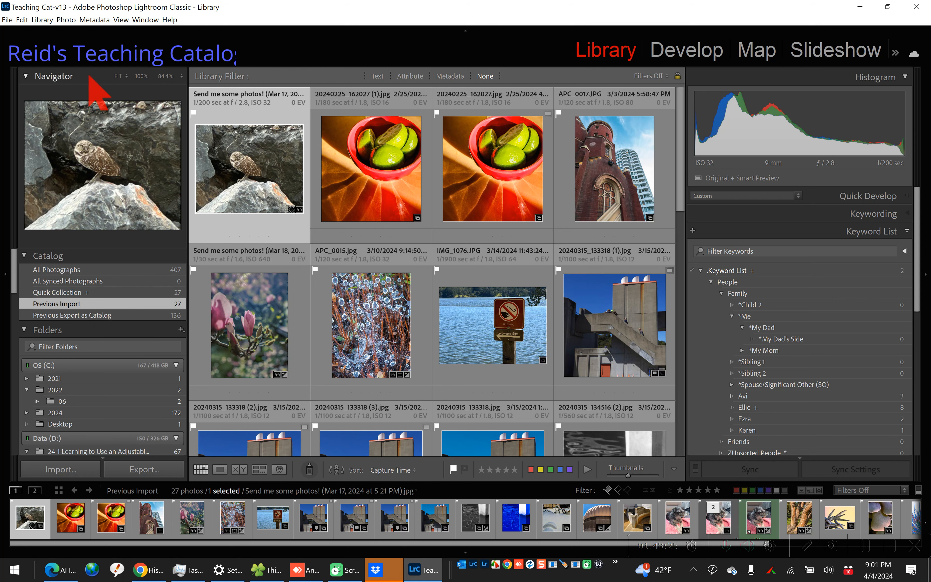
- Try to delete the rejected photos from the Previous Import
left_click(66, 20)
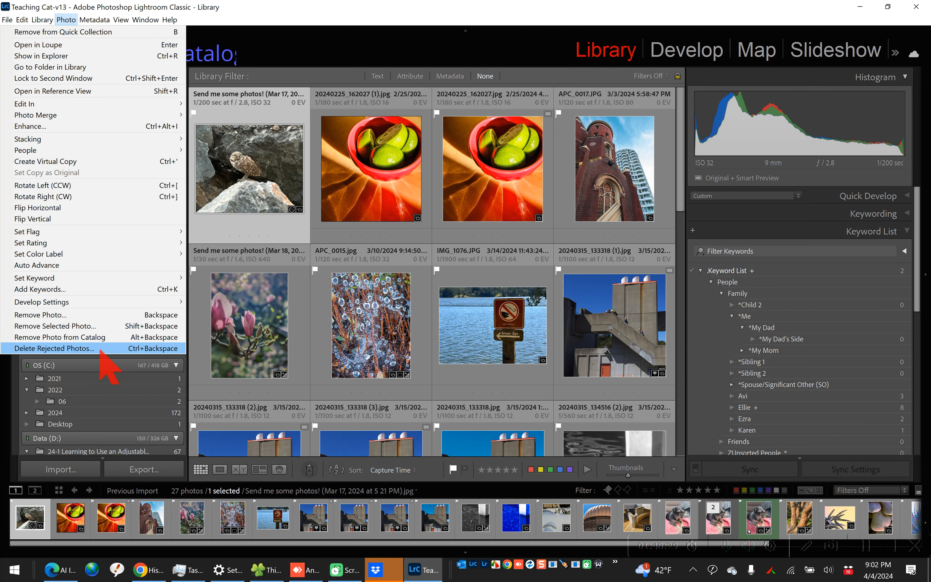
left_click(101, 348)
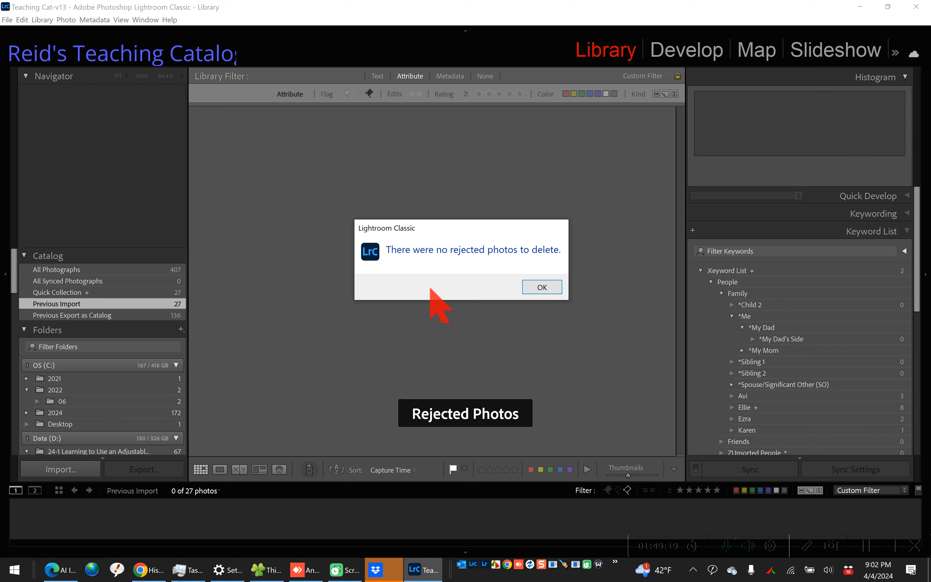
left_click(542, 289)
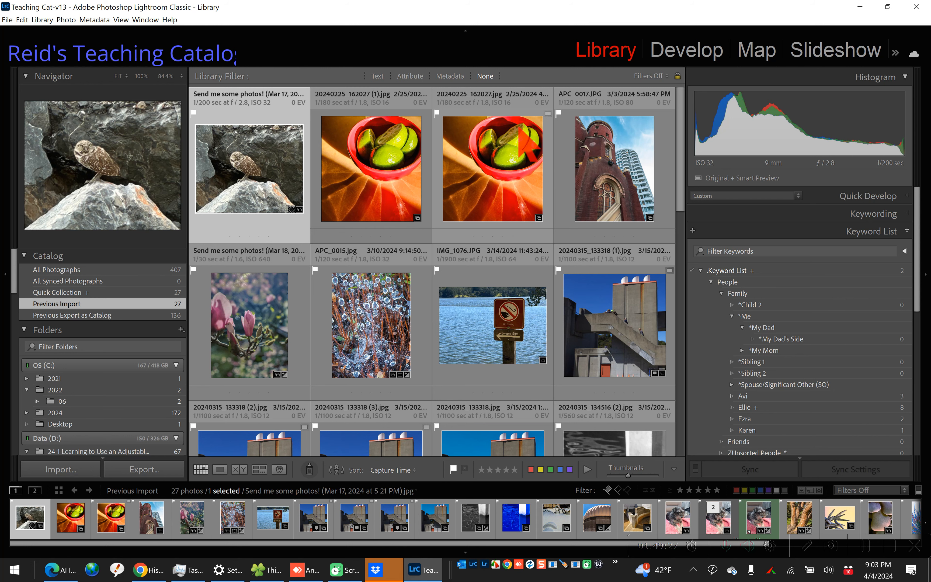
- Toggle the library filter bar, show its Metadata columns with the Date column's criteria list, and apply the No Filter preset
key("backslash")
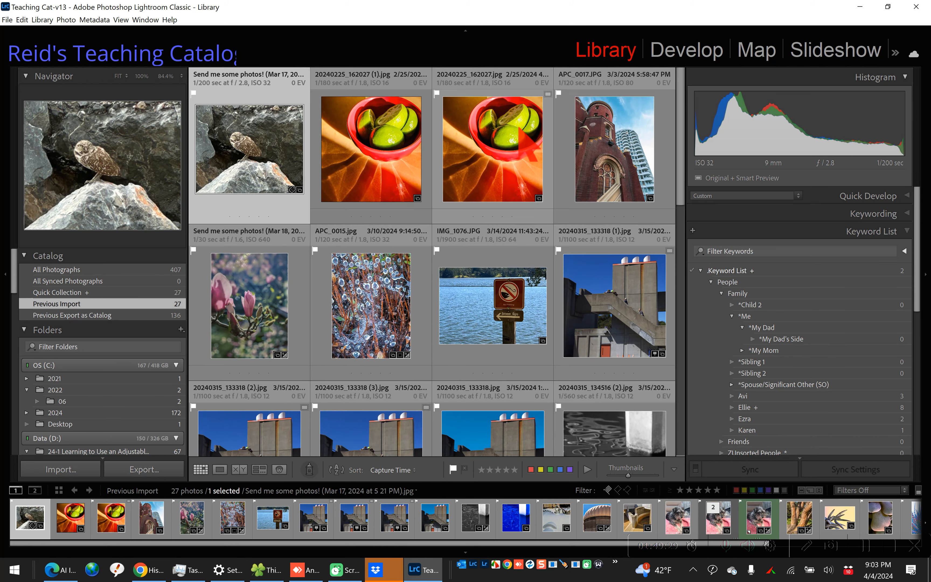
key("backslash")
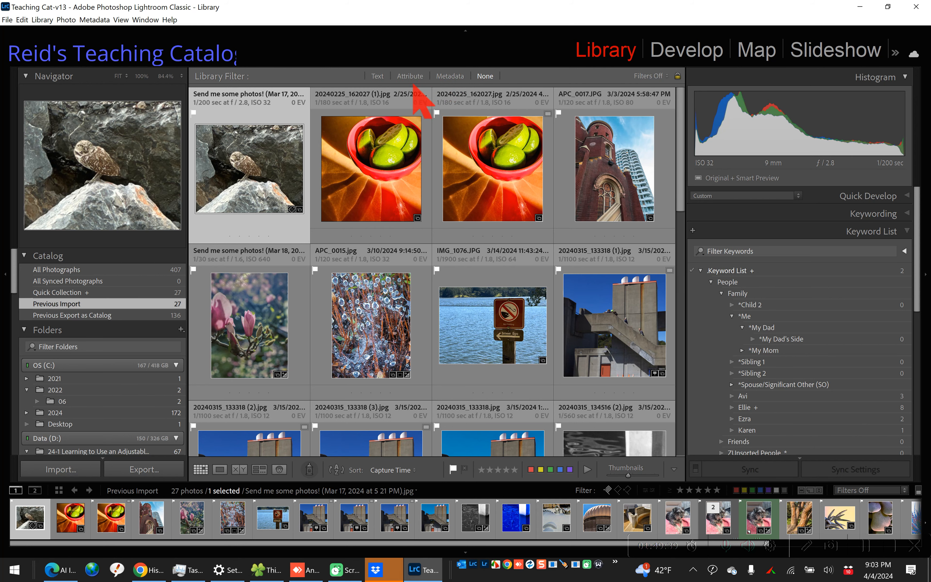
left_click(450, 80)
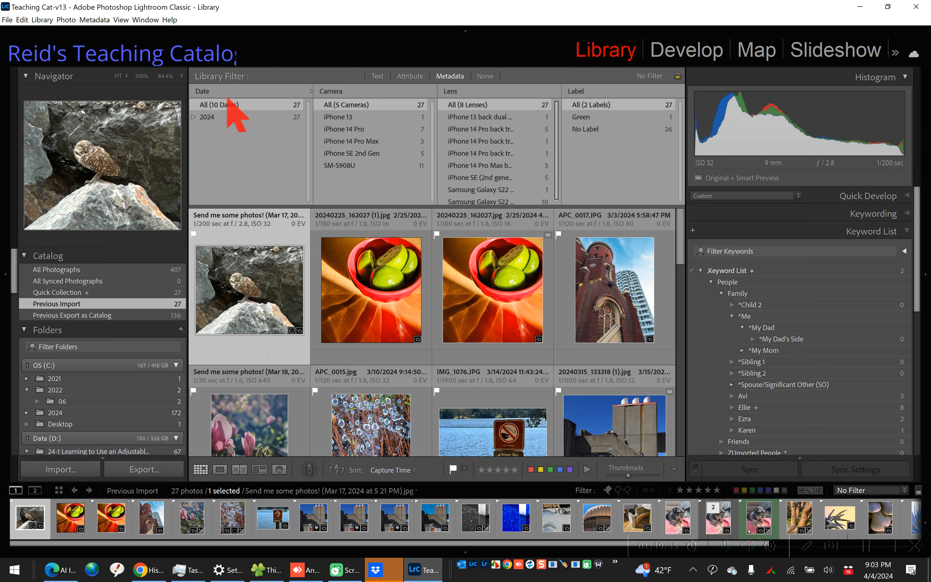
left_click(213, 92)
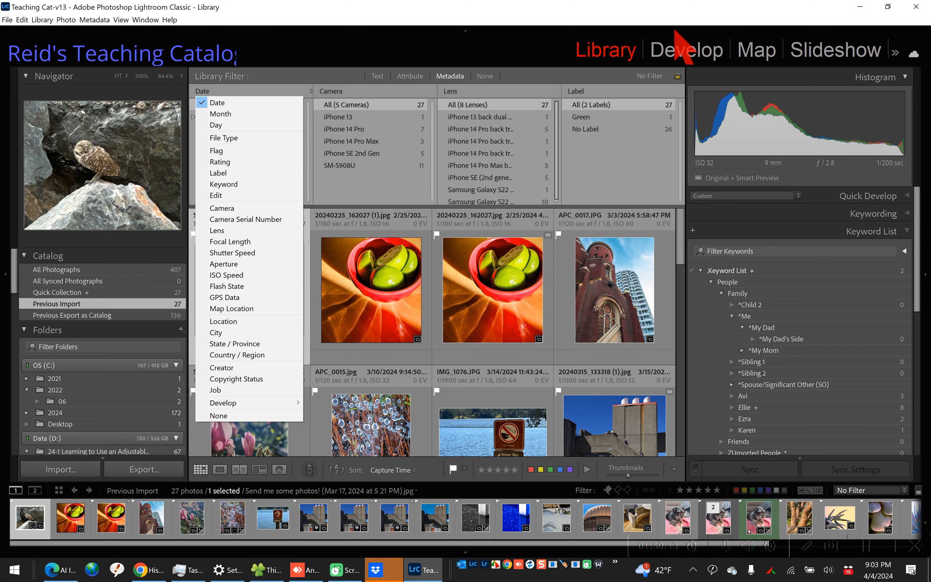
left_click(658, 77)
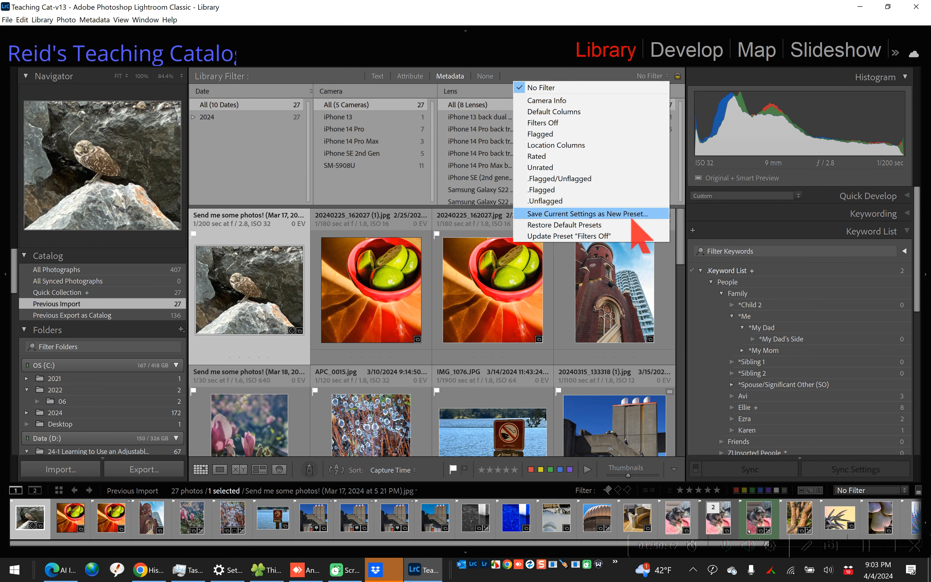
left_click(584, 87)
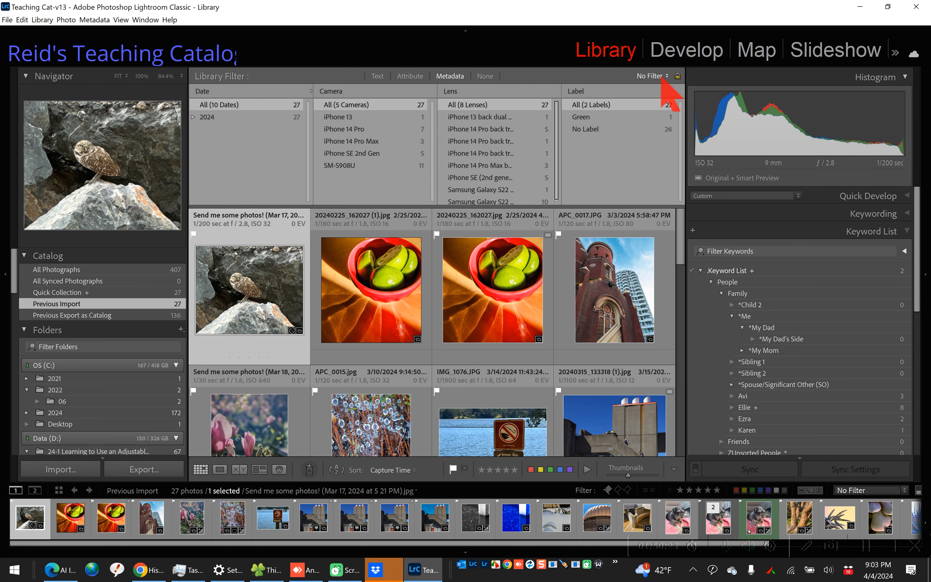